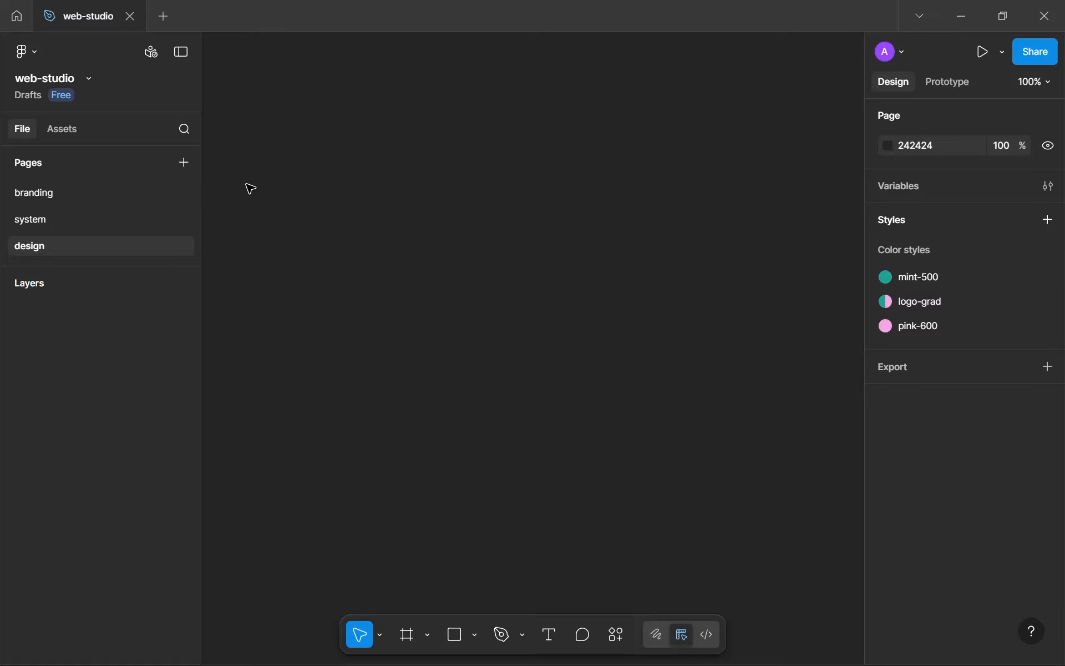
# - Create a frame on the design page from the 1440×1024 Desktop preset
pyautogui.moveTo(261, 129); pyautogui.dragTo(528, 522)
pyautogui.press('f')
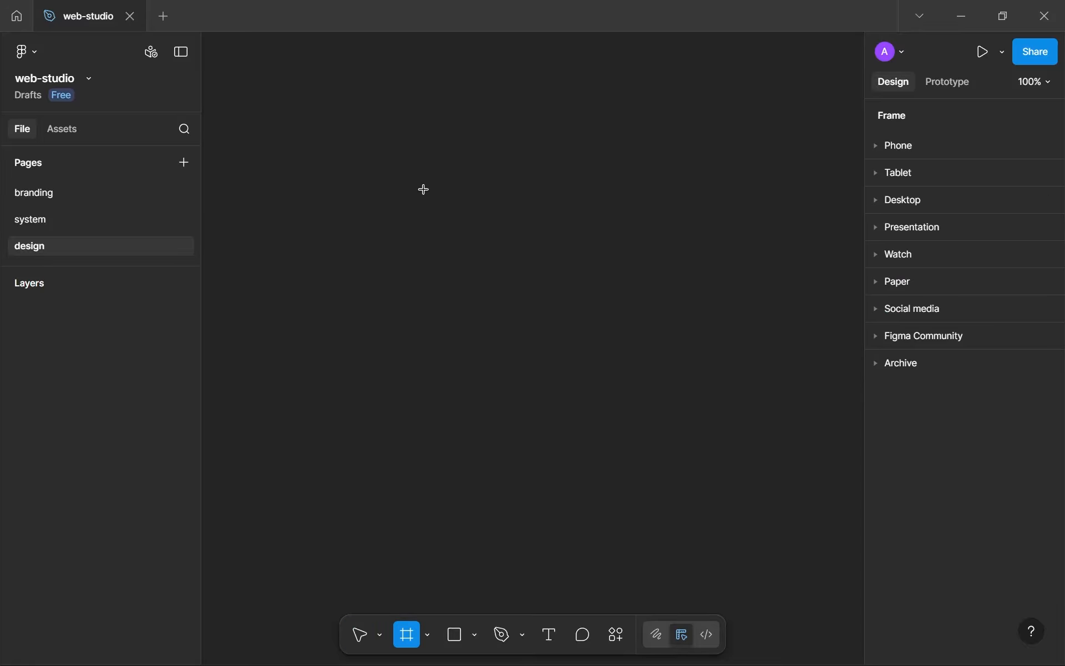
pyautogui.click(892, 201)
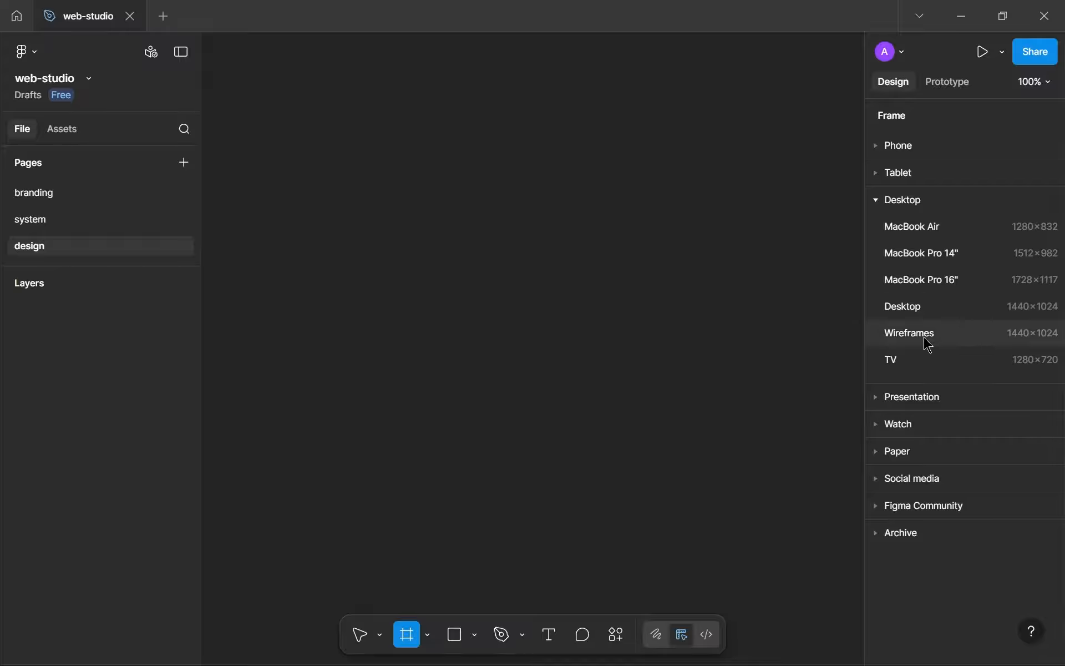
pyautogui.click(910, 311)
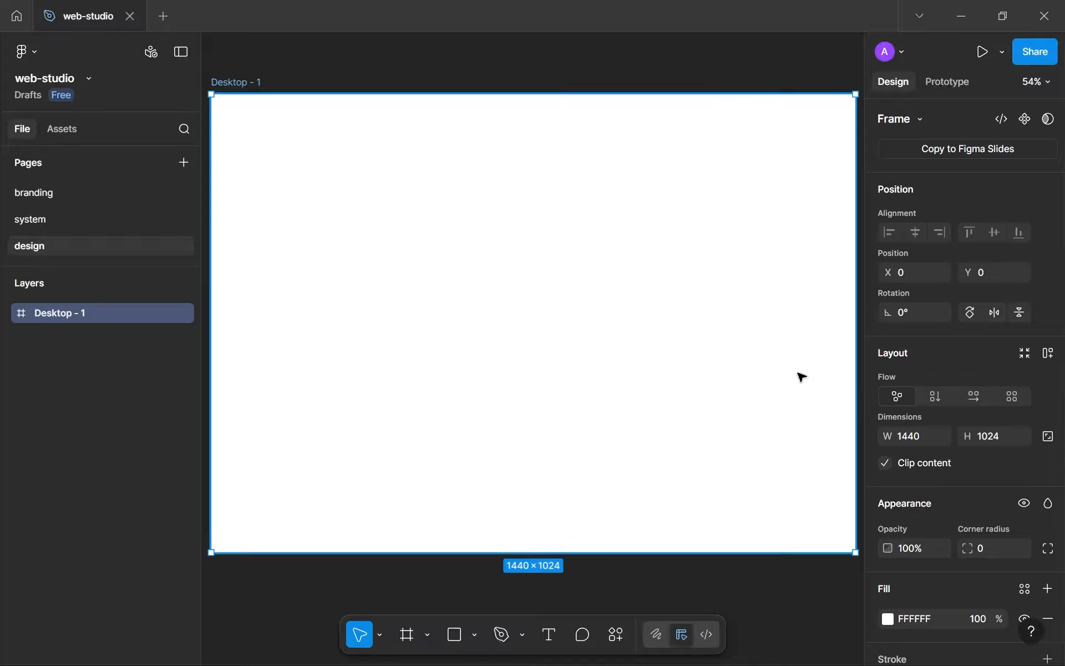
# - Rename the new desktop frame as landing-desktop
pyautogui.doubleClick(237, 83)
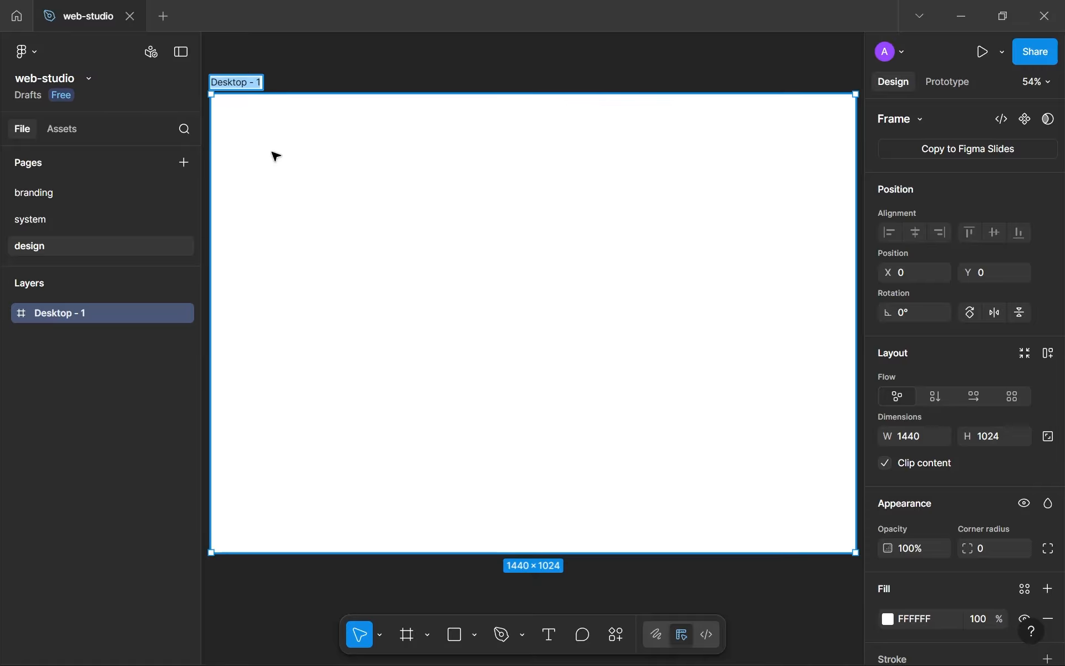
pyautogui.write('landin')
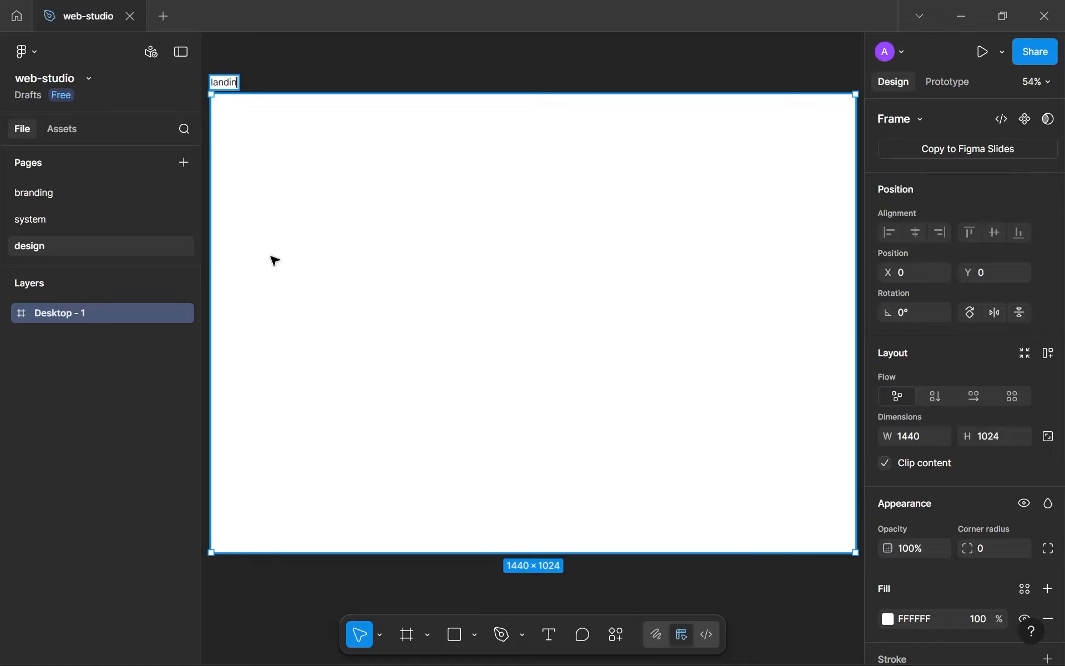
pyautogui.write('g-desktop')
pyautogui.press('Return')
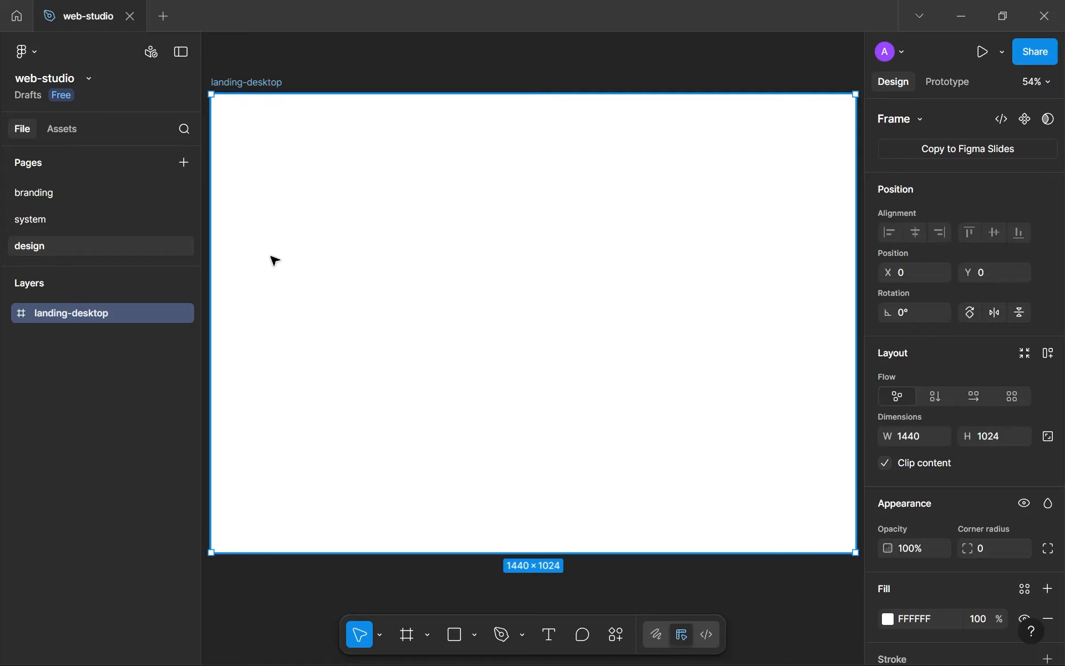
pyautogui.doubleClick(259, 83)
pyautogui.doubleClick(251, 85)
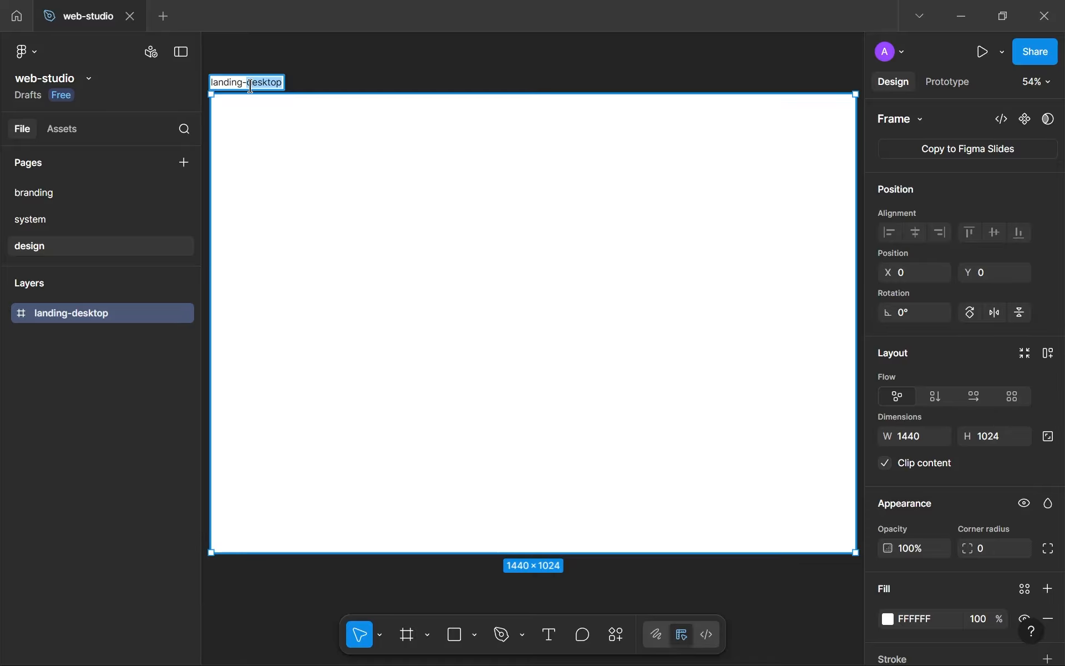
pyautogui.click(248, 84)
pyautogui.doubleClick(252, 85)
pyautogui.click(309, 87)
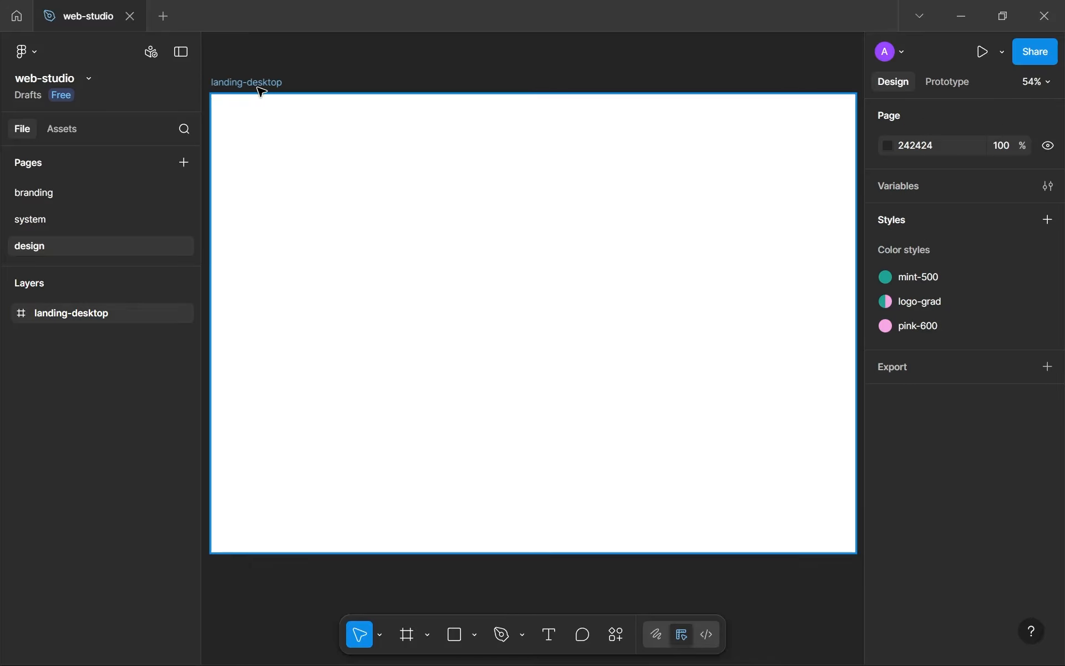
pyautogui.doubleClick(234, 84)
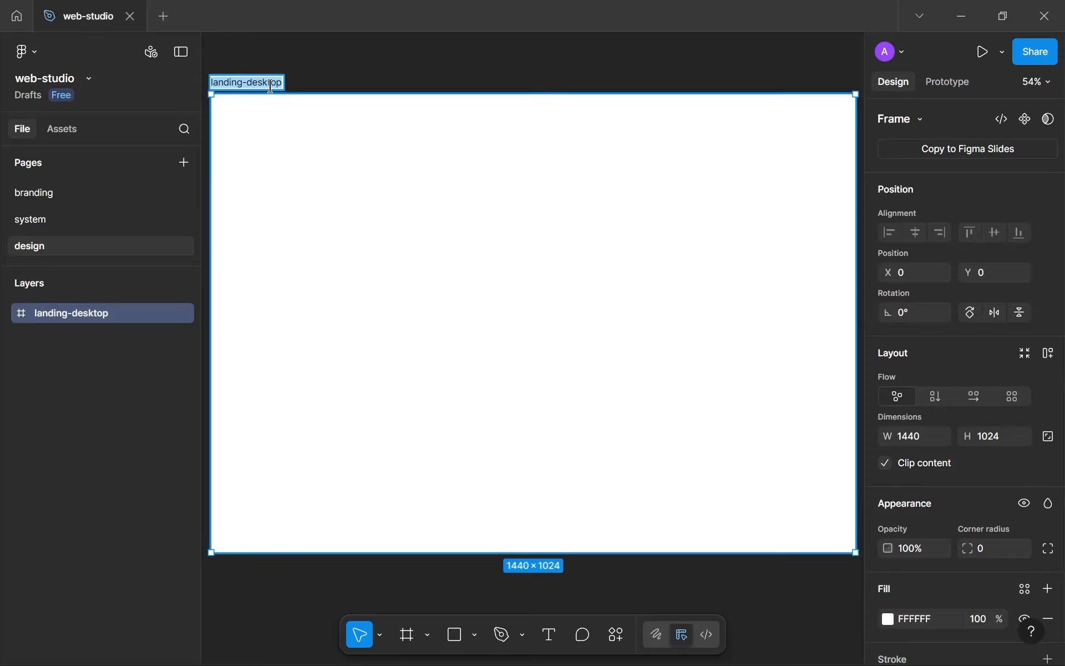
pyautogui.press('Return')
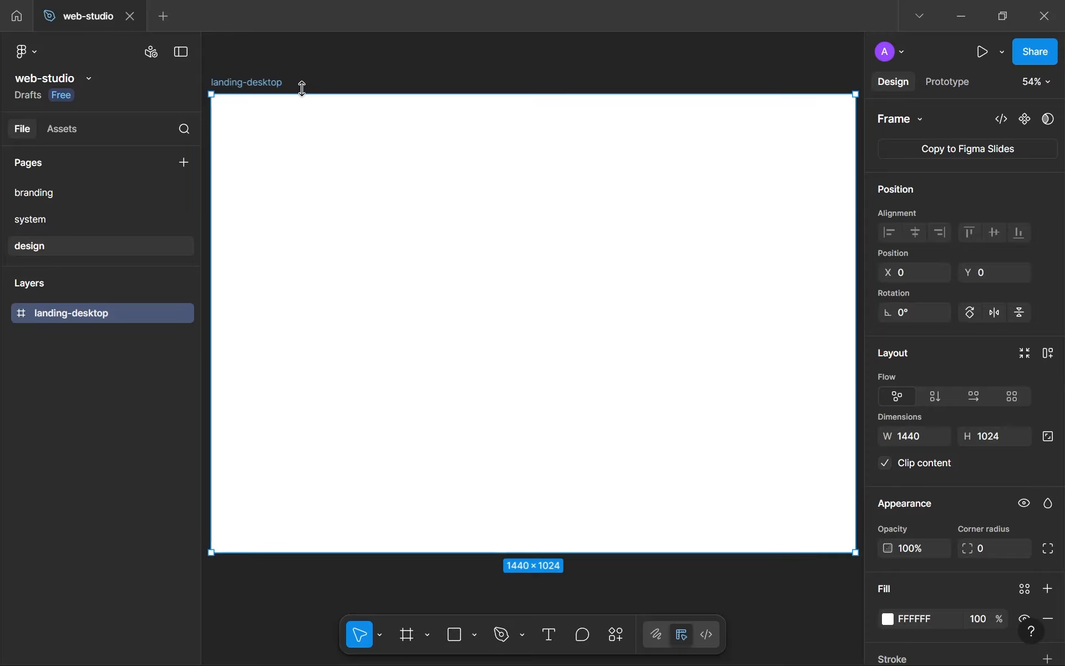
pyautogui.click(316, 83)
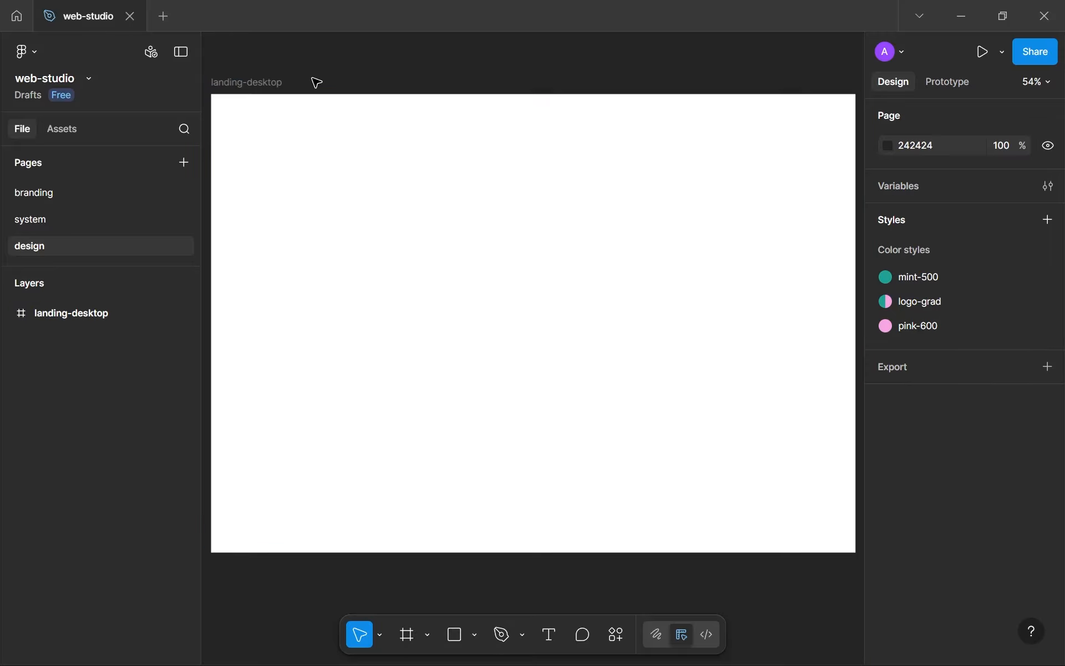
# - Set the landing-desktop frame's fill color to 111111
pyautogui.click(248, 83)
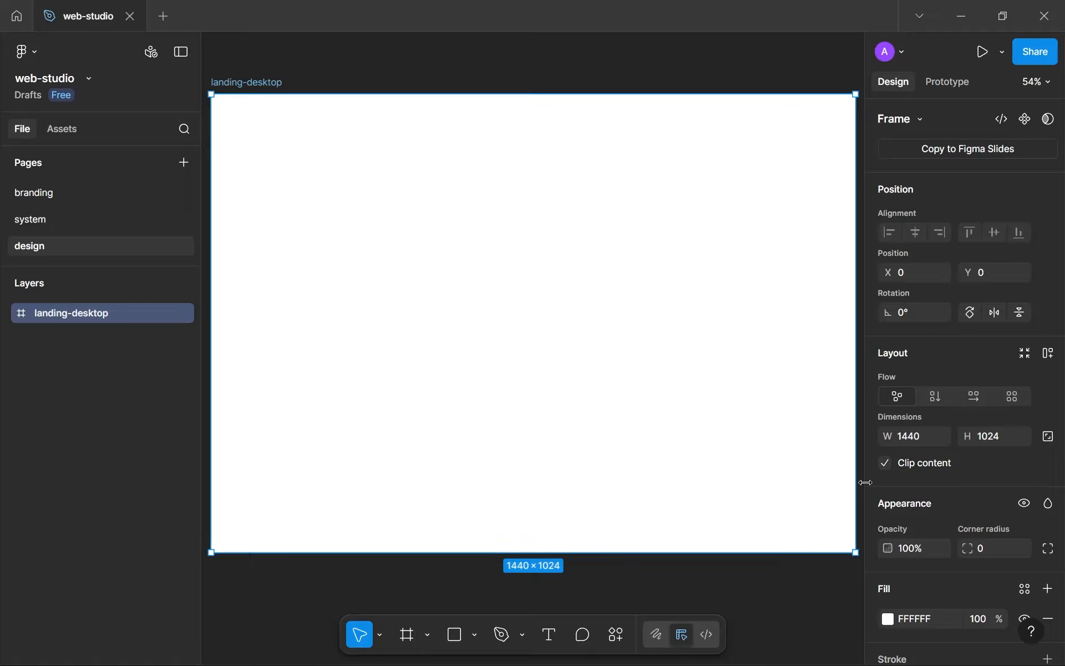
pyautogui.scroll(-4, 940, 523)
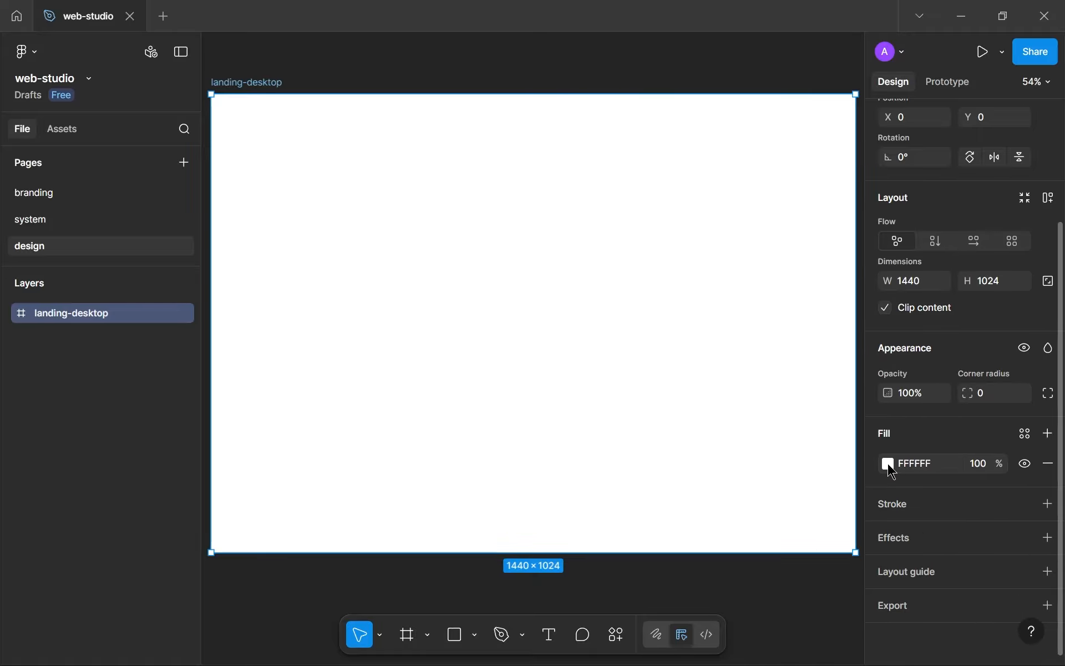
pyautogui.click(888, 465)
pyautogui.click(803, 566)
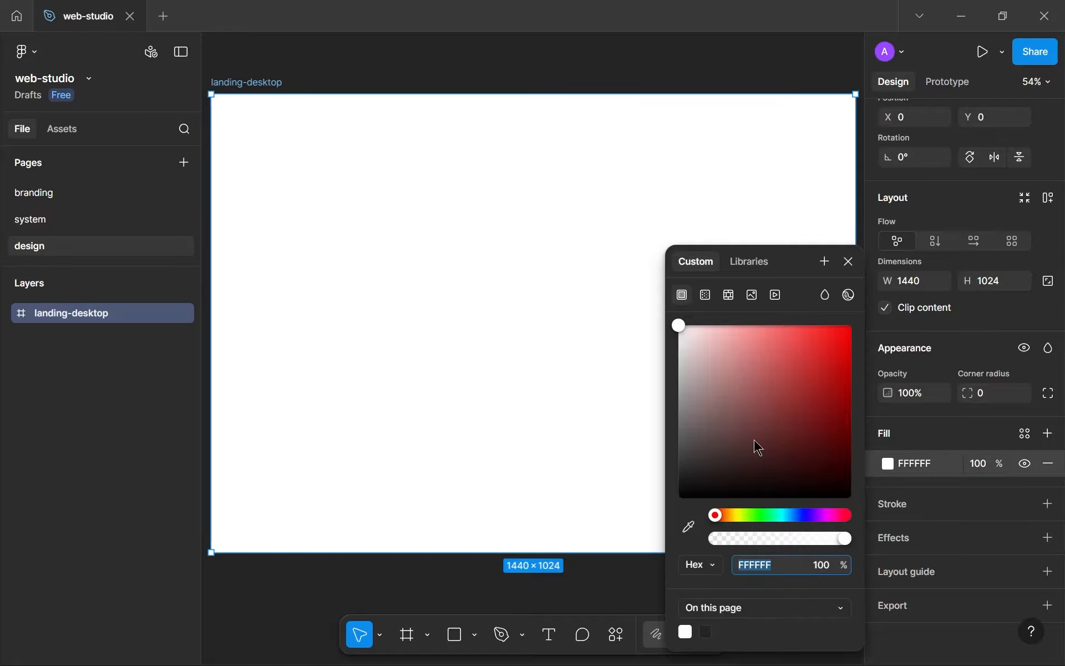
pyautogui.write('1')
pyautogui.click(654, 77)
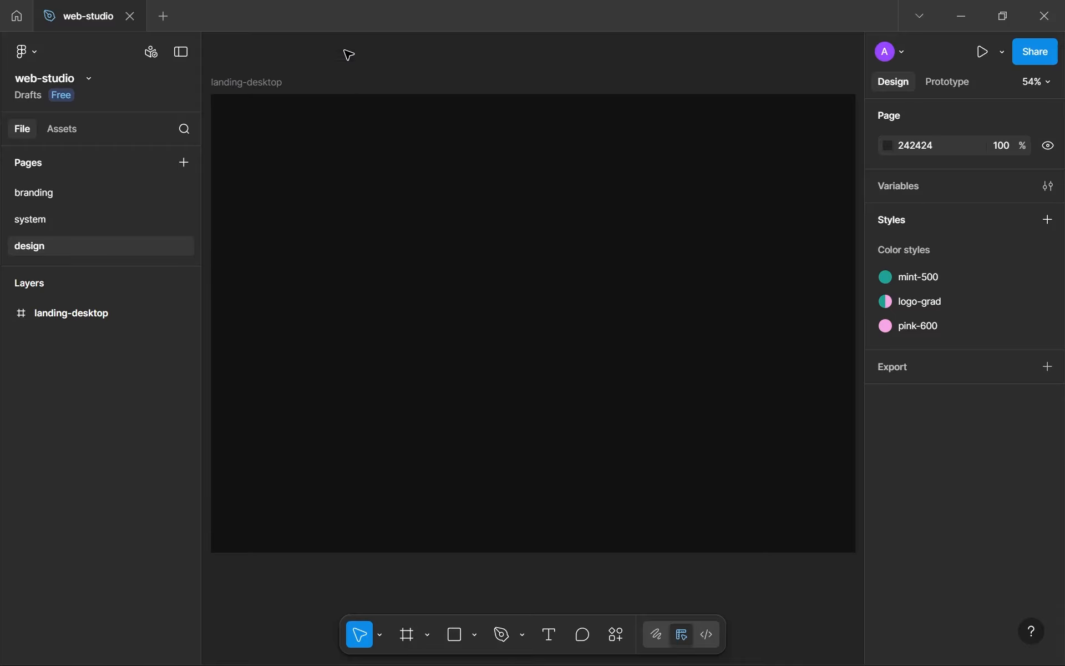
# - Lighten the design page's background color to the gray 515151
pyautogui.scroll(3, 348, 125)
pyautogui.moveTo(348, 124); pyautogui.dragTo(350, 380)
pyautogui.scroll(4, 350, 380)
pyautogui.moveTo(390, 212); pyautogui.dragTo(616, 299)
pyautogui.click(888, 145)
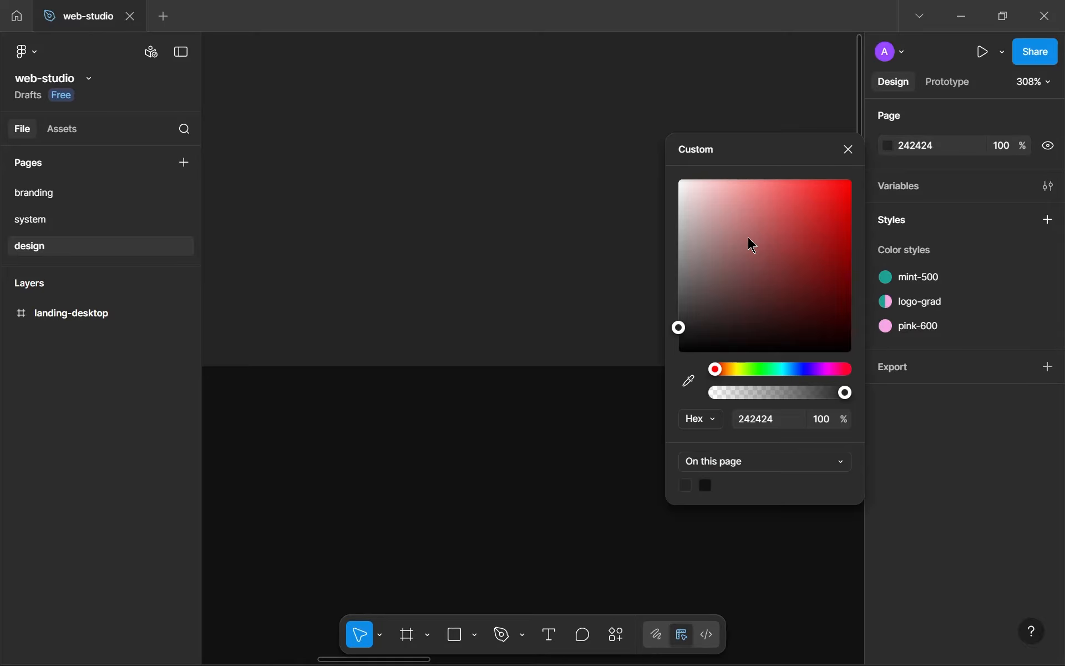
pyautogui.moveTo(750, 239); pyautogui.dragTo(441, 304)
pyautogui.click(492, 328)
pyautogui.keyDown('ctrl'); pyautogui.scroll(-10, 494, 333); pyautogui.keyUp('ctrl')
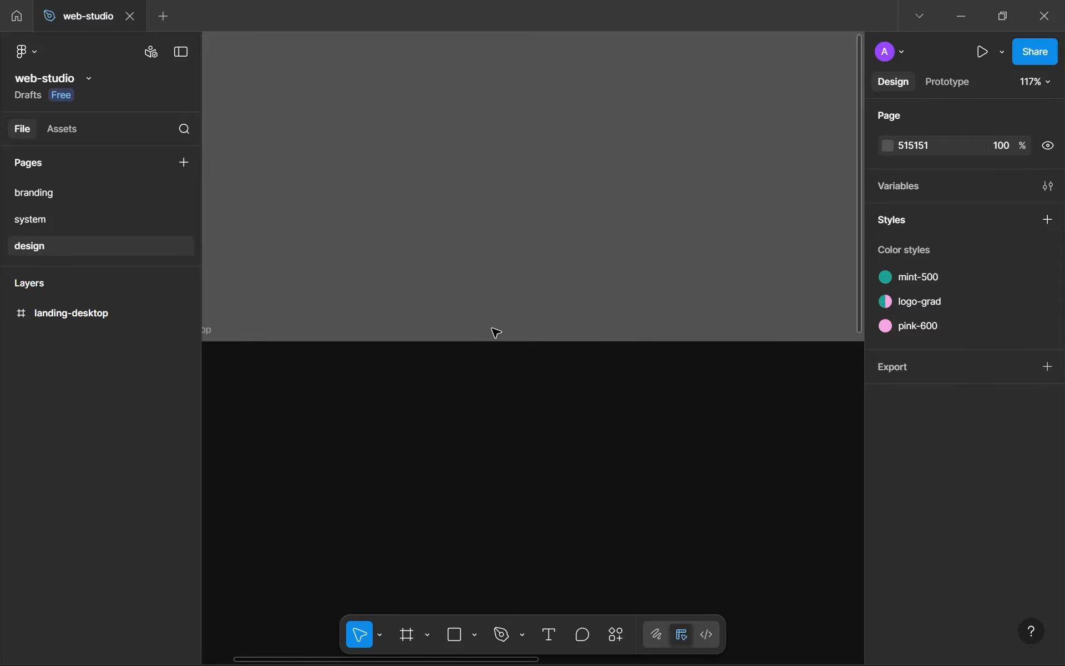
pyautogui.moveTo(610, 327); pyautogui.dragTo(460, 435)
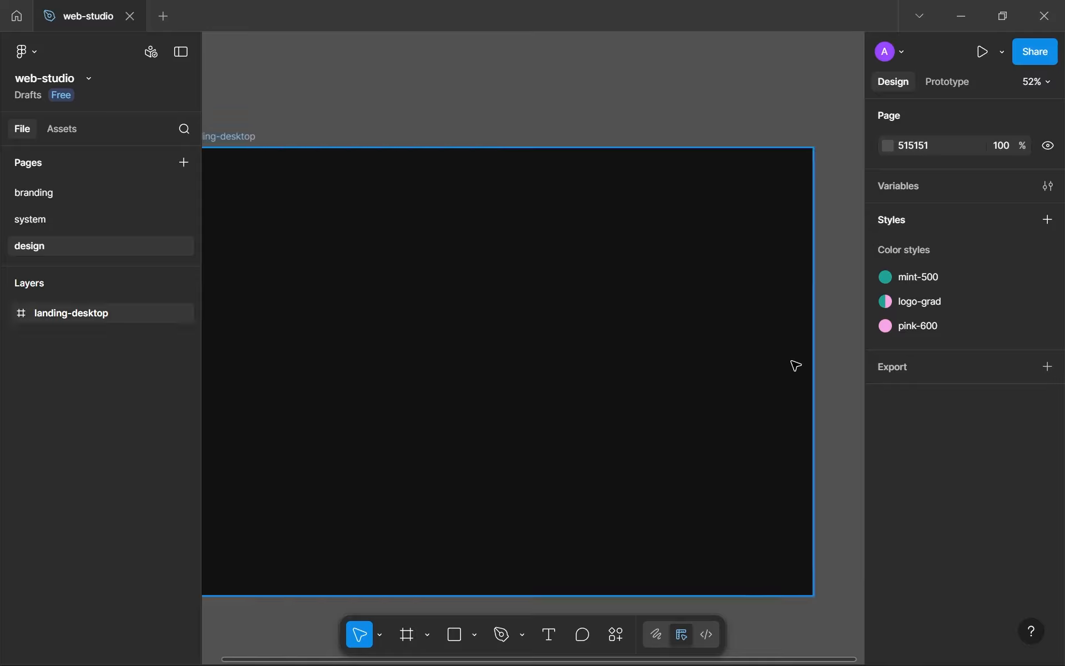
pyautogui.keyDown('ctrl'); pyautogui.scroll(4, 810, 347); pyautogui.keyUp('ctrl')
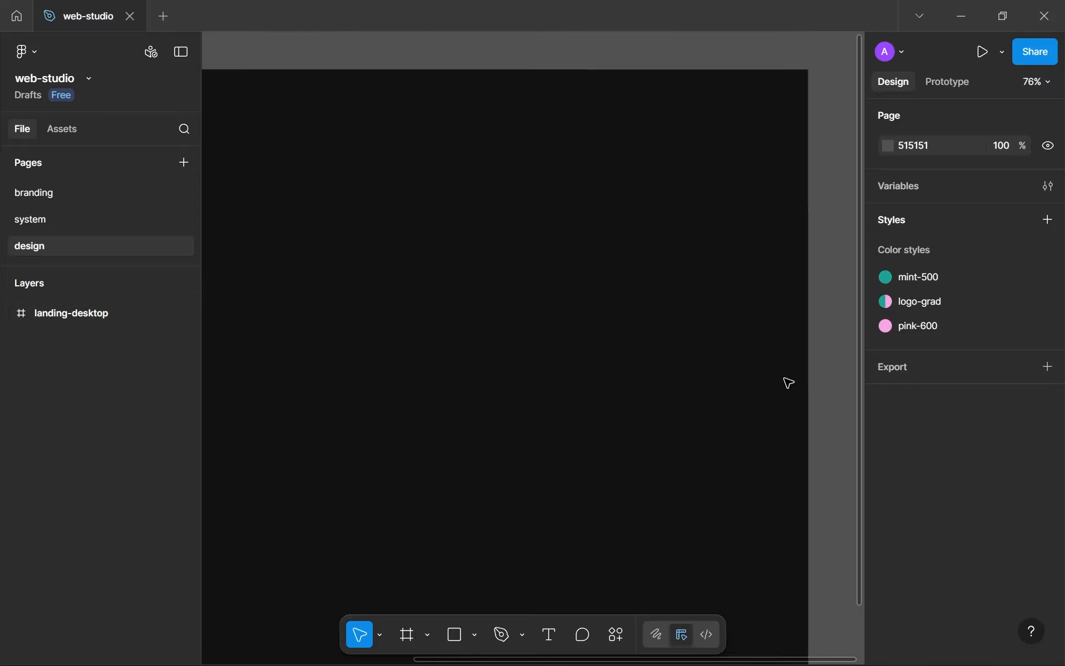
pyautogui.moveTo(532, 407); pyautogui.dragTo(639, 364)
pyautogui.keyDown('ctrl'); pyautogui.scroll(-4, 587, 406); pyautogui.keyUp('ctrl')
pyautogui.keyDown('ctrl'); pyautogui.scroll(3, 654, 364); pyautogui.keyUp('ctrl')
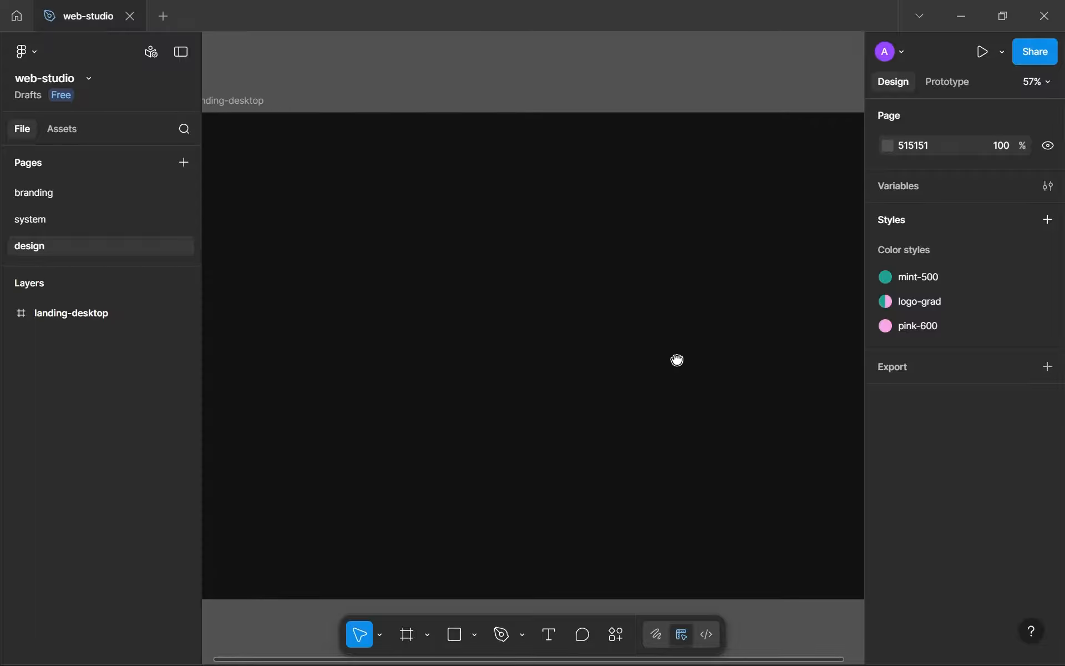
pyautogui.keyDown('ctrl'); pyautogui.scroll(-1, 678, 363); pyautogui.keyUp('ctrl')
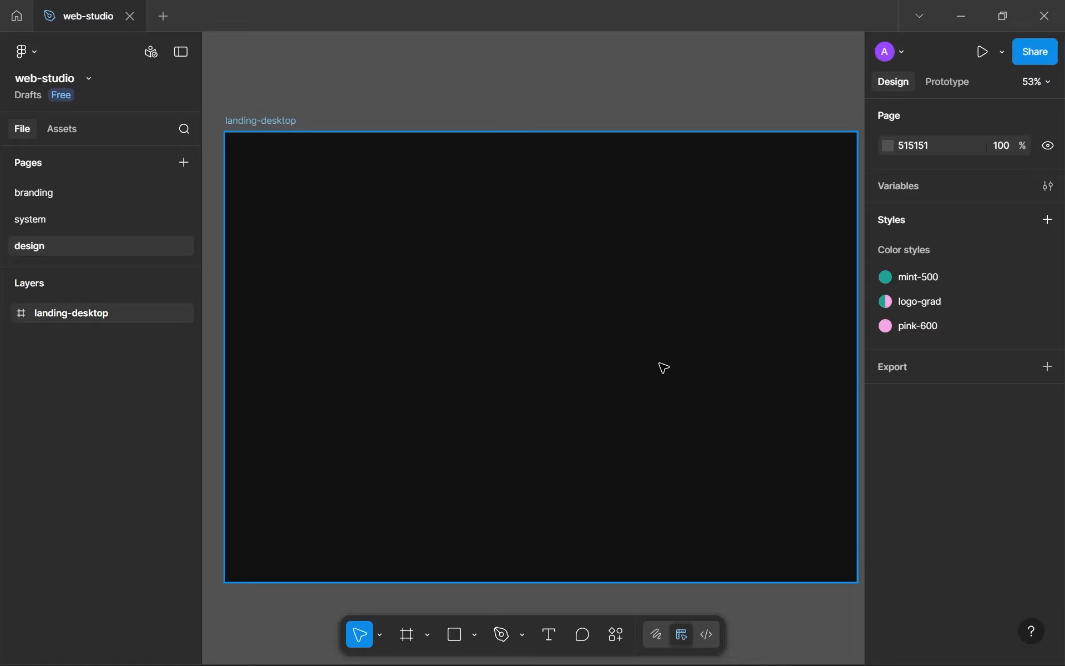
# - Create a color style named gray-100 from the landing-desktop frame's 111111 fill
pyautogui.moveTo(280, 95); pyautogui.dragTo(327, 124)
pyautogui.click(278, 141)
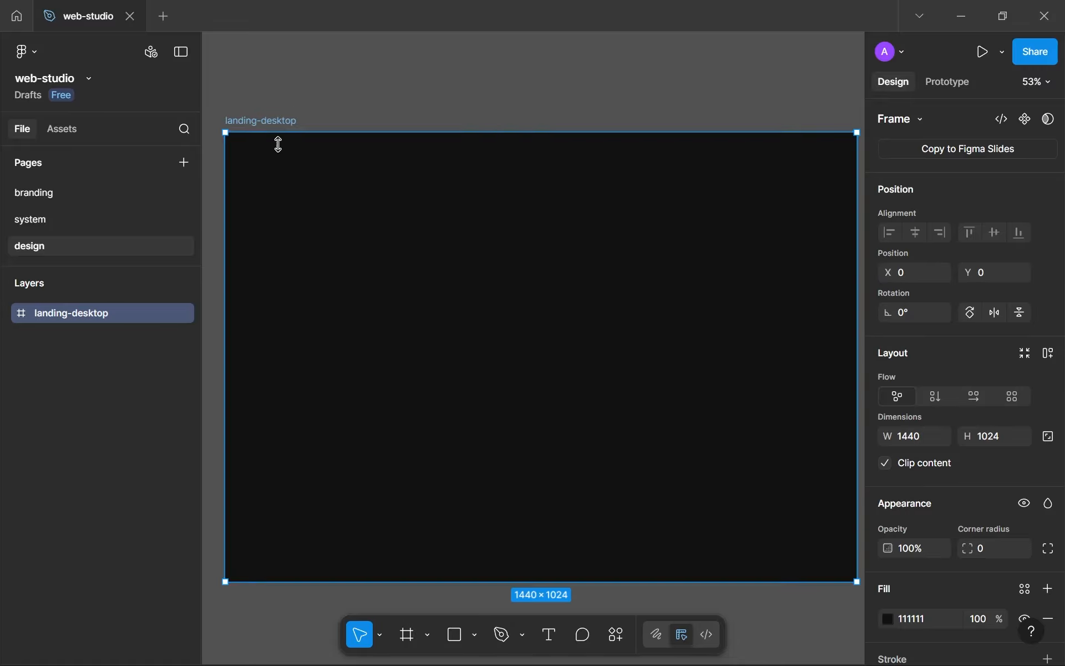
pyautogui.scroll(-3, 1050, 475)
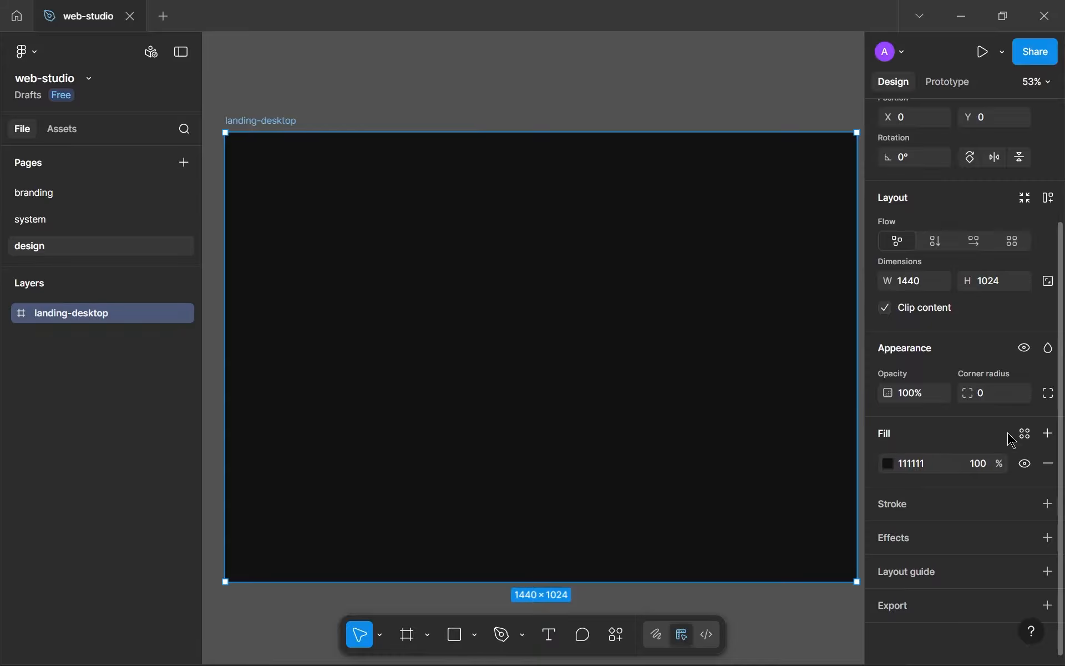
pyautogui.click(1025, 433)
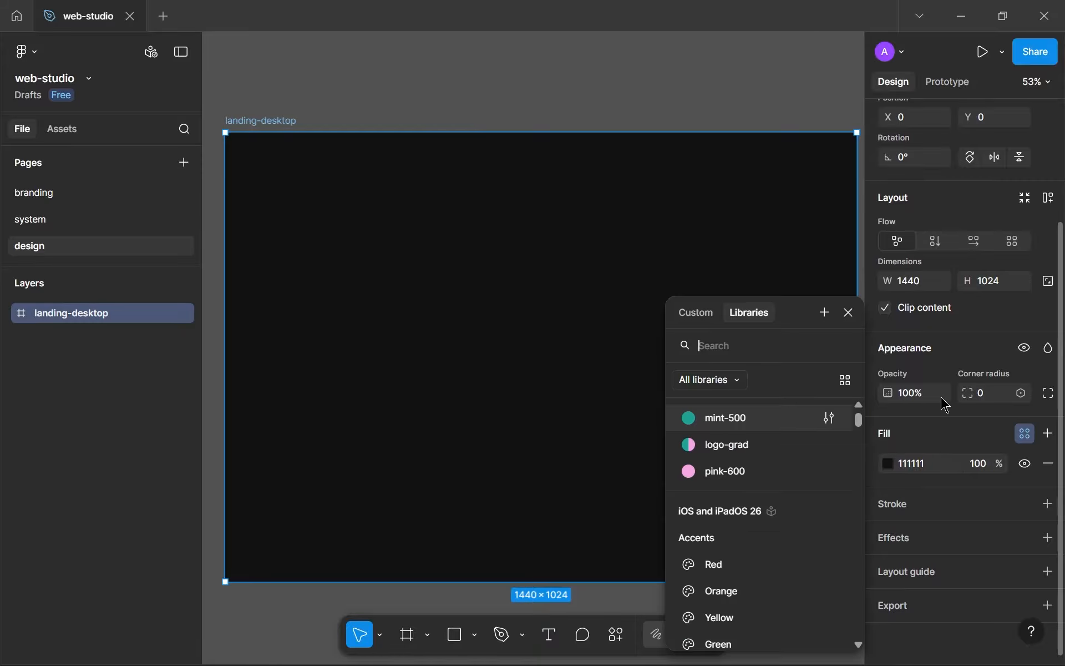
pyautogui.click(825, 312)
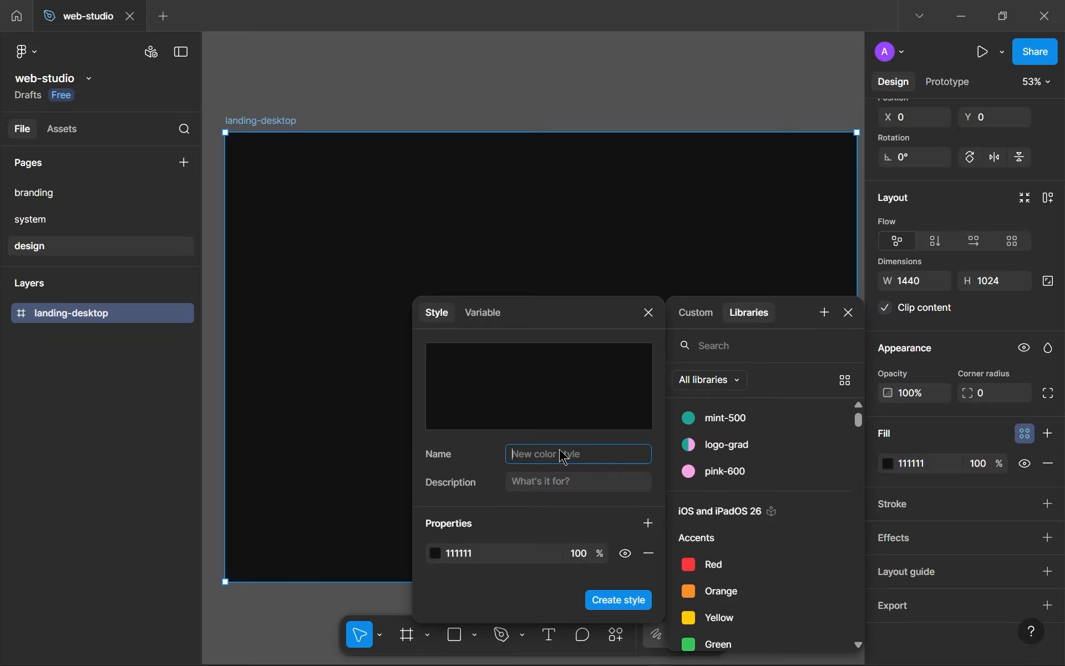
pyautogui.write('g')
pyautogui.hotkey('shift', 'Left')
pyautogui.hotkey('shift', 'Left')
pyautogui.press('Right')
pyautogui.press('Right')
pyautogui.hotkey('shift', 'Right')
pyautogui.hotkey('shift', 'Right')
pyautogui.hotkey('shift', 'Right')
pyautogui.click(616, 602)
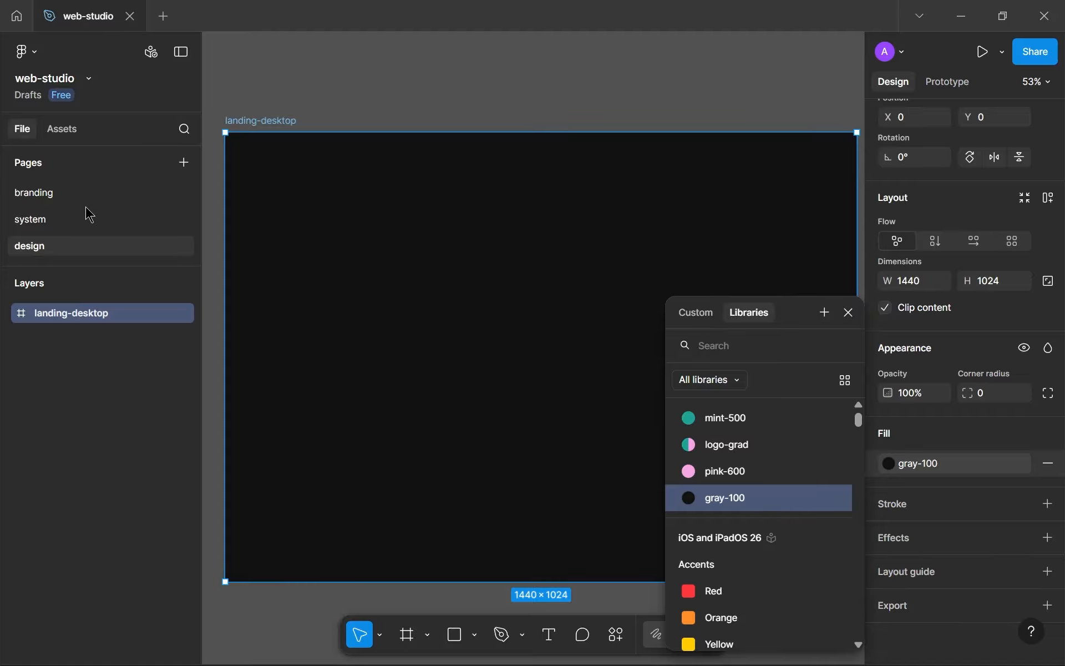
# - On the system page, move the fonts frame straight down to Y 531, leaving a wider gap below the colors frame
pyautogui.click(62, 216)
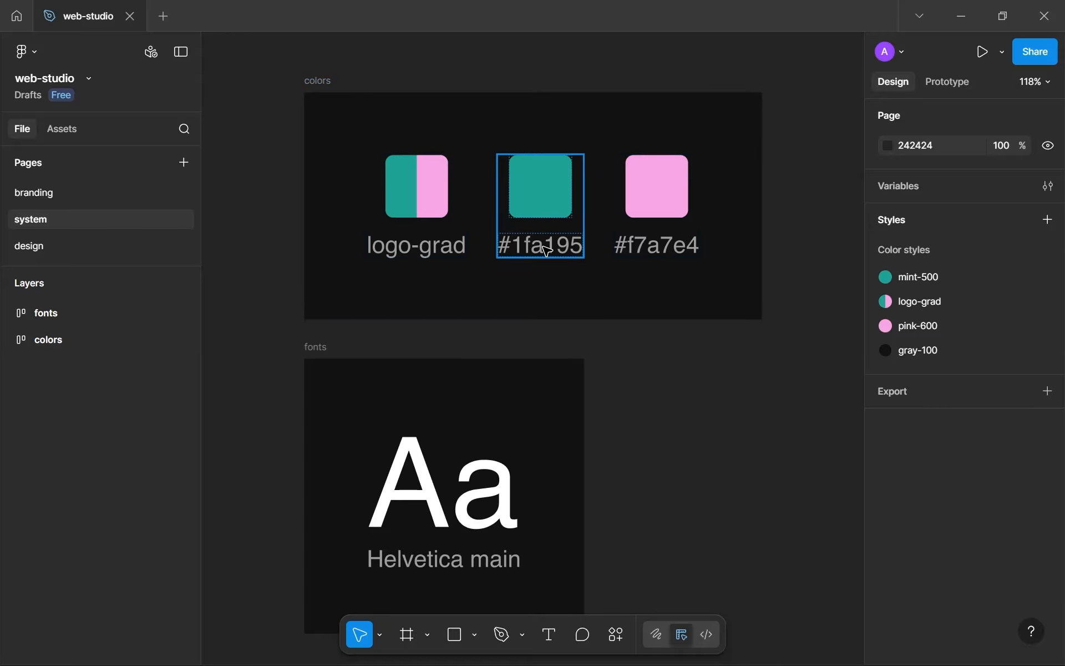
pyautogui.click(618, 239)
pyautogui.scroll(-5, 577, 277)
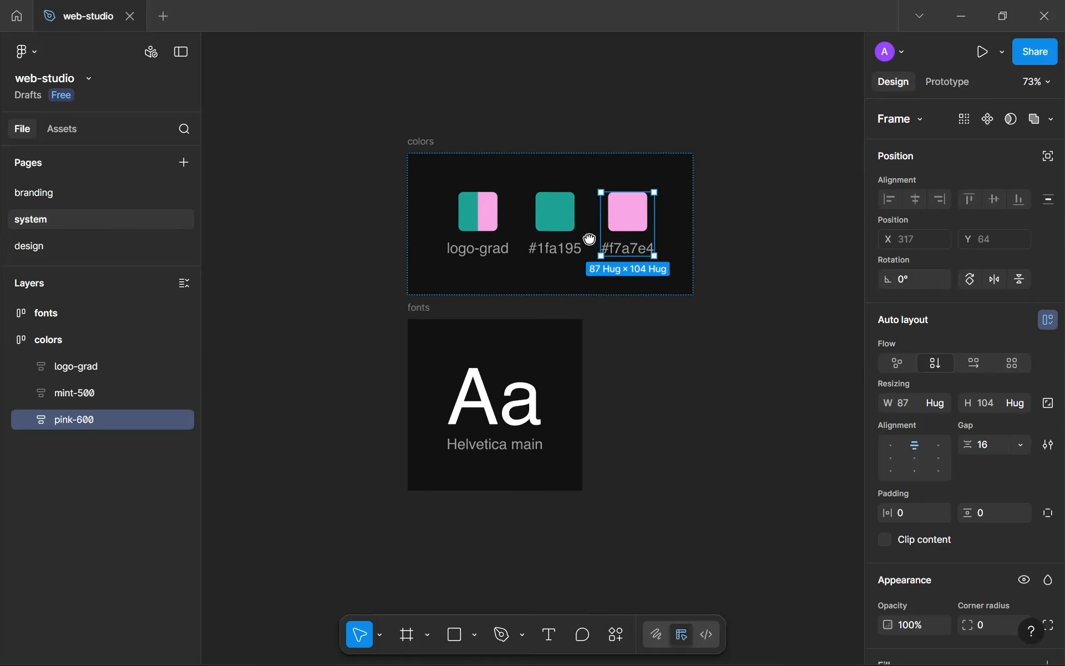
pyautogui.scroll(-2, 555, 249)
pyautogui.click(444, 205)
pyautogui.moveTo(442, 326); pyautogui.dragTo(442, 484)
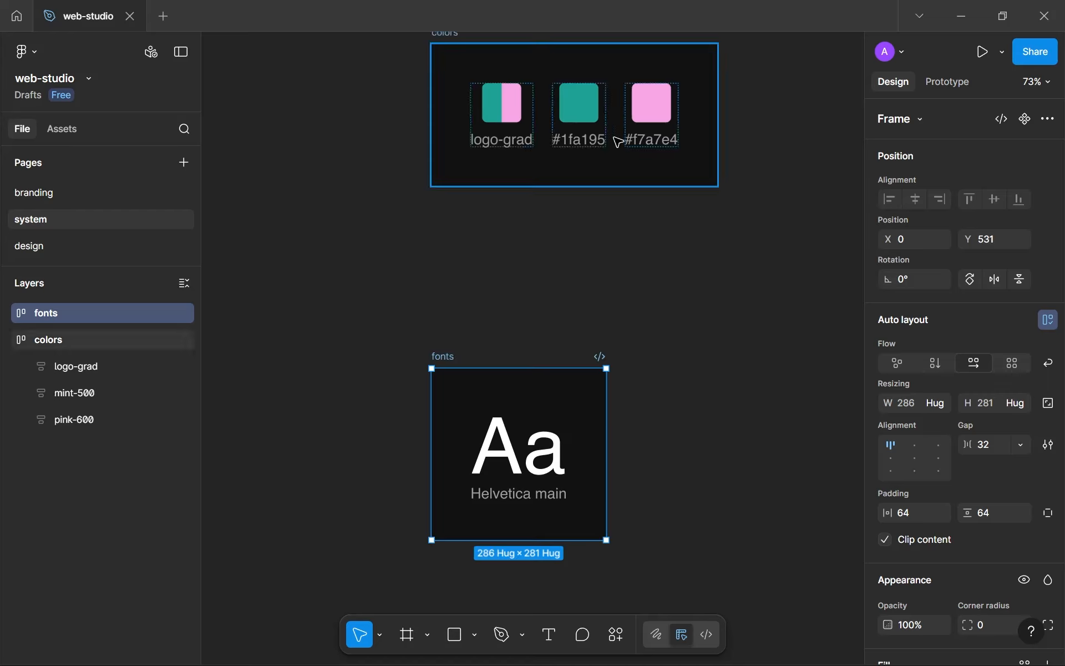
# - Duplicate the pink #f7a7e4 swatch in the colors frame and recolor the copy with the gray-100 style
pyautogui.click(629, 123)
pyautogui.hotkey('ctrl', 'd')
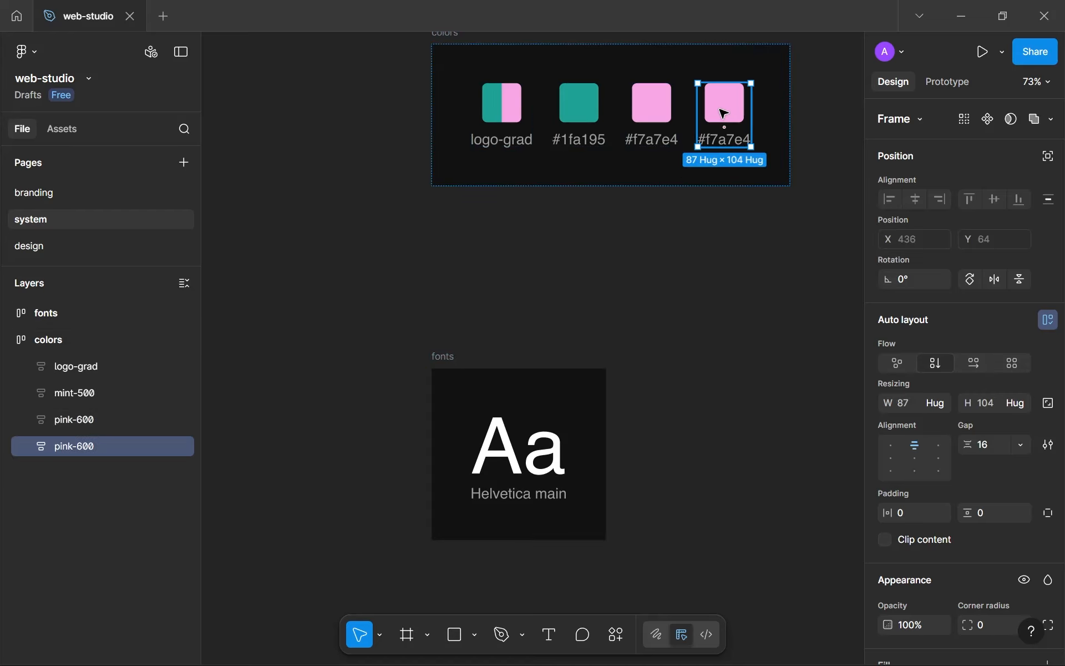
pyautogui.scroll(-5, 943, 471)
pyautogui.click(919, 547)
pyautogui.click(799, 528)
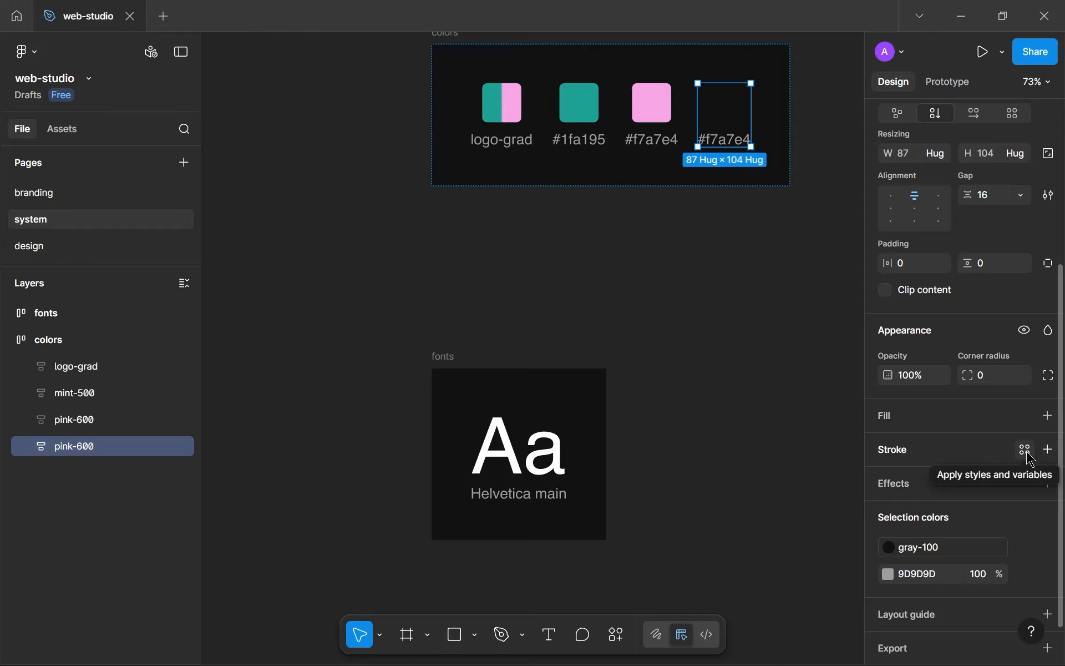
pyautogui.click(1048, 449)
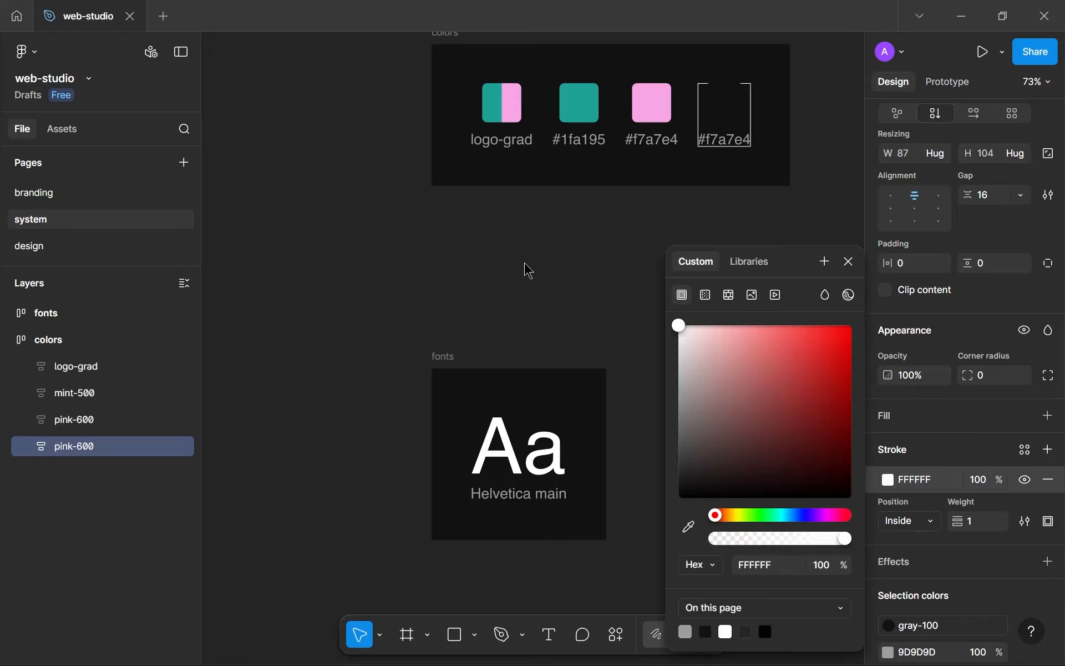
pyautogui.hotkey('ctrl', 'z')
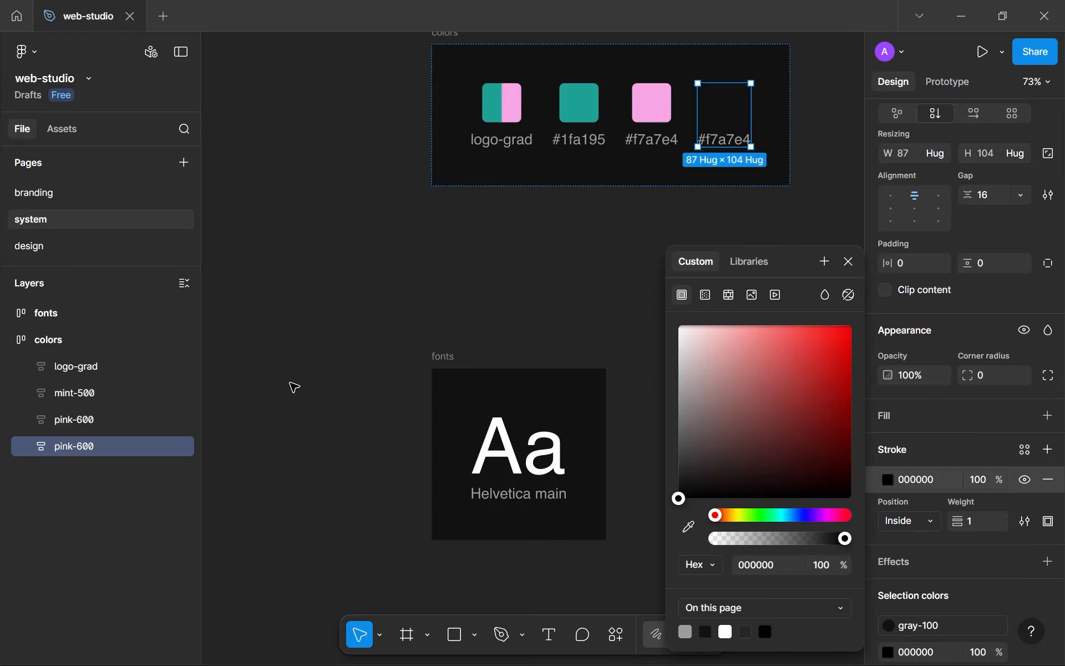
pyautogui.click(1048, 479)
# - Add an inside stroke of weight 1 in gray 414141 to the dark square of the duplicated swatch
pyautogui.click(17, 446)
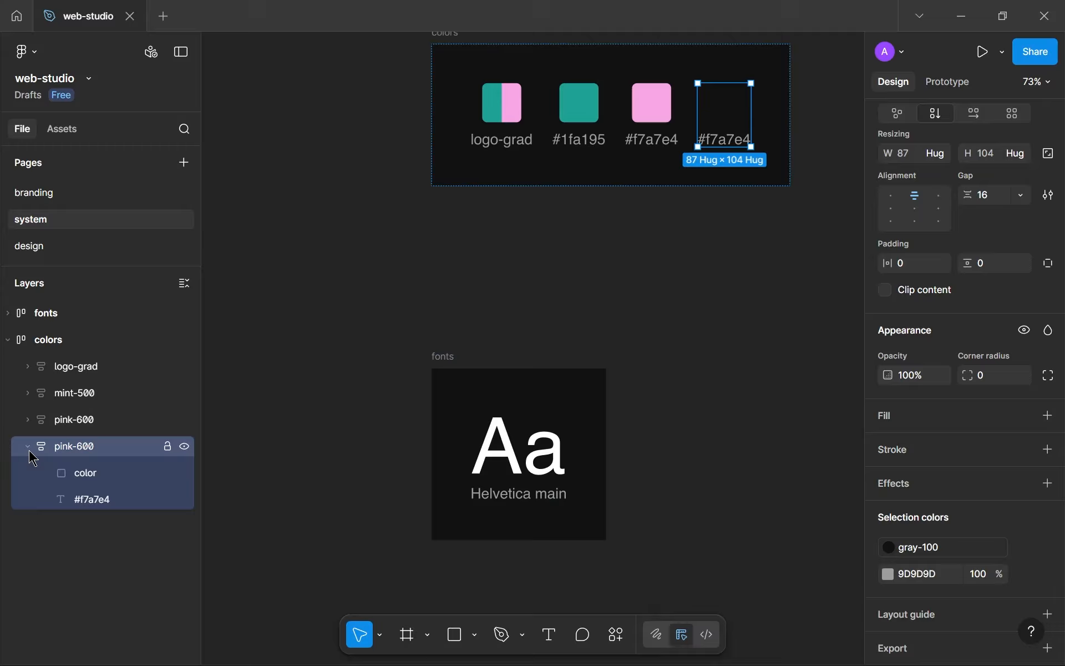
pyautogui.click(86, 474)
pyautogui.click(1046, 538)
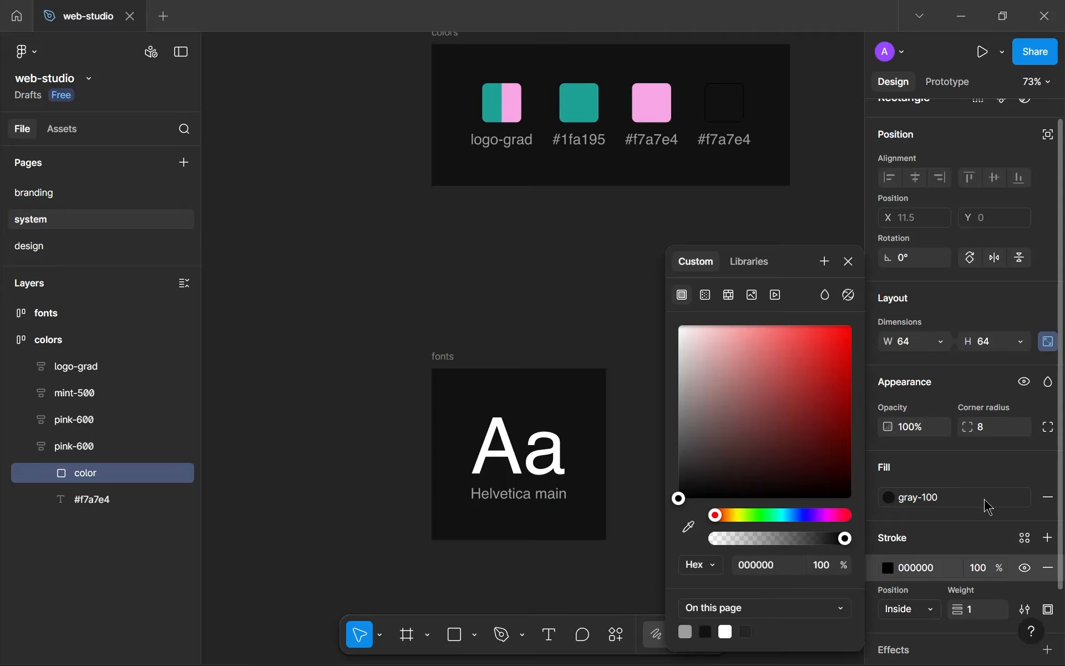
pyautogui.moveTo(839, 403)
pyautogui.mouseDown()
pyautogui.moveTo(542, 245)
pyautogui.moveTo(508, 398)
pyautogui.moveTo(507, 468)
pyautogui.mouseUp()
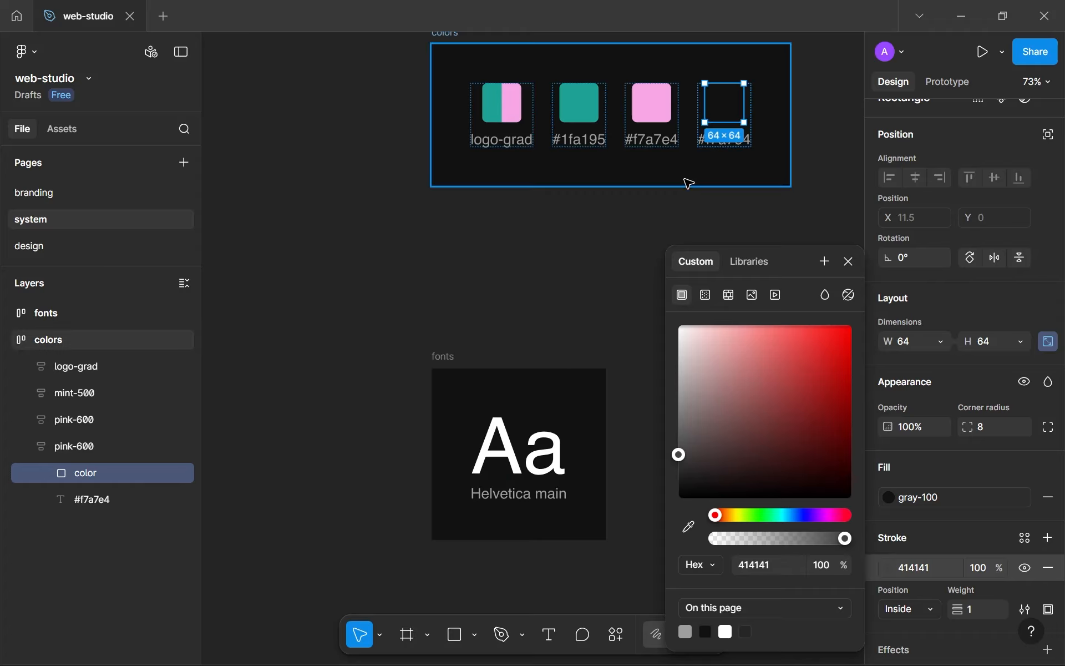
pyautogui.click(698, 178)
pyautogui.scroll(5, 743, 104)
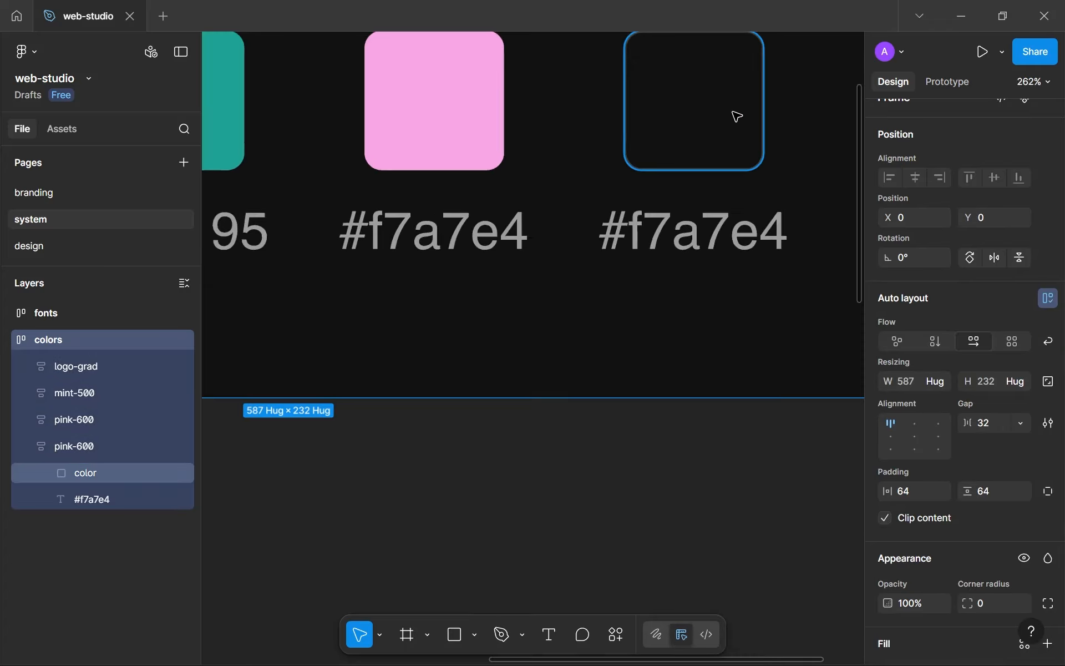
pyautogui.scroll(-5, 721, 156)
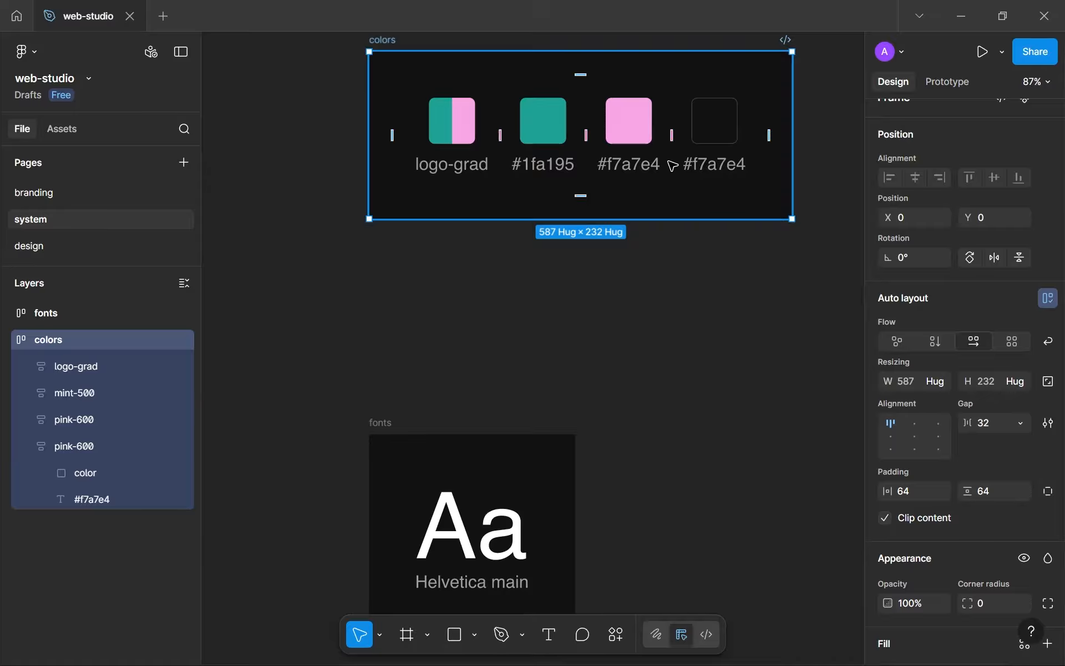
# - Try wrapping the logo-grad, mint-500 and first pink-600 swatches in an auto layout frame named brand
pyautogui.click(697, 158)
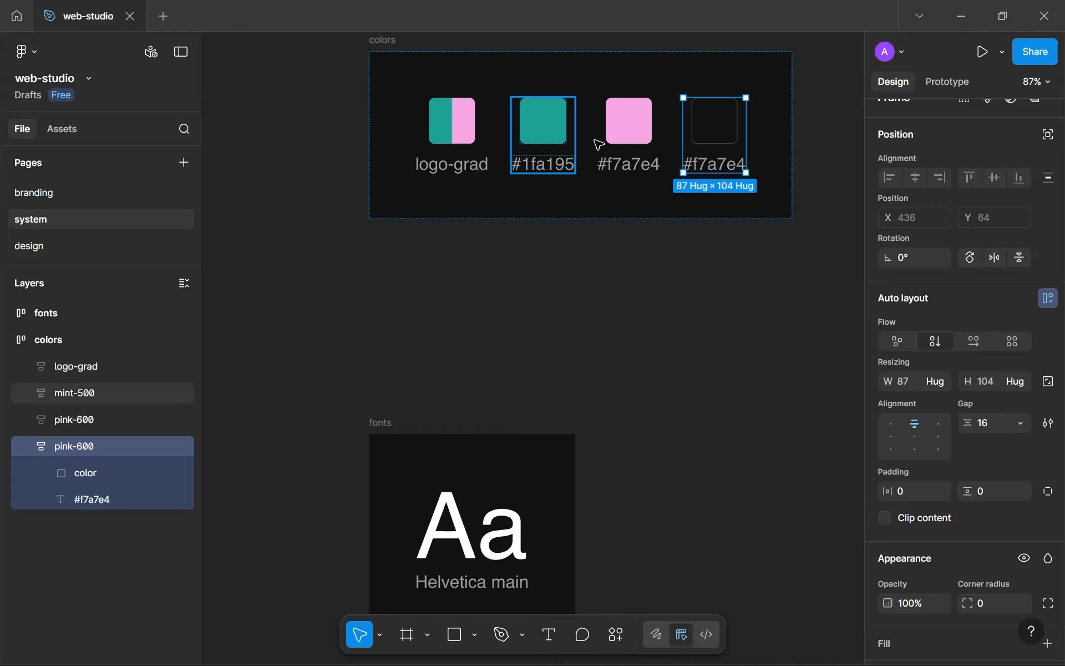
pyautogui.click(76, 366)
pyautogui.keyDown('shift'); pyautogui.click(74, 419); pyautogui.keyUp('shift')
pyautogui.hotkey('shift', 'a')
pyautogui.doubleClick(78, 373)
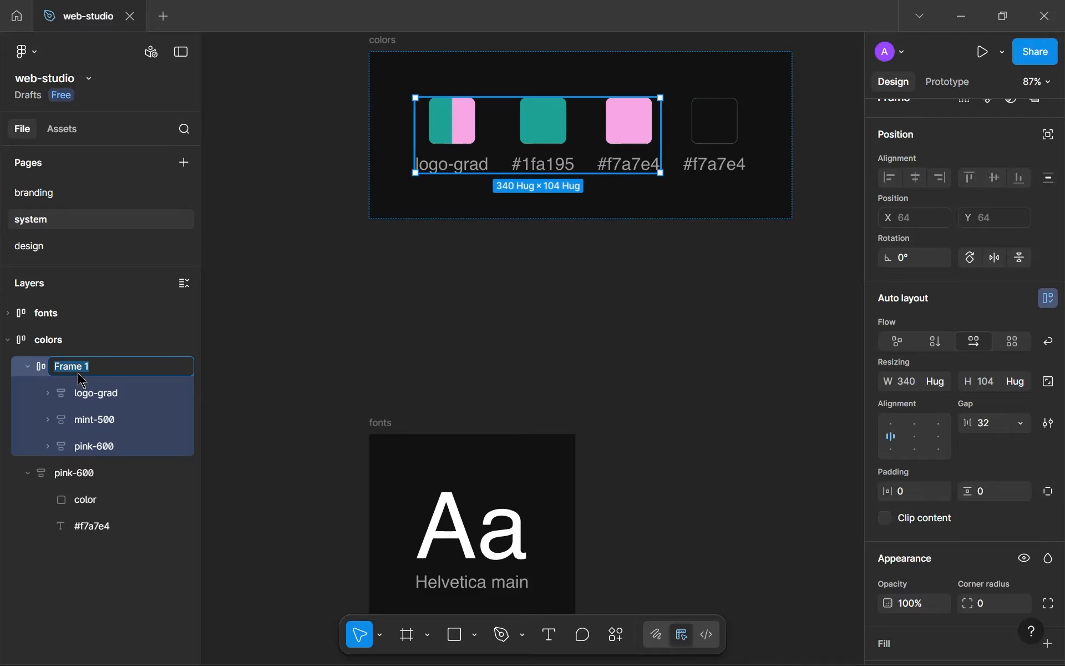
pyautogui.write('brand')
pyautogui.hotkey('ctrl', 'z')
pyautogui.click(366, 371)
pyautogui.hotkey('ctrl', 'z')
pyautogui.hotkey('ctrl', 'z')
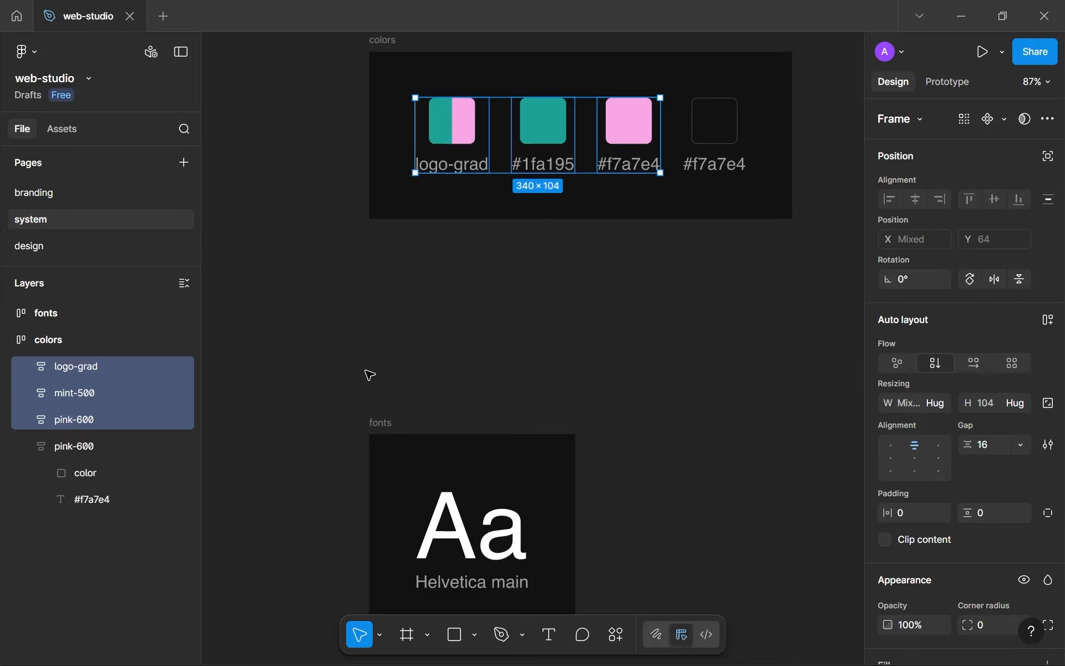
pyautogui.click(542, 135)
pyautogui.click(447, 146)
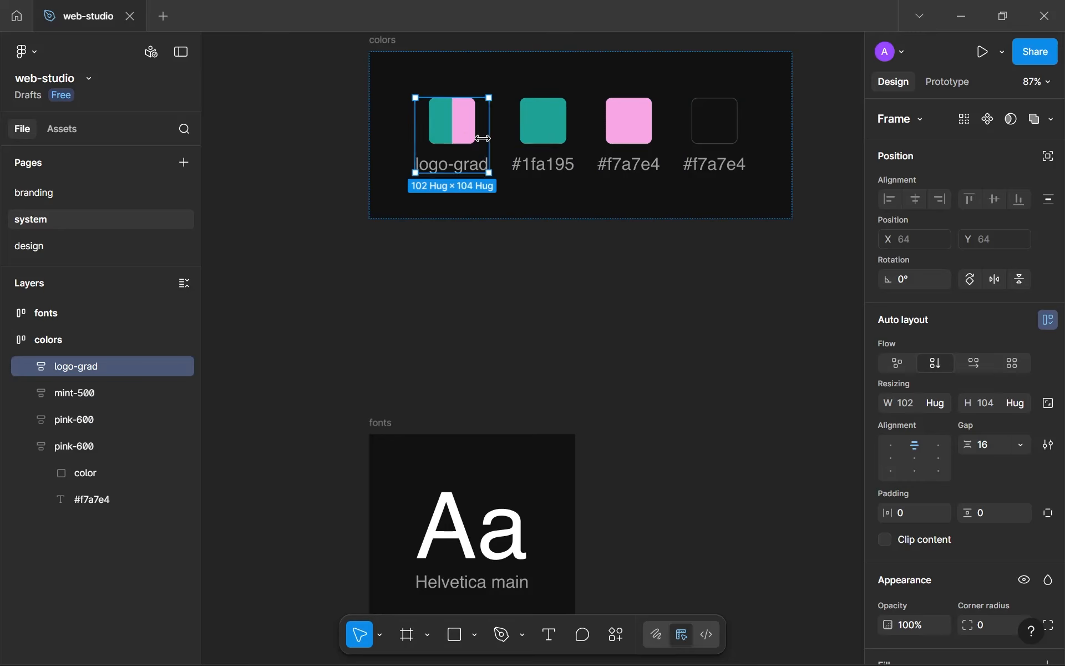
pyautogui.keyDown('shift'); pyautogui.click(613, 128); pyautogui.keyUp('shift')
pyautogui.click(544, 119)
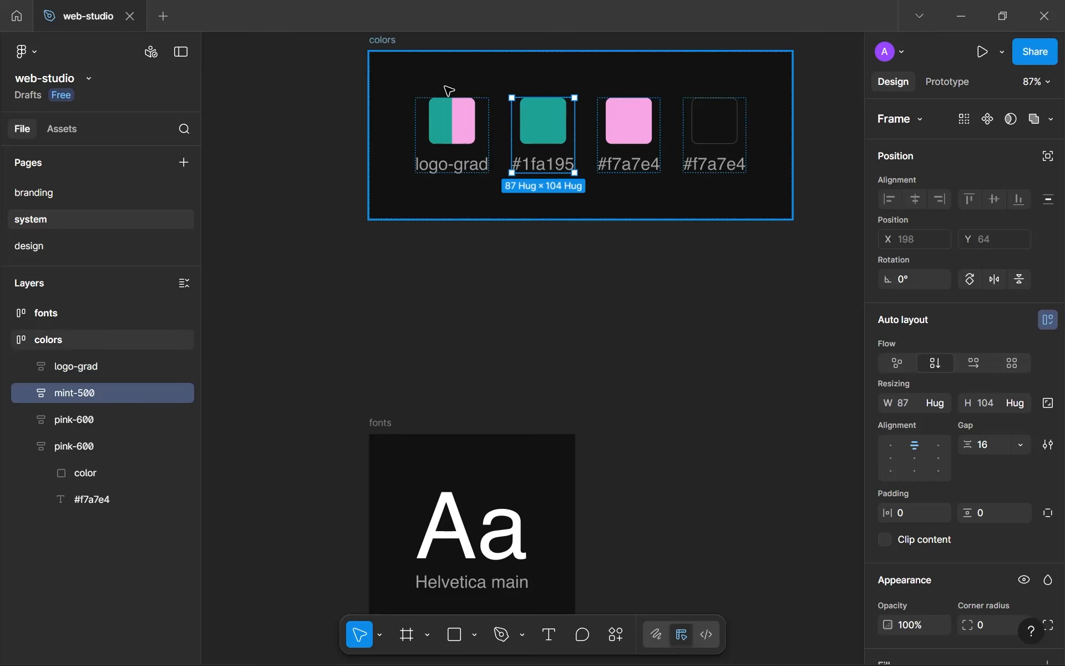
# - Change the colors frame's auto layout flow to vertical so its swatches stack in one column
pyautogui.click(397, 77)
pyautogui.scroll(-3, 918, 331)
pyautogui.click(935, 279)
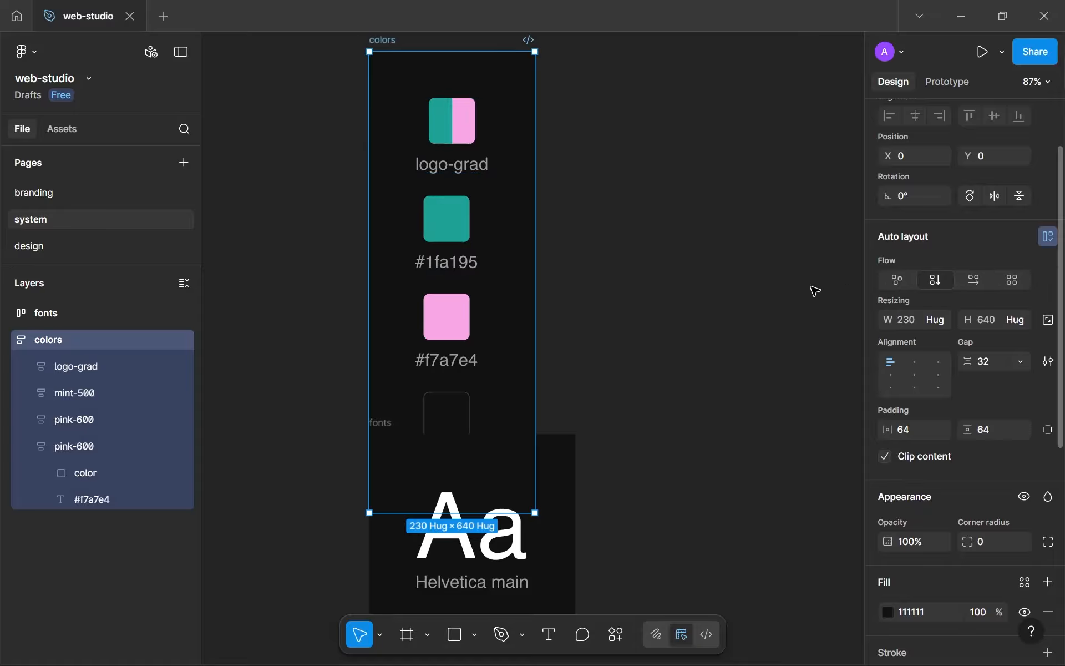
# - Move the fonts frame straight down to Y 687, clear of the colors frame
pyautogui.scroll(-5, 589, 333)
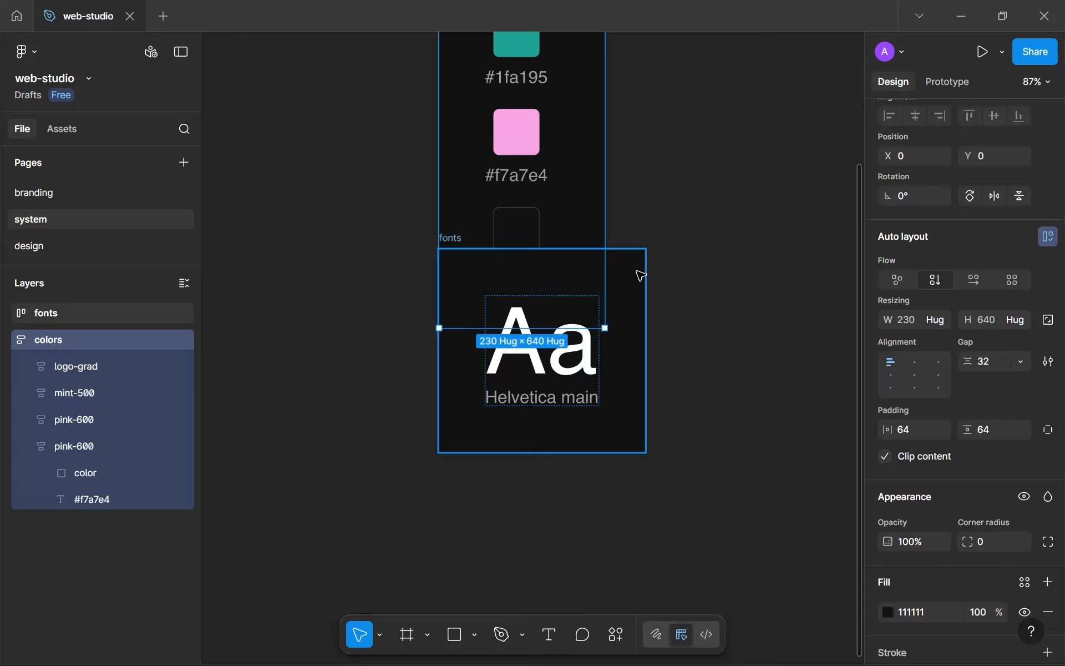
pyautogui.click(616, 278)
pyautogui.scroll(8, 616, 333)
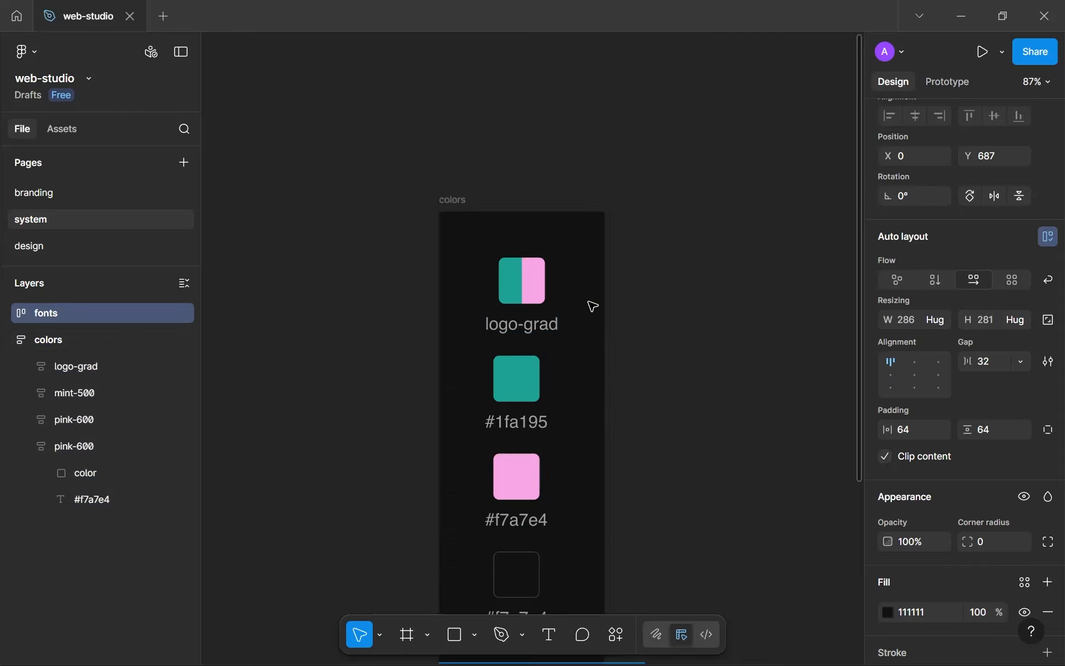
pyautogui.scroll(-3, 502, 302)
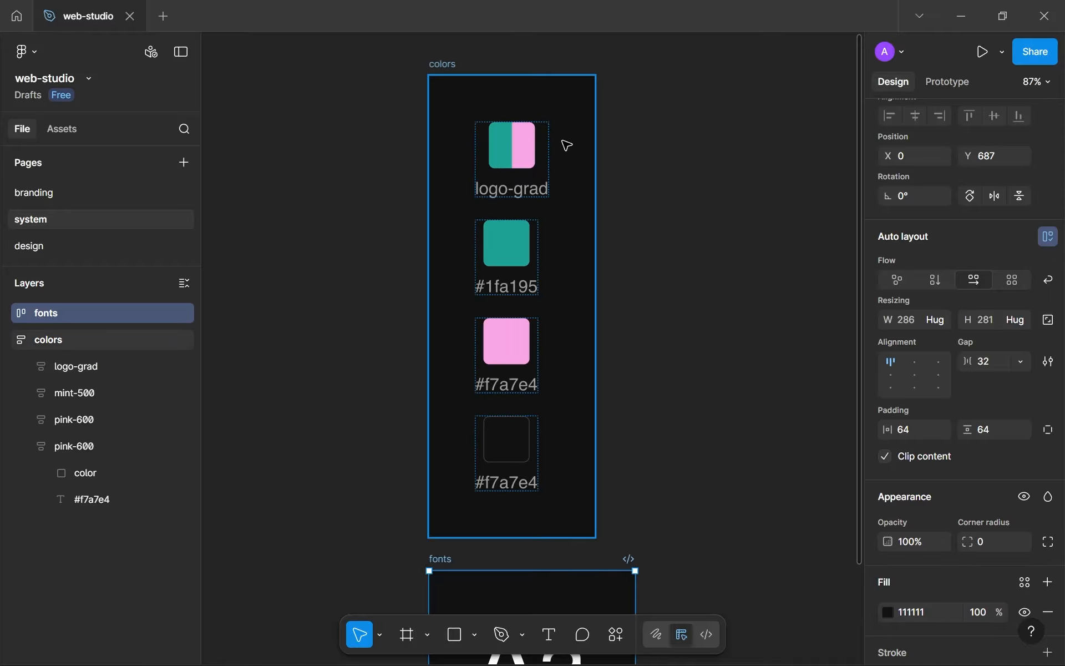
pyautogui.moveTo(604, 122); pyautogui.dragTo(804, 204)
pyautogui.moveTo(633, 219); pyautogui.dragTo(819, 291)
pyautogui.moveTo(610, 325); pyautogui.dragTo(806, 414)
pyautogui.moveTo(575, 468); pyautogui.dragTo(585, 364)
pyautogui.moveTo(639, 338); pyautogui.dragTo(761, 397)
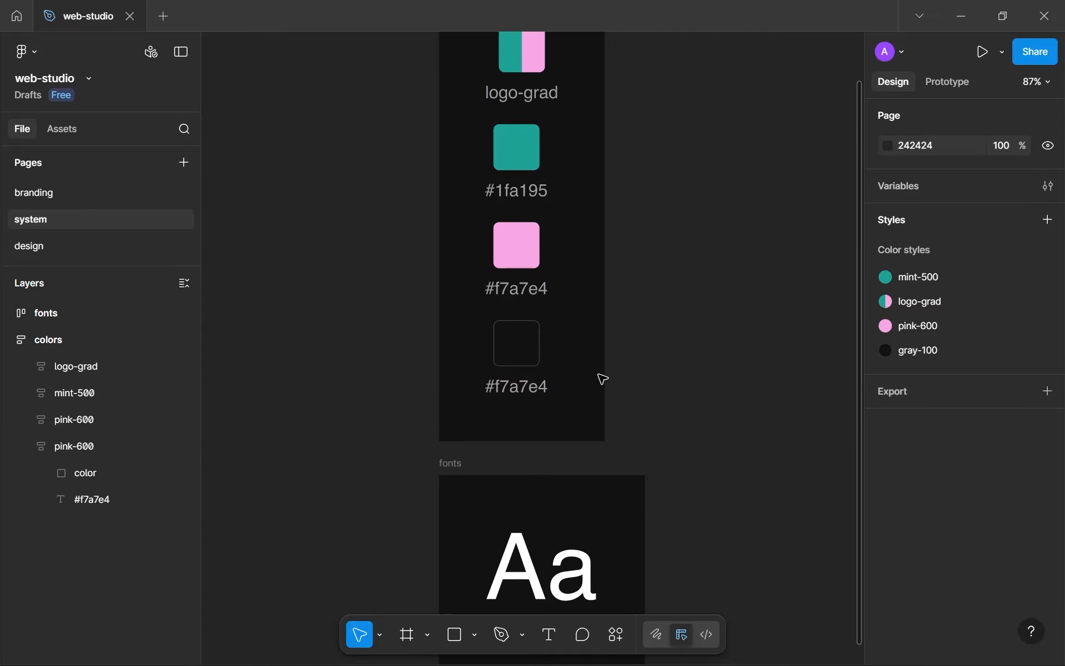
# - Nudge the fonts frame up to Y 680, leaving a 40 px gap below the colors frame
pyautogui.scroll(-3, 507, 399)
pyautogui.click(461, 345)
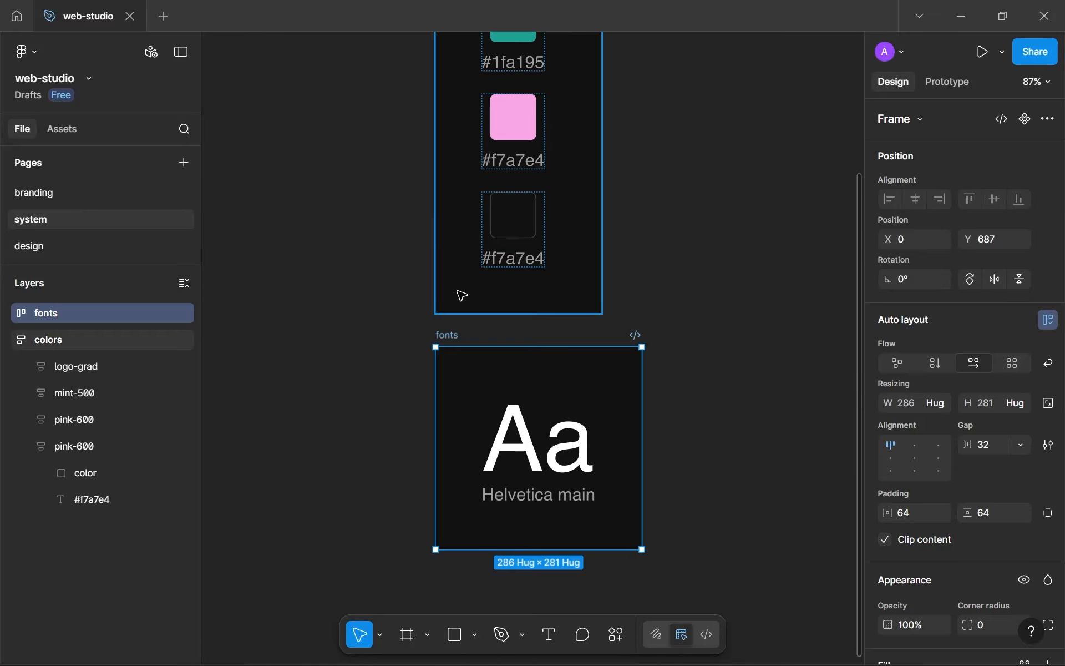
pyautogui.hotkey('alt', 'Up')
pyautogui.hotkey('alt', 'Up')
pyautogui.hotkey('alt', 'shift', 'Up')
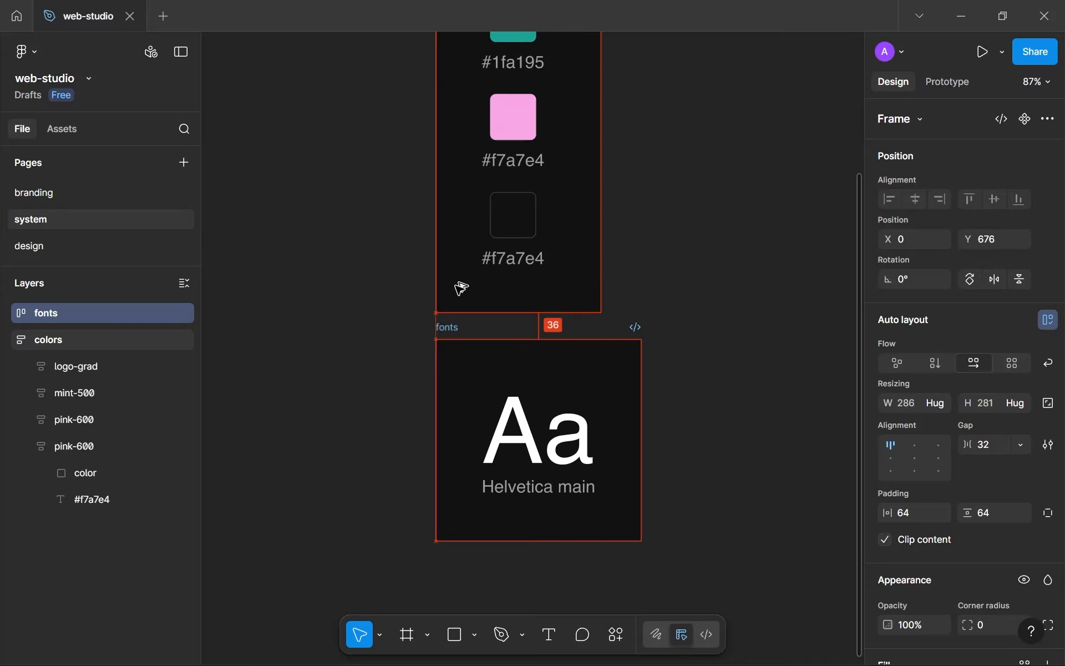
pyautogui.hotkey('alt', 'Down')
pyautogui.hotkey('alt', 'Down')
pyautogui.hotkey('alt', 'Down')
pyautogui.hotkey('alt', 'Down')
pyautogui.hotkey('alt', 'Down')
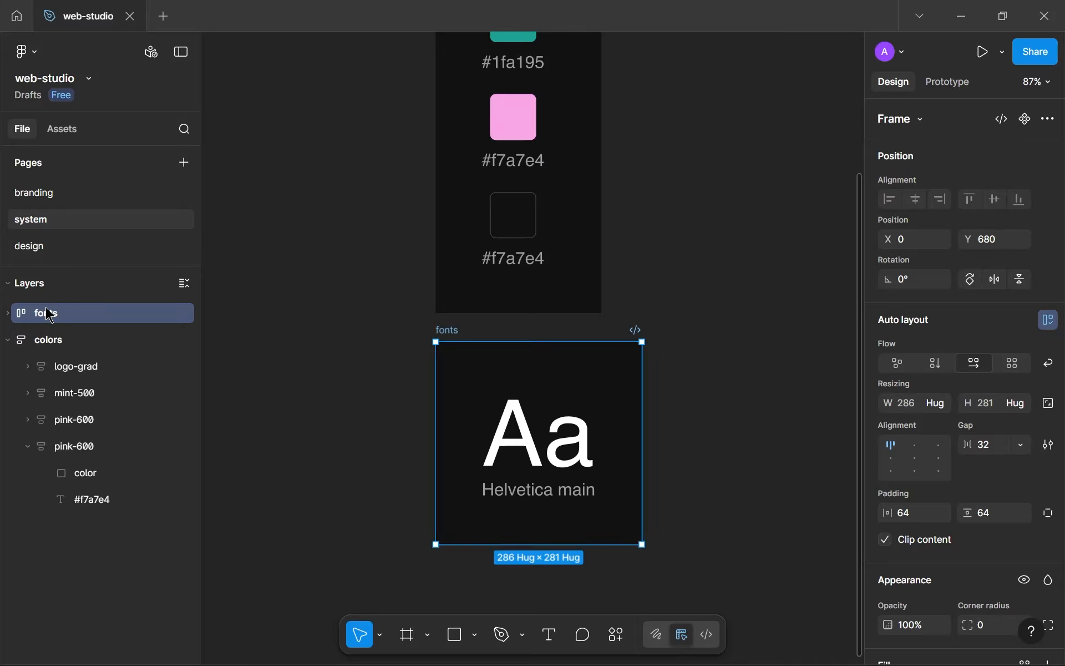
# - Rename the dark swatch's layer to gray-100 and collapse the colors frame in the layer list
pyautogui.click(77, 447)
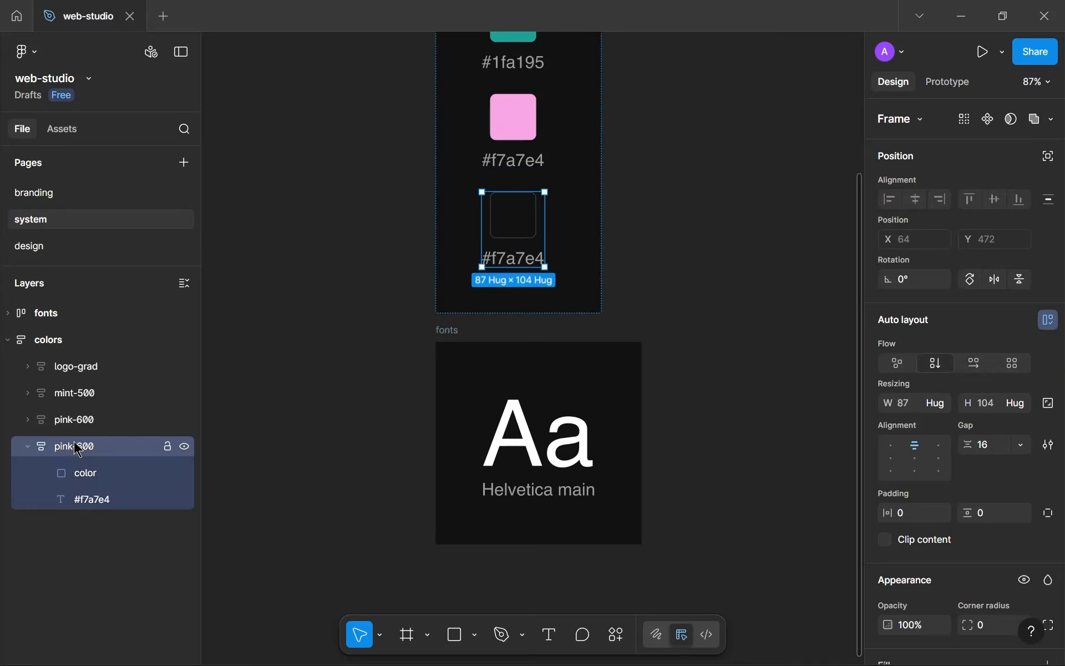
pyautogui.doubleClick(78, 447)
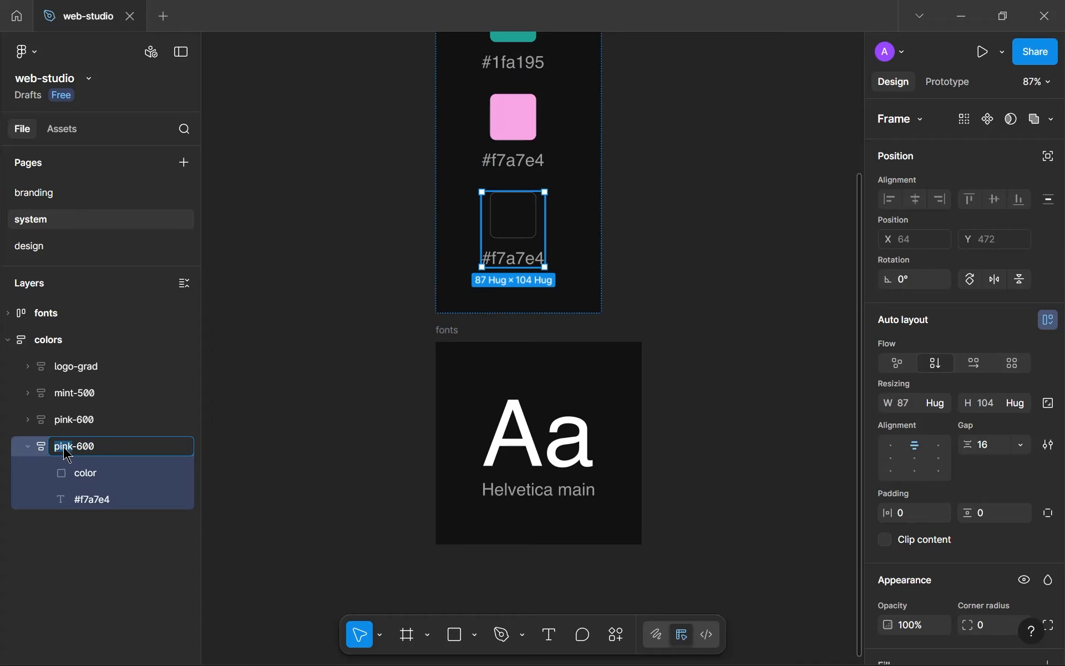
pyautogui.write('gray-100')
pyautogui.press('Return')
pyautogui.click(8, 339)
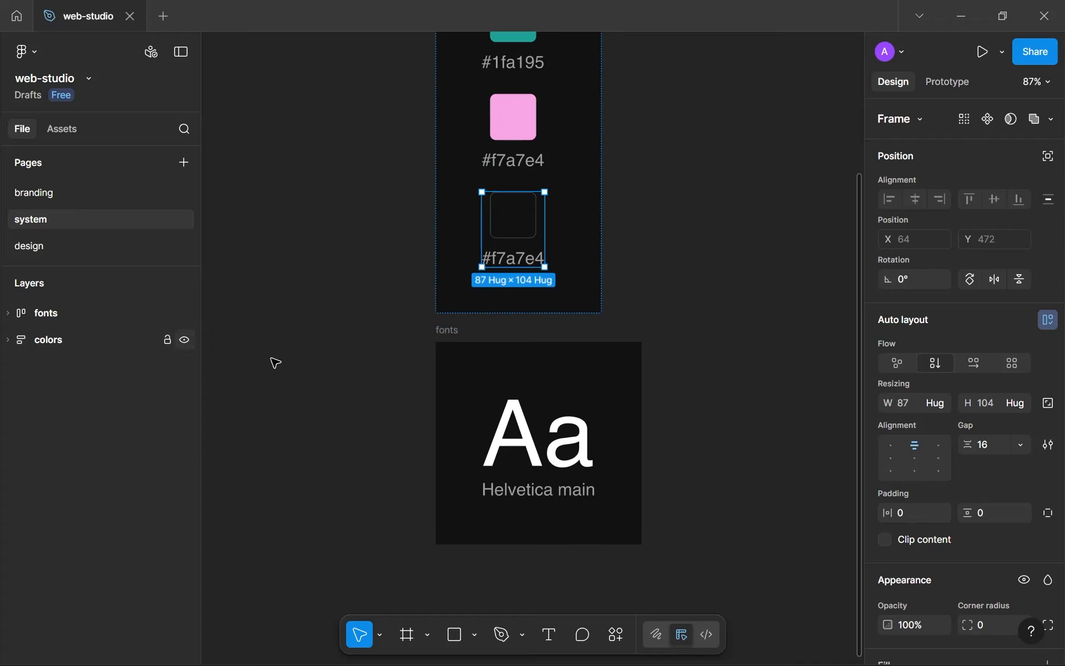
pyautogui.click(656, 280)
# - Replace the 111111 fill of both the colors and fonts frames with the gray-100 color style
pyautogui.scroll(-2, 658, 279)
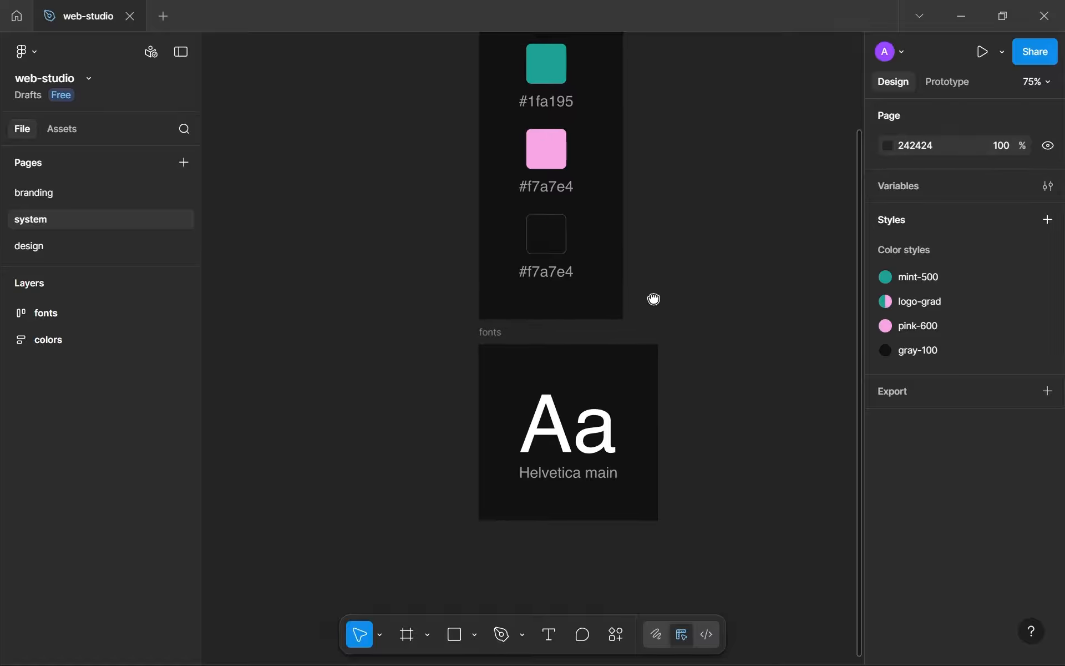
pyautogui.scroll(3, 642, 421)
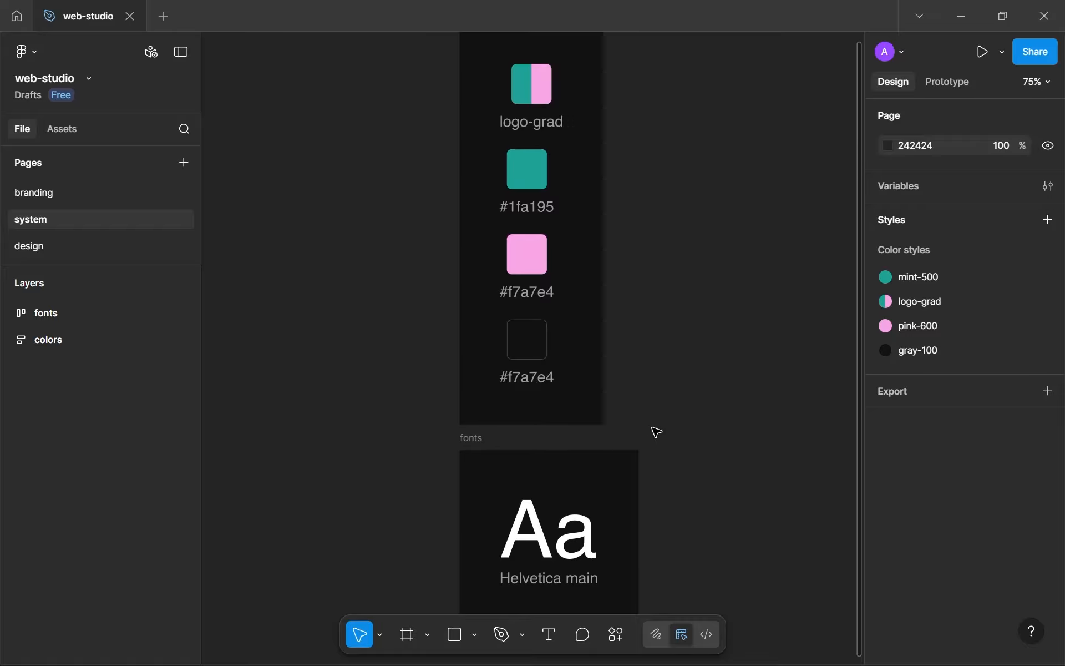
pyautogui.hotkey('ctrl', 'a')
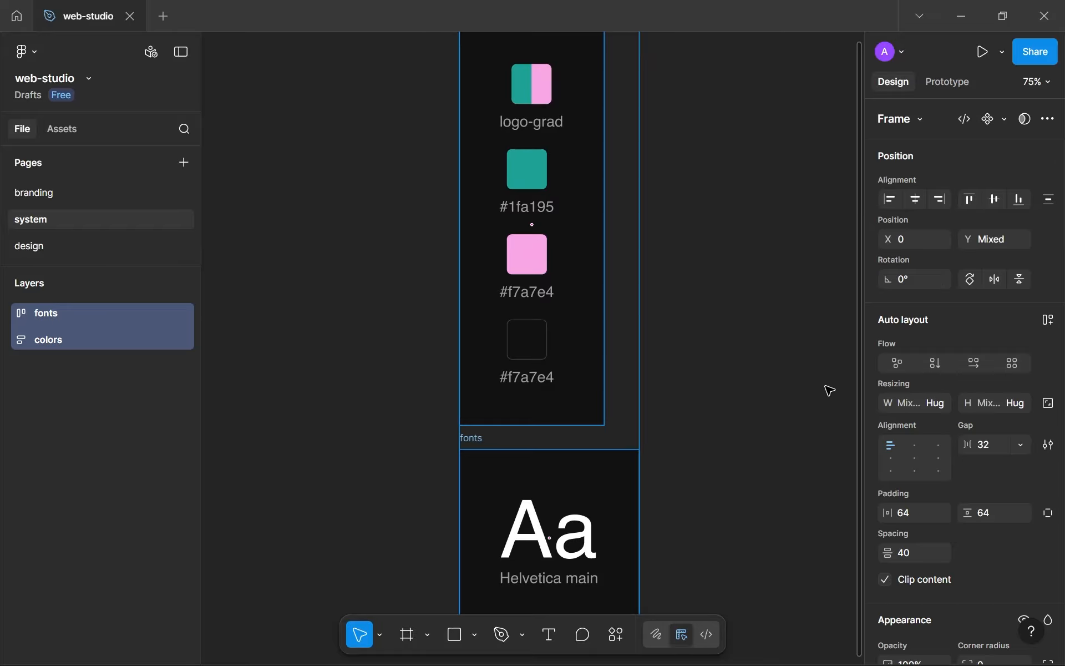
pyautogui.scroll(-5, 975, 483)
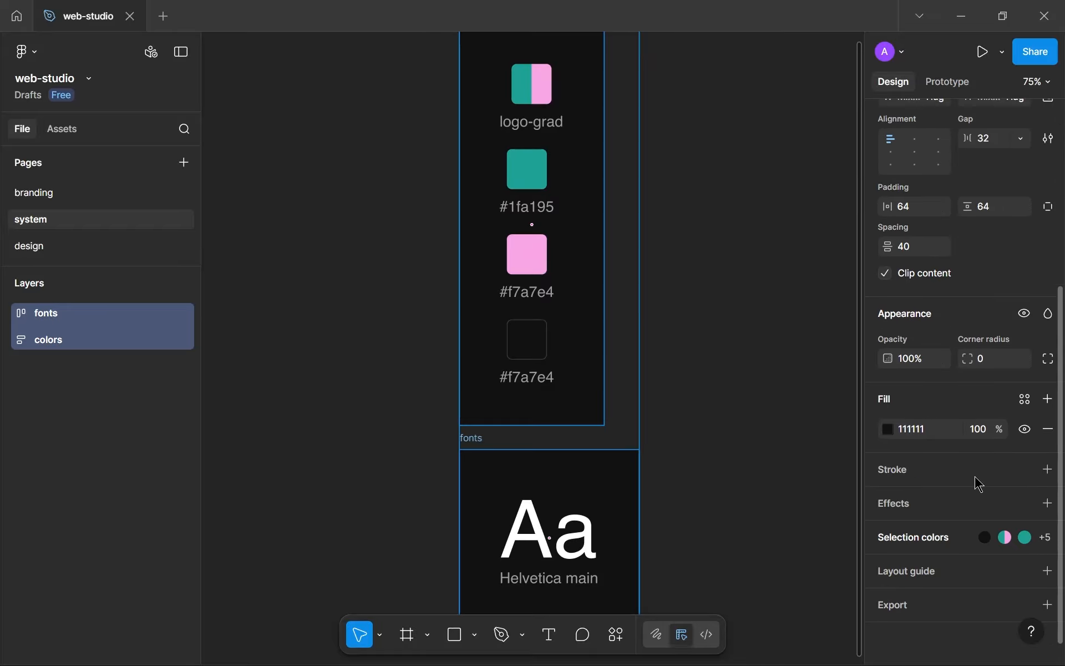
pyautogui.click(1024, 398)
pyautogui.click(721, 498)
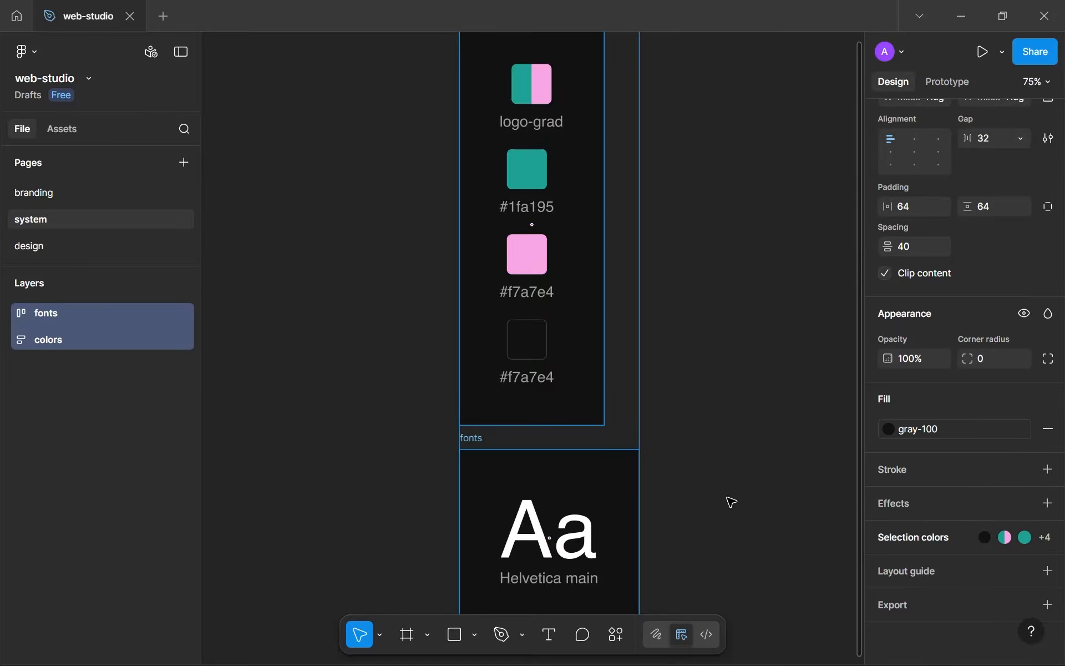
# - Expand the selection colors of both frames and examine which colors still have no style
pyautogui.click(910, 545)
pyautogui.scroll(-5, 899, 538)
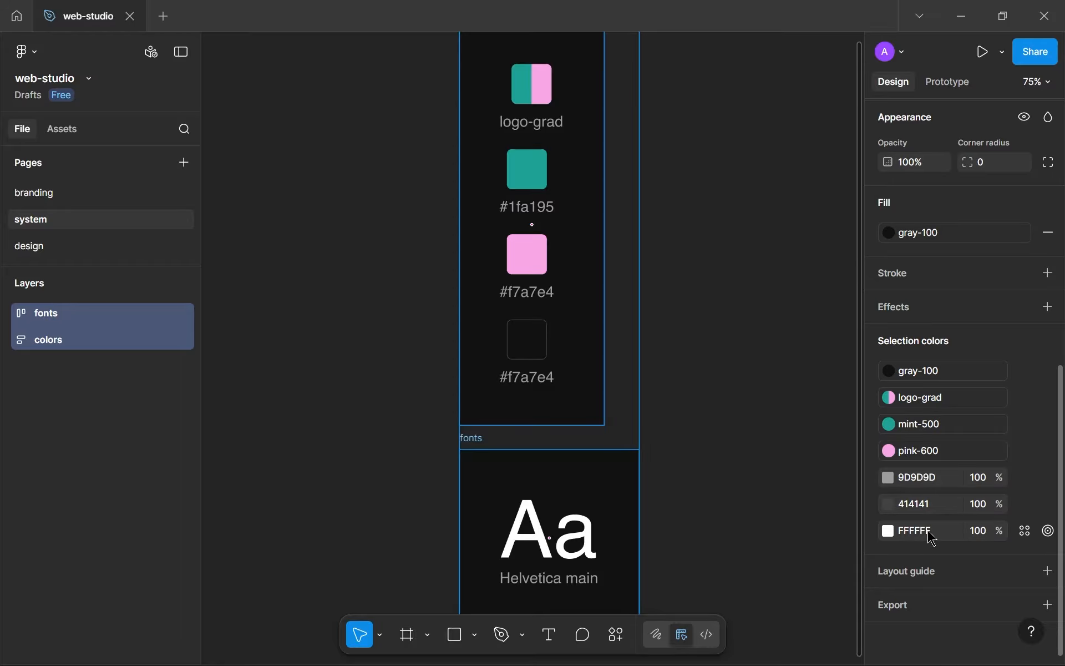
pyautogui.scroll(-1, 561, 460)
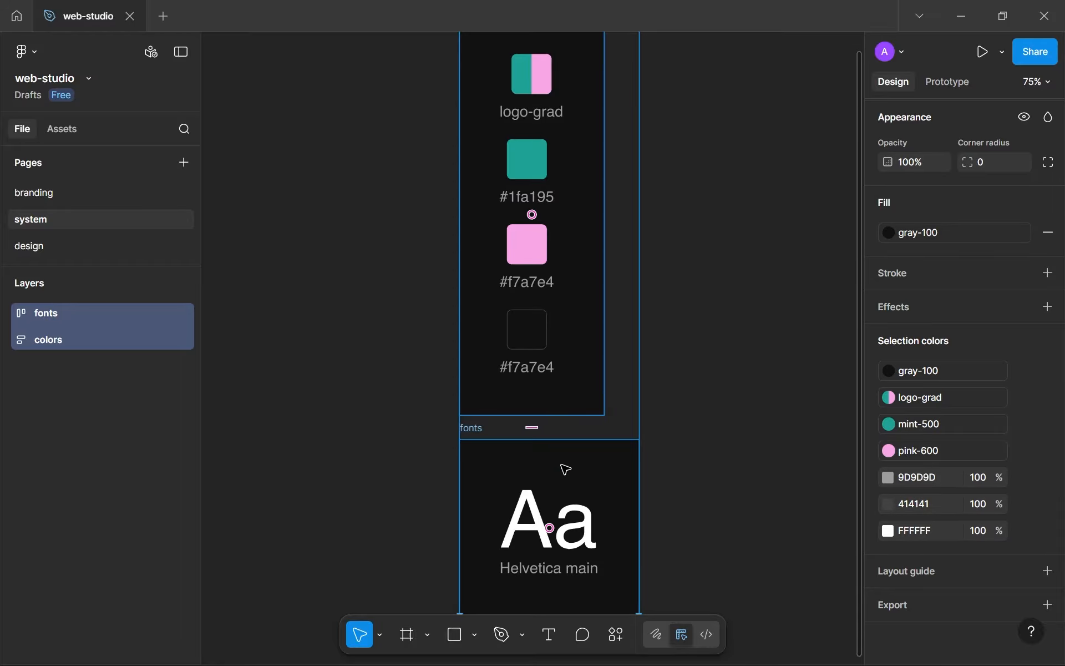
pyautogui.scroll(-1, 564, 469)
pyautogui.moveTo(903, 479); pyautogui.dragTo(930, 515)
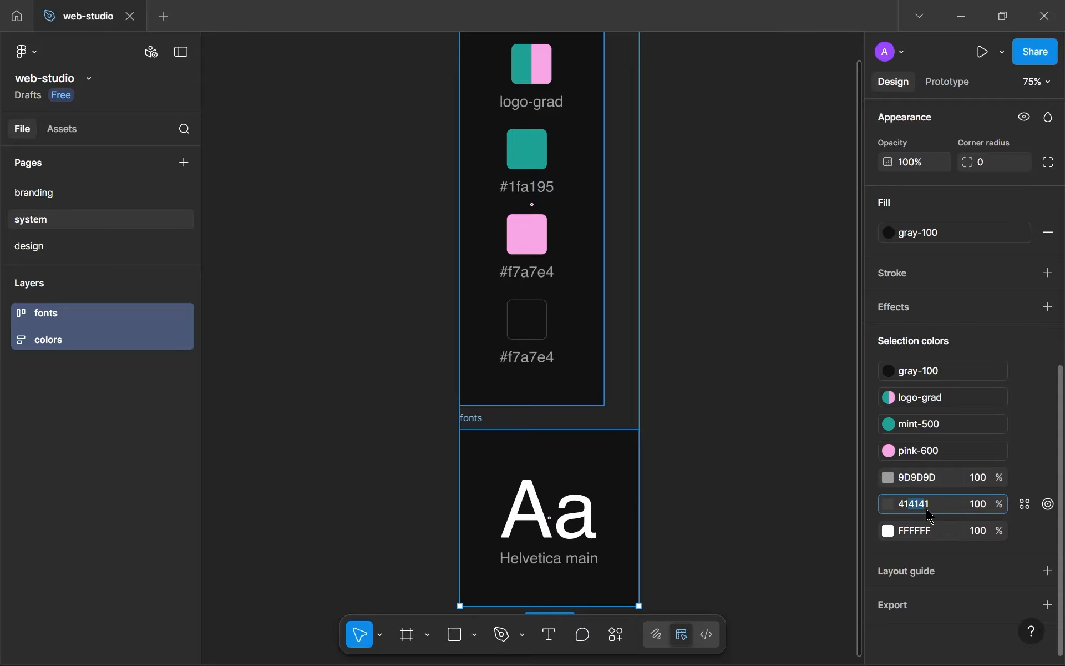
pyautogui.click(746, 438)
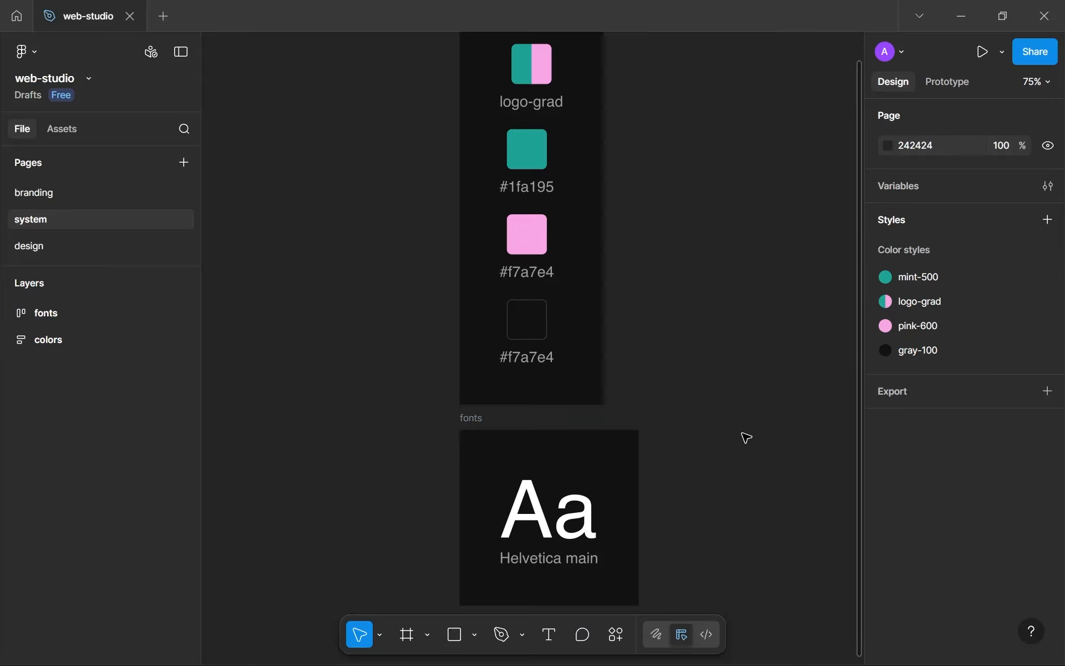
# - On the branding page, replace the 111111 color of the thumbnail and logo frames with the gray-100 style
pyautogui.click(84, 185)
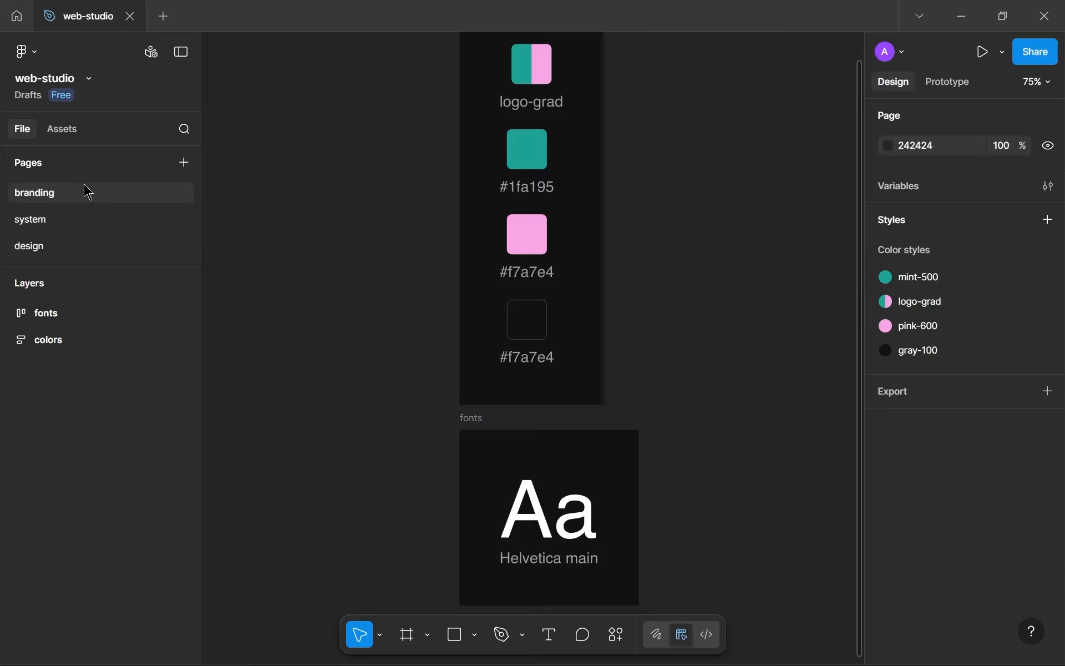
pyautogui.hotkey('ctrl', 'a')
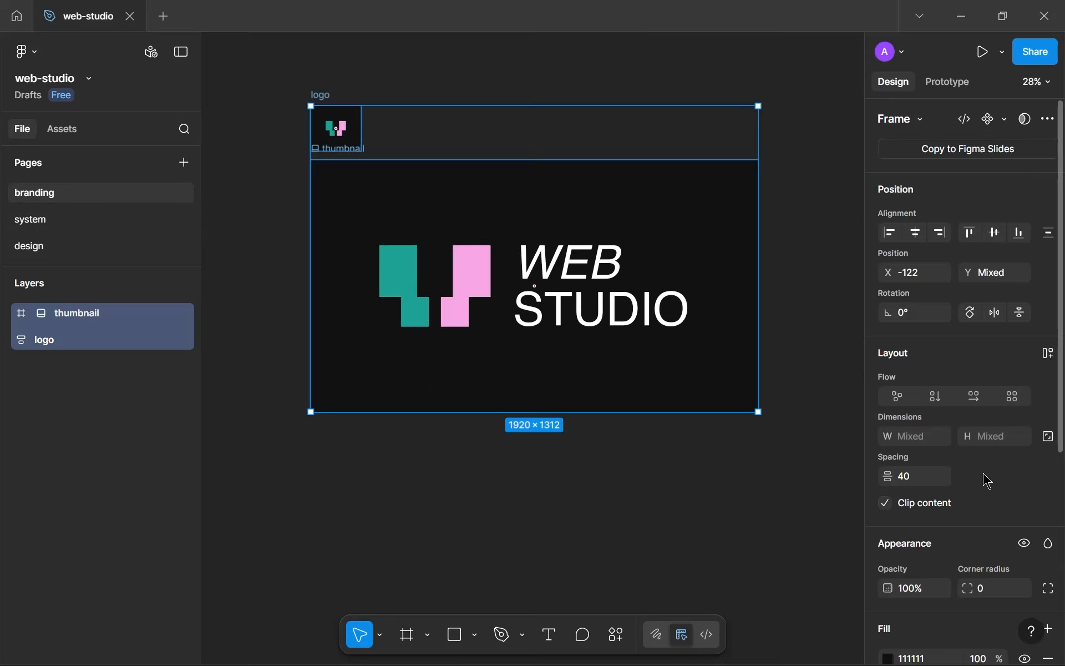
pyautogui.scroll(-5, 984, 478)
pyautogui.click(1024, 504)
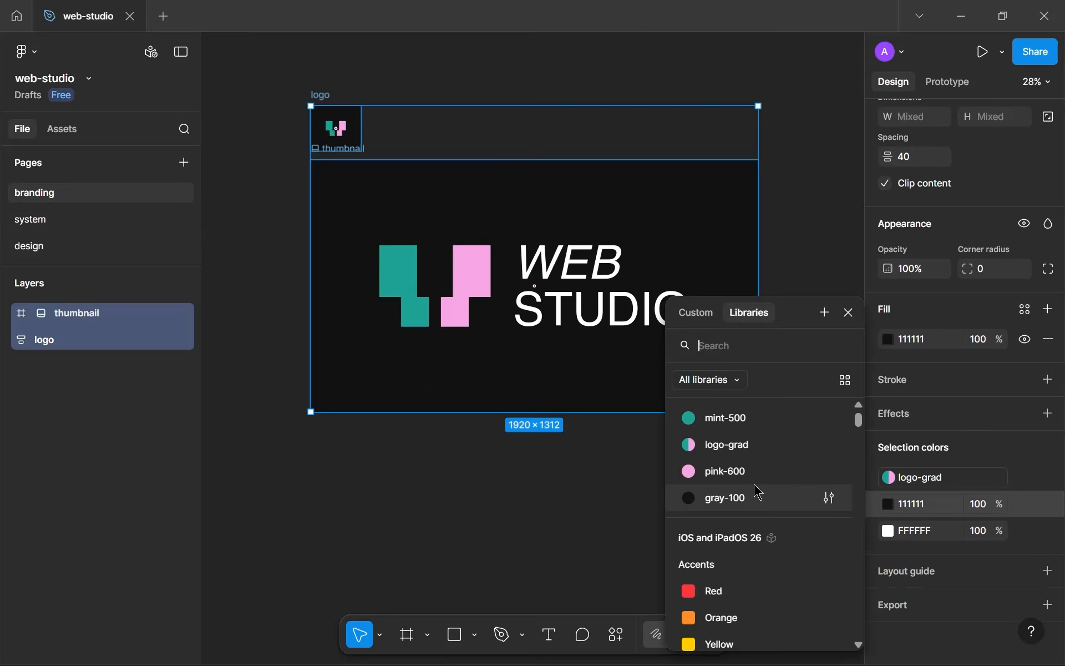
pyautogui.click(749, 495)
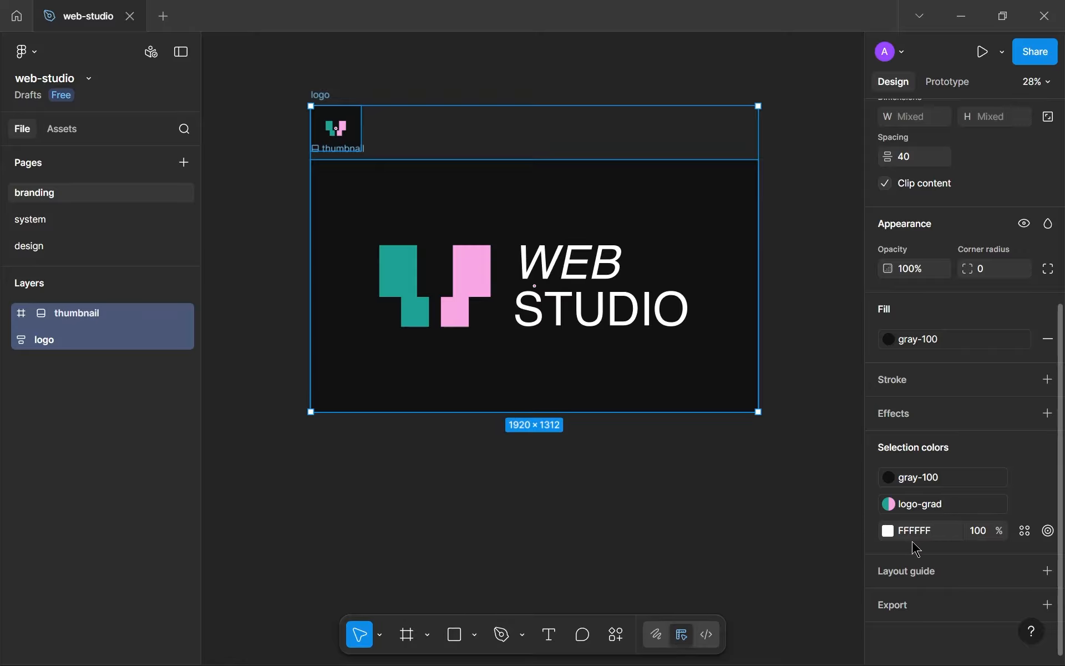
pyautogui.moveTo(934, 536); pyautogui.dragTo(902, 536)
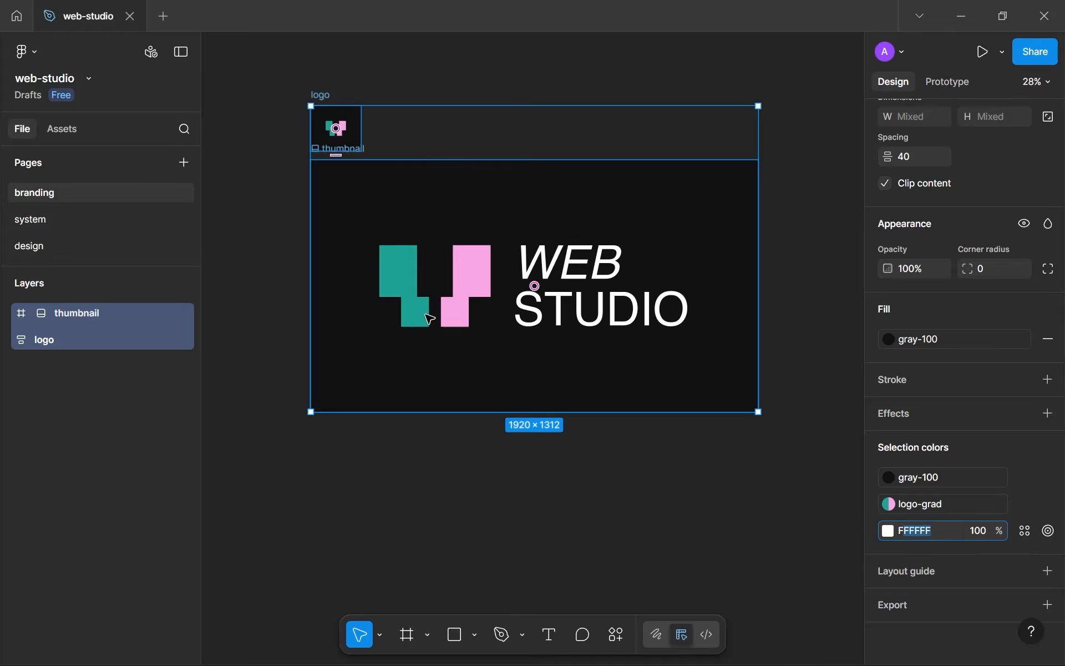
# - Switch to the design page holding the landing-desktop frame
pyautogui.click(707, 568)
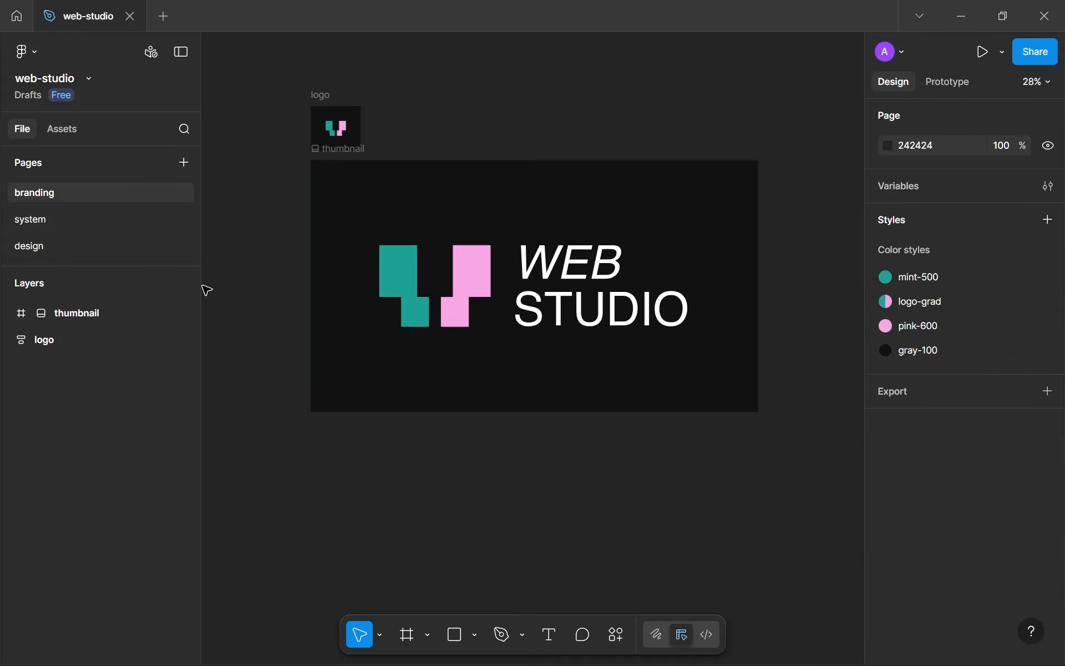
pyautogui.click(29, 245)
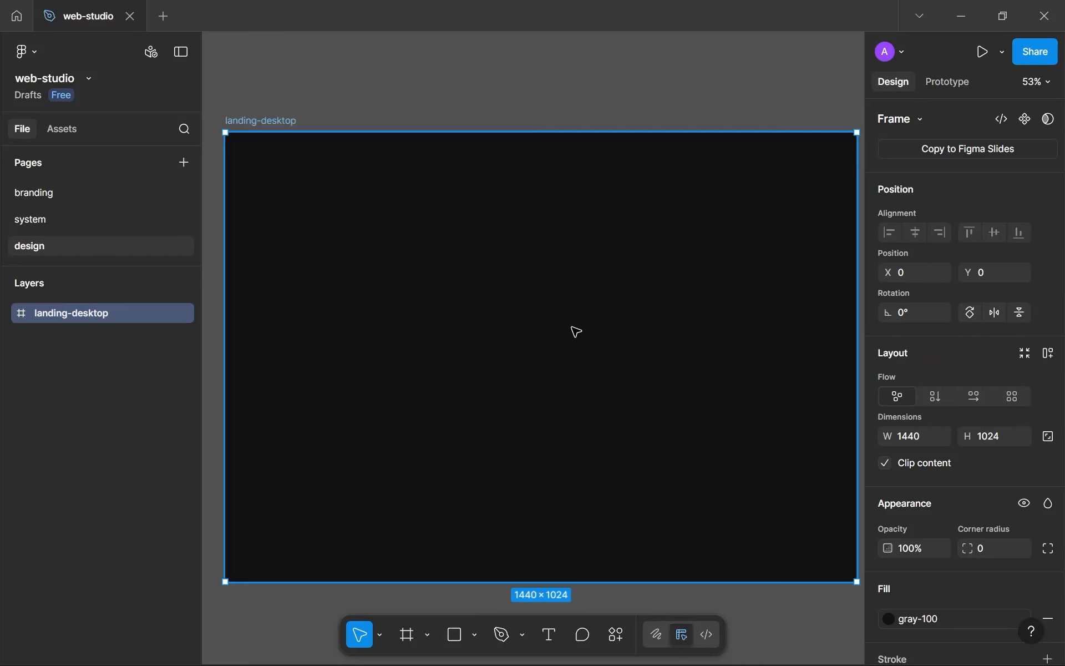
pyautogui.moveTo(543, 311); pyautogui.dragTo(553, 316)
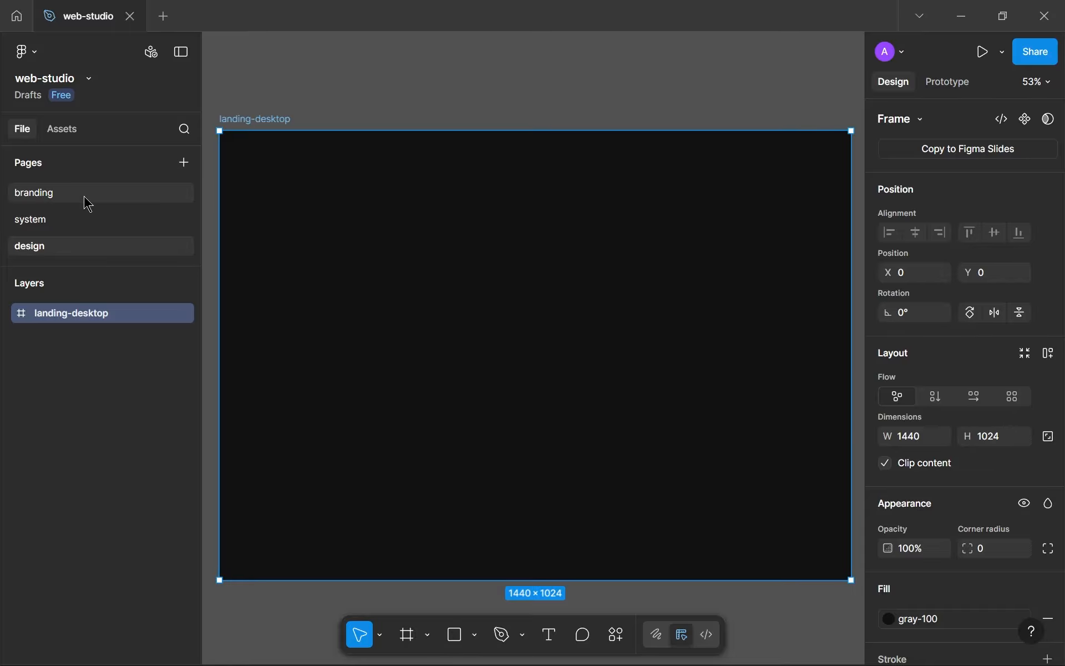
# - Copy the small logo from the branding page's thumbnail and paste it into the landing-desktop frame on the design page
pyautogui.click(41, 197)
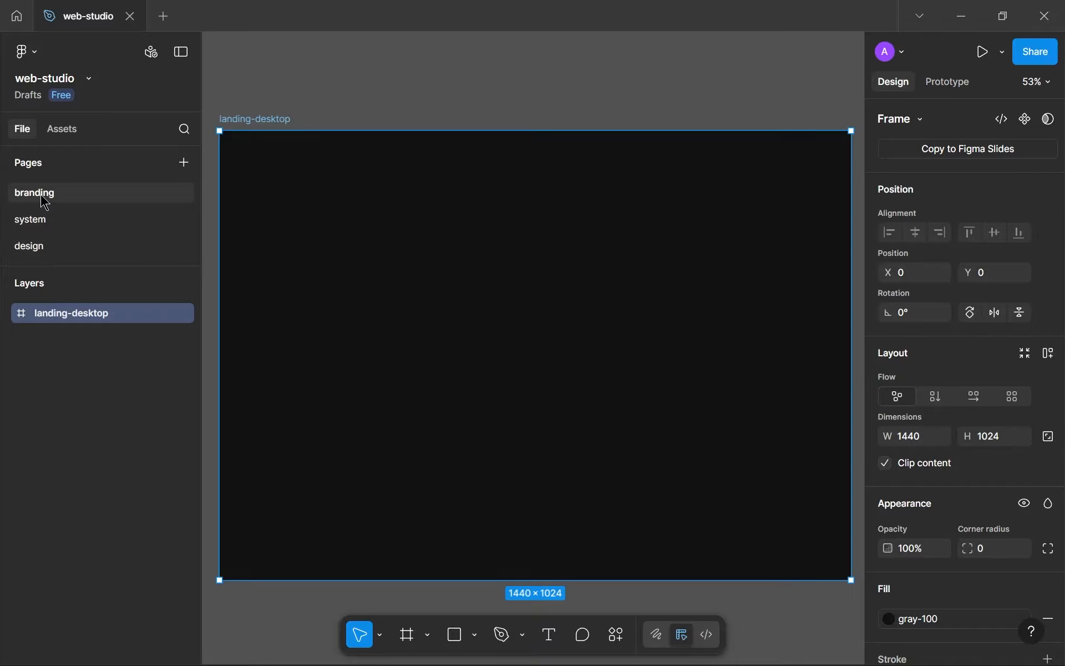
pyautogui.click(336, 128)
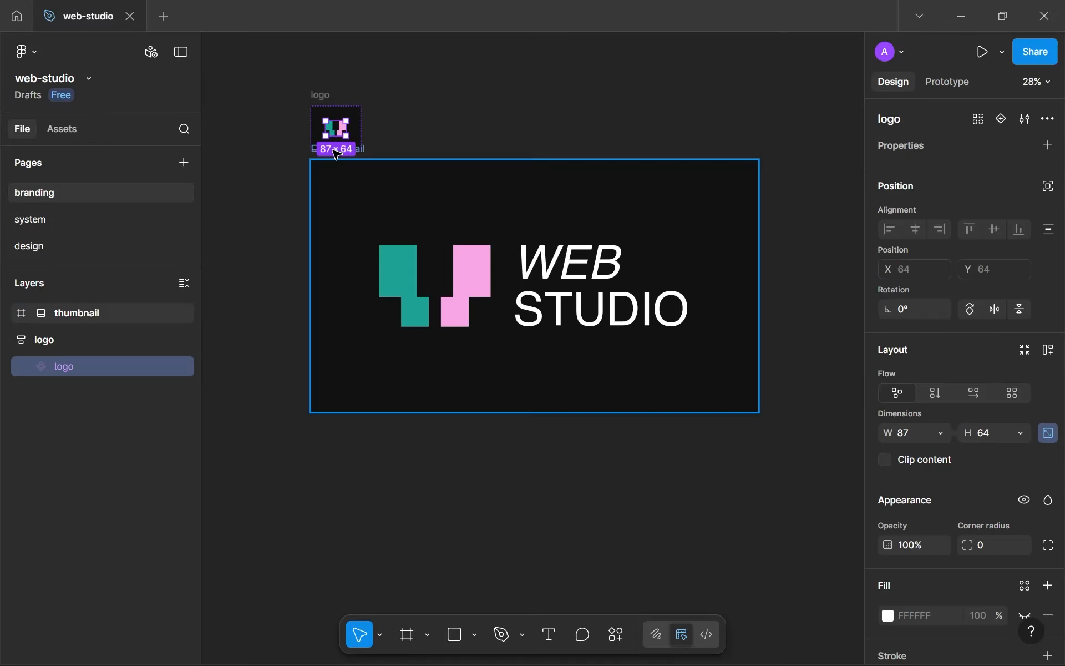
pyautogui.scroll(3, 333, 149)
pyautogui.scroll(10, 415, 372)
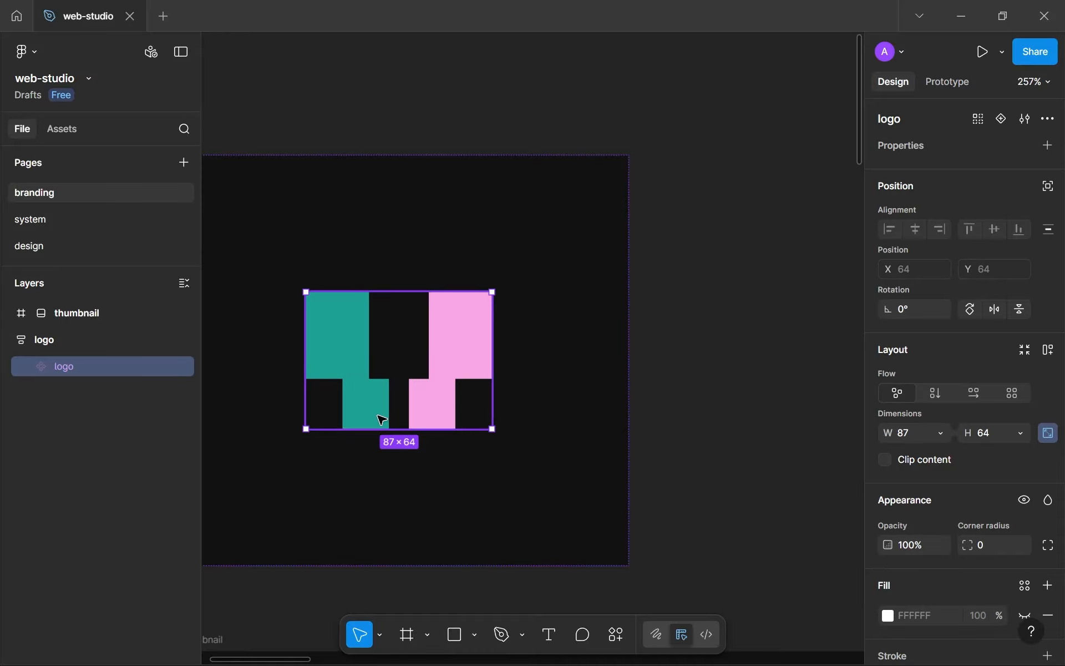
pyautogui.moveTo(388, 413); pyautogui.dragTo(406, 408)
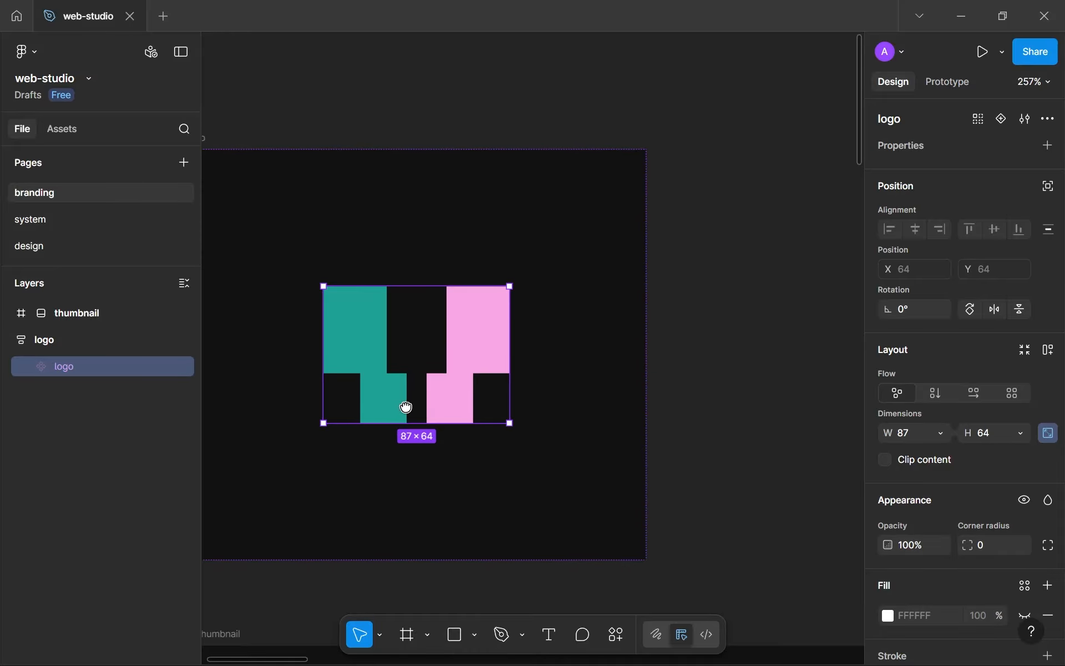
pyautogui.click(89, 253)
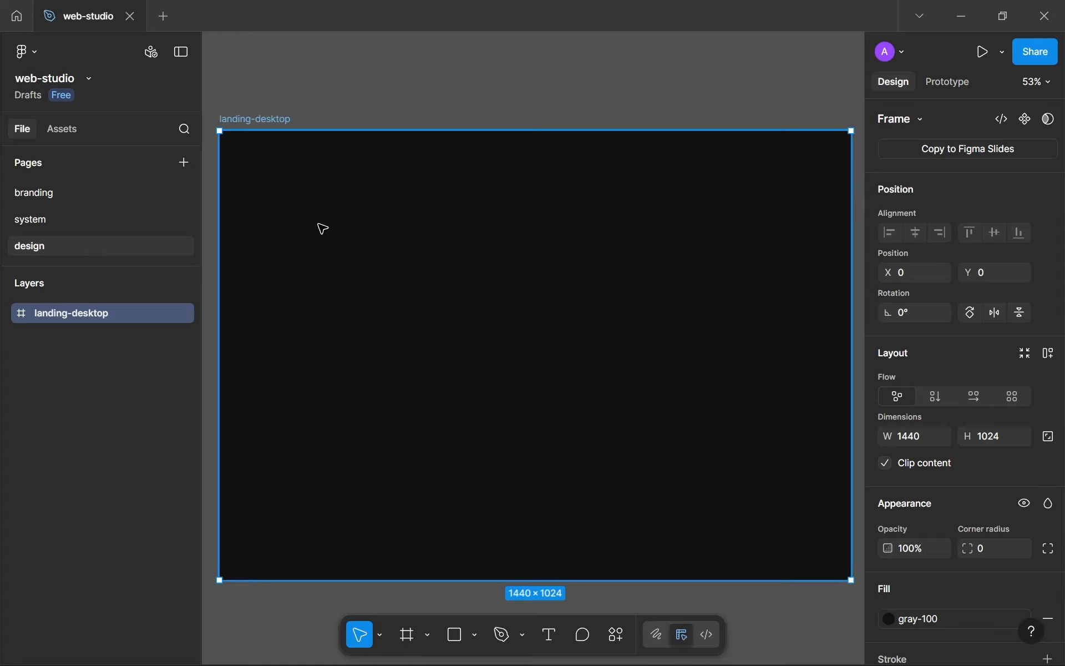
pyautogui.hotkey('ctrl', 'v')
pyautogui.scroll(5, 264, 166)
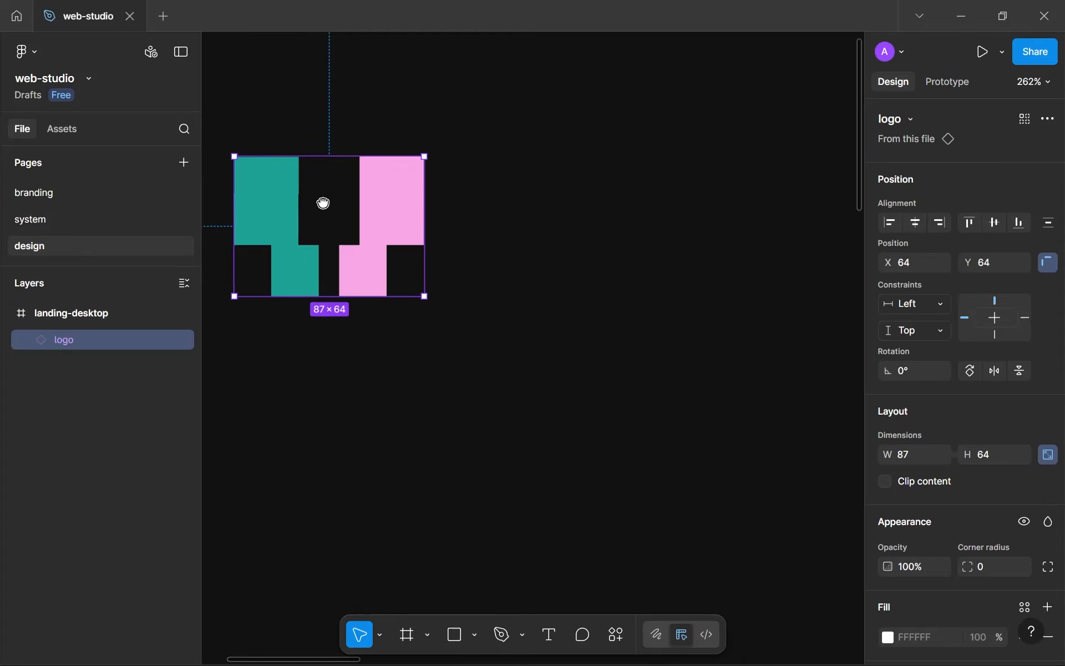
# - Move the pasted logo within the landing-desktop frame to about X 103, Y 69
pyautogui.scroll(-5, 324, 203)
pyautogui.moveTo(380, 238); pyautogui.dragTo(421, 247)
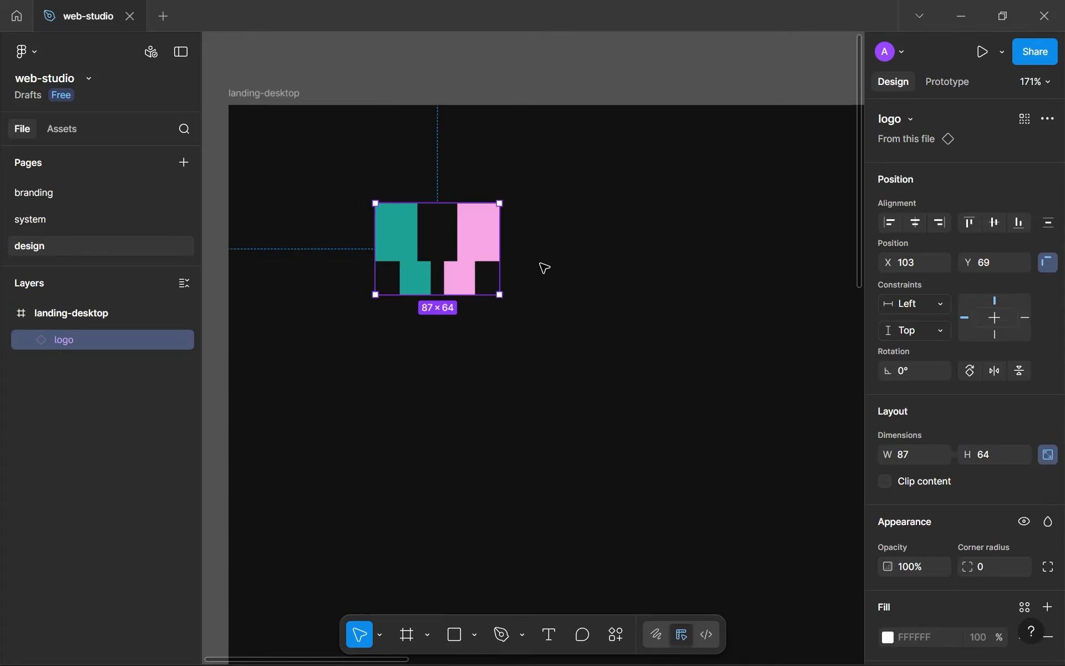
pyautogui.click(616, 340)
pyautogui.scroll(-5, 550, 329)
pyautogui.moveTo(501, 307); pyautogui.dragTo(345, 215)
pyautogui.scroll(1, 345, 214)
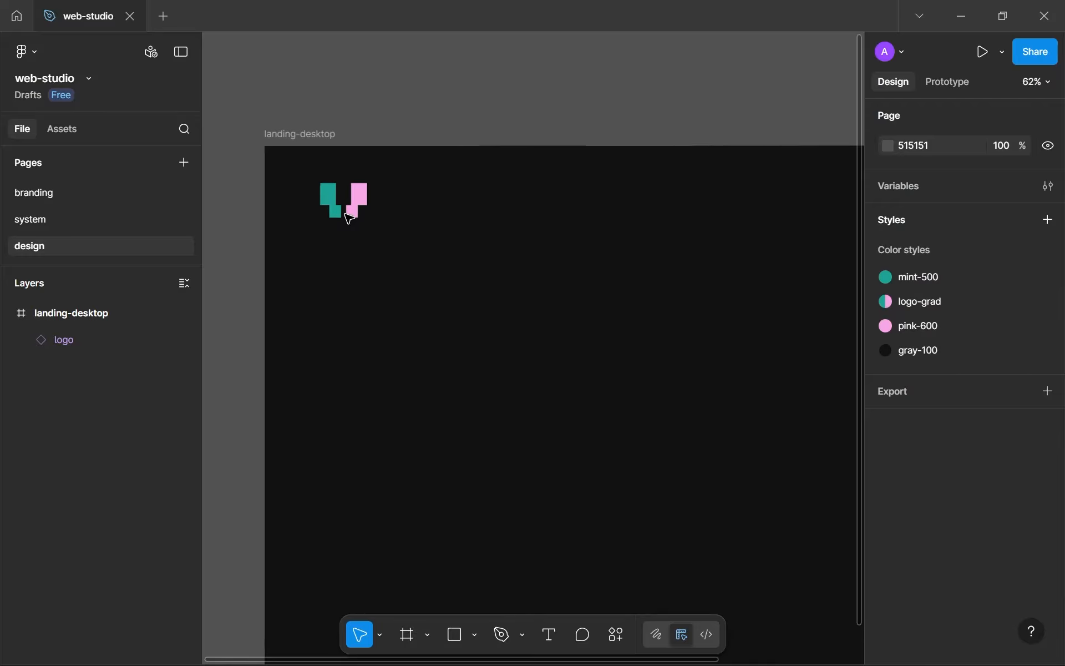
# - Add the text "Web Studio" below the logo in the landing-desktop frame
pyautogui.scroll(1, 349, 216)
pyautogui.press('t')
pyautogui.click(343, 244)
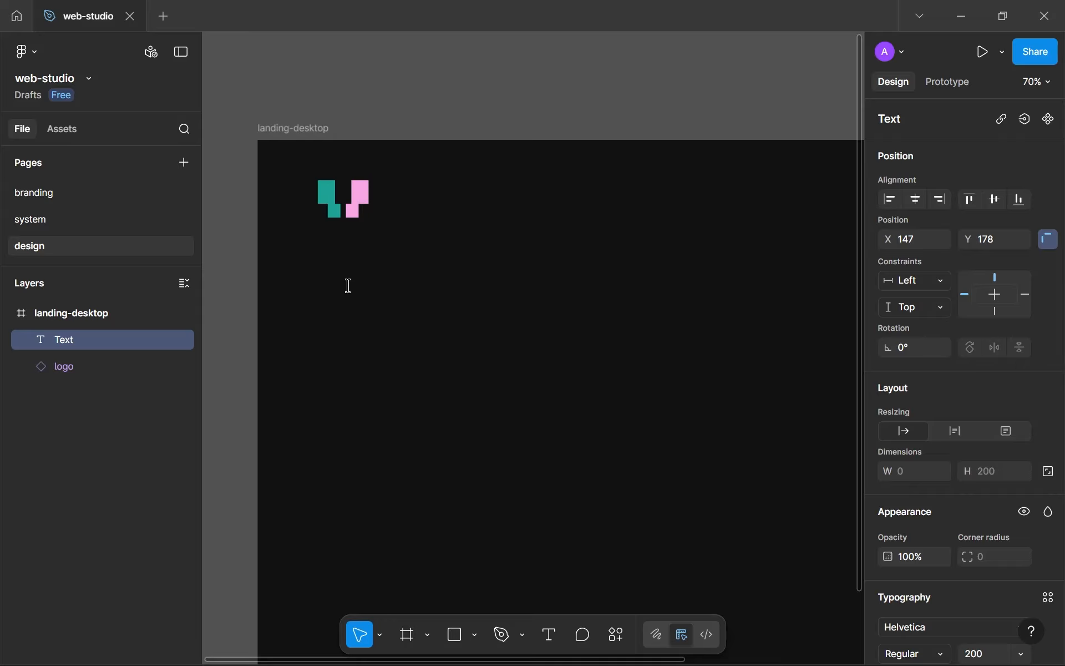
pyautogui.scroll(3, 346, 284)
pyautogui.scroll(-1, 359, 287)
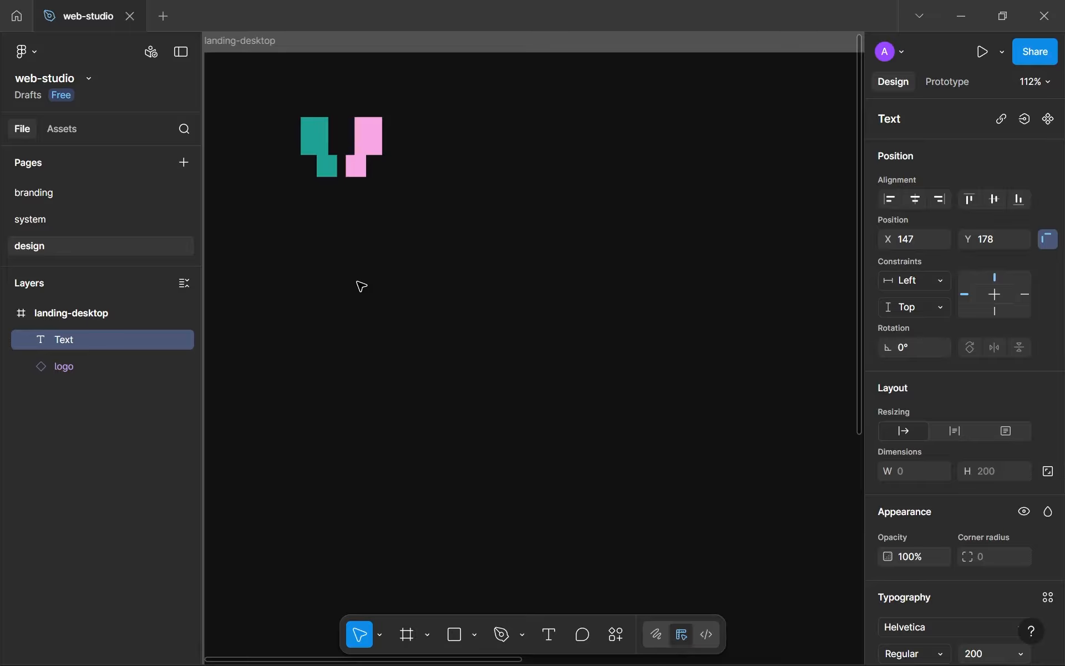
pyautogui.write('W')
pyautogui.hotkey('ctrl', 'z')
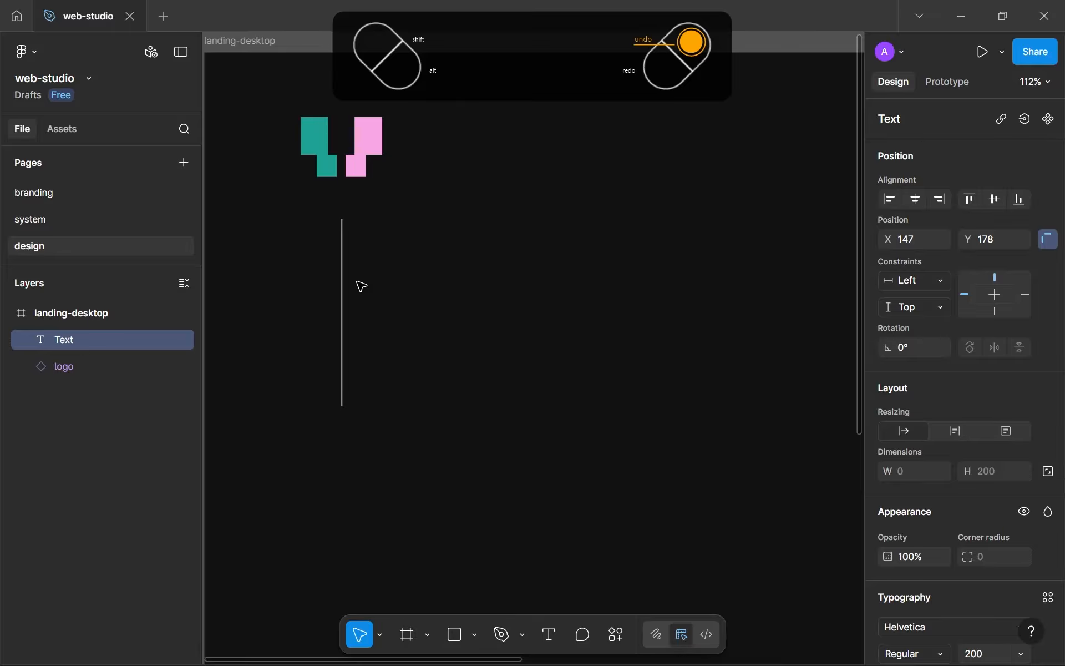
pyautogui.write('Web')
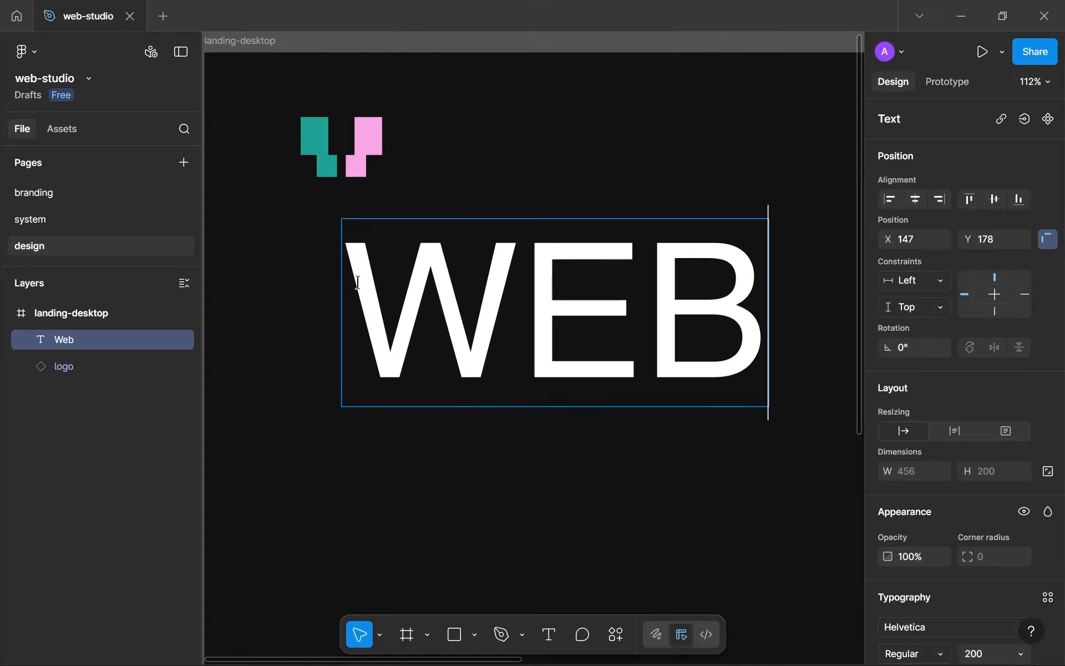
pyautogui.write(' Studio')
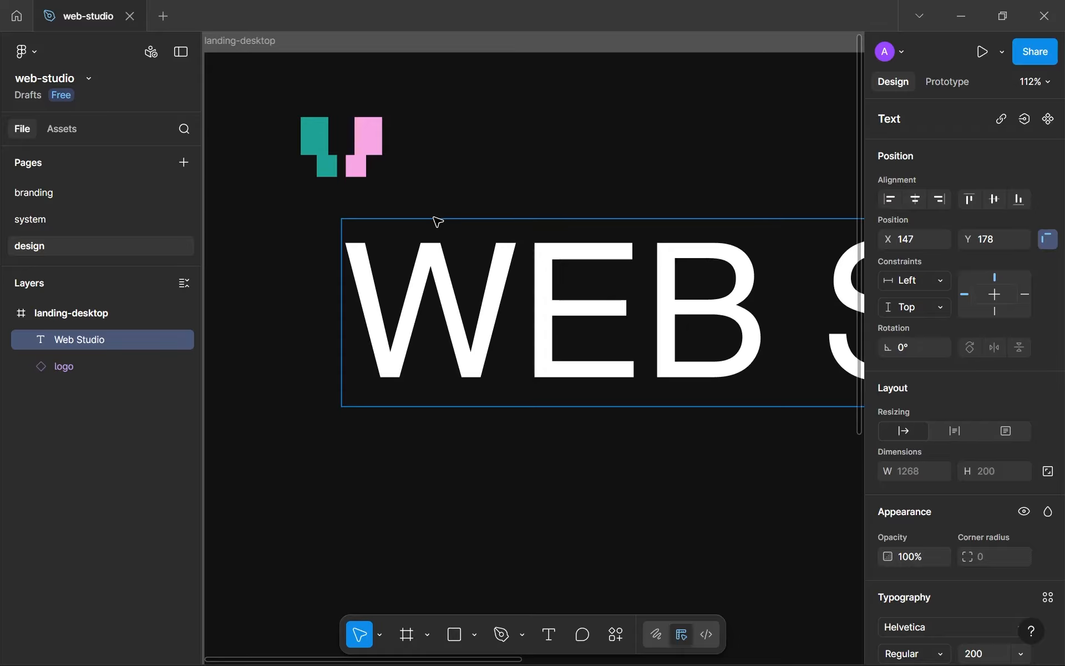
pyautogui.scroll(-2, 438, 222)
pyautogui.scroll(-1, 608, 316)
pyautogui.click(621, 325)
pyautogui.scroll(2, 623, 330)
pyautogui.scroll(-2, 690, 266)
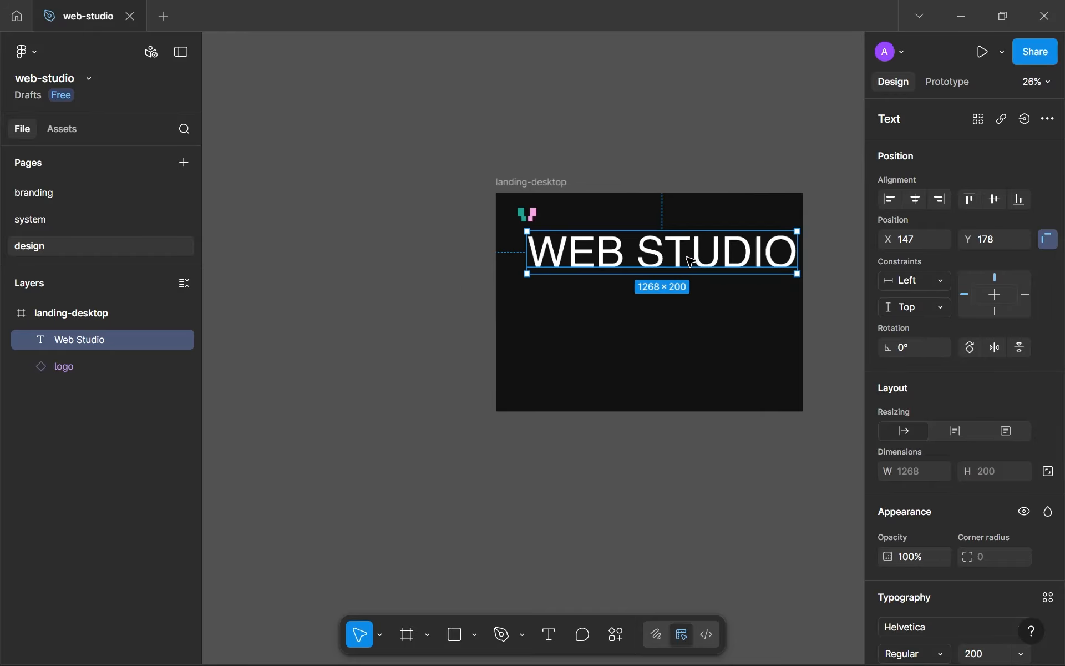
# - Set the Web Studio text's font size to 32
pyautogui.scroll(-3, 917, 438)
pyautogui.click(968, 487)
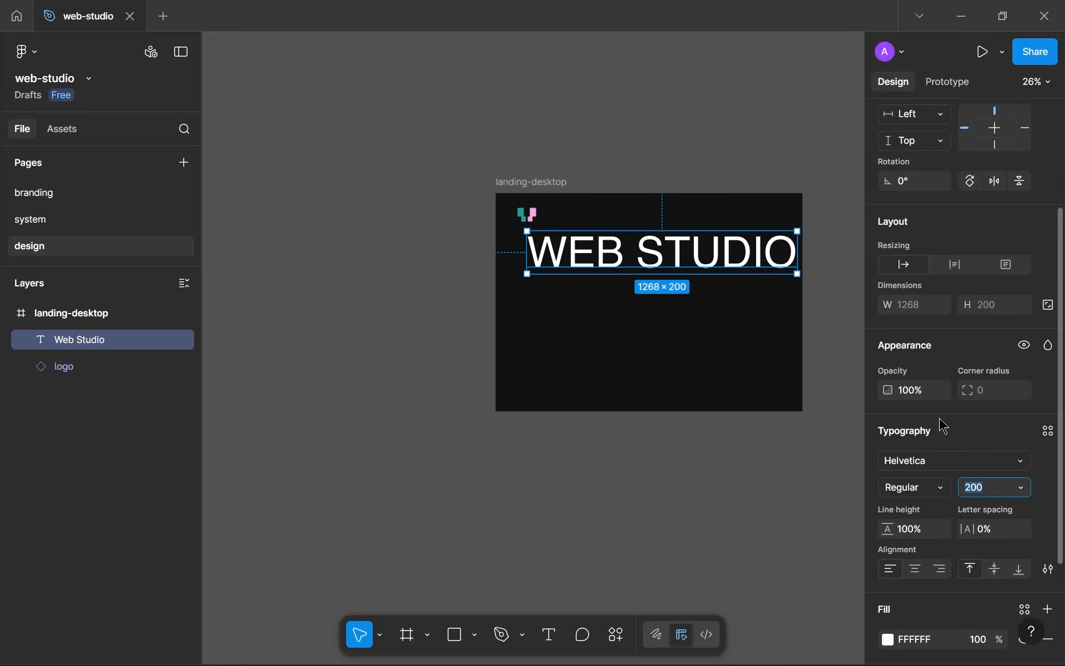
pyautogui.click(985, 494)
pyautogui.write('32')
pyautogui.press('Return')
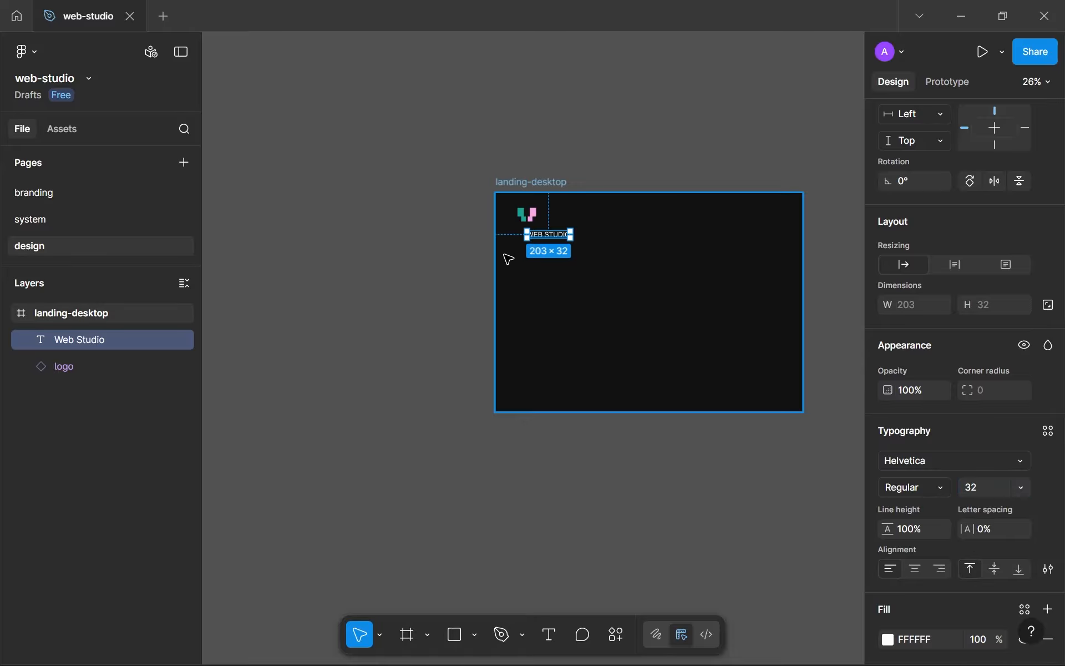
# - Set the Web Studio text's line height to Auto and its font size to 16
pyautogui.scroll(6, 507, 259)
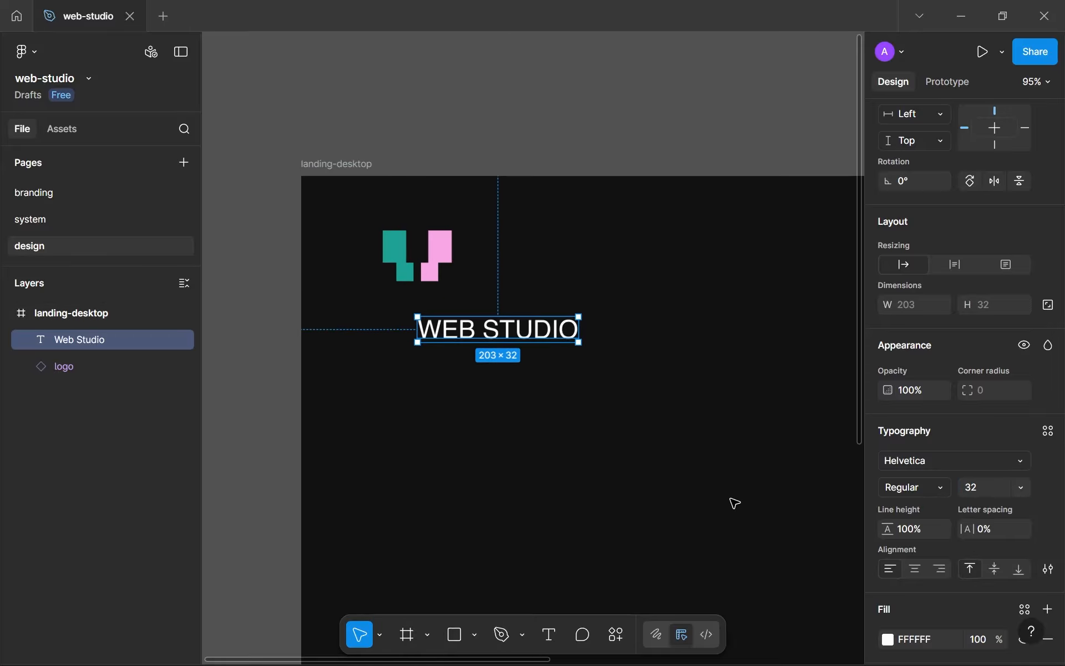
pyautogui.click(906, 530)
pyautogui.write('auto')
pyautogui.press('Return')
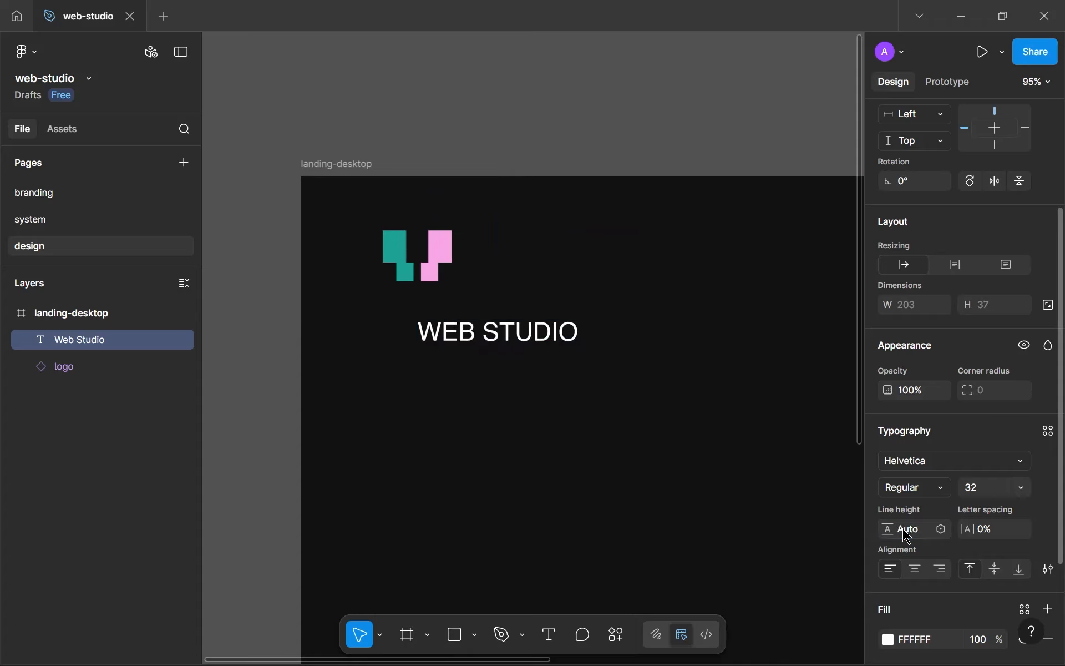
pyautogui.click(995, 532)
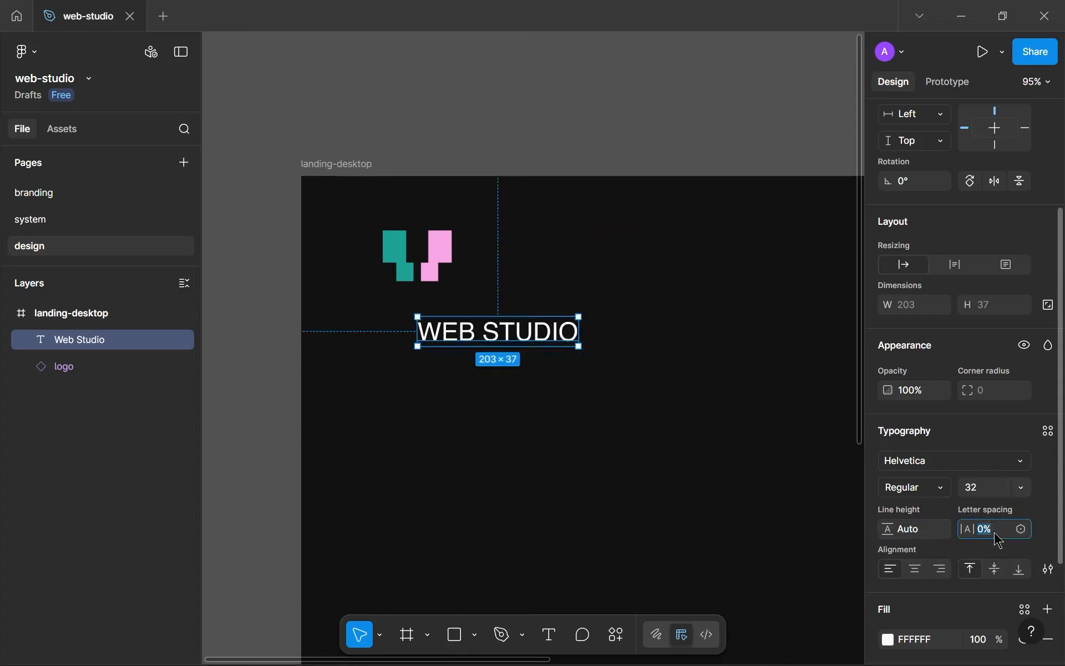
pyautogui.click(983, 493)
pyautogui.click(906, 548)
pyautogui.click(973, 492)
pyautogui.write('1')
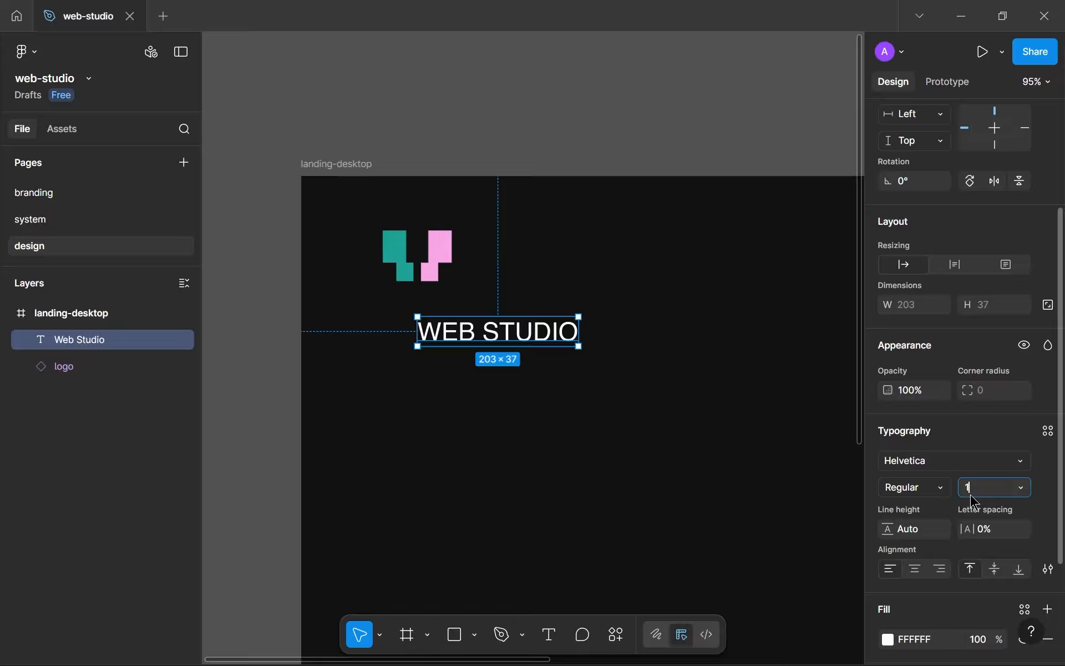
pyautogui.write('6')
pyautogui.press('Return')
# - Remove the forced uppercase from the Web Studio text so its letter case stays as typed
pyautogui.scroll(-5, 571, 451)
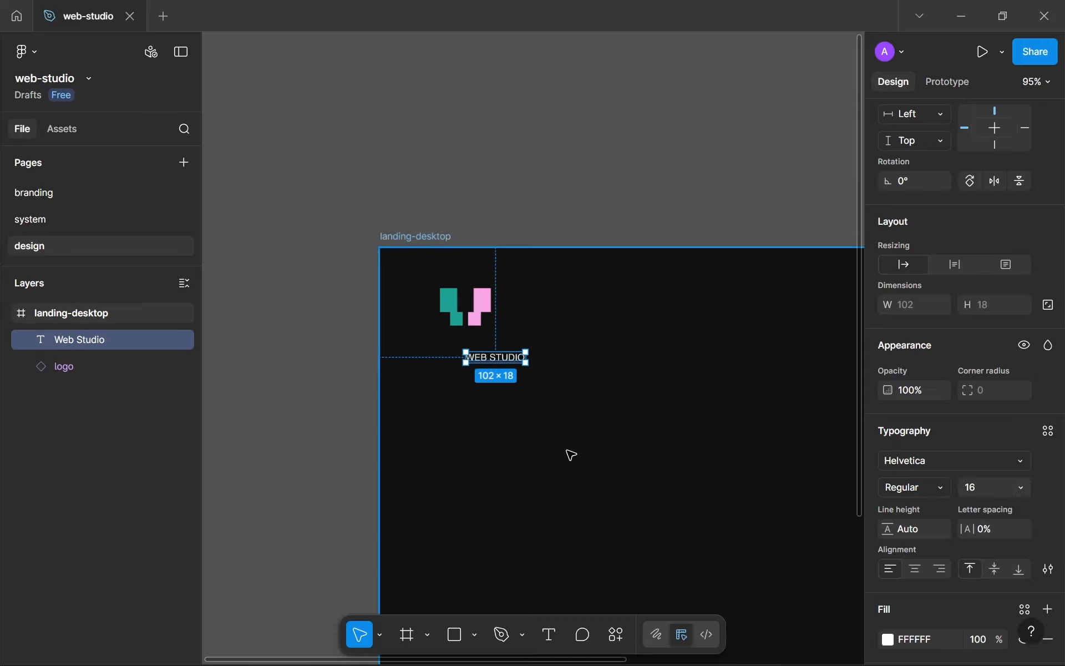
pyautogui.scroll(3, 416, 317)
pyautogui.scroll(4, 419, 328)
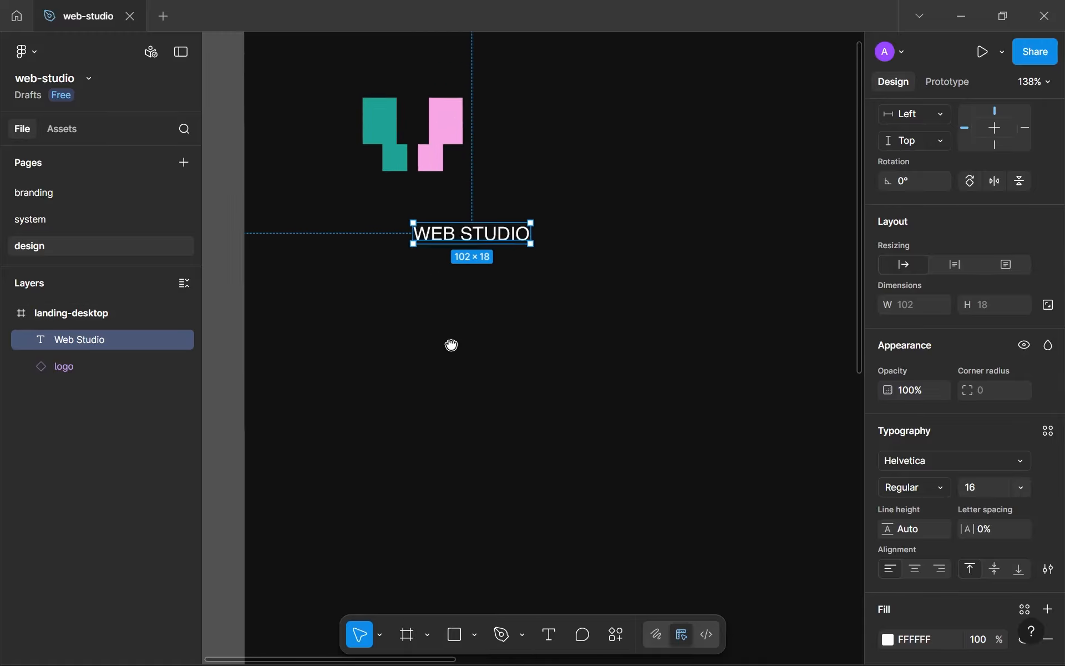
pyautogui.click(1048, 570)
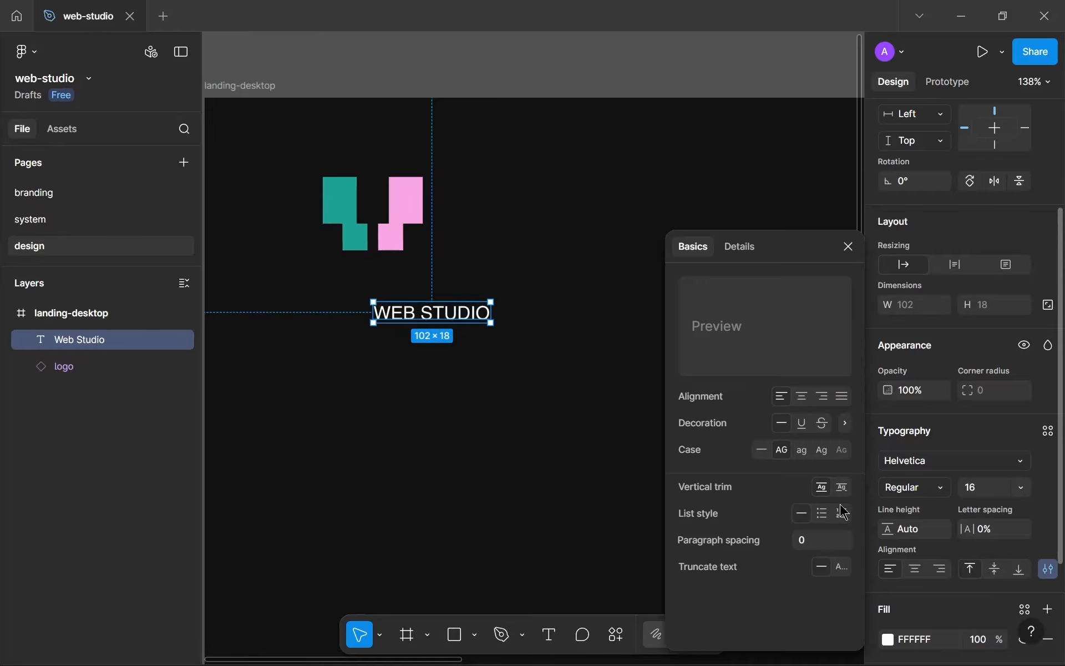
pyautogui.click(763, 455)
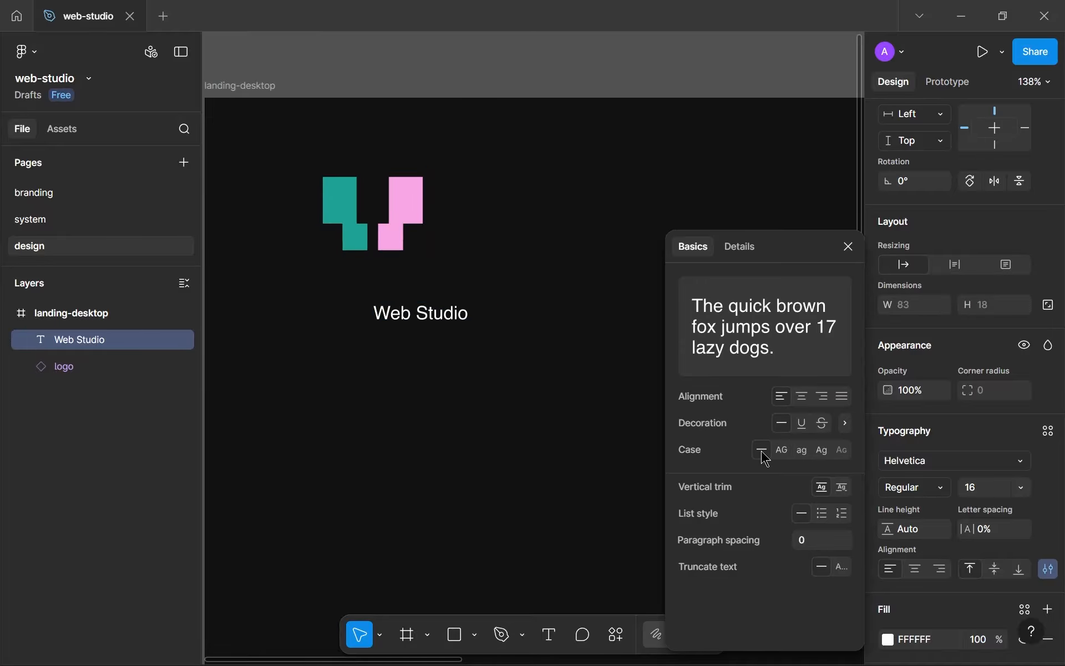
pyautogui.click(848, 246)
pyautogui.click(367, 314)
pyautogui.scroll(3, 366, 314)
pyautogui.scroll(-6, 383, 327)
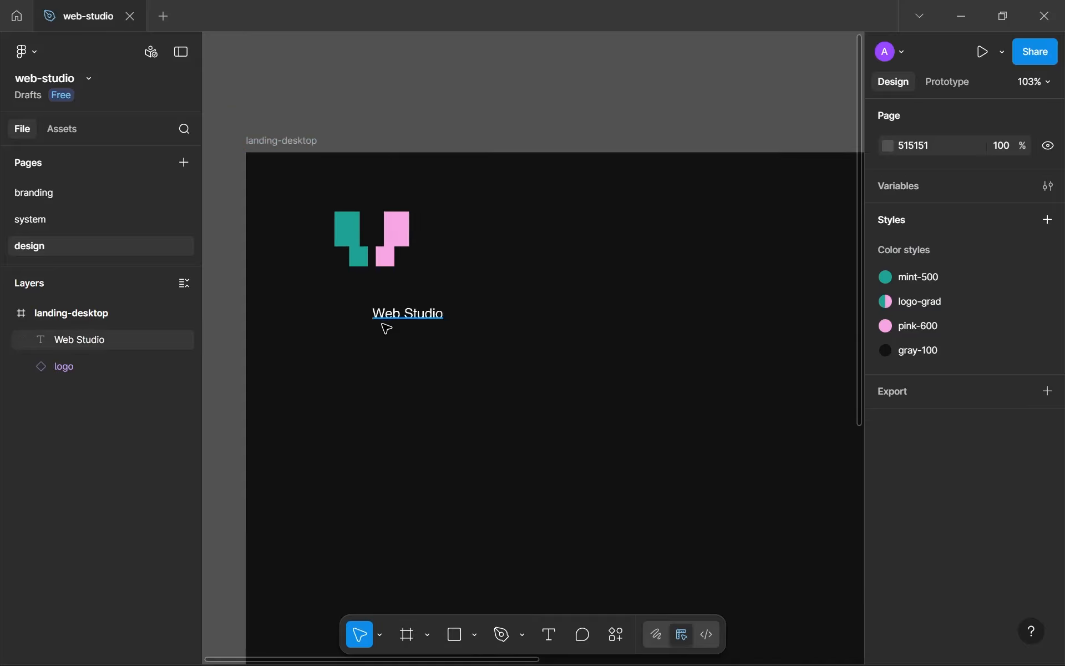
# - Move the Web Studio text from below the logo to its right, at about X 204, Y 106
pyautogui.scroll(3, 344, 416)
pyautogui.scroll(5, 360, 460)
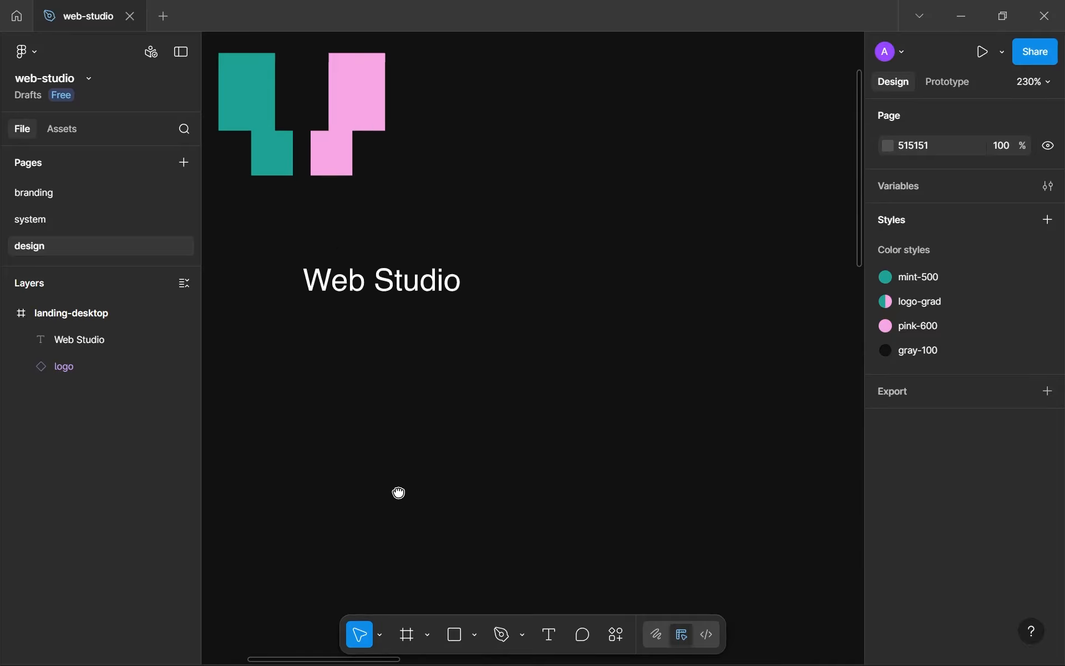
pyautogui.click(488, 375)
pyautogui.moveTo(466, 377); pyautogui.dragTo(548, 227)
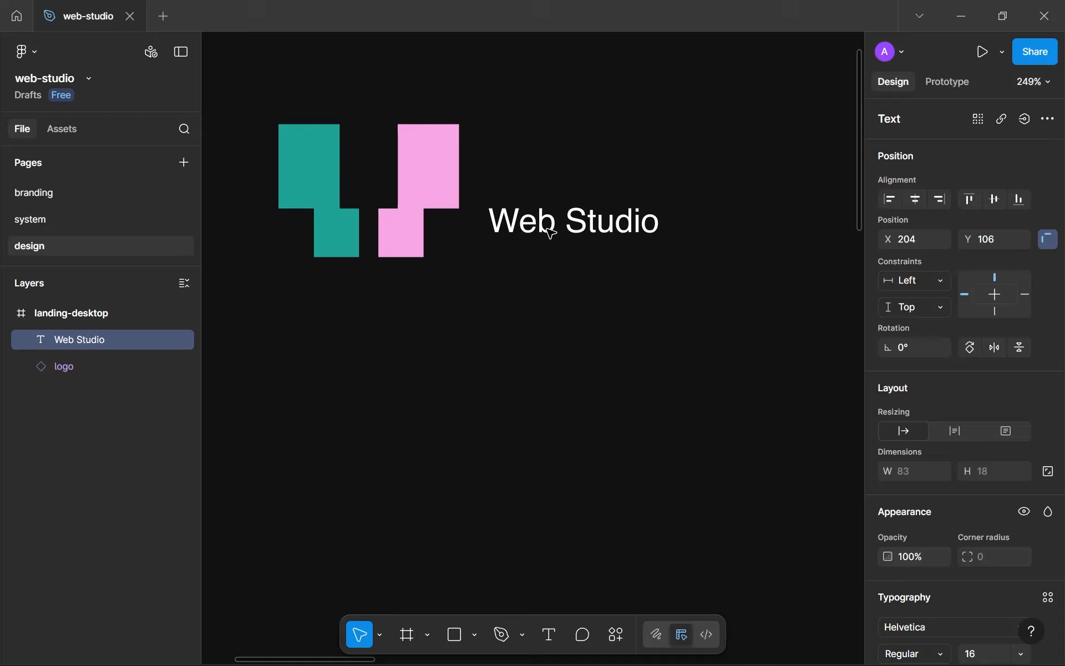
# - Scale the logo proportionally to a height of 40 and move the Web Studio text up beside it
pyautogui.click(416, 237)
pyautogui.click(545, 220)
pyautogui.click(442, 210)
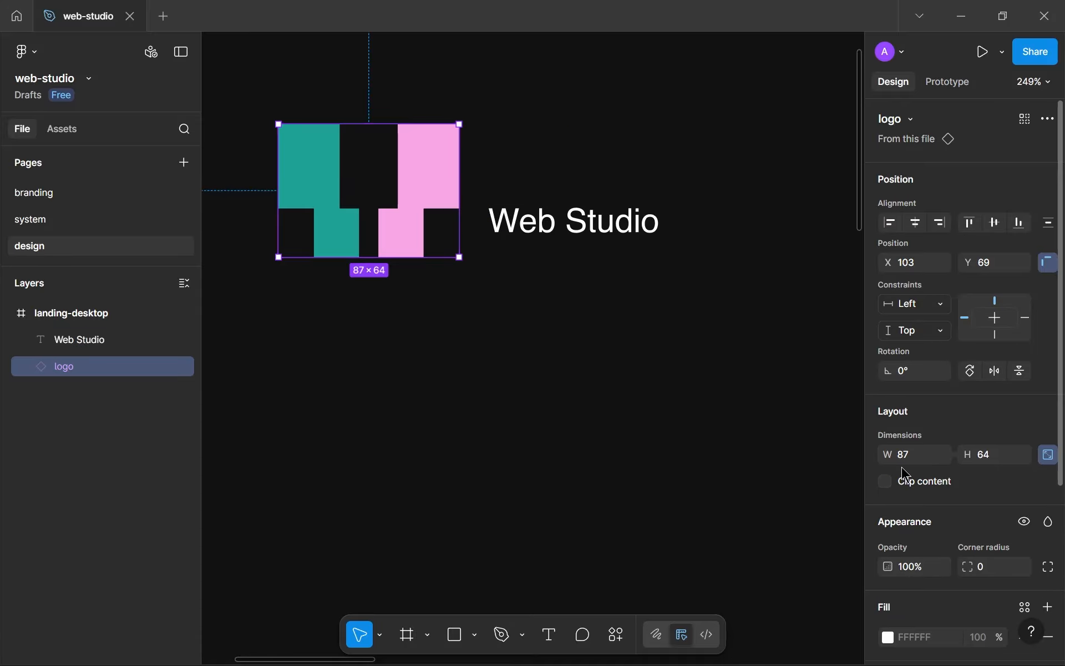
pyautogui.click(1003, 463)
pyautogui.write('40')
pyautogui.press('Return')
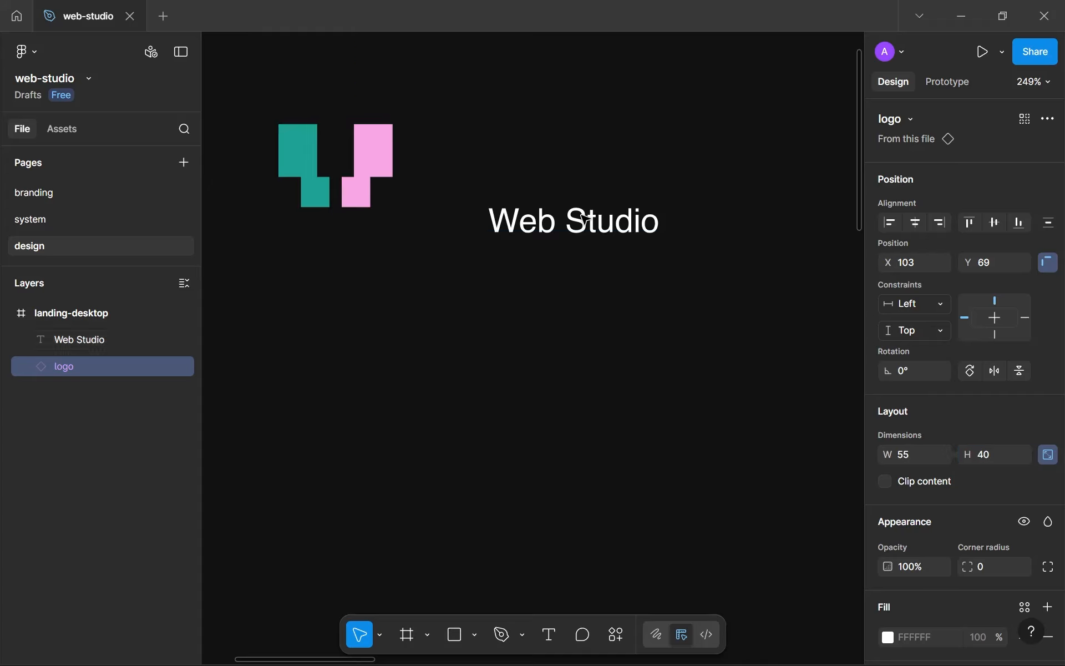
pyautogui.click(538, 225)
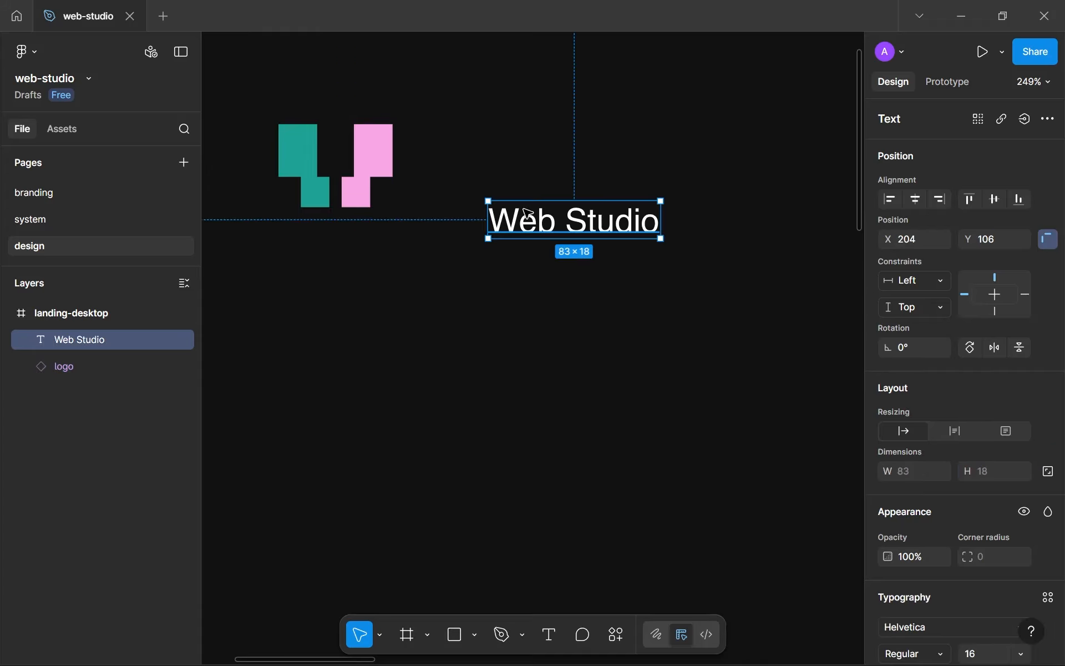
pyautogui.moveTo(538, 226); pyautogui.dragTo(475, 172)
# - Scale the logo proportionally to a height of 32 and move it closer to the Web Studio text
pyautogui.click(358, 148)
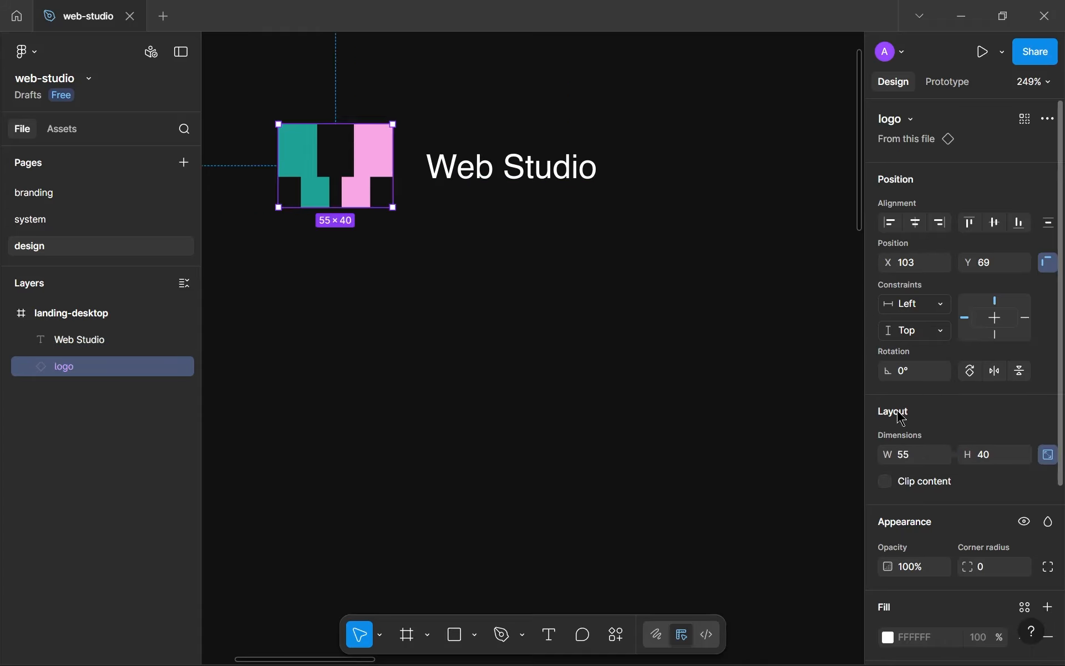
pyautogui.click(997, 455)
pyautogui.write('32')
pyautogui.click(687, 427)
pyautogui.moveTo(309, 161); pyautogui.dragTo(343, 167)
pyautogui.click(484, 392)
pyautogui.scroll(-8, 484, 391)
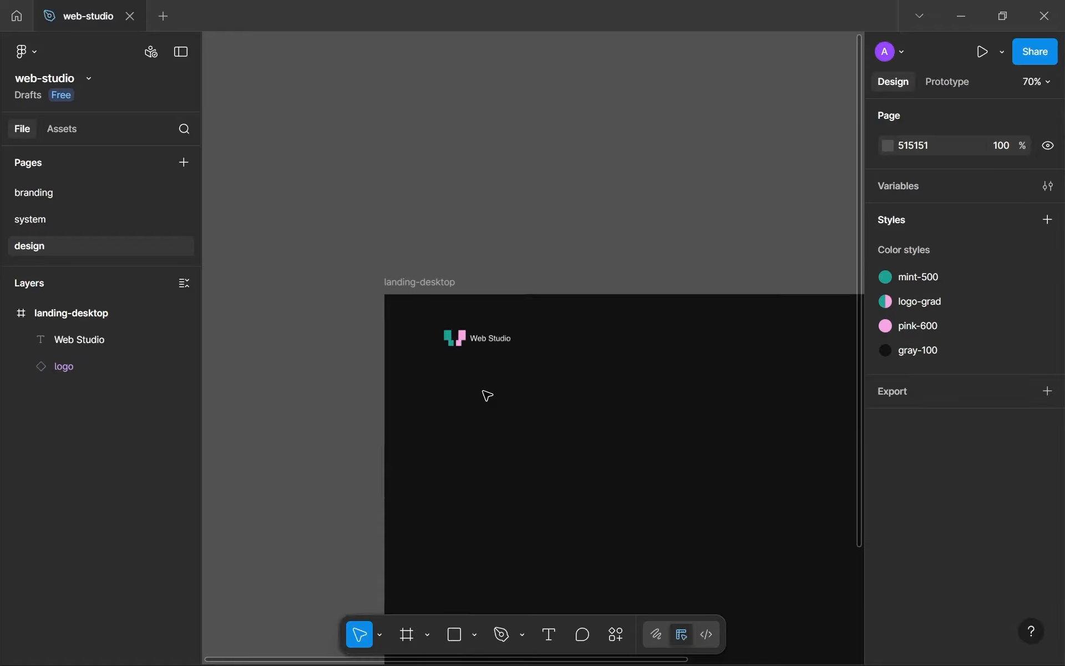
# - Scale the logo proportionally to a width of 40
pyautogui.moveTo(484, 392); pyautogui.dragTo(365, 141)
pyautogui.scroll(-1, 321, 209)
pyautogui.moveTo(321, 209); pyautogui.dragTo(440, 200)
pyautogui.scroll(-1, 266, 238)
pyautogui.scroll(1, 439, 200)
pyautogui.scroll(4, 440, 102)
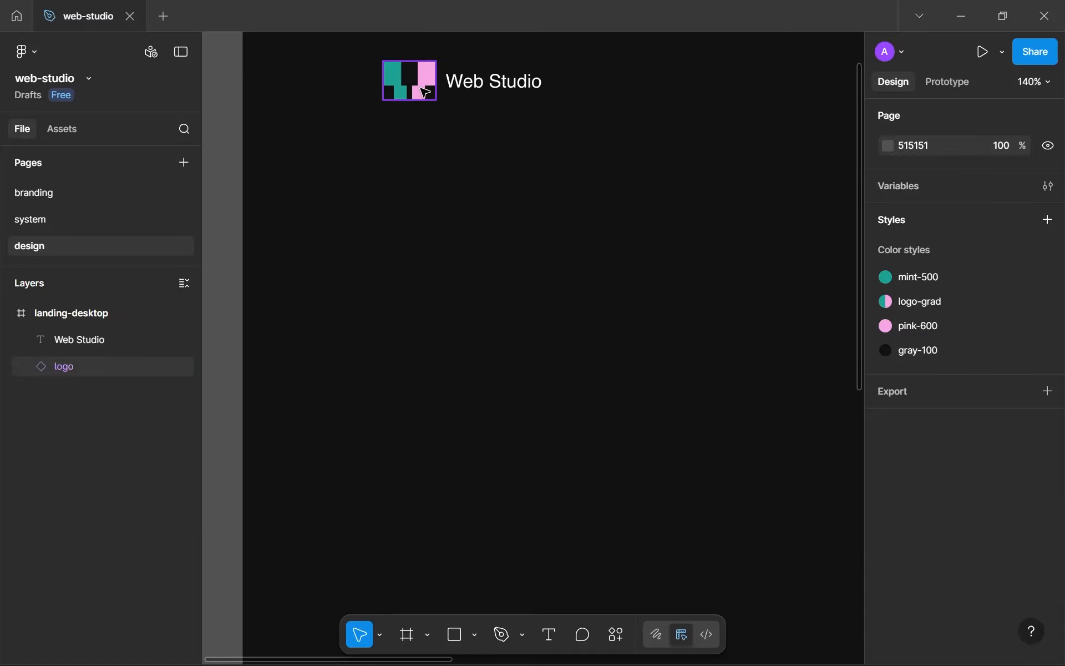
pyautogui.click(418, 81)
pyautogui.click(921, 463)
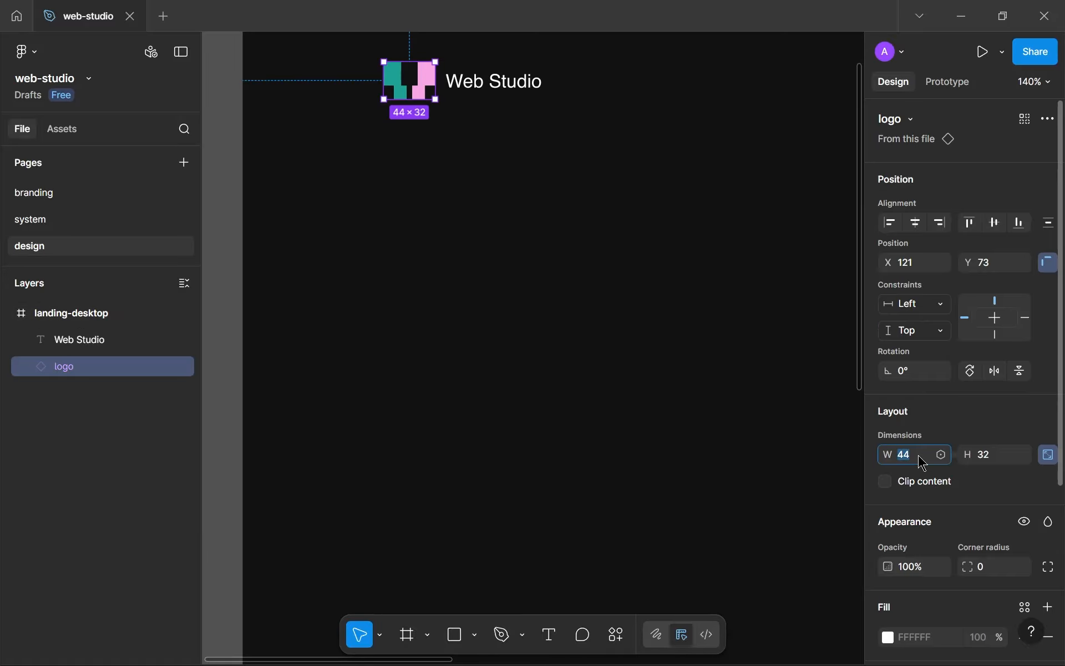
pyautogui.write('40')
pyautogui.press('Return')
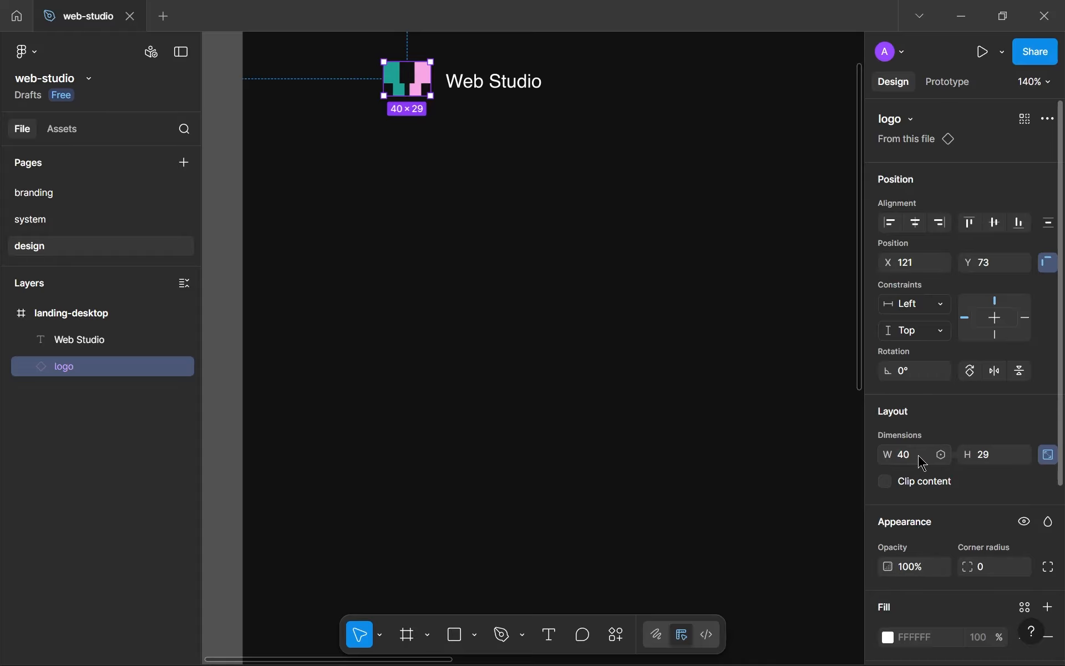
# - Scale the logo proportionally to a height of 24 and check it against the whole landing-desktop frame
pyautogui.click(990, 457)
pyautogui.write('24')
pyautogui.press('Return')
pyautogui.click(661, 352)
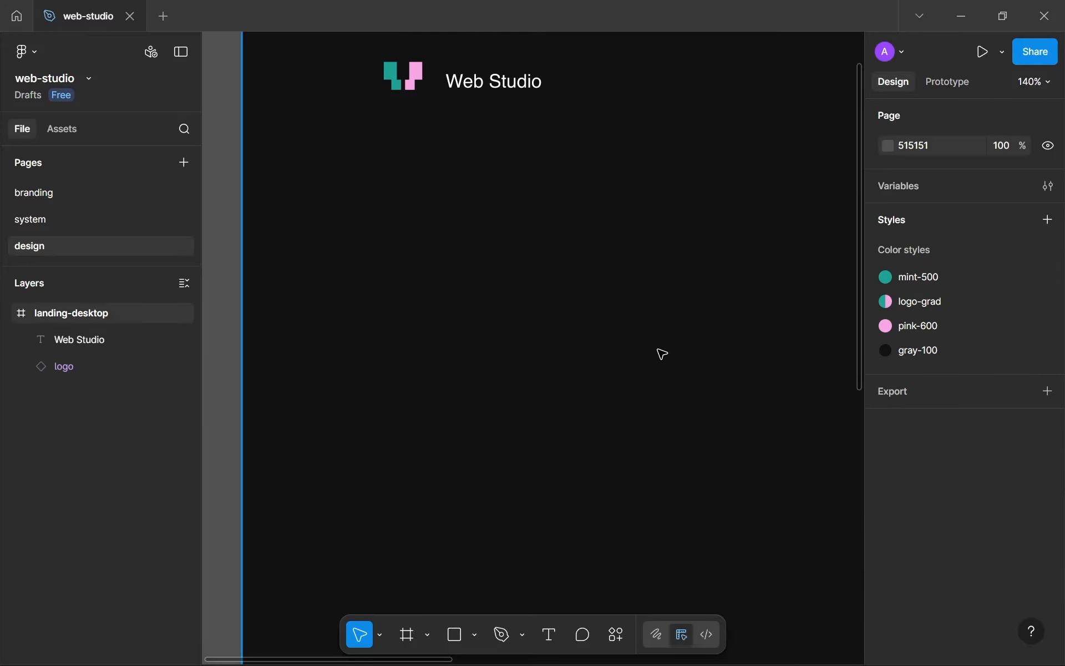
pyautogui.scroll(-5, 660, 353)
pyautogui.moveTo(657, 349); pyautogui.dragTo(454, 267)
pyautogui.scroll(2, 450, 268)
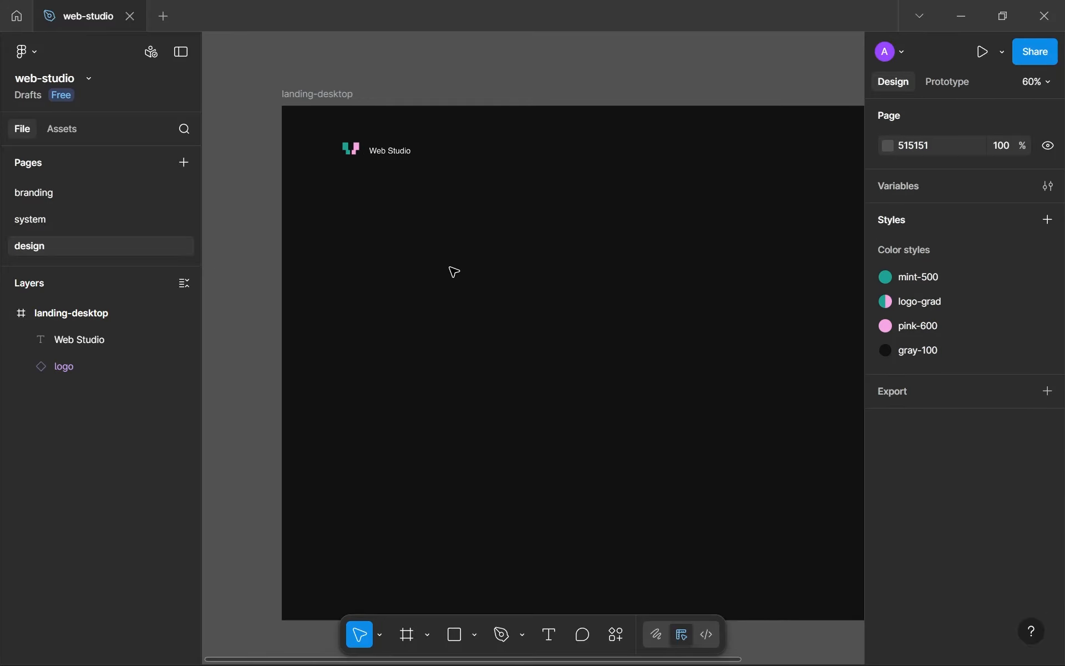
pyautogui.scroll(-2, 450, 268)
pyautogui.scroll(2, 450, 268)
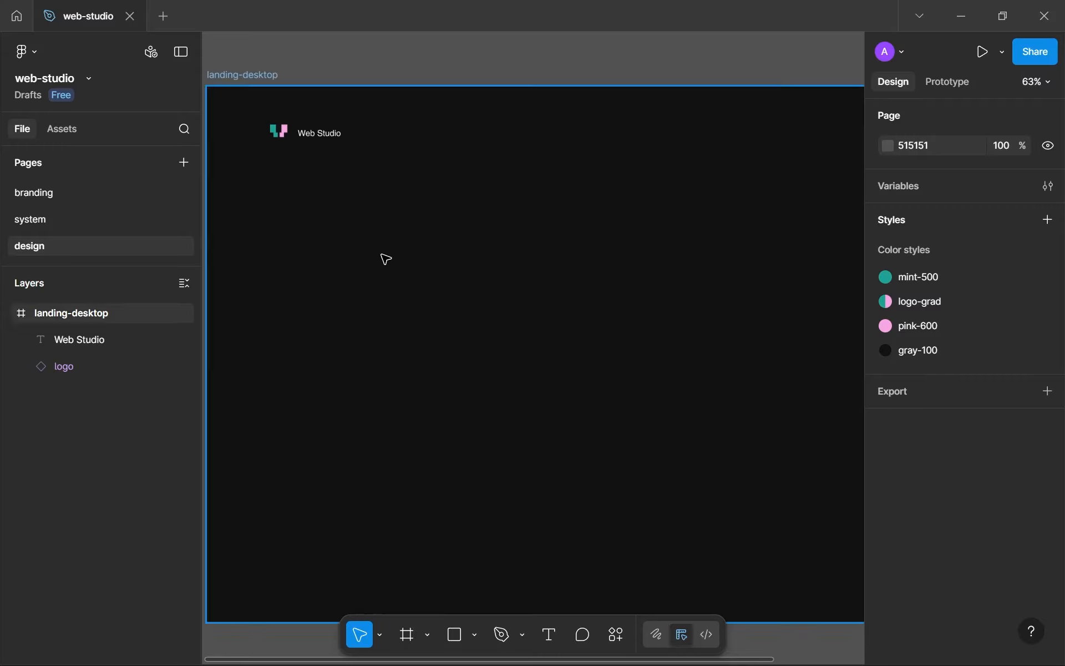
pyautogui.scroll(-1, 384, 258)
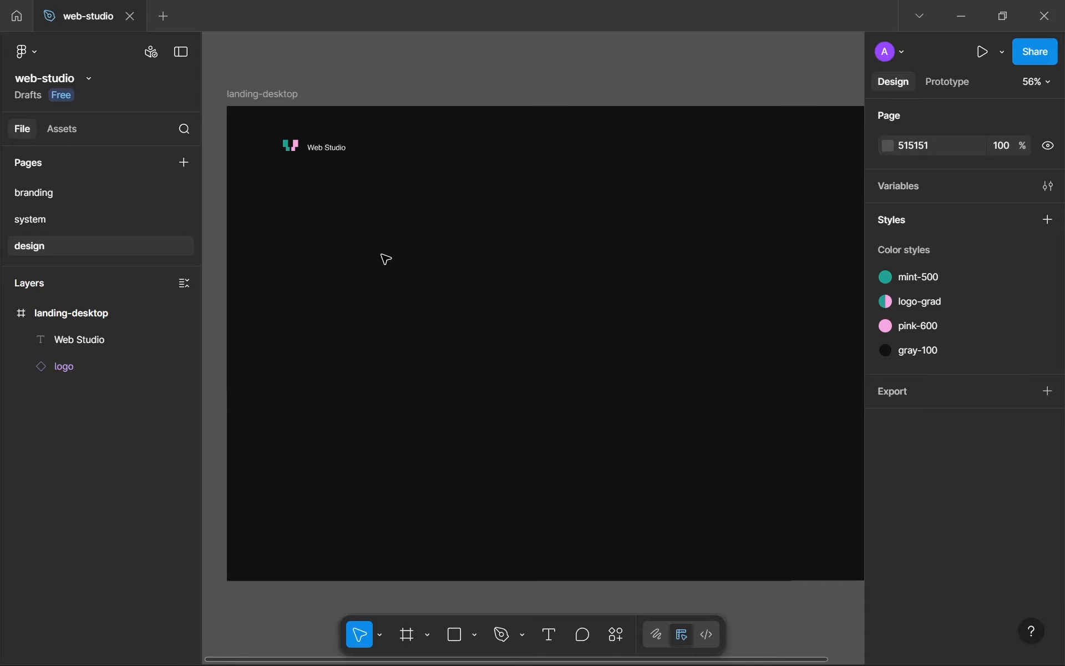
# - Try a font size of 18 for the Web Studio text beside the logo
pyautogui.click(337, 155)
pyautogui.scroll(-5, 946, 528)
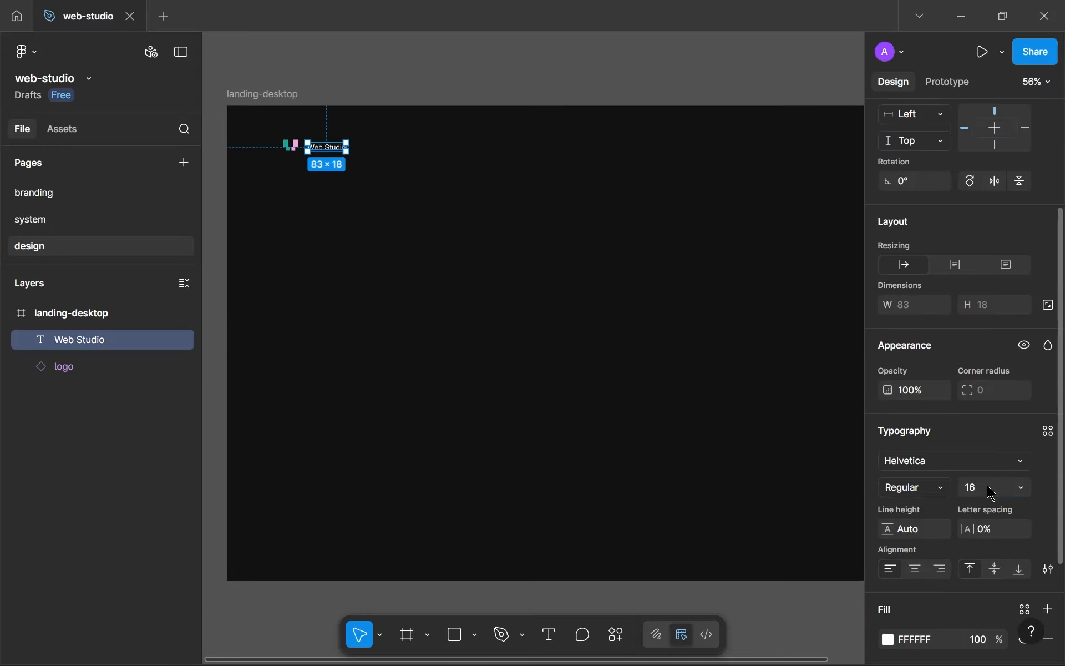
pyautogui.click(992, 493)
pyautogui.write('18')
pyautogui.press('Return')
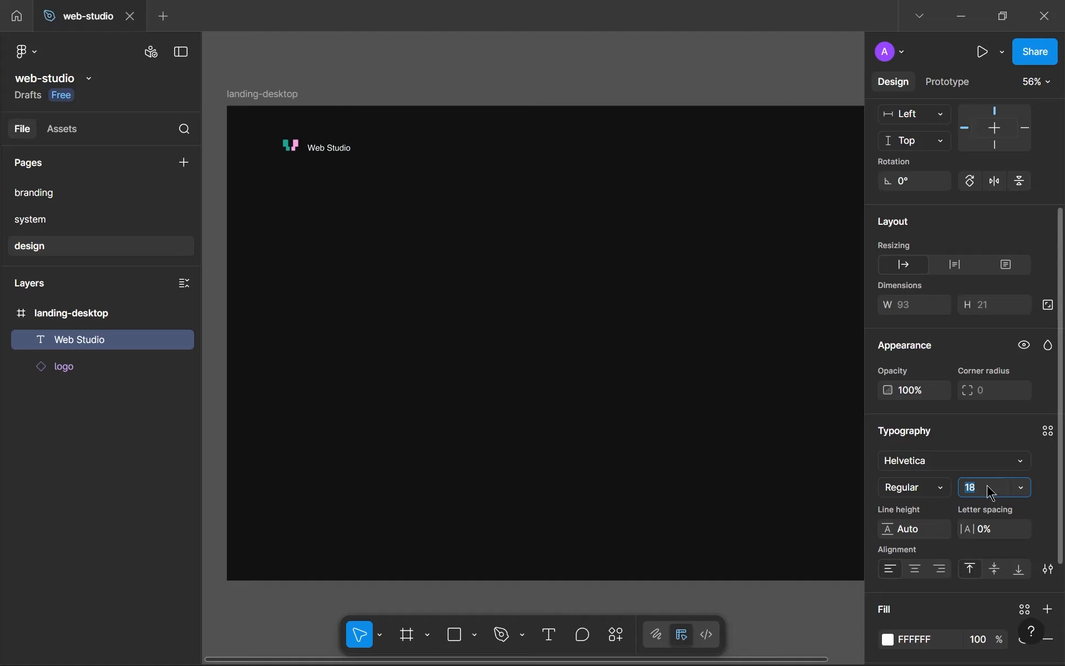
pyautogui.click(668, 364)
pyautogui.scroll(-1, 668, 364)
pyautogui.moveTo(636, 362); pyautogui.dragTo(559, 362)
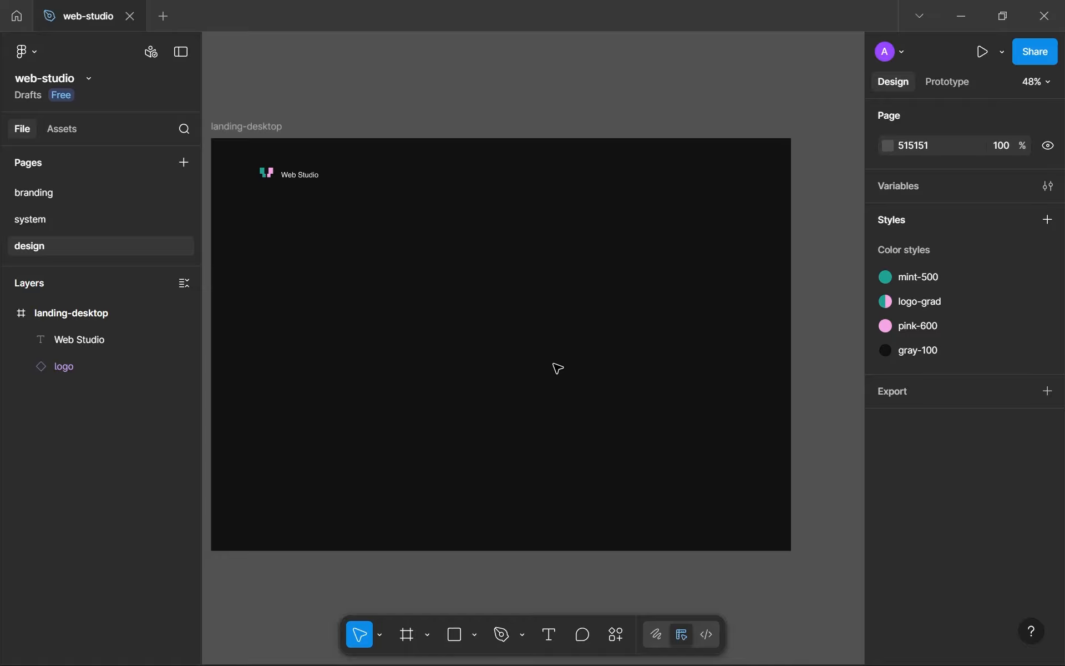
pyautogui.scroll(1, 534, 348)
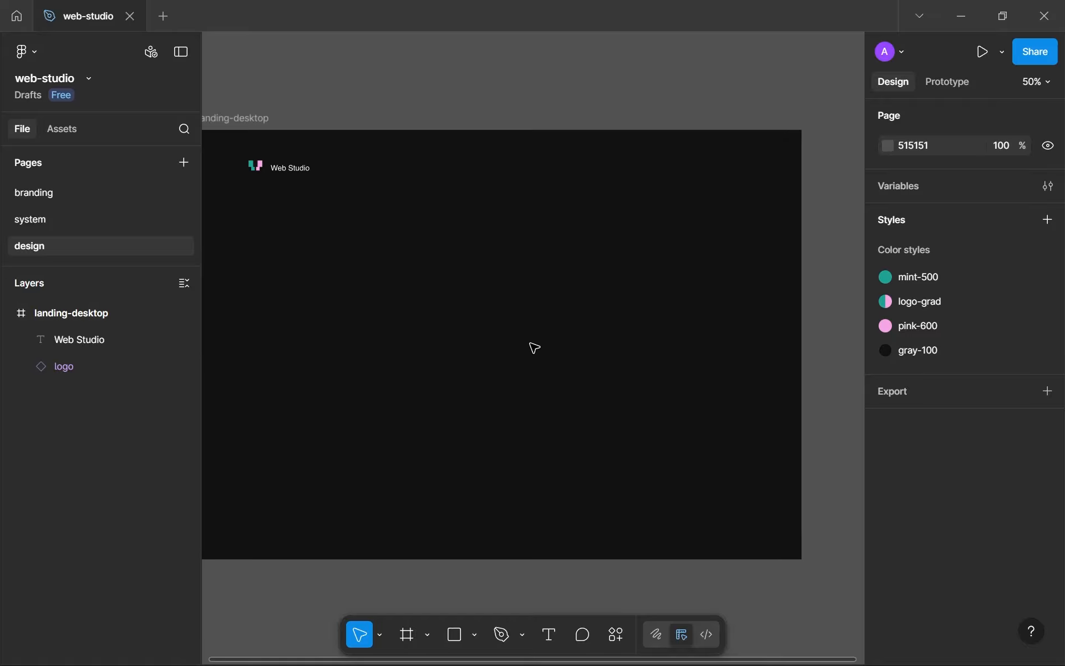
# - Undo the last font size change on the Web Studio text
pyautogui.hotkey('ctrl', 'z')
pyautogui.hotkey('ctrl', 'z')
pyautogui.scroll(-3, 904, 461)
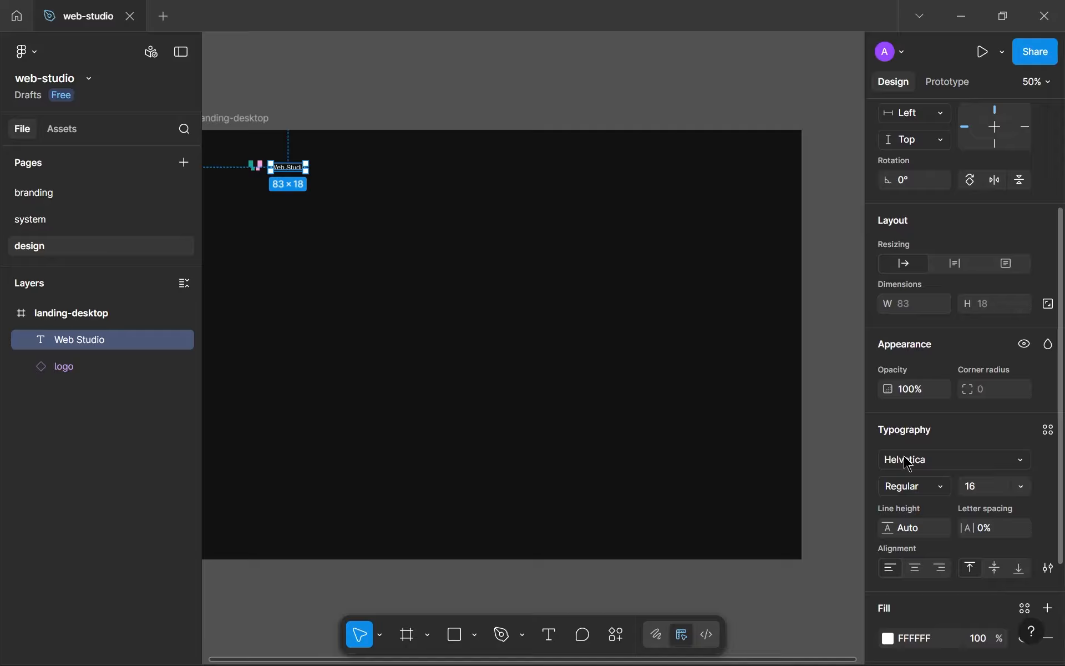
# - Move the logo closer to the Web Studio text, to about X 132, Y 77
pyautogui.click(666, 351)
pyautogui.scroll(5, 265, 156)
pyautogui.moveTo(275, 158); pyautogui.dragTo(499, 167)
pyautogui.scroll(4, 500, 170)
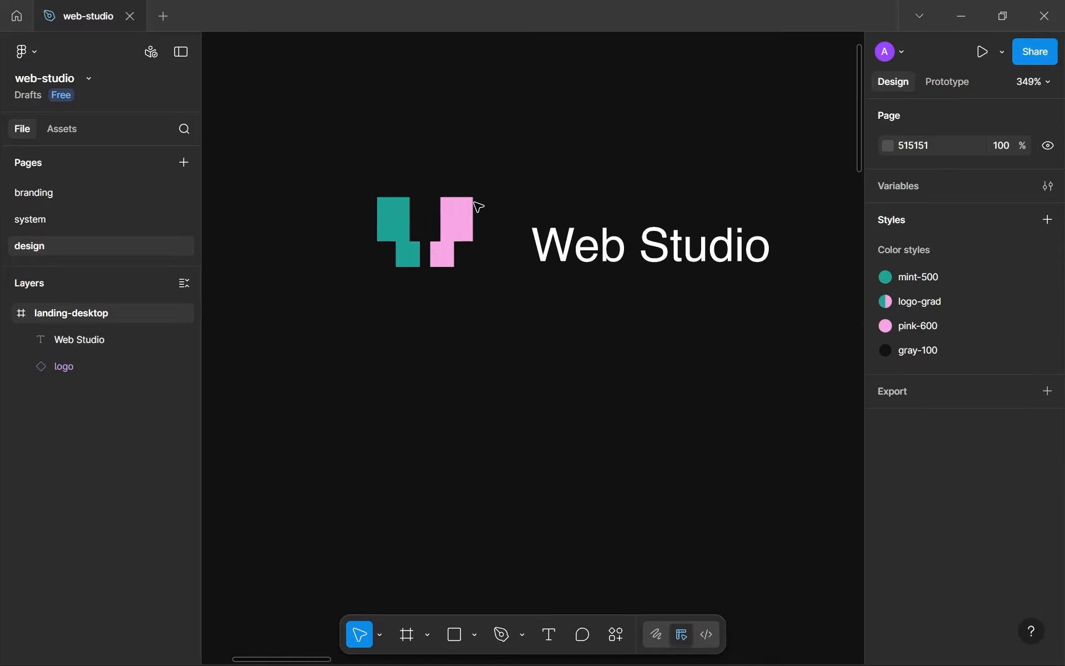
pyautogui.moveTo(447, 221); pyautogui.dragTo(484, 231)
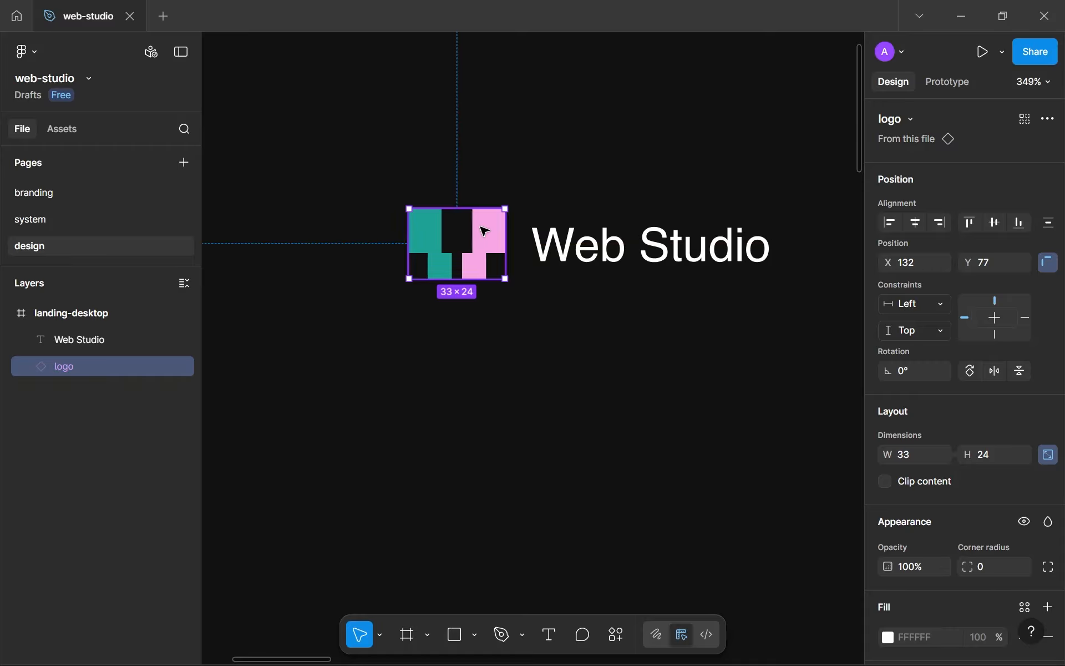
# - Scale the logo proportionally to a width of 36
pyautogui.click(920, 459)
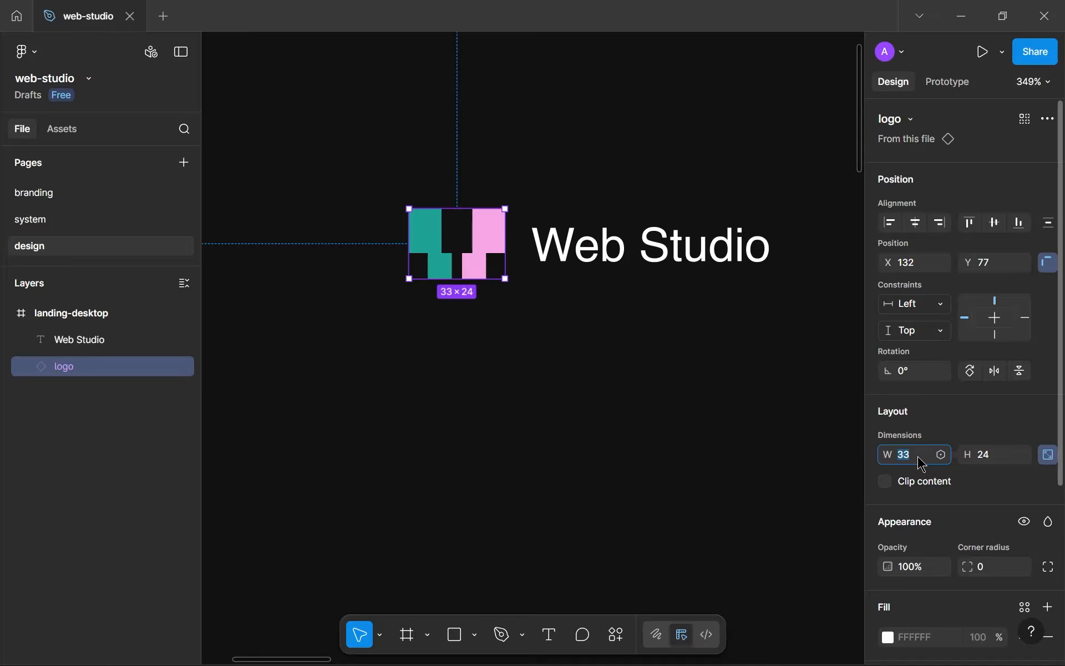
pyautogui.write('36')
pyautogui.press('Return')
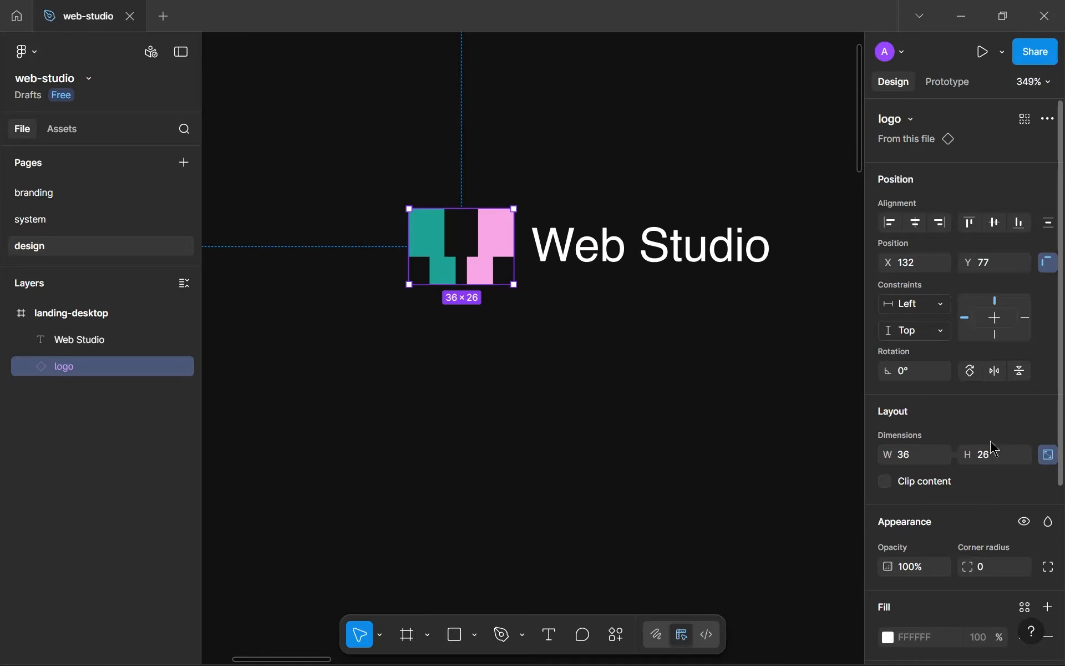
pyautogui.click(558, 404)
pyautogui.scroll(-5, 490, 369)
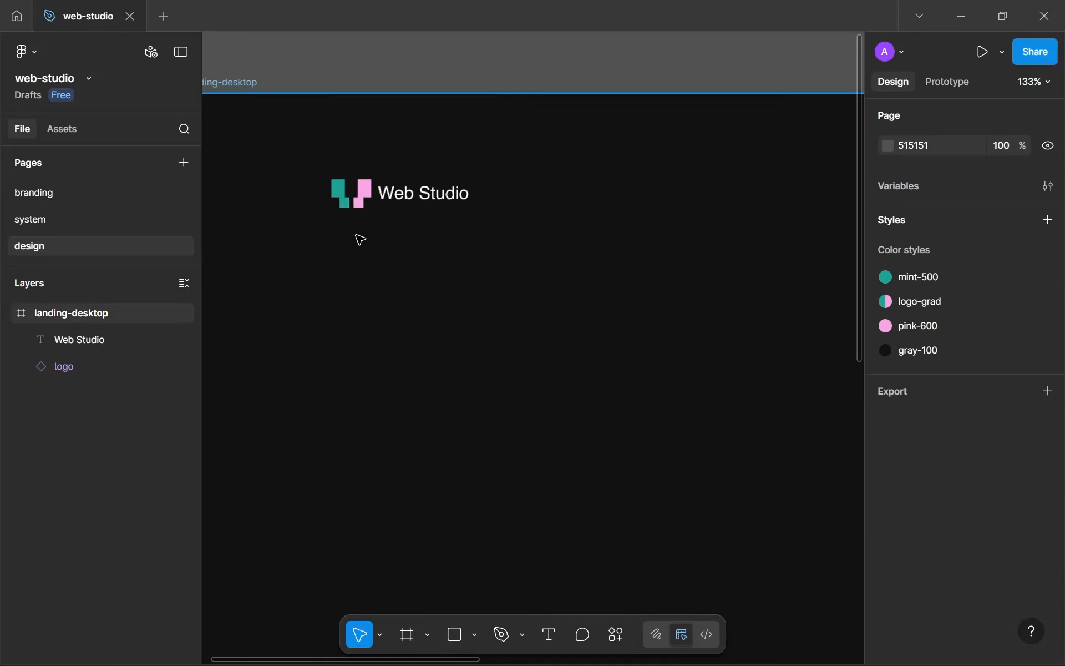
# - Wrap the logo and the Web Studio text together in an auto layout frame
pyautogui.scroll(3, 360, 239)
pyautogui.moveTo(541, 398); pyautogui.dragTo(340, 305)
pyautogui.hotkey('shift', 'a')
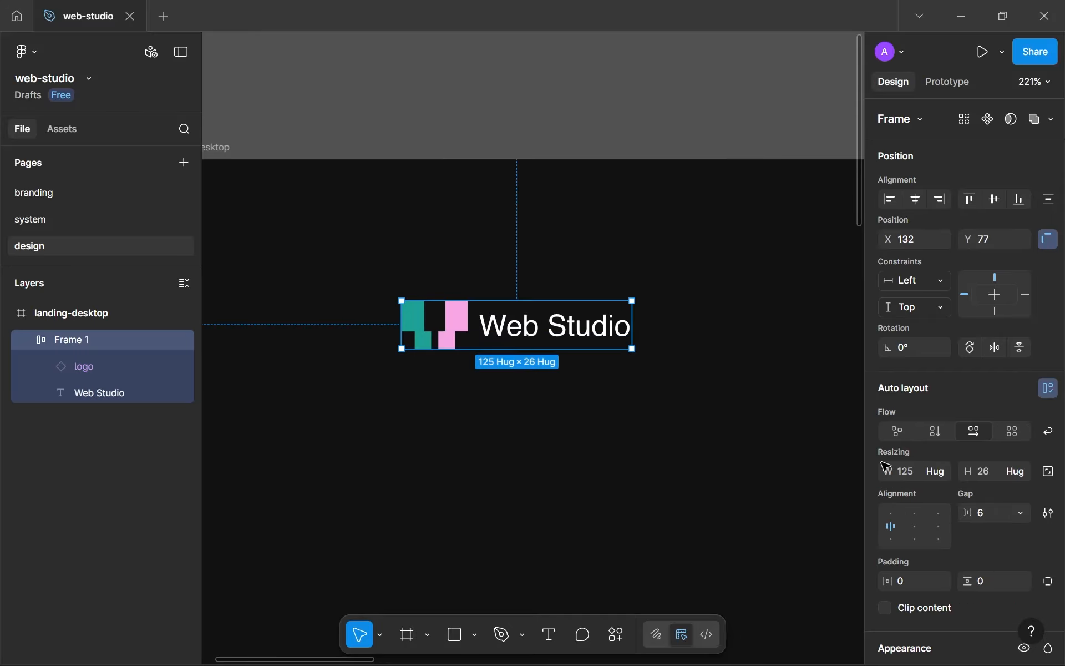
# - Set the gap between the logo and the Web Studio text to 8 in their auto layout frame
pyautogui.click(1005, 512)
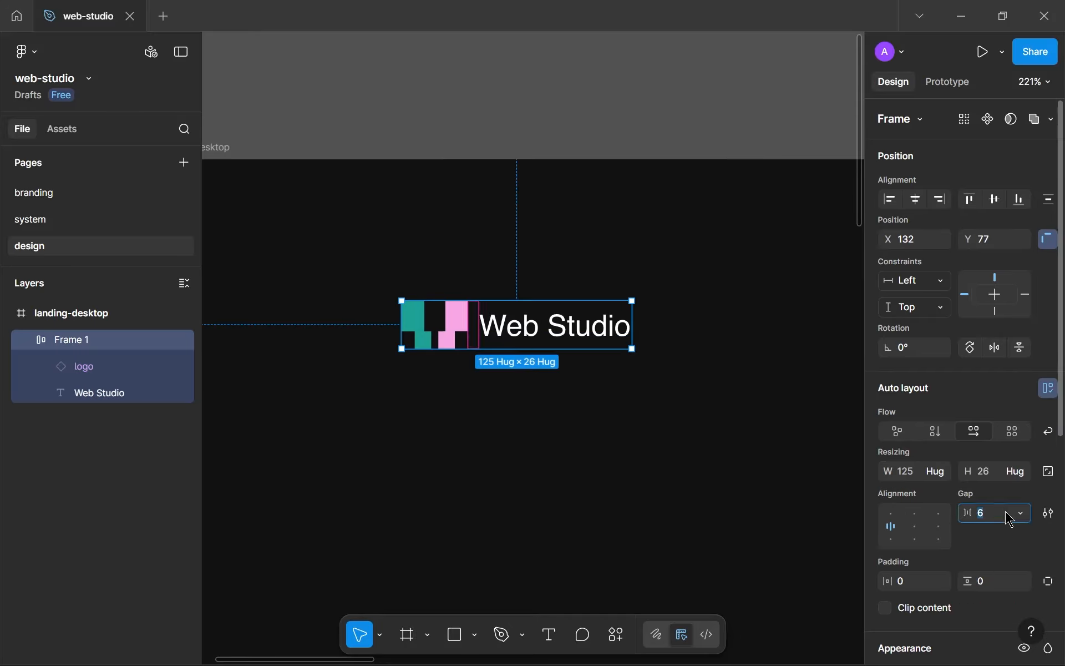
pyautogui.press('Up')
pyautogui.press('Up')
pyautogui.press('Down')
pyautogui.press('Up')
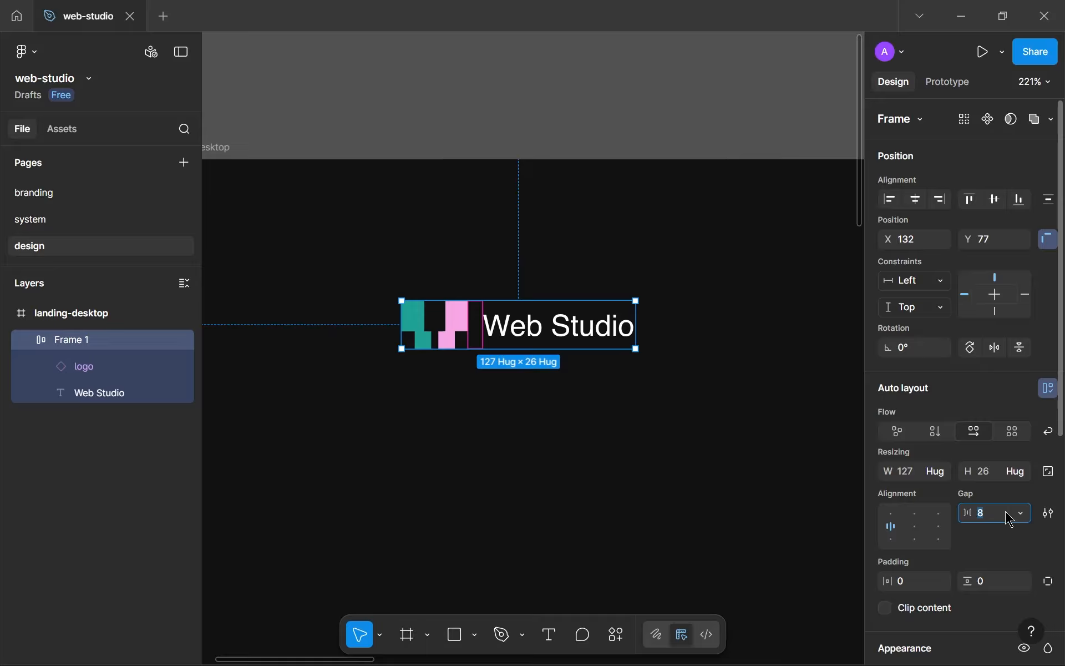
pyautogui.press('Down')
pyautogui.press('Up')
pyautogui.press('Down')
pyautogui.press('Up')
pyautogui.click(989, 514)
pyautogui.doubleClick(979, 517)
pyautogui.click(981, 515)
pyautogui.doubleClick(983, 517)
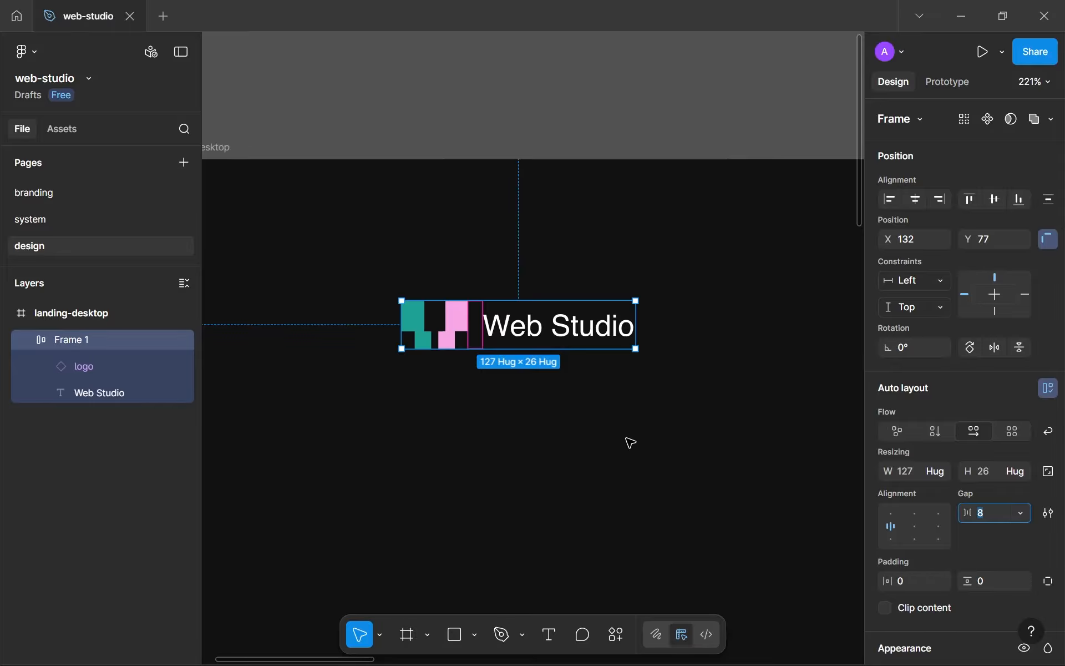
pyautogui.click(507, 409)
# - Move the logo and text frame up in the landing page, to about X 128, Y 47
pyautogui.scroll(-5, 530, 355)
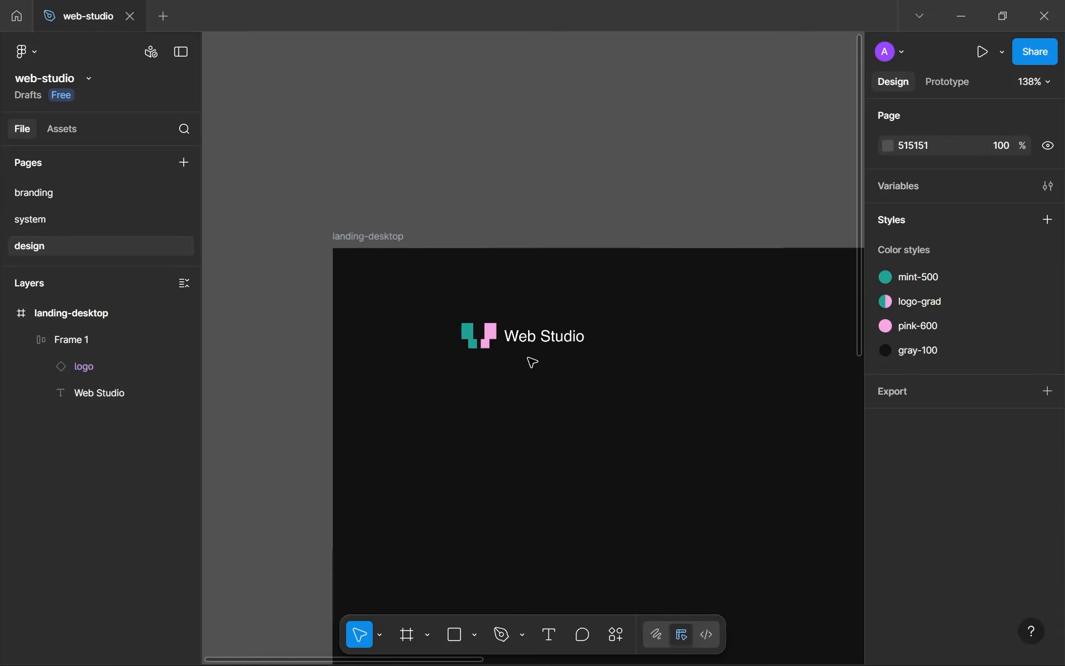
pyautogui.scroll(6, 533, 362)
pyautogui.scroll(-3, 490, 405)
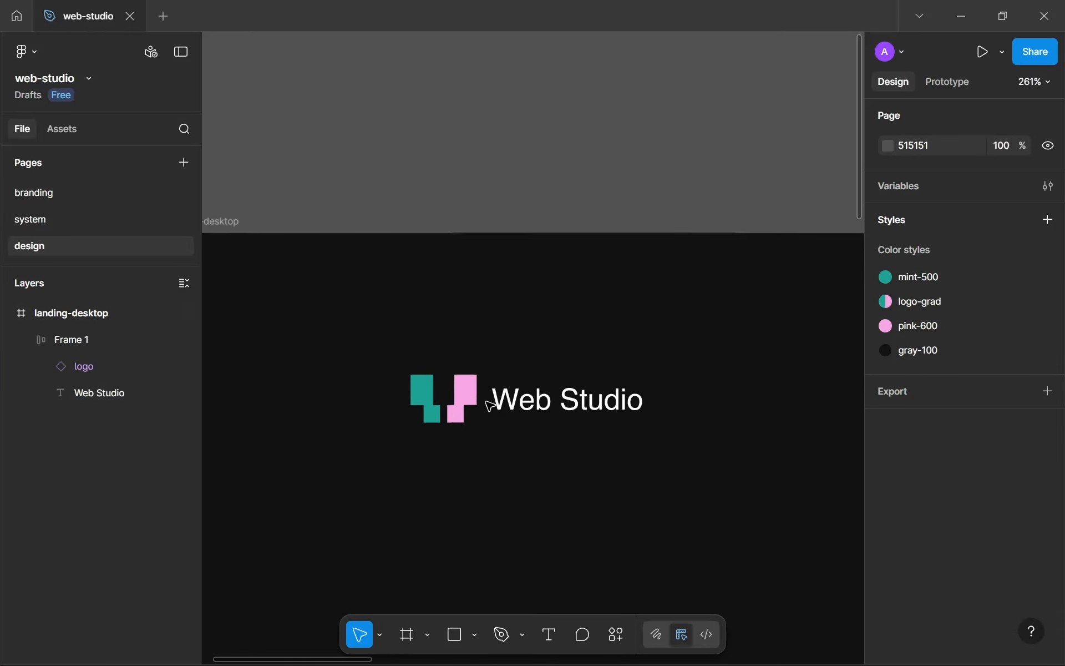
pyautogui.scroll(-4, 490, 405)
pyautogui.scroll(5, 495, 411)
pyautogui.moveTo(494, 409); pyautogui.dragTo(485, 313)
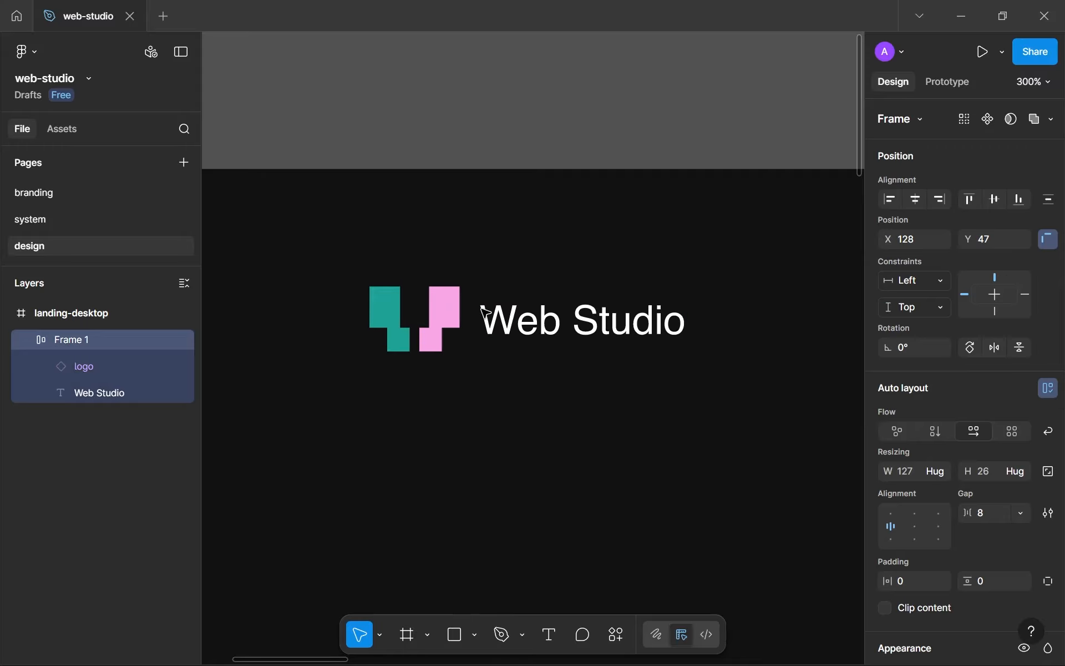
# - Rename the auto layout frame holding the logo and Web Studio text as identity
pyautogui.doubleClick(70, 340)
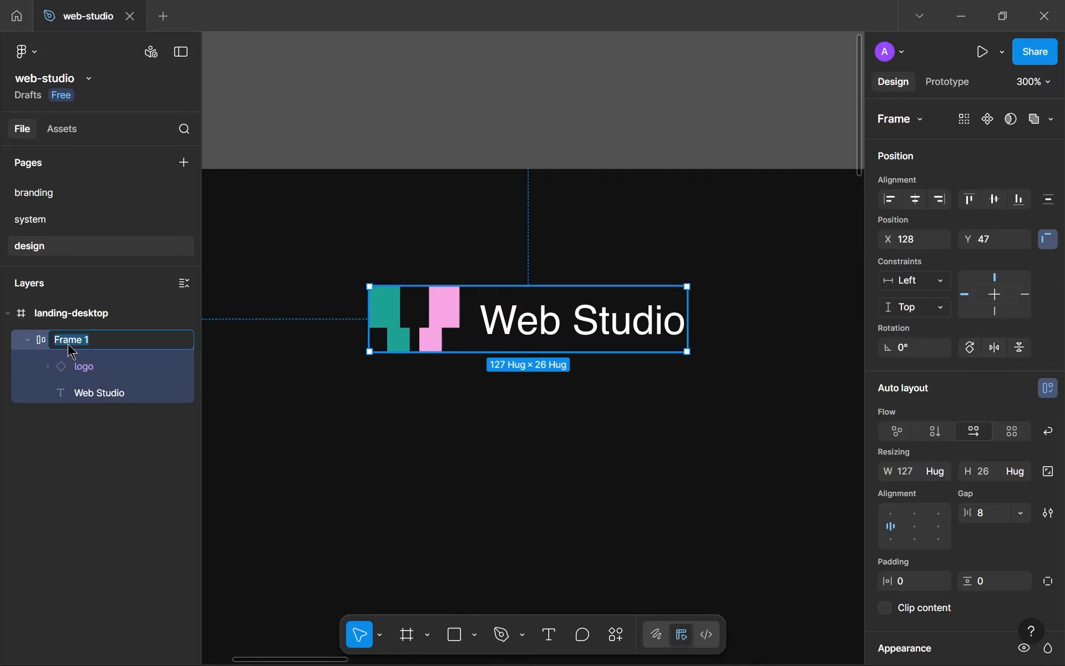
pyautogui.write('identity')
pyautogui.press('Return')
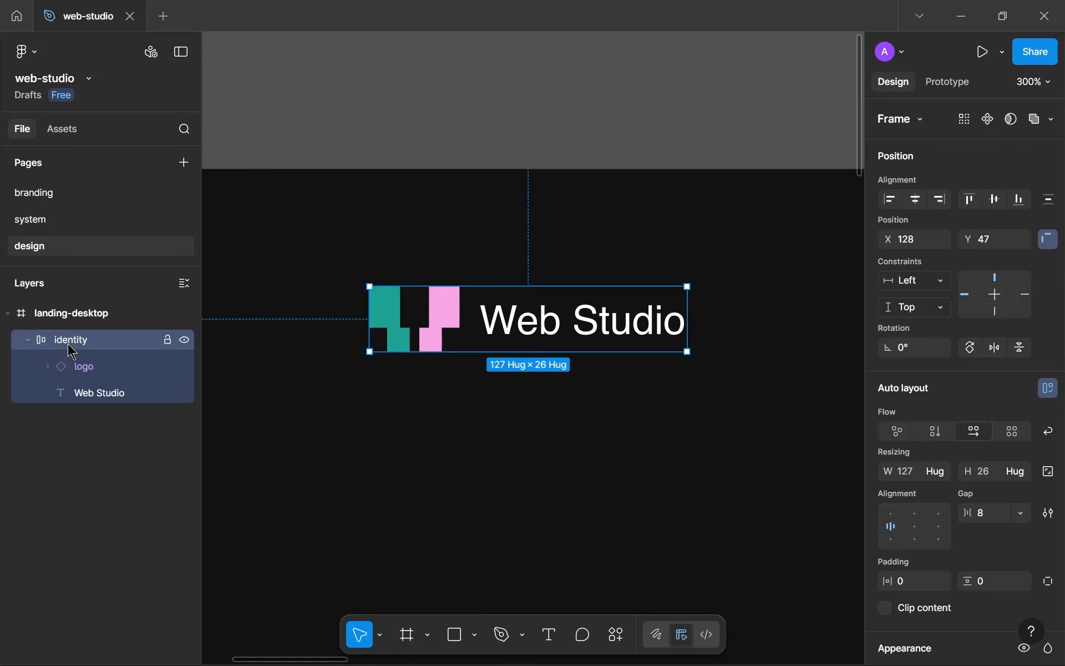
pyautogui.scroll(-5, 329, 344)
pyautogui.scroll(-5, 445, 395)
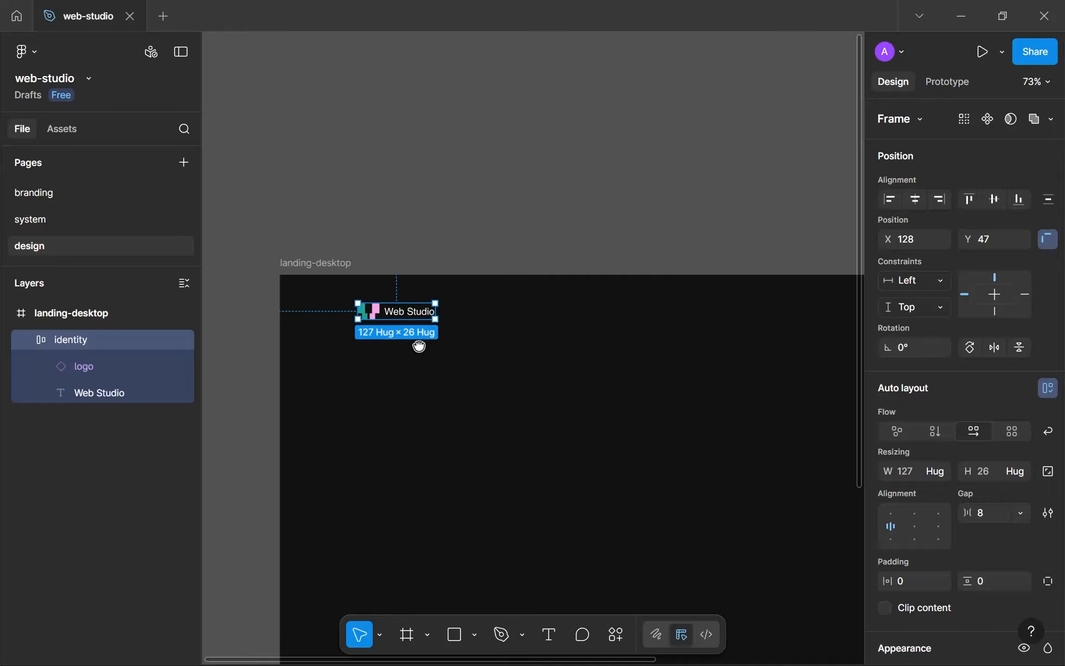
pyautogui.moveTo(402, 318); pyautogui.dragTo(320, 228)
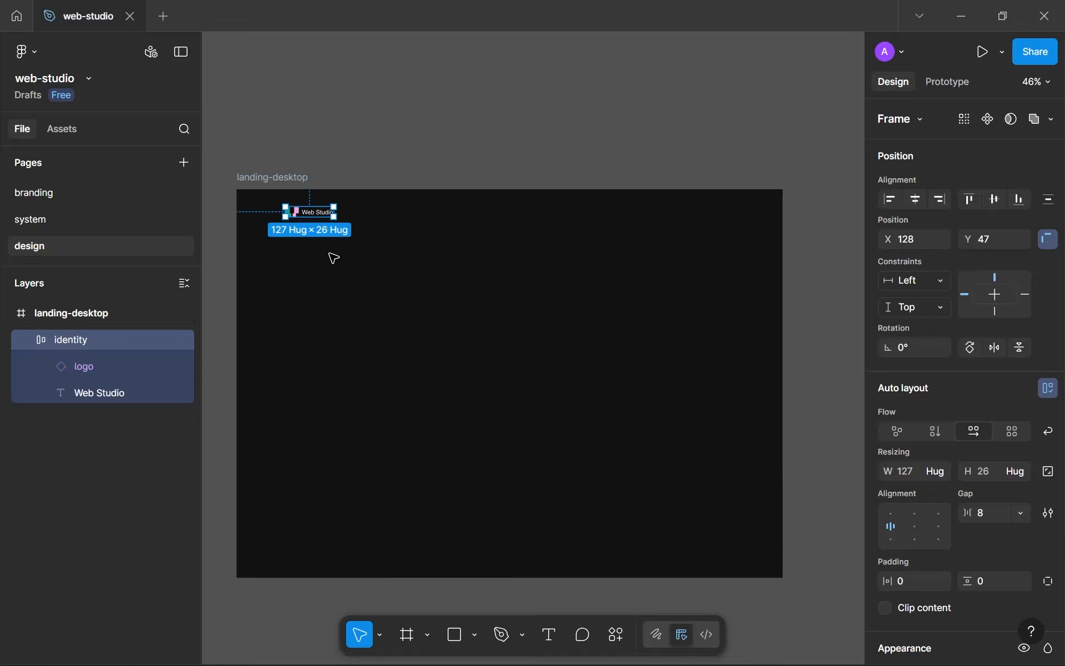
pyautogui.click(328, 253)
# - Add a text layer reading Home below the identity frame, at about X 276, Y 186
pyautogui.scroll(3, 329, 253)
pyautogui.scroll(1, 333, 258)
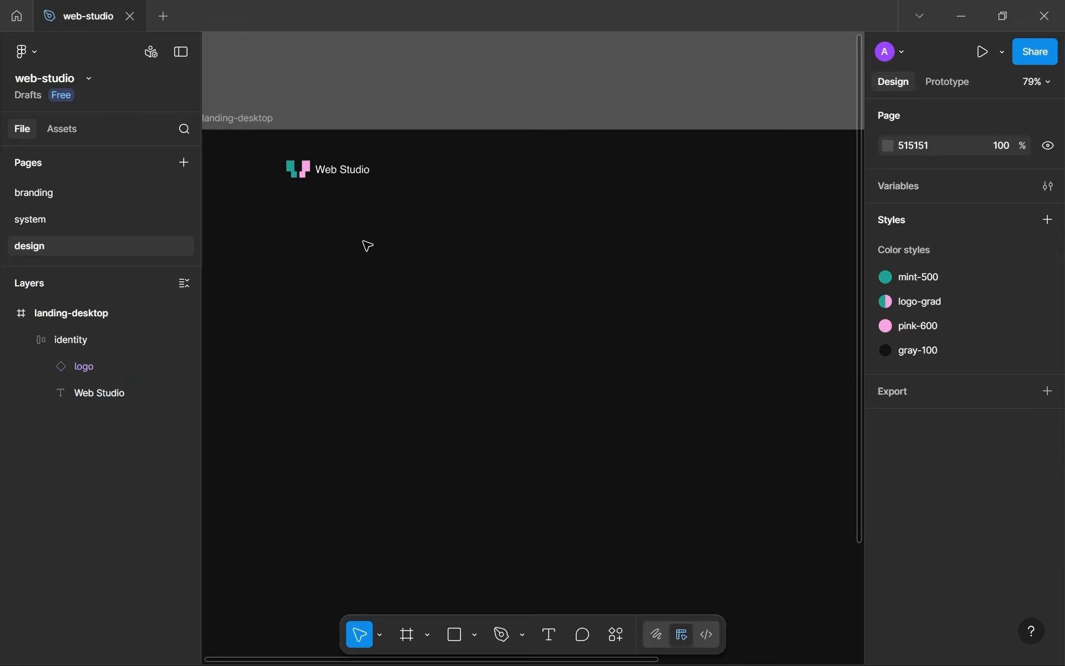
pyautogui.press('t')
pyautogui.click(385, 255)
pyautogui.write('Home')
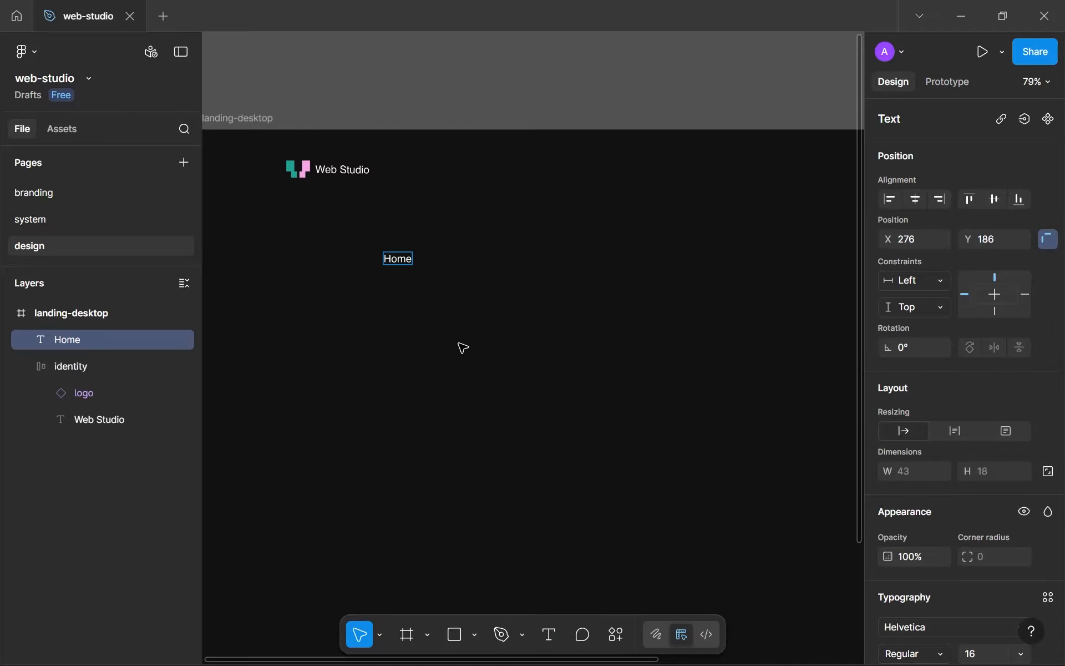
pyautogui.press('Escape')
# - Duplicate the Home text, place the copy below it at about X 276, Y 242, and change its wording to About
pyautogui.hotkey('ctrl', 'd')
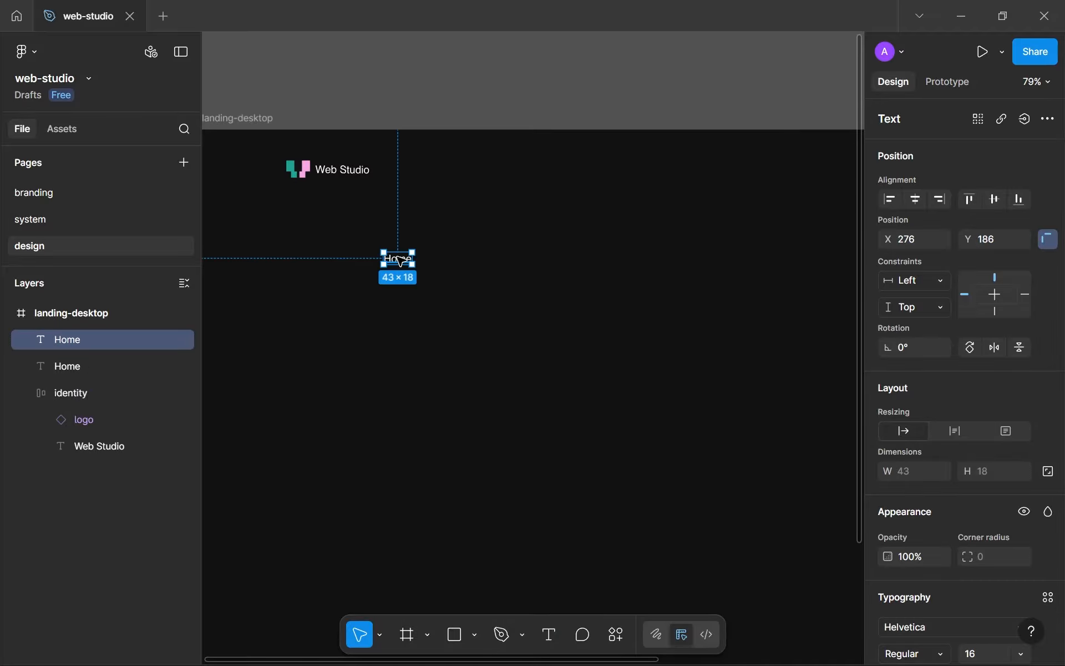
pyautogui.moveTo(398, 258); pyautogui.dragTo(397, 295)
pyautogui.doubleClick(397, 294)
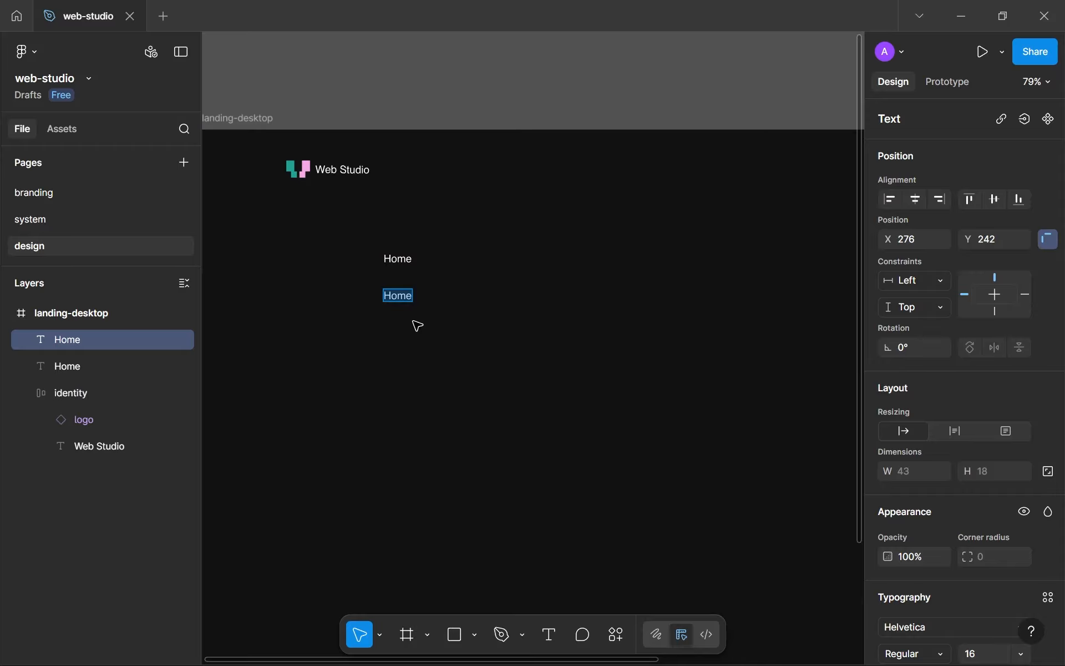
pyautogui.click(397, 258)
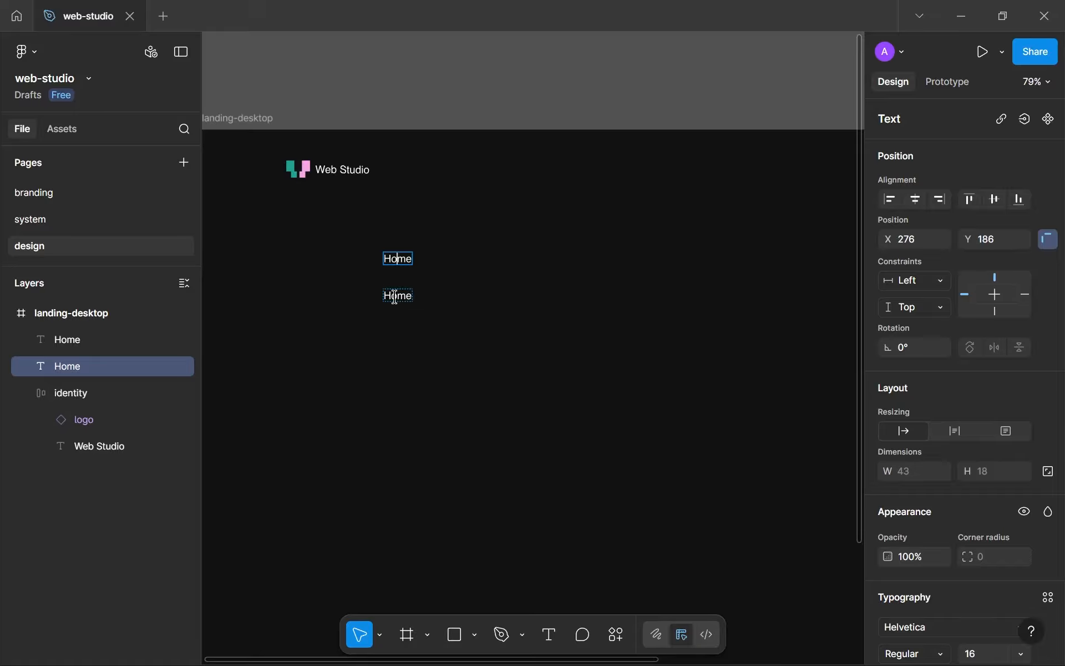
pyautogui.doubleClick(395, 296)
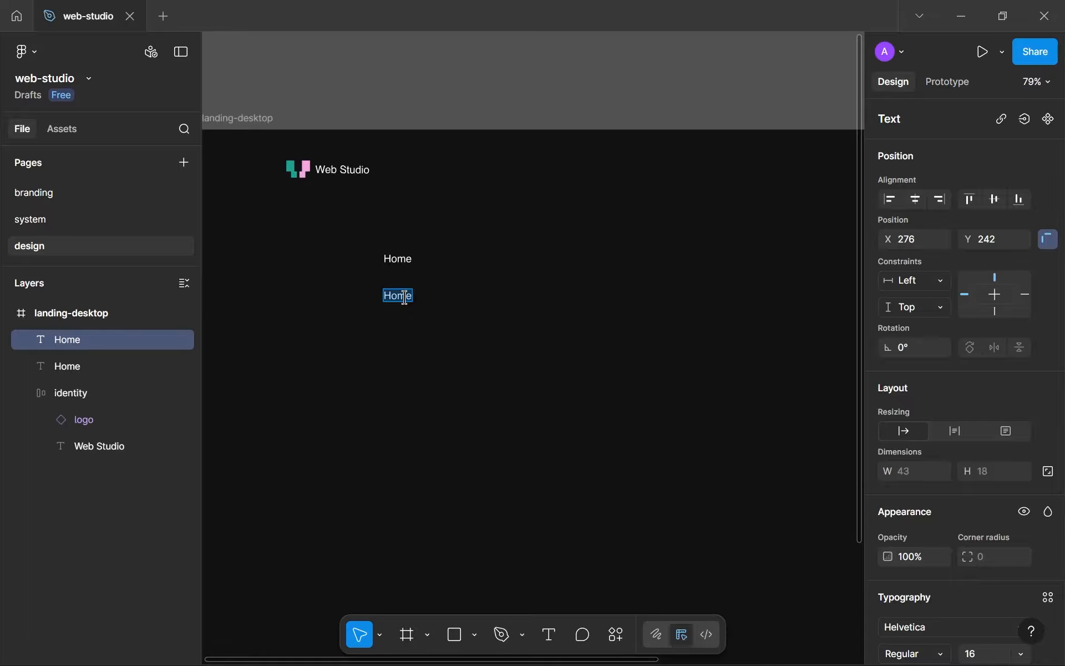
pyautogui.write('About')
pyautogui.press('Escape')
# - Duplicate the About text, place the copy below it at about X 276, Y 298, and change its wording to Projects
pyautogui.hotkey('ctrl', 'd')
pyautogui.moveTo(405, 298); pyautogui.dragTo(403, 338)
pyautogui.doubleClick(396, 328)
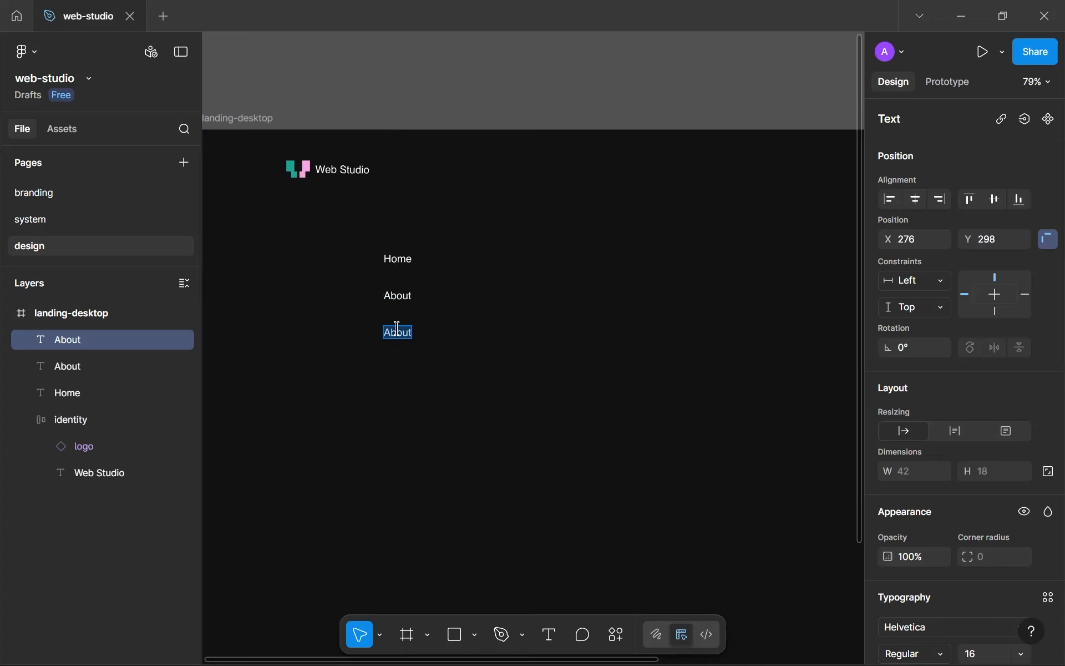
pyautogui.write('Projects')
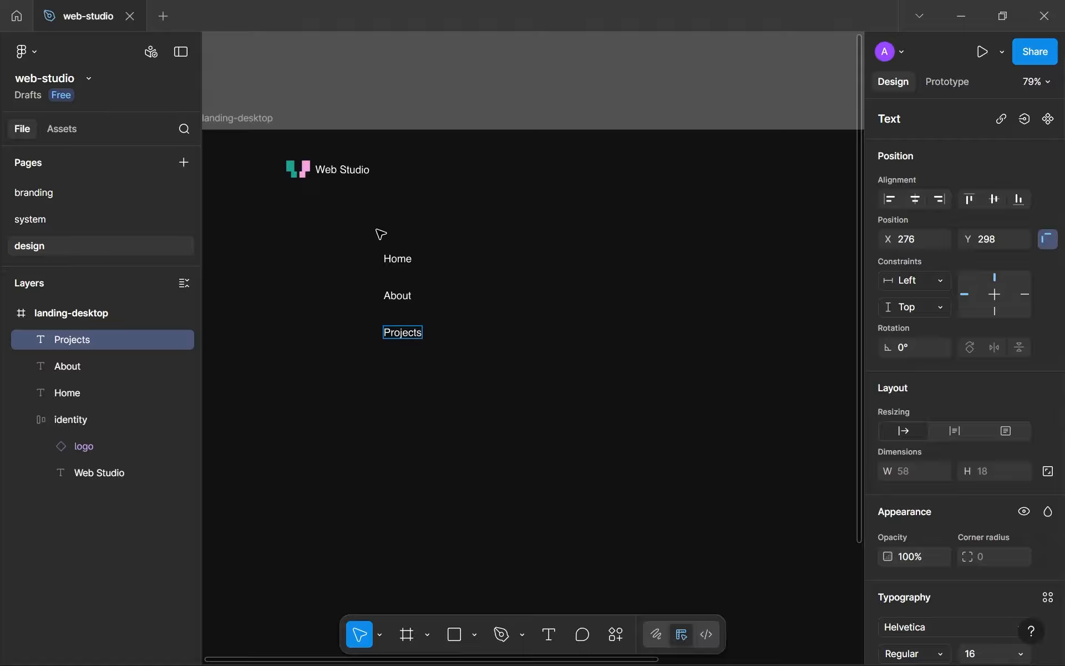
pyautogui.press('Escape')
# - Duplicate the Projects text, place the copy below it at about X 276, Y 340, and change its wording to Services
pyautogui.hotkey('ctrl', 'd')
pyautogui.moveTo(408, 351); pyautogui.dragTo(406, 379)
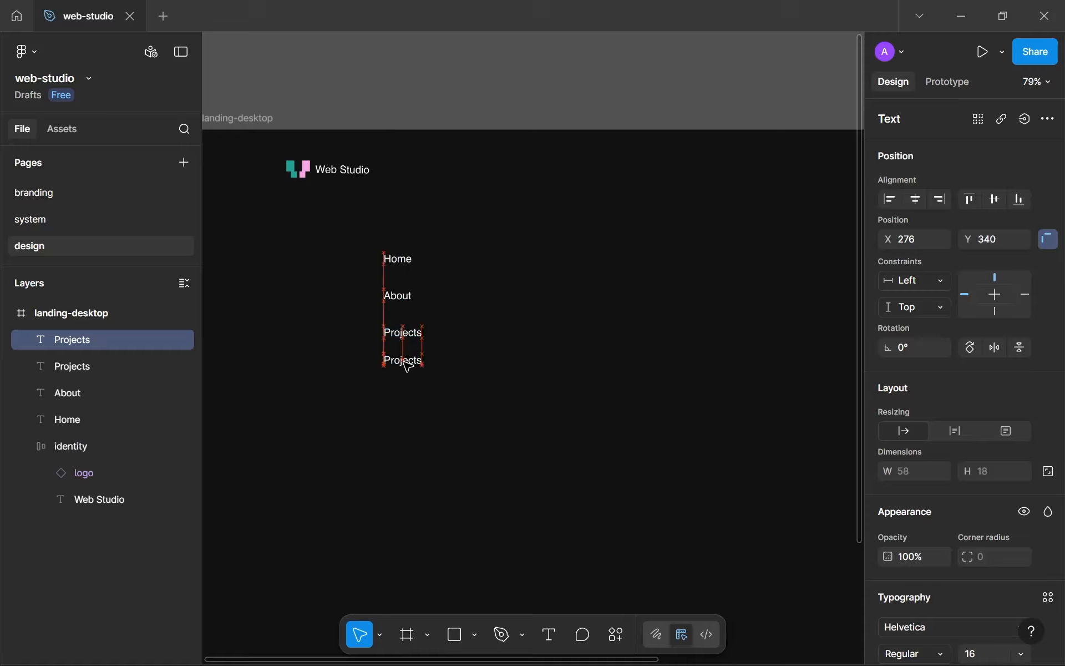
pyautogui.doubleClick(403, 361)
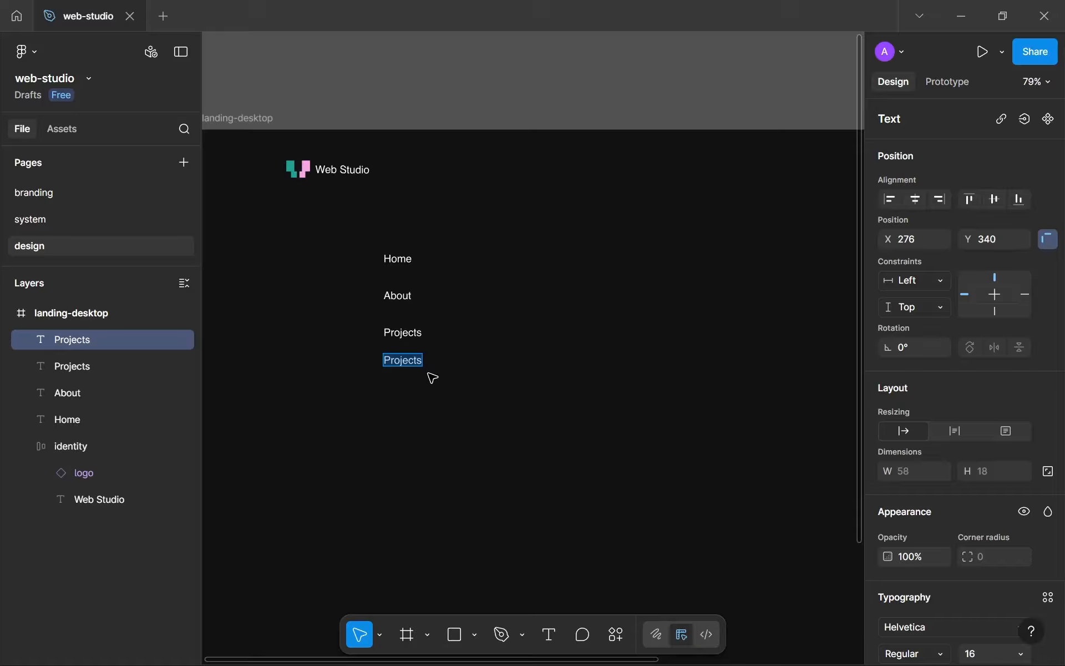
pyautogui.write('Services')
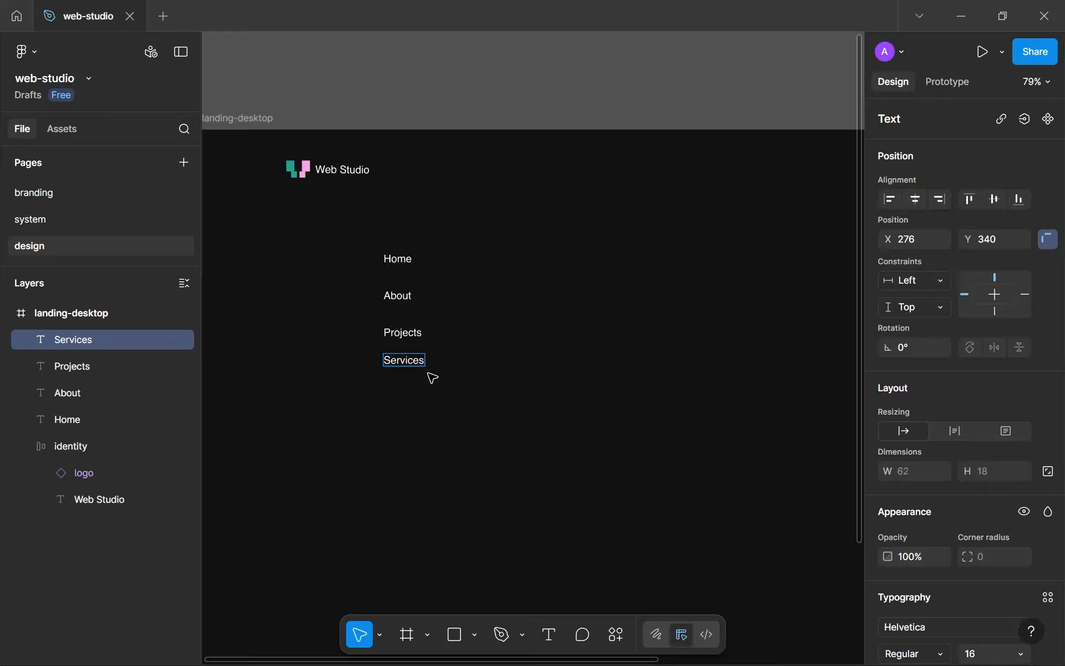
pyautogui.click(433, 395)
# - Duplicate the Services text, place the copy below it at about X 276, Y 382, and change its wording to Pricing
pyautogui.hotkey('ctrl', 'd')
pyautogui.moveTo(401, 361); pyautogui.dragTo(401, 387)
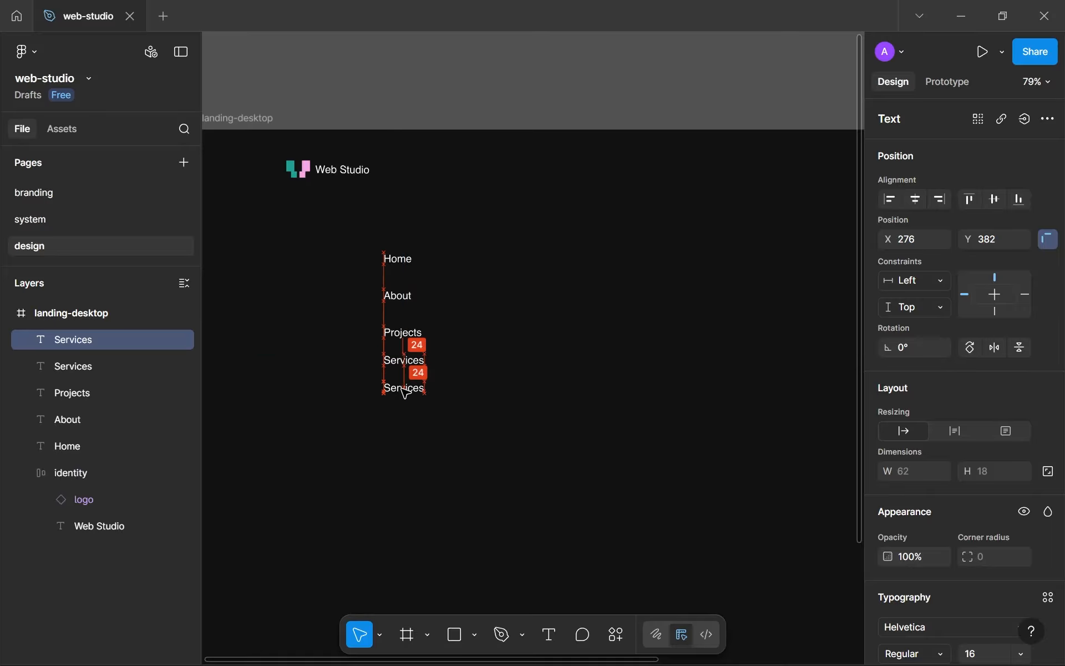
pyautogui.write('Pricing')
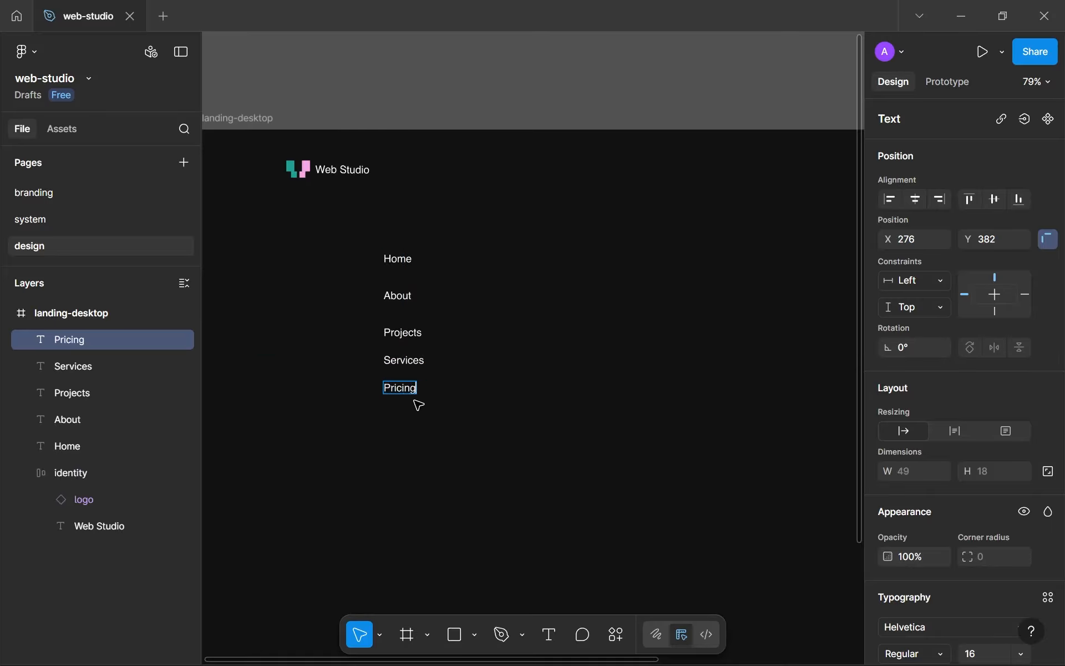
pyautogui.press('Escape')
# - Duplicate the Pricing text, place the copy directly below it, and change the upper one's wording to Products
pyautogui.hotkey('ctrl', 'd')
pyautogui.moveTo(400, 388); pyautogui.dragTo(401, 416)
pyautogui.doubleClick(399, 386)
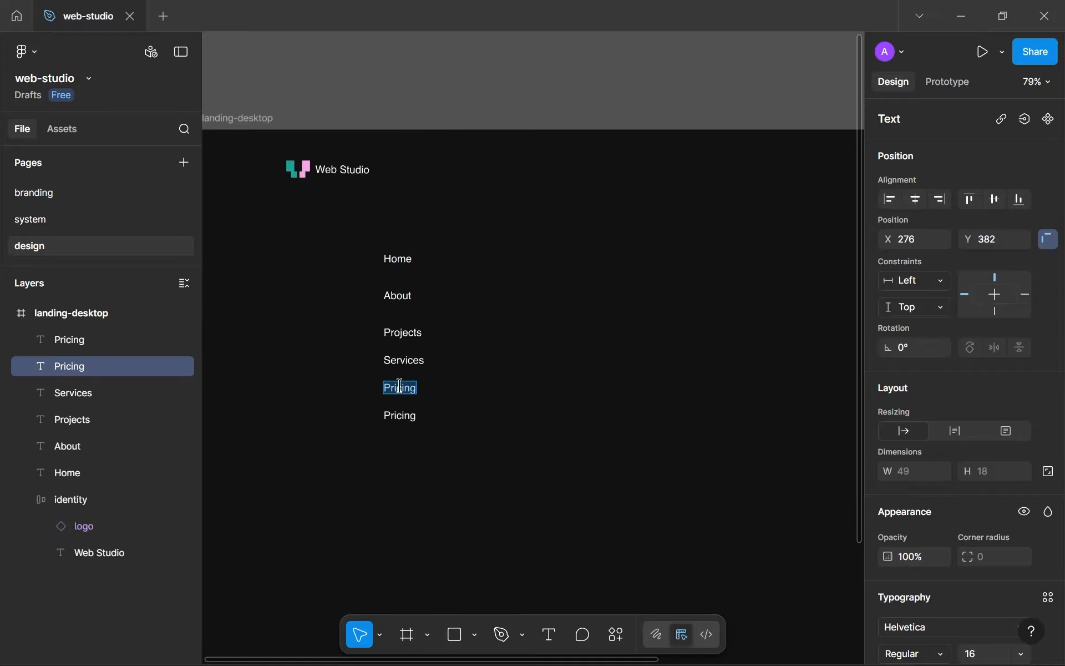
pyautogui.write('Products')
pyautogui.press('Escape')
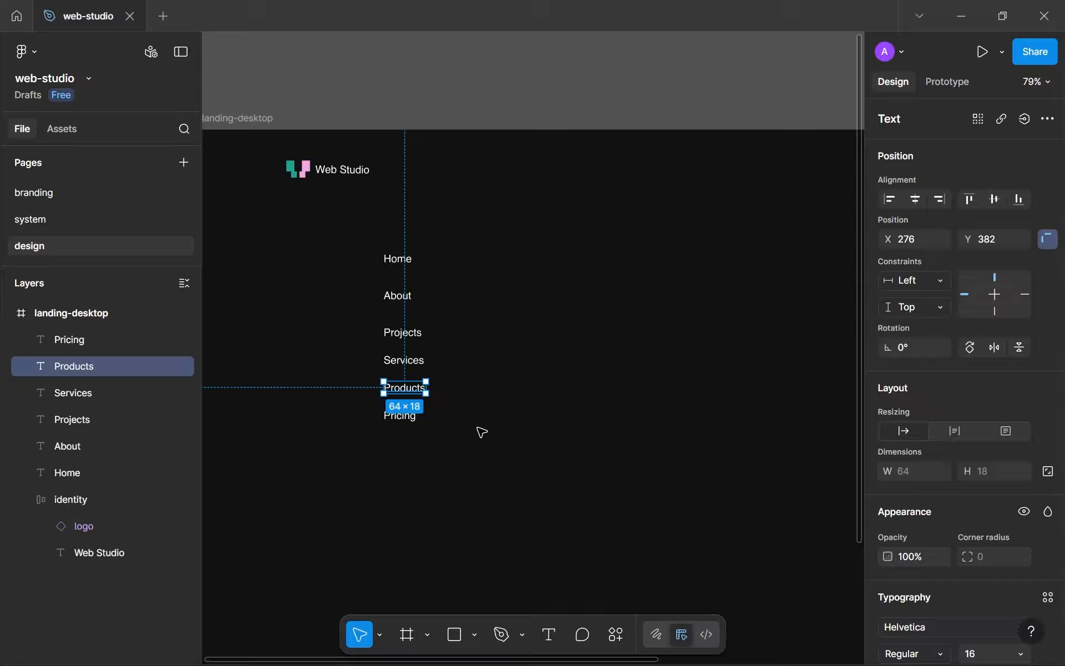
pyautogui.click(468, 442)
# - Collapse the identity layer and select the About, Projects, Services, Products and Pricing texts together, leaving Home out
pyautogui.moveTo(331, 241); pyautogui.dragTo(471, 471)
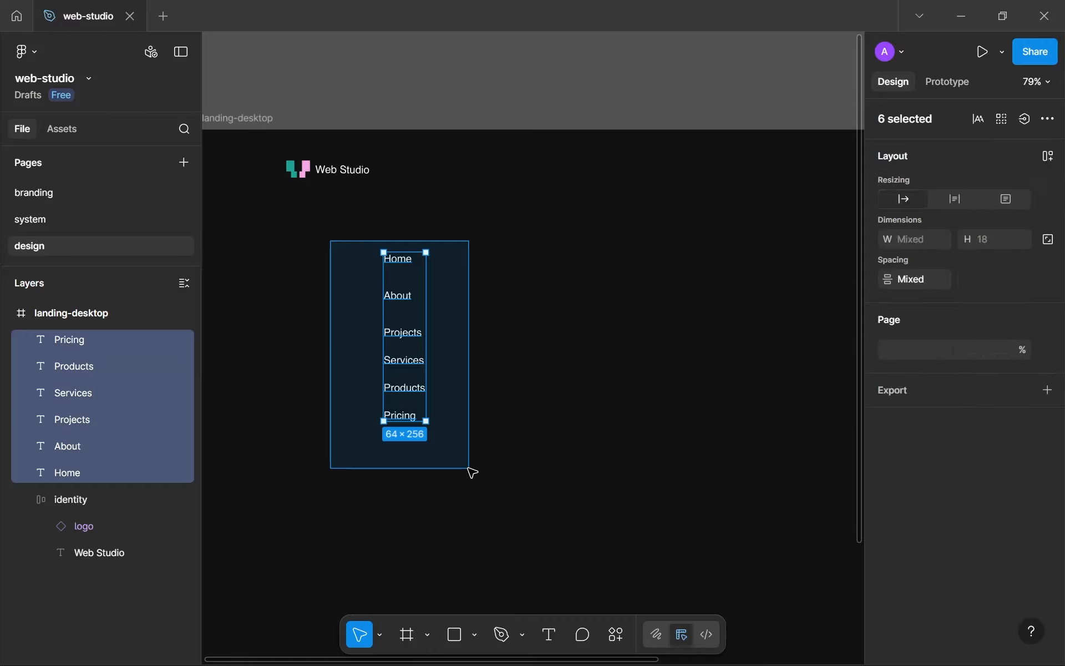
pyautogui.click(28, 499)
pyautogui.click(462, 459)
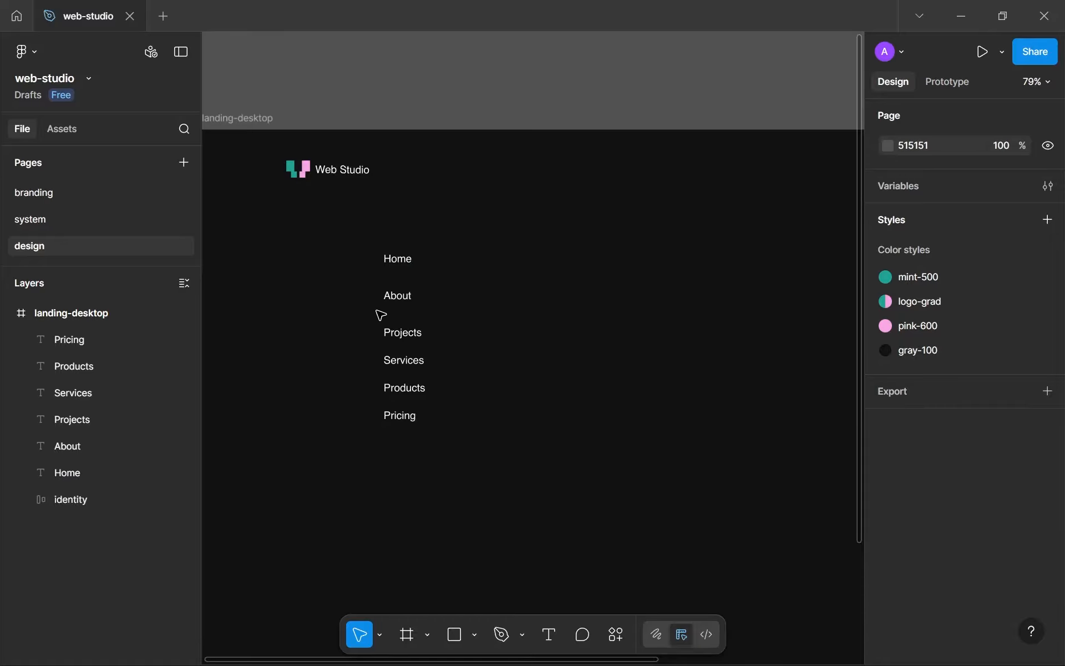
pyautogui.moveTo(354, 277); pyautogui.dragTo(478, 414)
pyautogui.click(480, 430)
pyautogui.click(388, 265)
pyautogui.click(356, 248)
pyautogui.moveTo(369, 275); pyautogui.dragTo(434, 480)
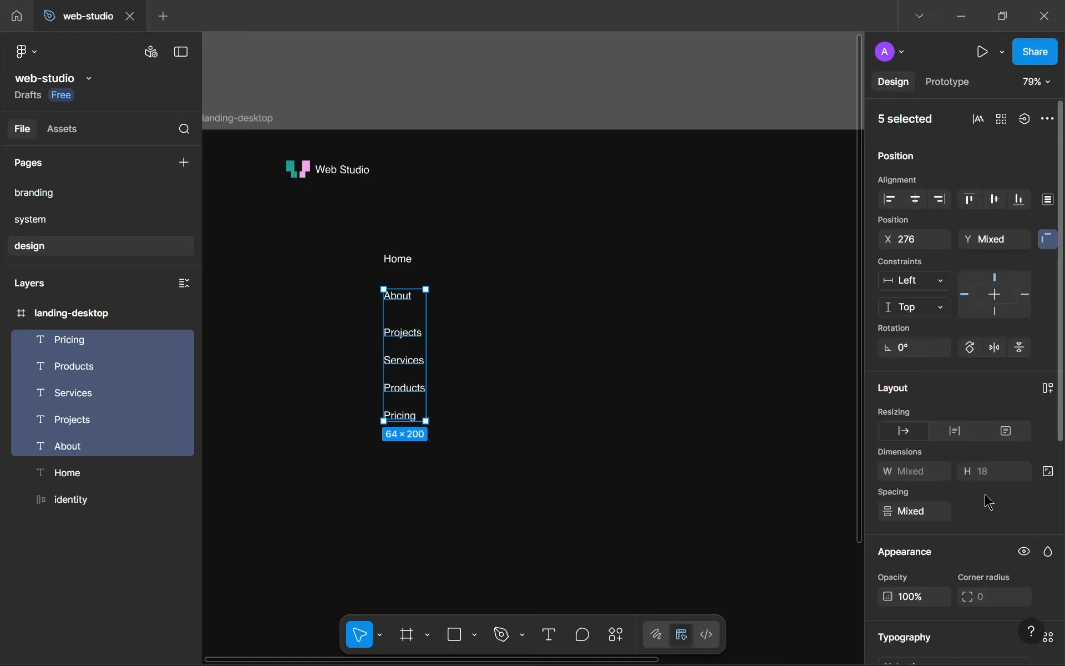
pyautogui.scroll(-2, 964, 487)
pyautogui.scroll(-3, 964, 487)
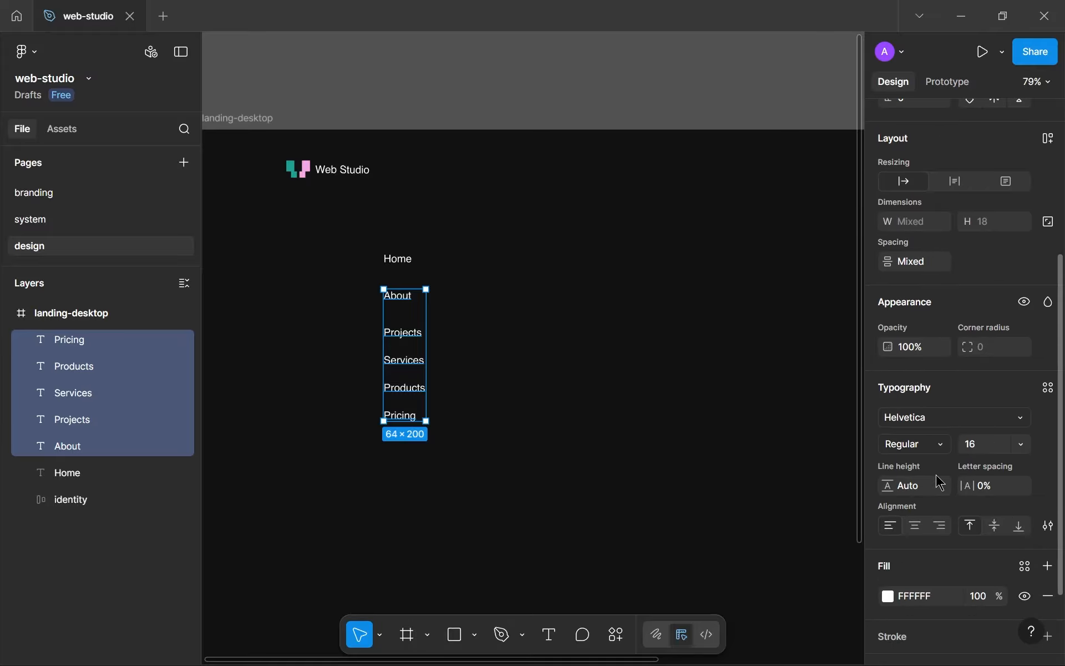
pyautogui.click(409, 260)
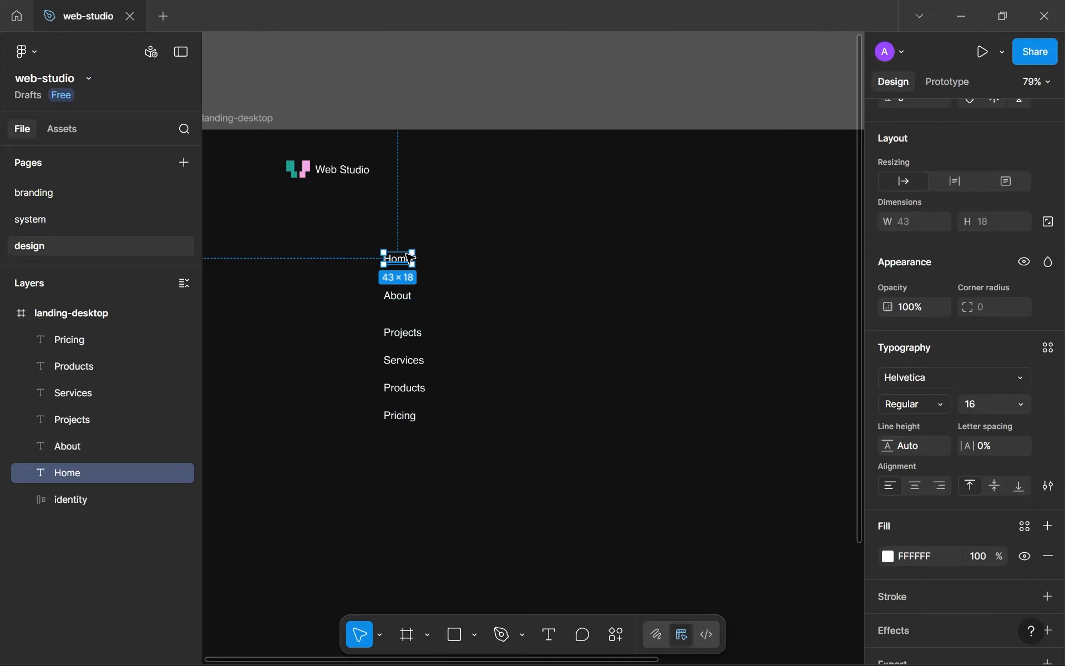
pyautogui.click(368, 286)
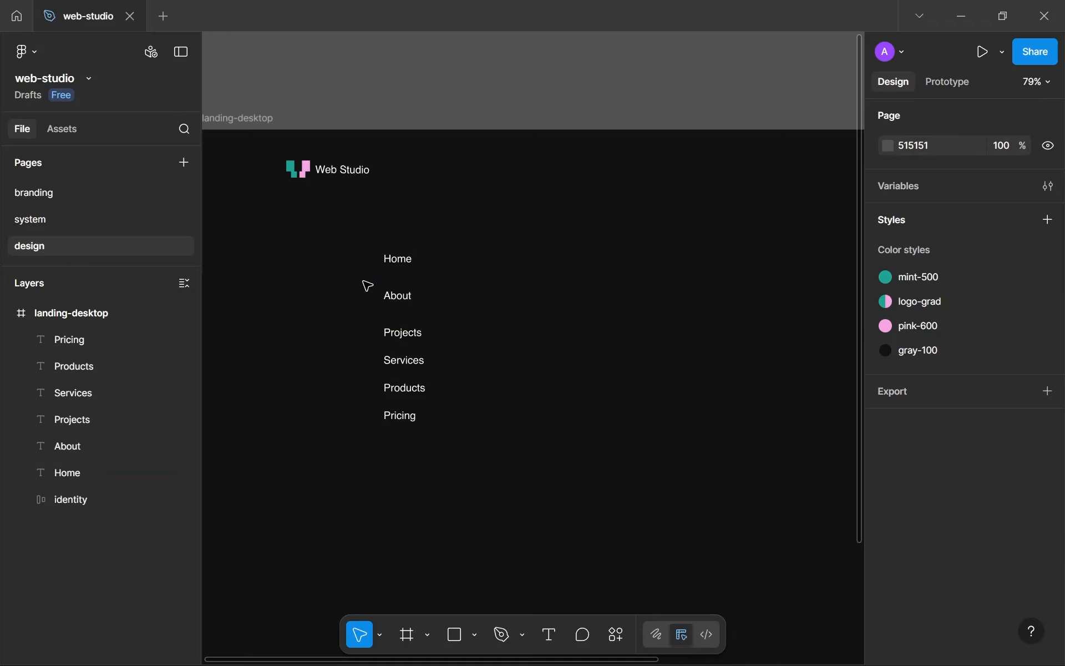
pyautogui.moveTo(367, 286); pyautogui.dragTo(471, 462)
pyautogui.scroll(-5, 899, 505)
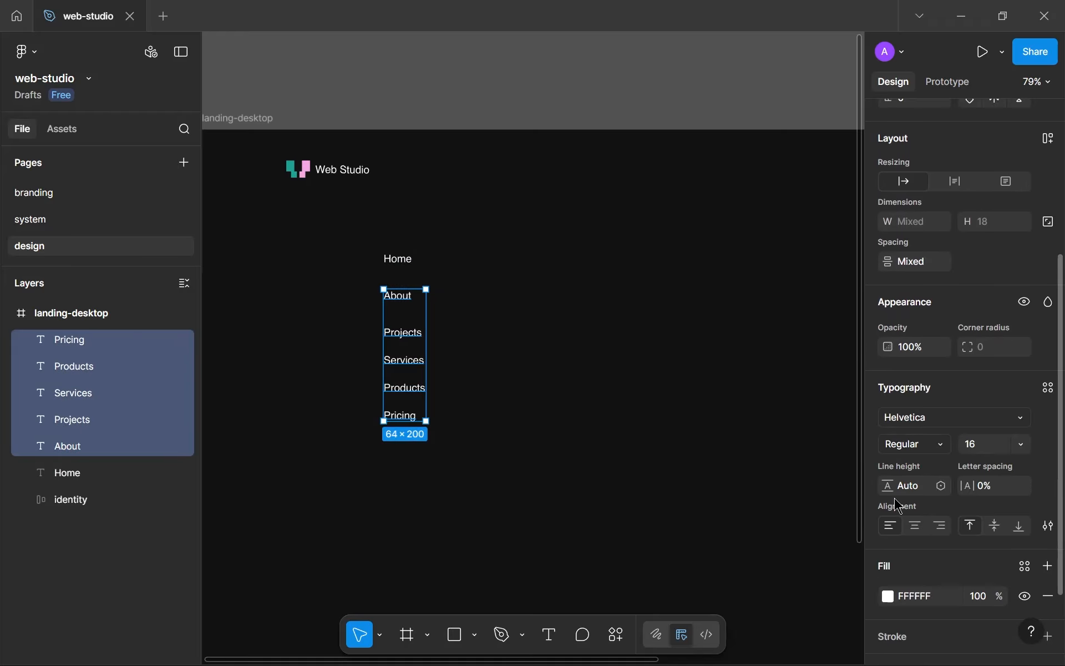
# - Darken the fill of the five selected link texts to the gray 9B9B9B
pyautogui.click(888, 596)
pyautogui.click(780, 574)
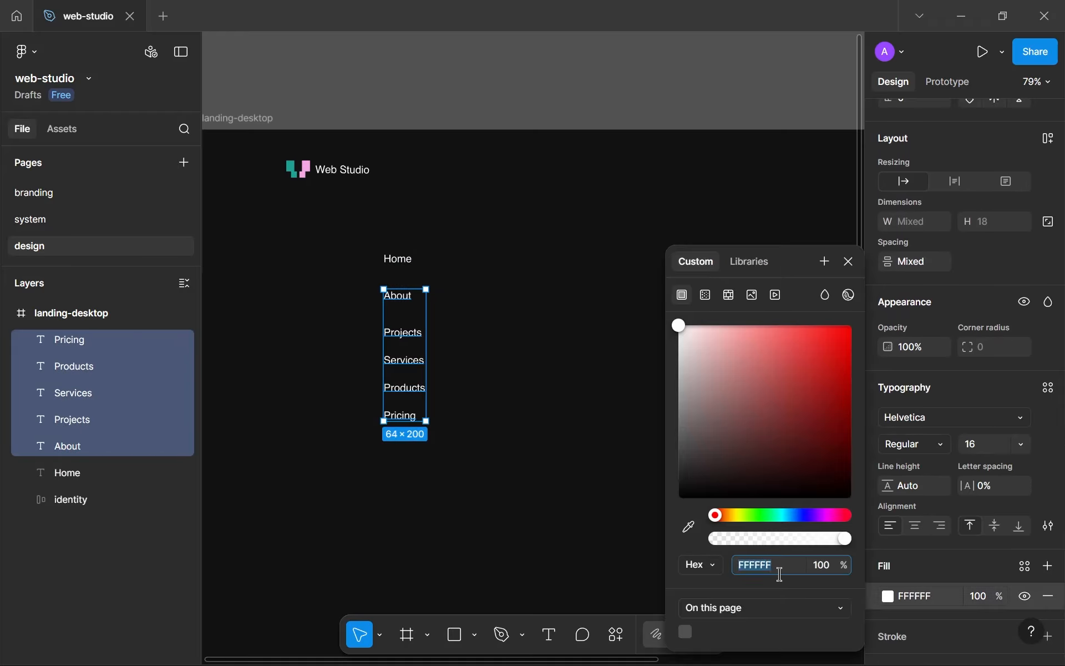
pyautogui.press('Down')
pyautogui.press('Down')
pyautogui.press('Down')
pyautogui.press('Down')
pyautogui.press('Down')
pyautogui.press('Down')
pyautogui.press('Down')
pyautogui.press('Down')
pyautogui.press('Down')
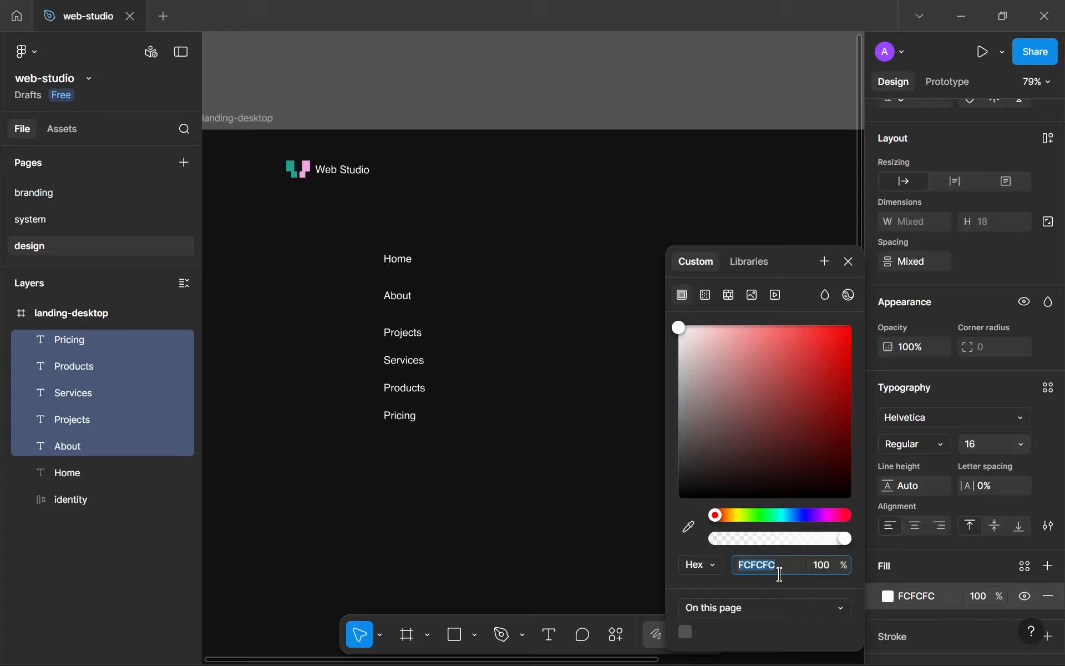
pyautogui.moveTo(692, 376); pyautogui.dragTo(626, 470)
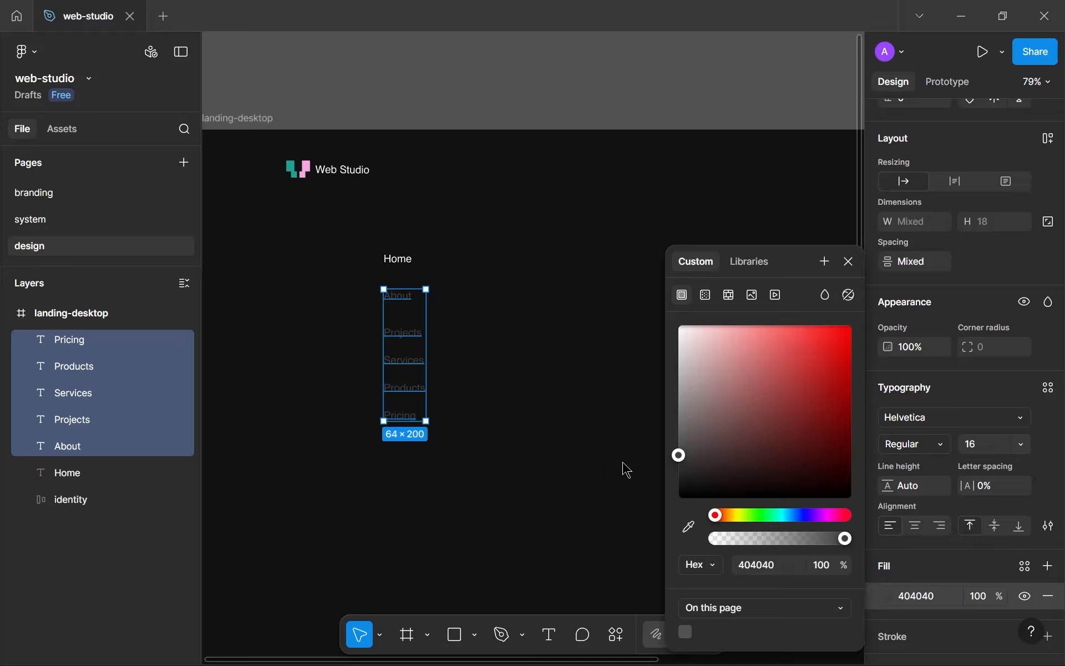
pyautogui.moveTo(626, 469); pyautogui.dragTo(627, 408)
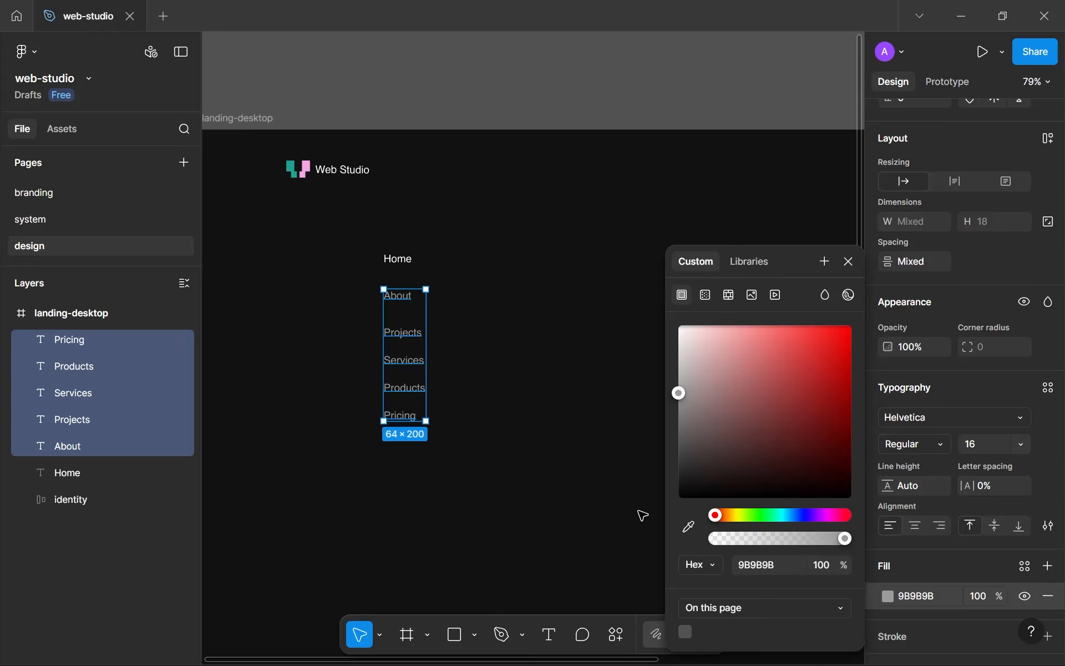
# - Copy the 9D9D9D fill from the pink swatch's label on the system page and apply it to the five link texts on the design page
pyautogui.click(47, 224)
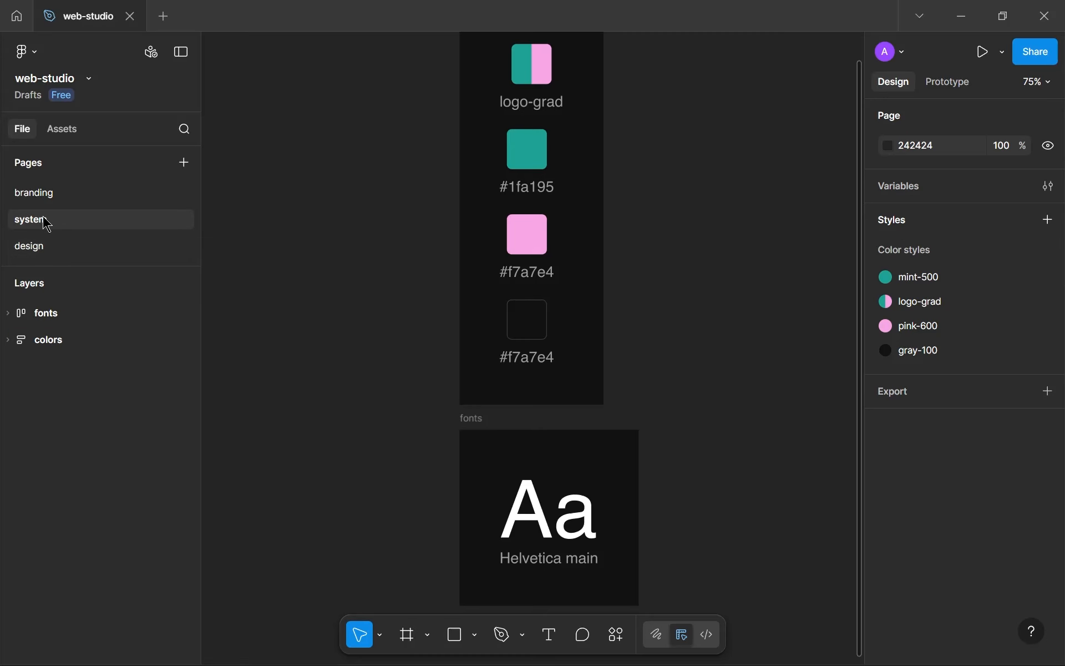
pyautogui.doubleClick(528, 274)
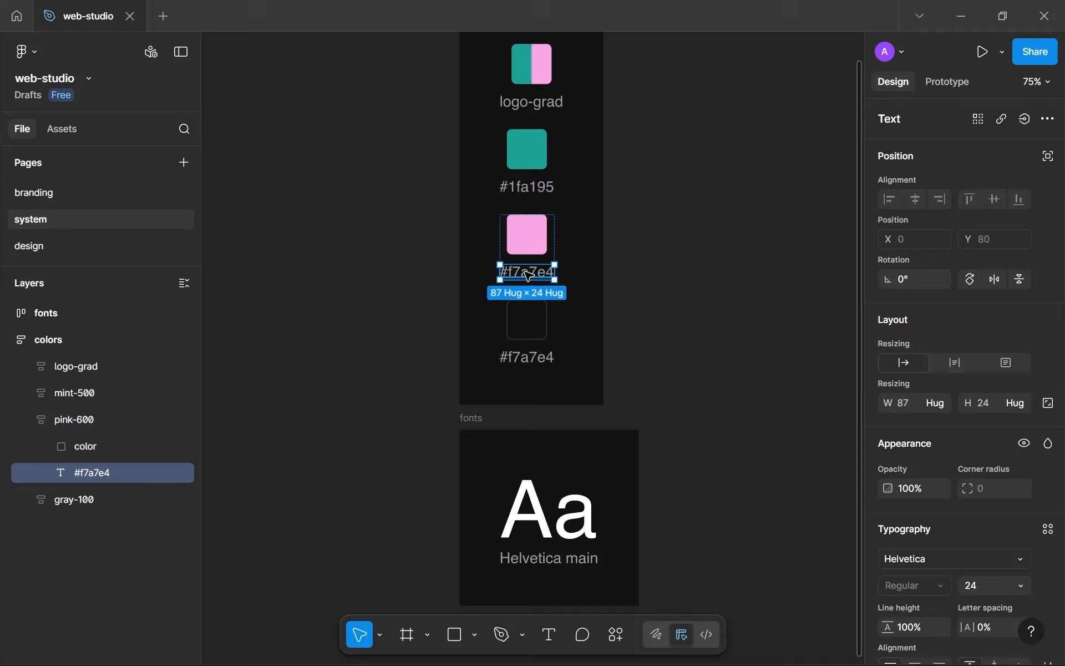
pyautogui.scroll(-5, 915, 506)
pyautogui.click(916, 497)
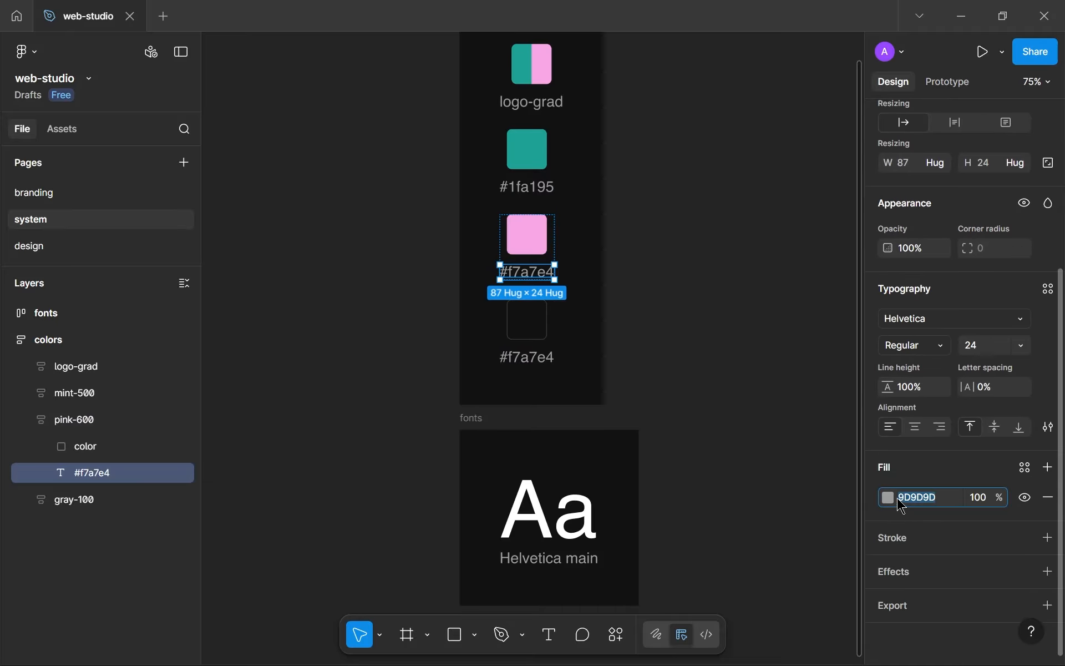
pyautogui.click(28, 248)
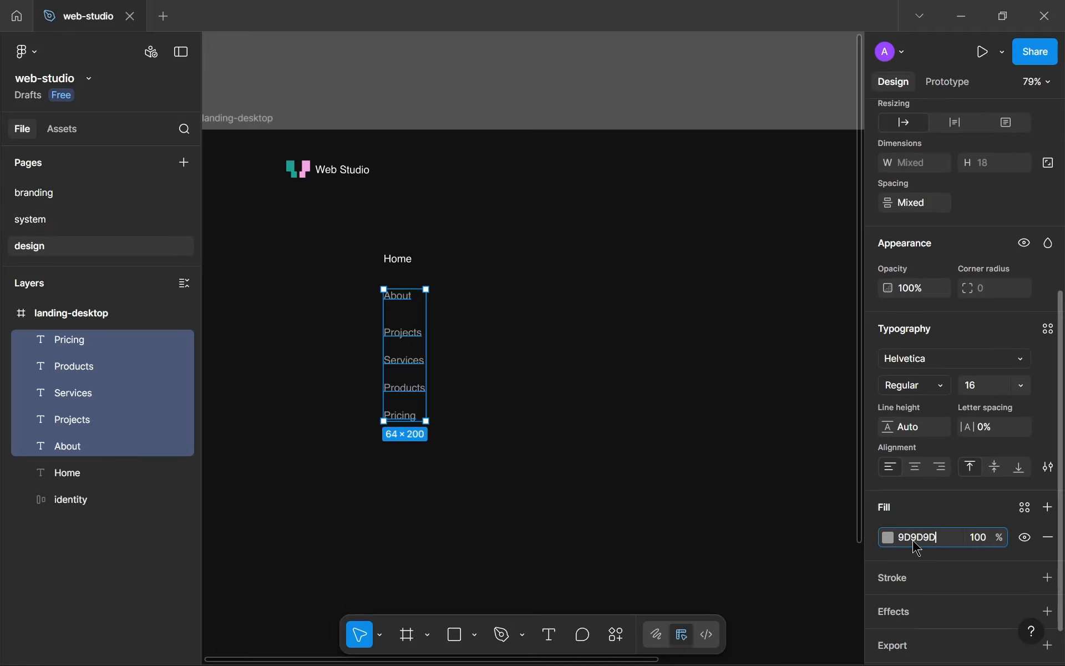
pyautogui.click(778, 526)
# - Set the font size of all six link texts, from Home to Pricing, to 14
pyautogui.scroll(10, 478, 470)
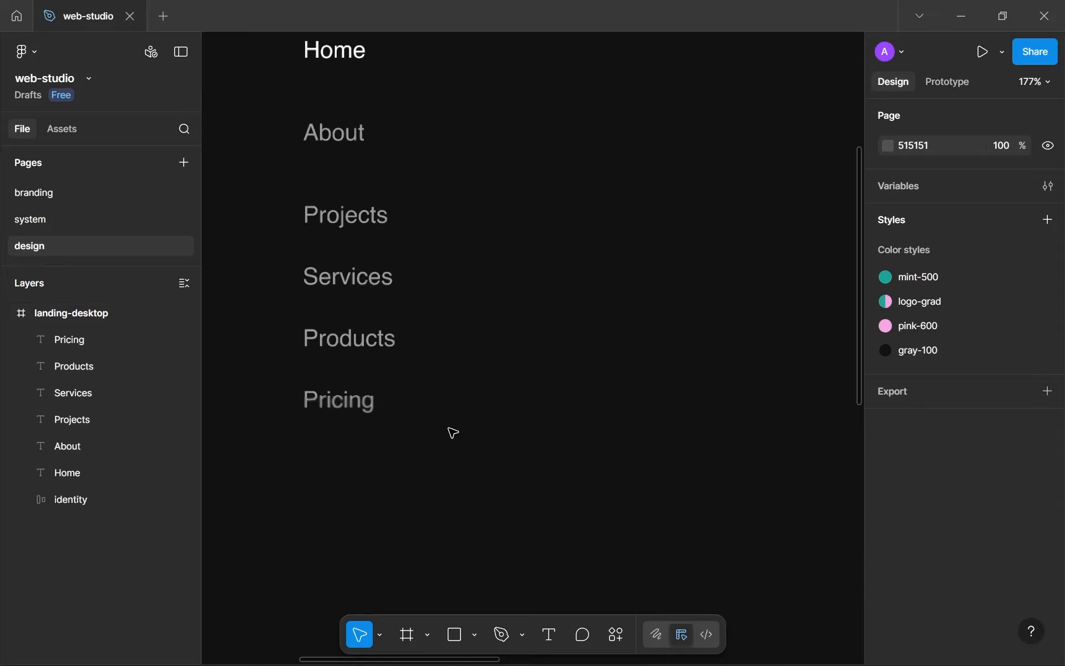
pyautogui.scroll(-10, 461, 326)
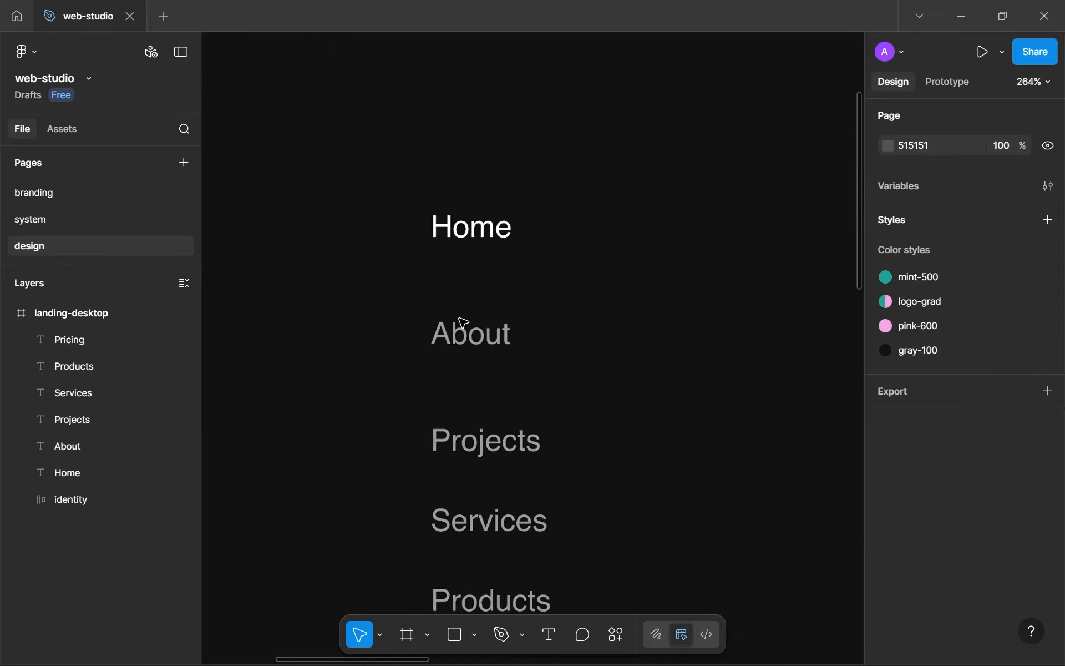
pyautogui.scroll(2, 551, 434)
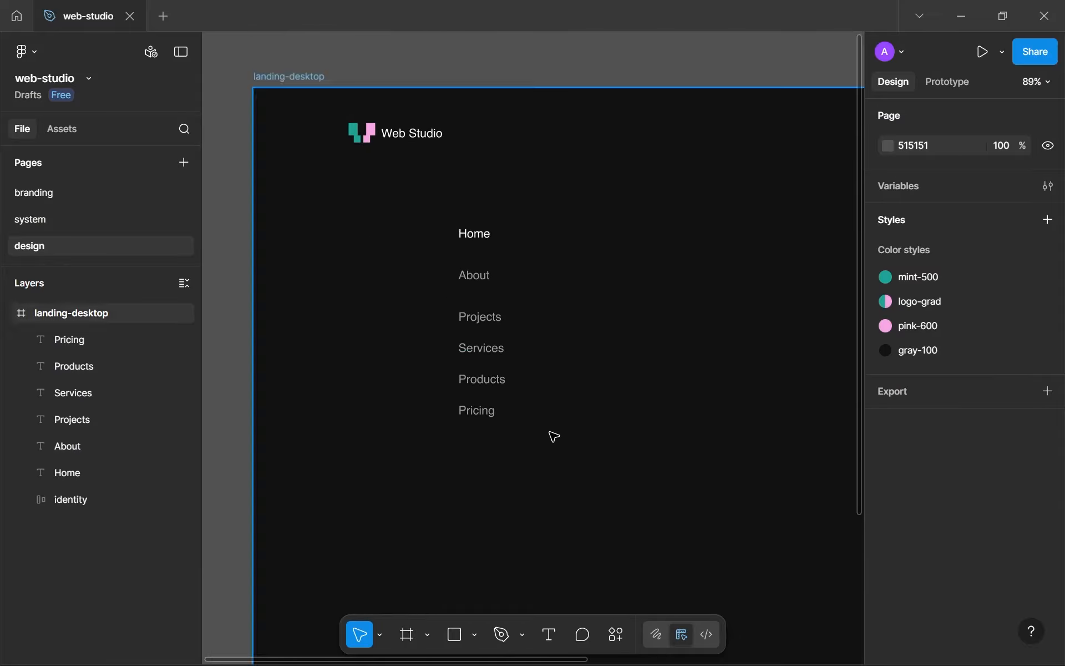
pyautogui.moveTo(539, 433); pyautogui.dragTo(415, 225)
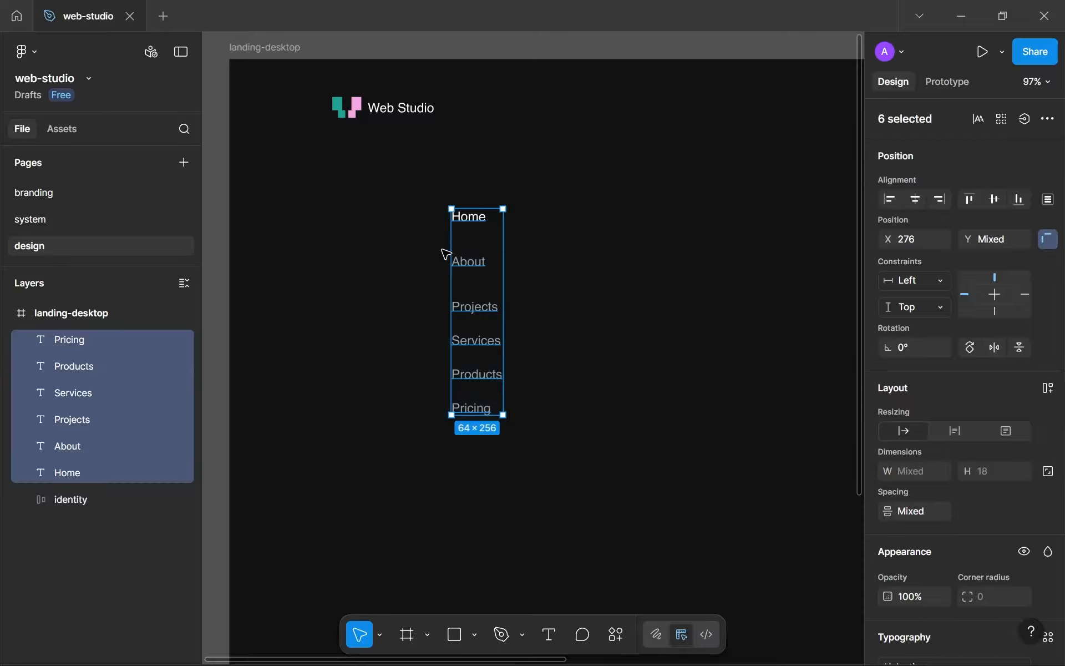
pyautogui.scroll(-5, 939, 508)
pyautogui.click(977, 450)
pyautogui.doubleClick(976, 451)
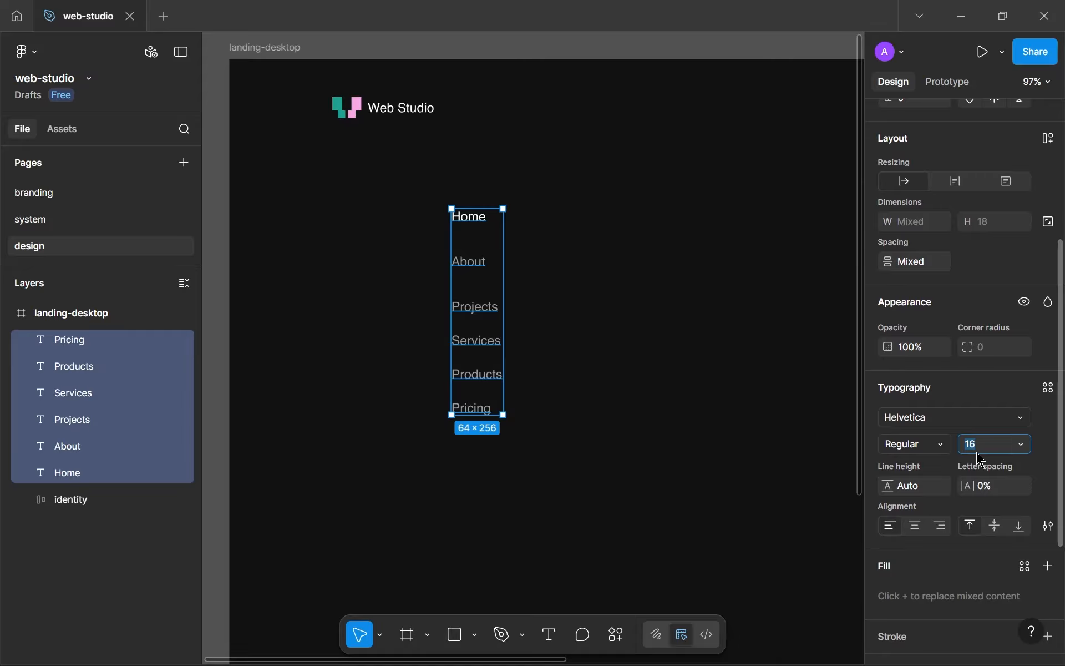
pyautogui.write('14')
pyautogui.press('Return')
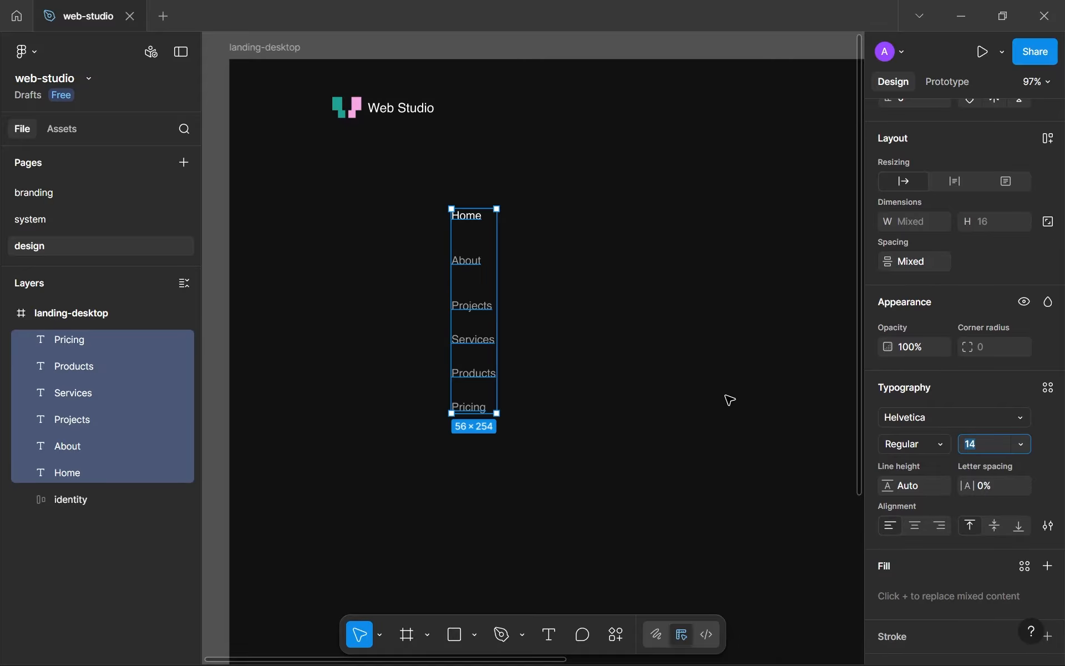
# - Wrap the six link texts in an auto layout frame with horizontal flow and its width set to hug contents
pyautogui.moveTo(587, 453); pyautogui.dragTo(383, 194)
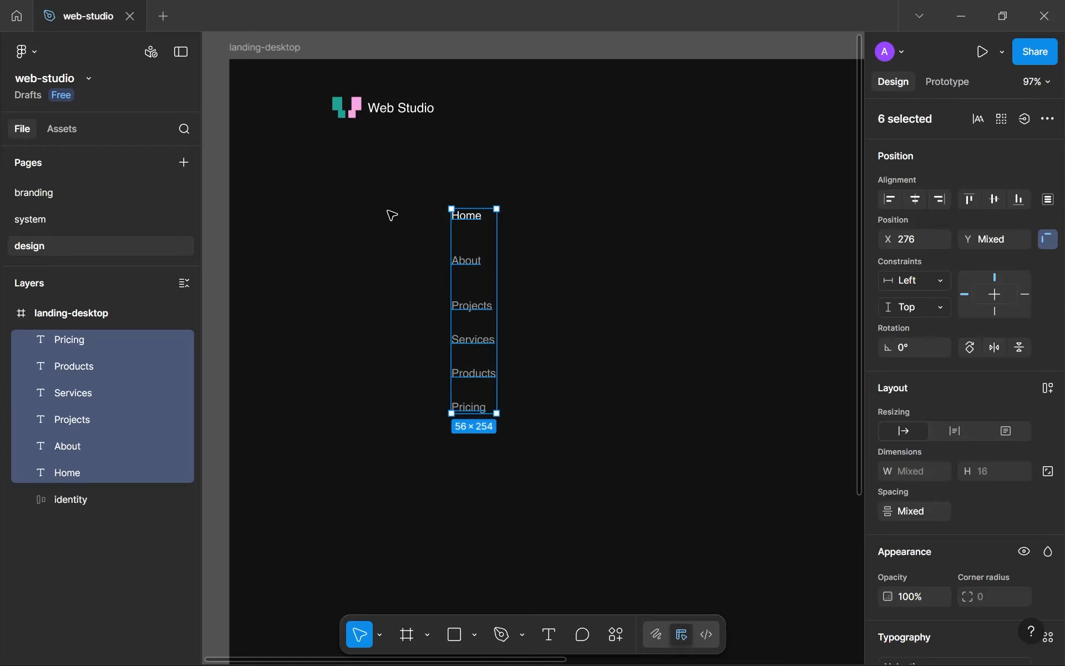
pyautogui.hotkey('shift', 'a')
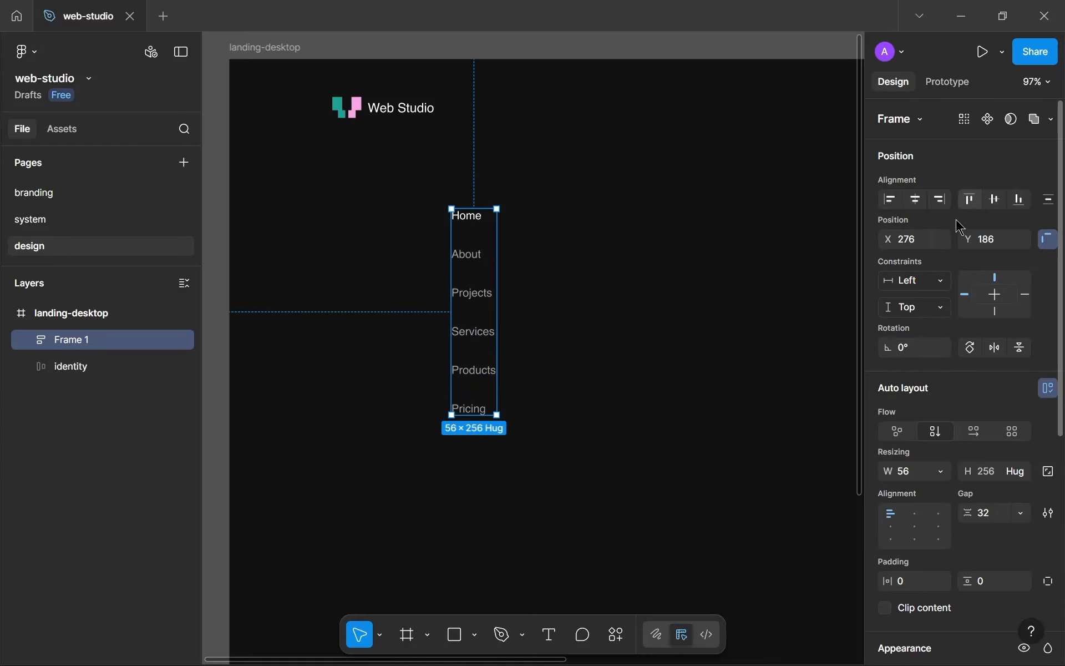
pyautogui.click(974, 431)
pyautogui.click(941, 472)
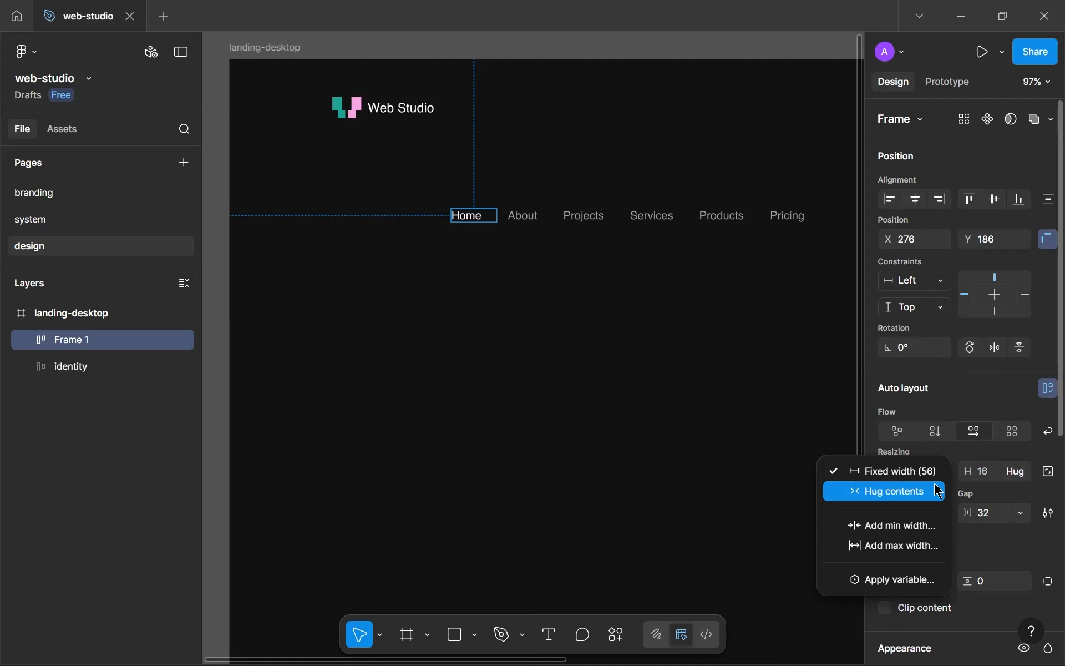
pyautogui.click(920, 491)
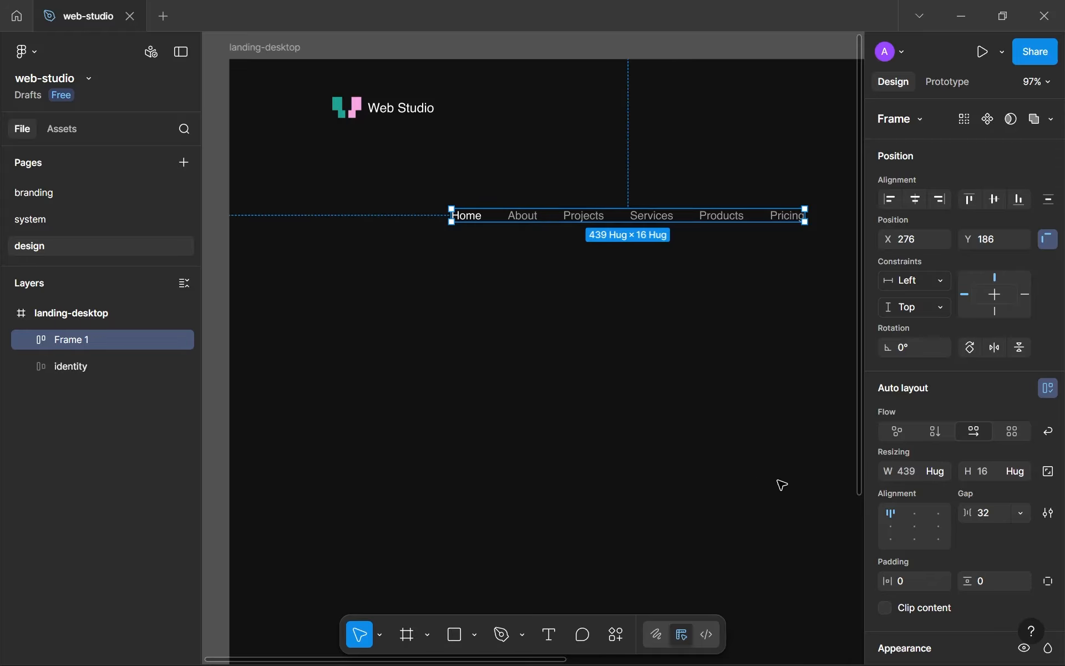
# - Align the navigation row's items left and vertically centered, and set the gap between them to 40
pyautogui.click(891, 525)
pyautogui.click(983, 515)
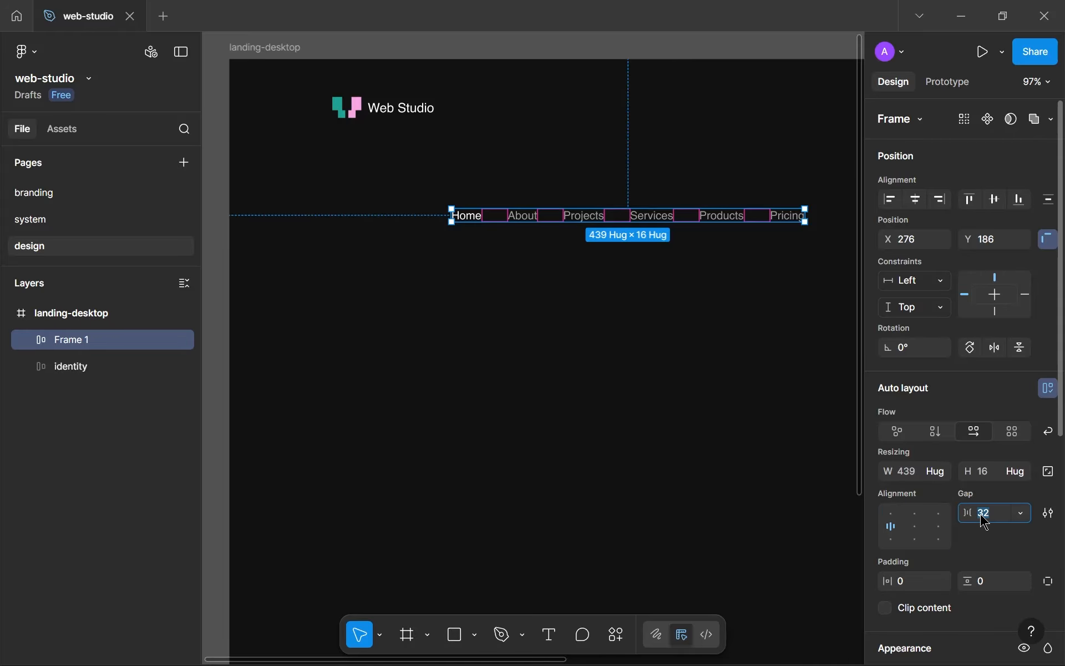
pyautogui.write('40')
pyautogui.press('Return')
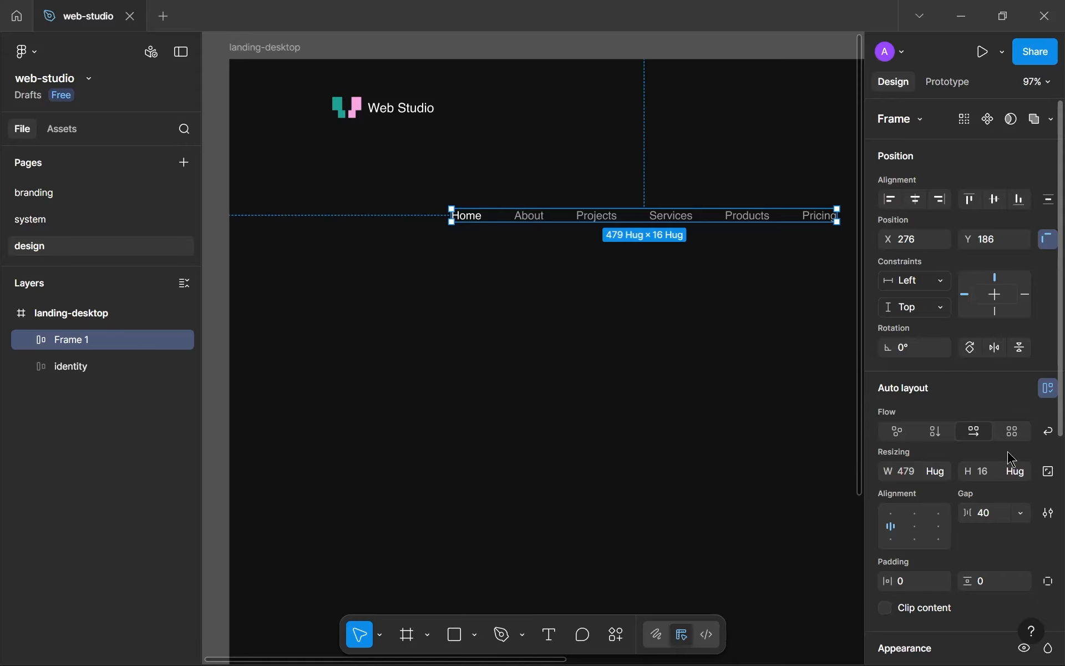
pyautogui.click(999, 520)
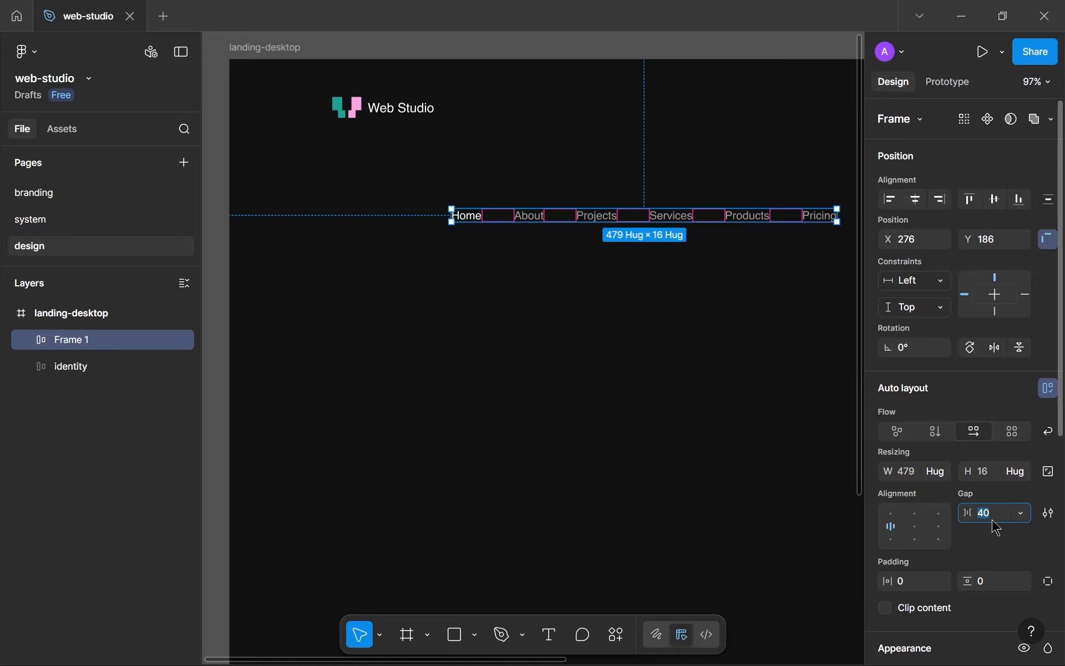
pyautogui.click(993, 528)
pyautogui.click(986, 519)
pyautogui.click(764, 410)
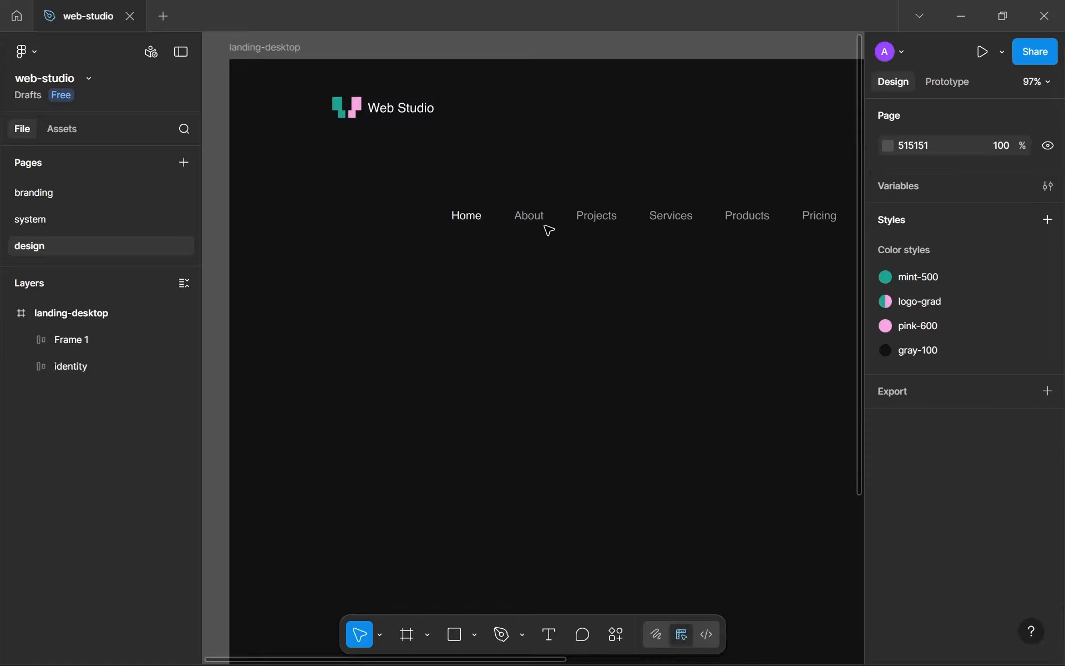
# - Move the navigation links frame closer to the header's height, at about X 534, Y 107
pyautogui.moveTo(541, 217); pyautogui.dragTo(521, 218)
pyautogui.scroll(-5, 675, 286)
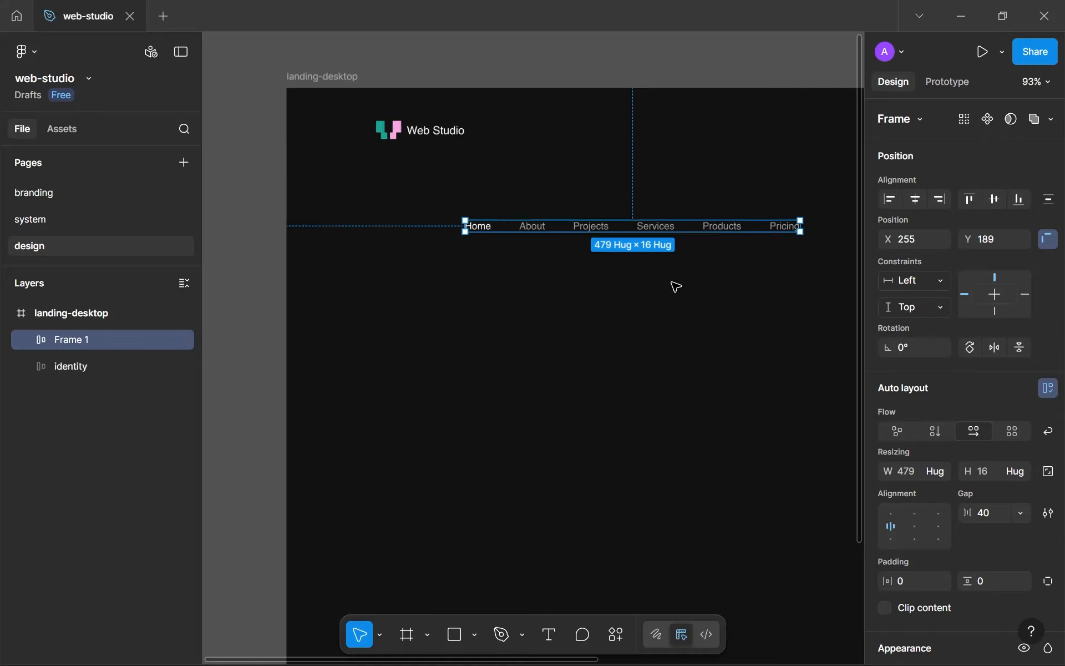
pyautogui.moveTo(638, 284); pyautogui.dragTo(433, 274)
pyautogui.scroll(3, 512, 280)
pyautogui.scroll(-3, 430, 276)
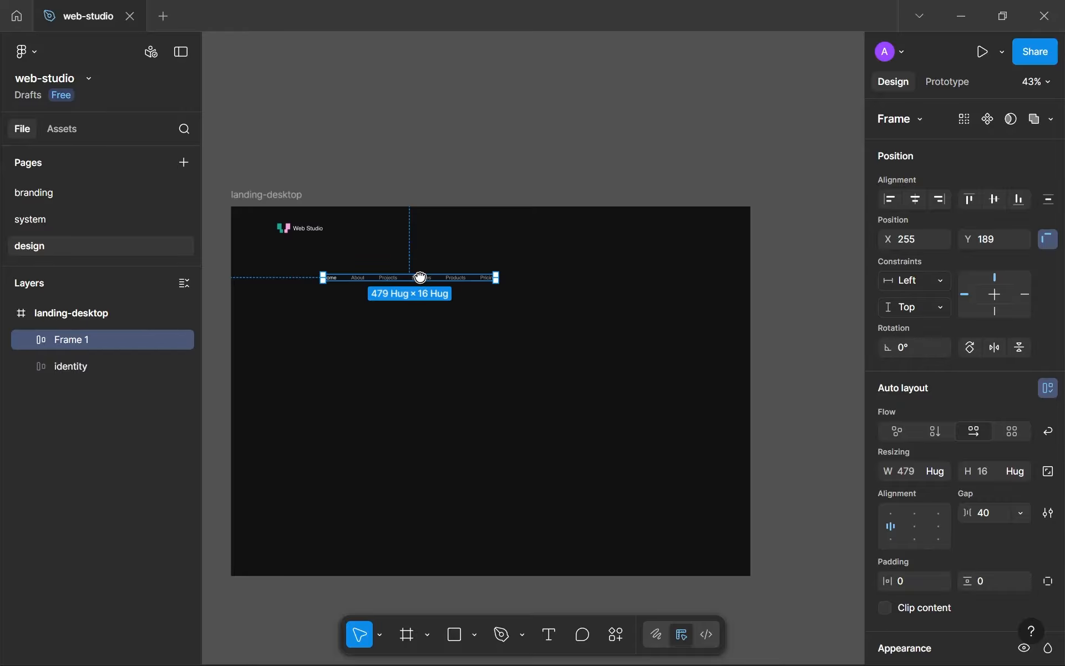
pyautogui.moveTo(420, 275); pyautogui.dragTo(463, 271)
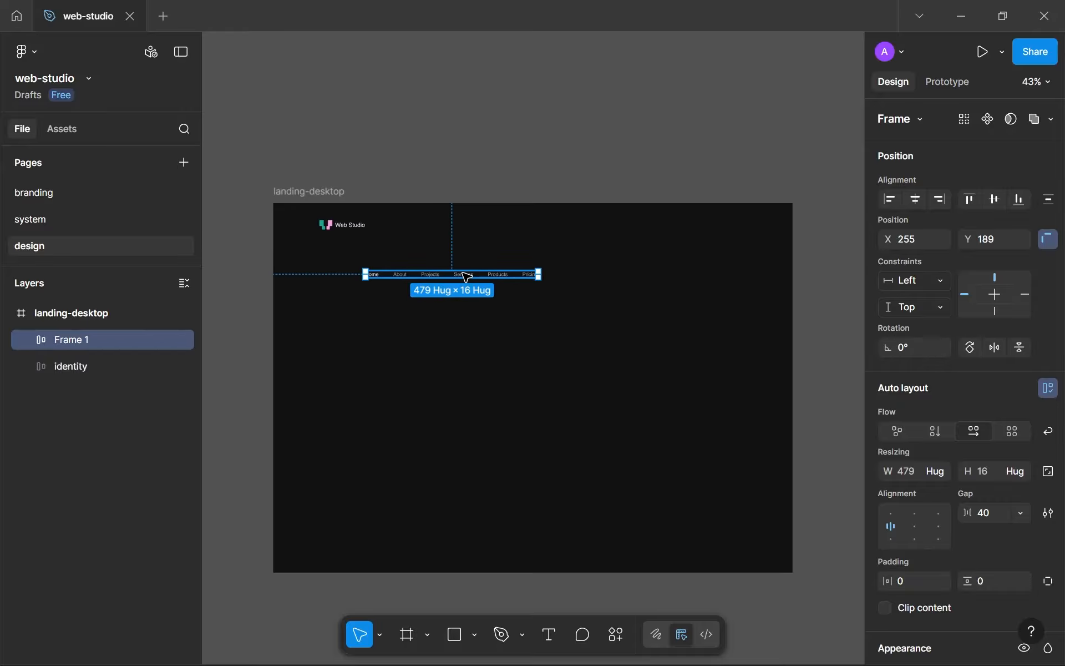
pyautogui.scroll(3, 465, 276)
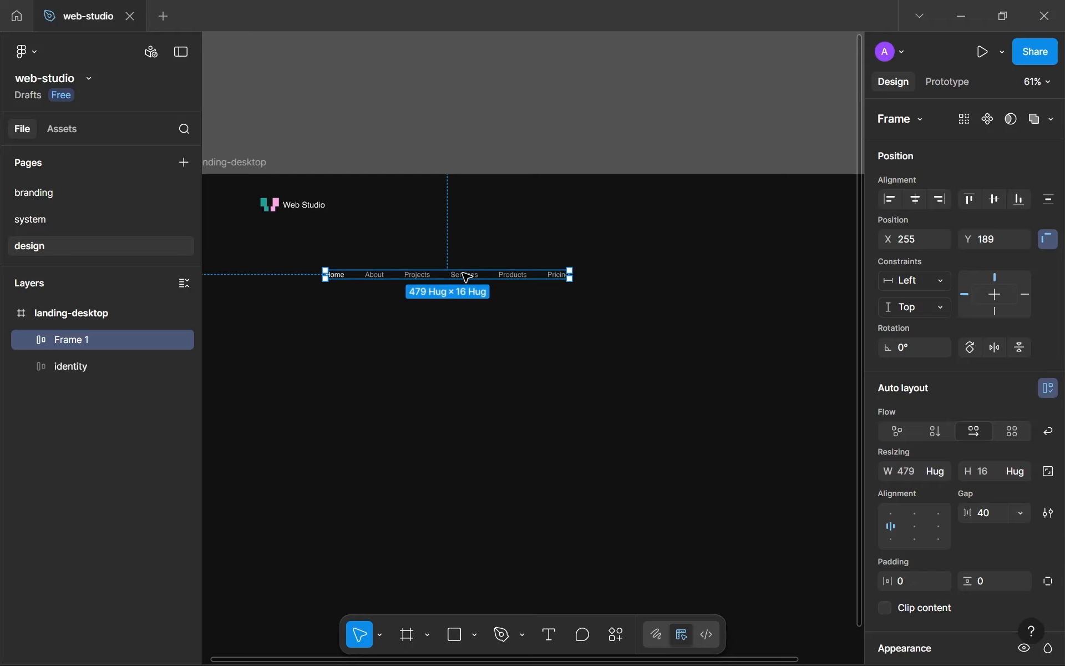
pyautogui.click(462, 177)
pyautogui.moveTo(473, 162); pyautogui.dragTo(463, 395)
pyautogui.click(505, 190)
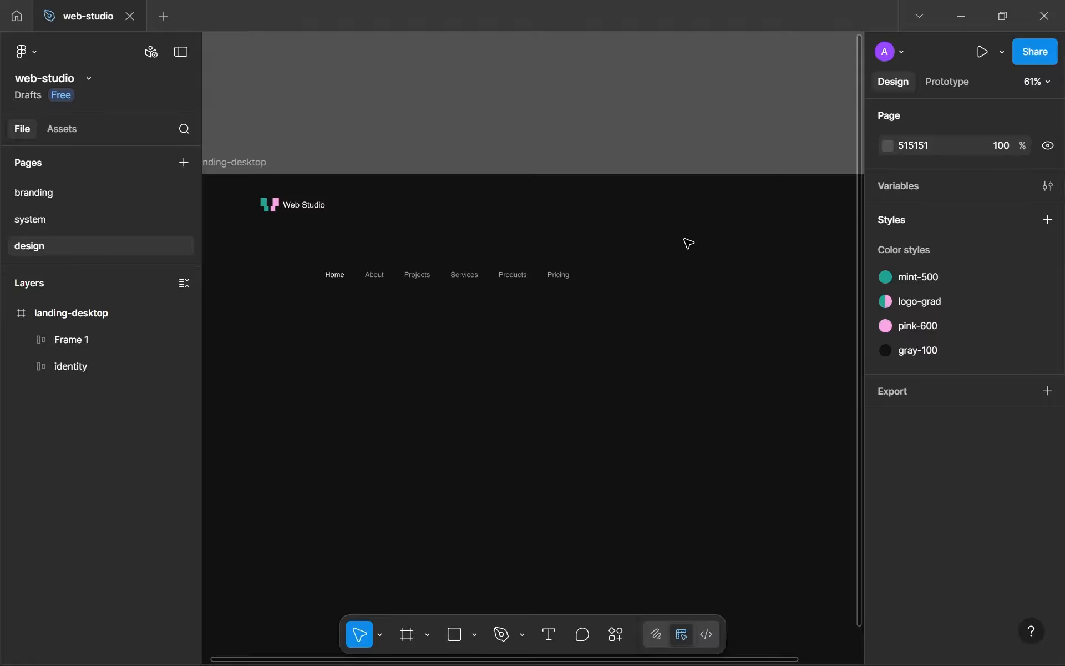
pyautogui.moveTo(471, 279); pyautogui.dragTo(613, 238)
# - Rename the navigation row's frame layer as links
pyautogui.click(27, 340)
pyautogui.click(27, 340)
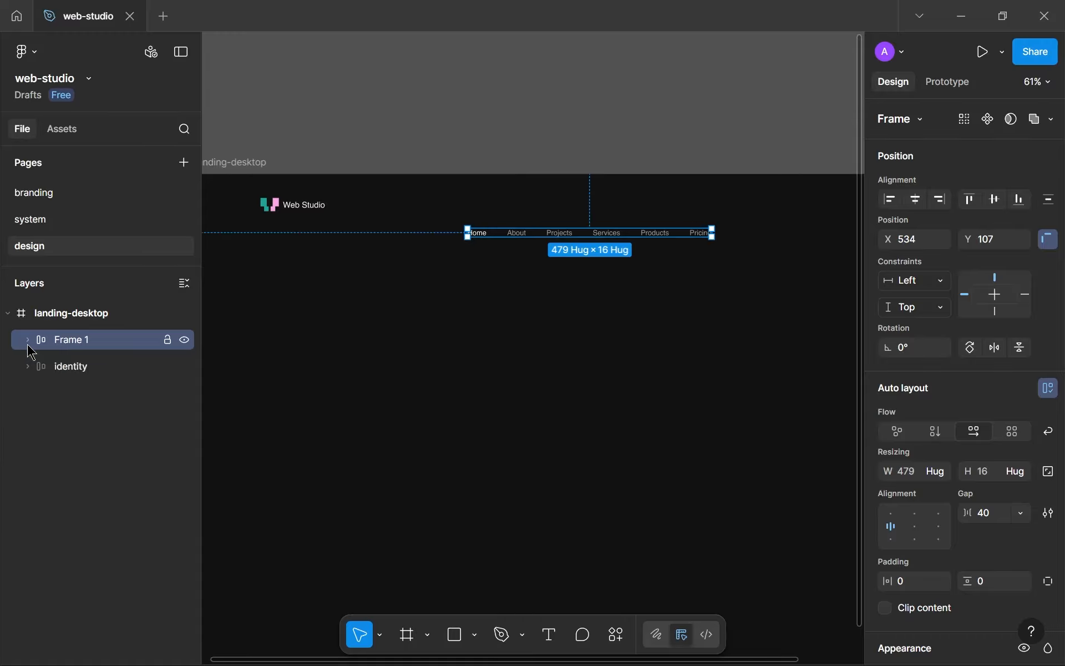
pyautogui.doubleClick(84, 345)
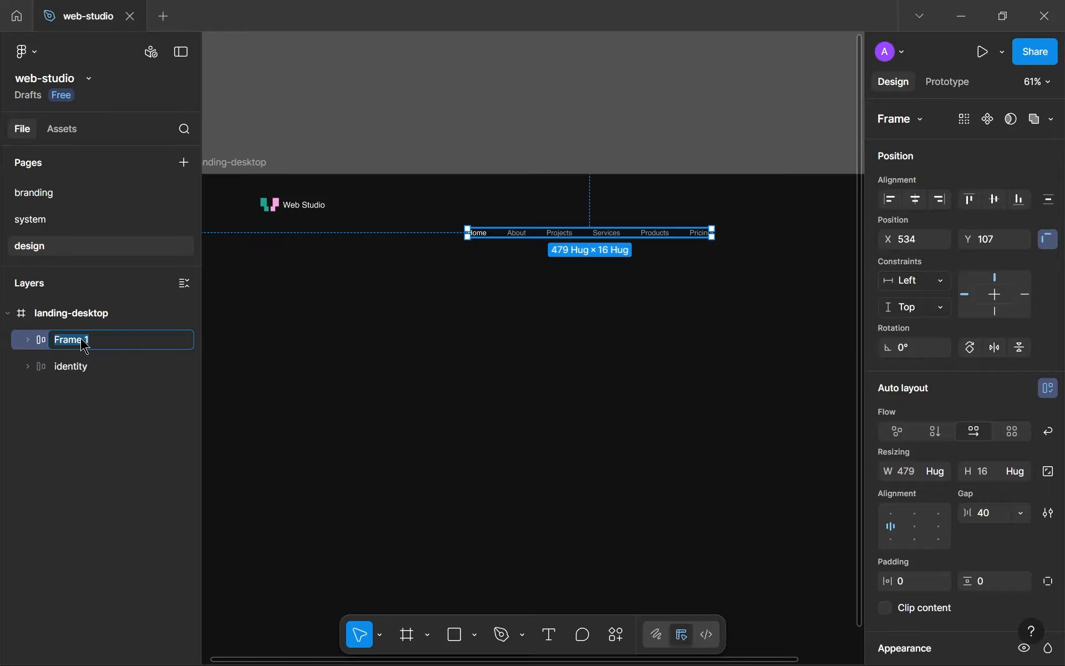
pyautogui.write('links')
pyautogui.press('Return')
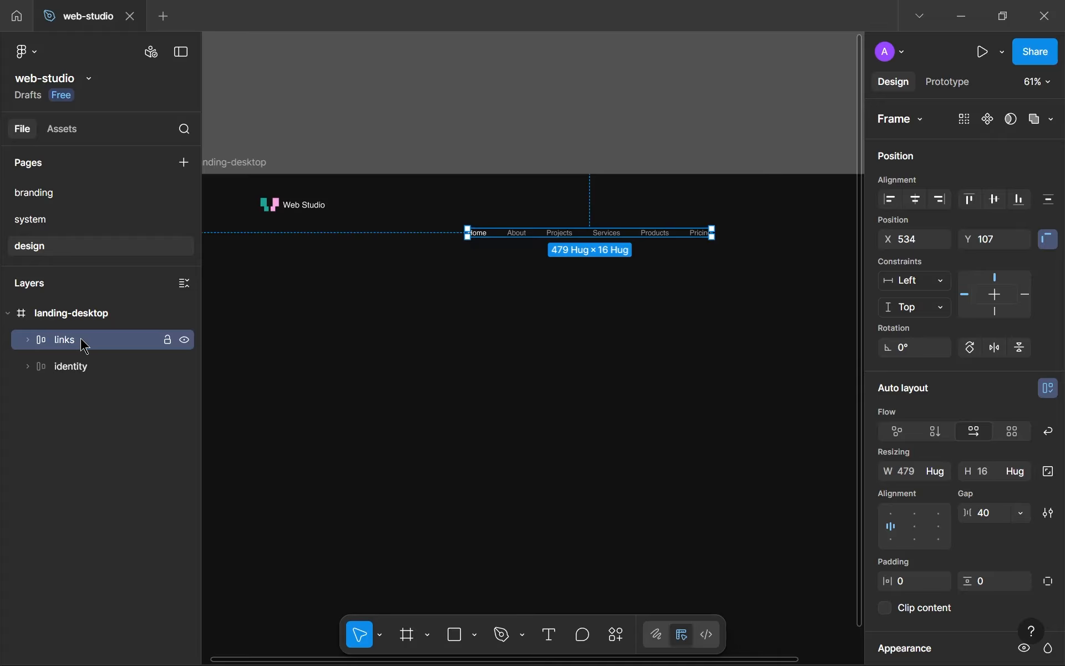
pyautogui.click(555, 317)
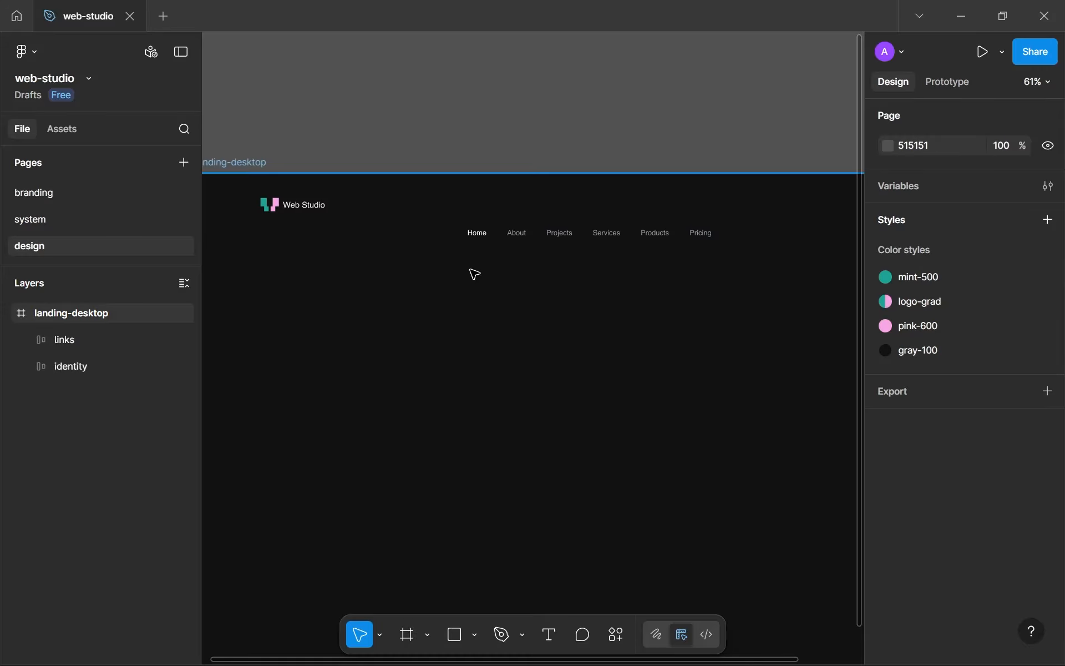
# - Move the links frame level with the logo identity, at about X 480, Y 51
pyautogui.scroll(-3, 455, 261)
pyautogui.scroll(2, 433, 244)
pyautogui.click(550, 209)
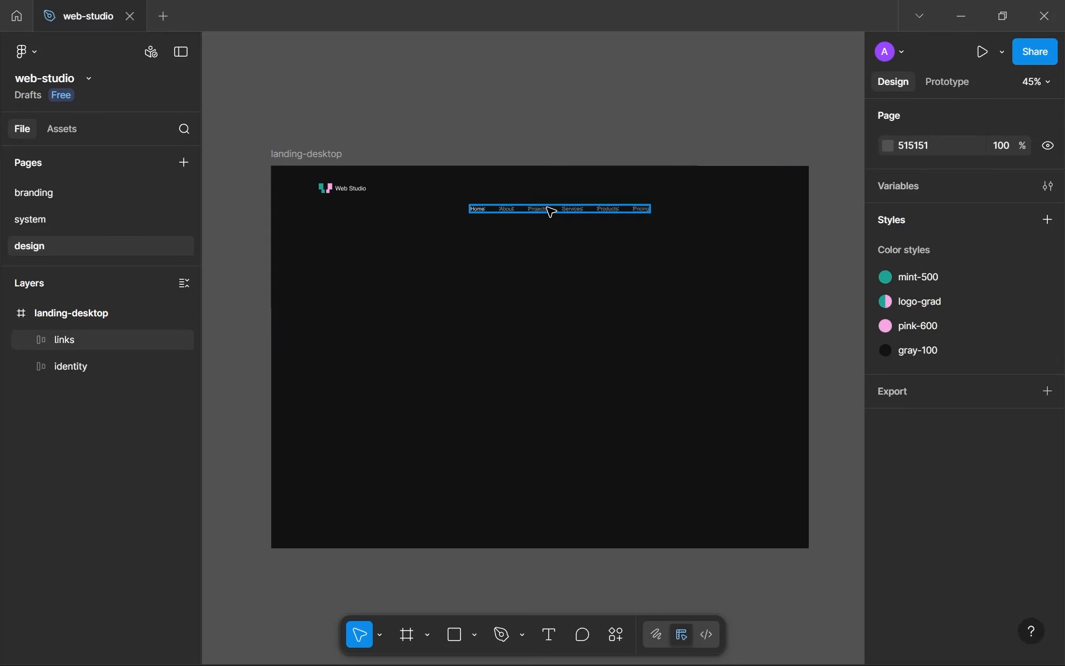
pyautogui.moveTo(550, 211); pyautogui.dragTo(528, 191)
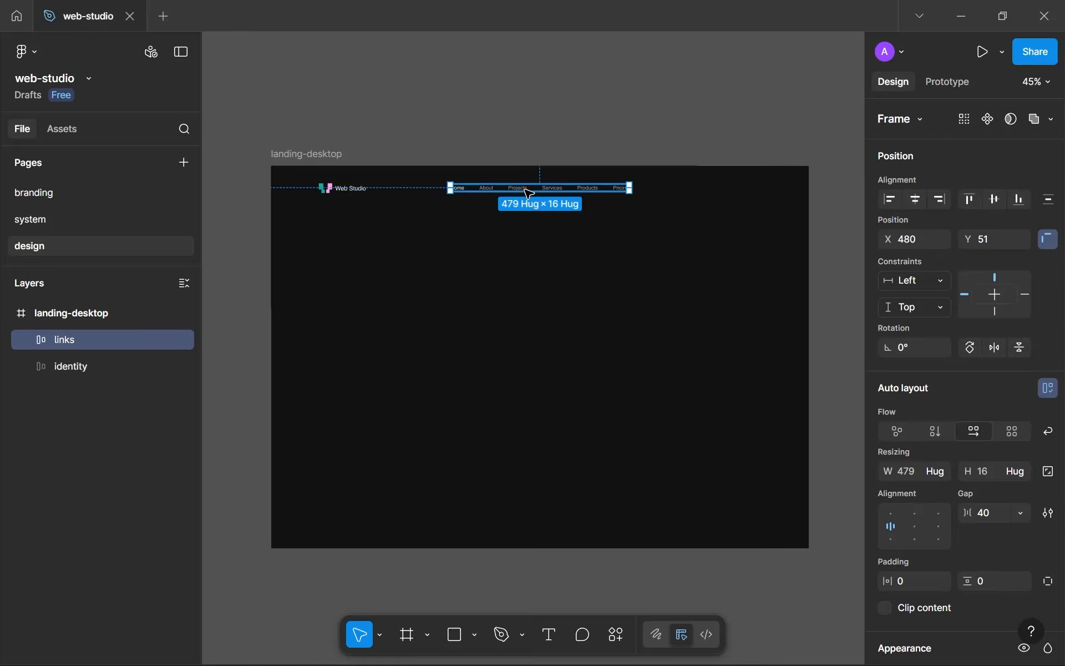
pyautogui.click(499, 285)
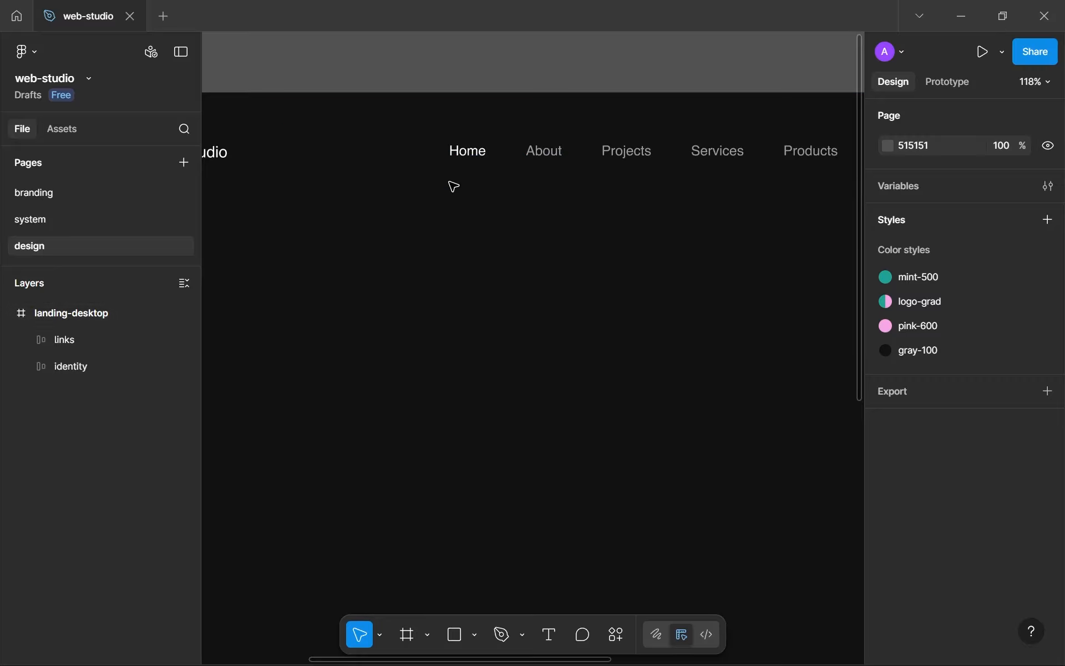
# - Set the font style of the header's Web Studio text to Bold
pyautogui.scroll(-5, 458, 187)
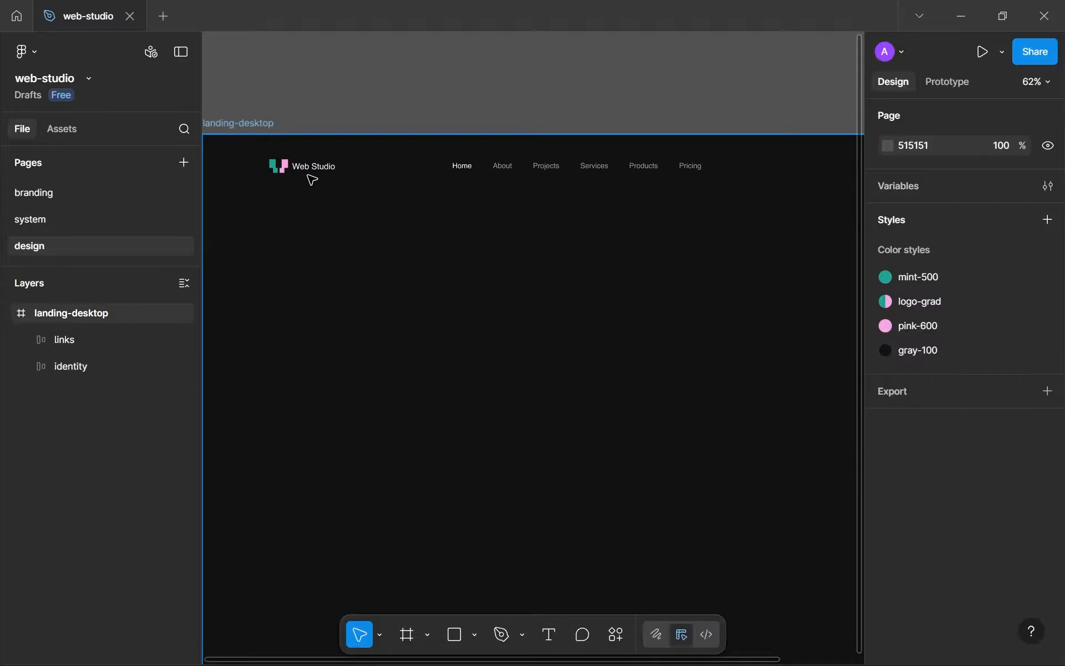
pyautogui.scroll(3, 308, 172)
pyautogui.scroll(-4, 307, 171)
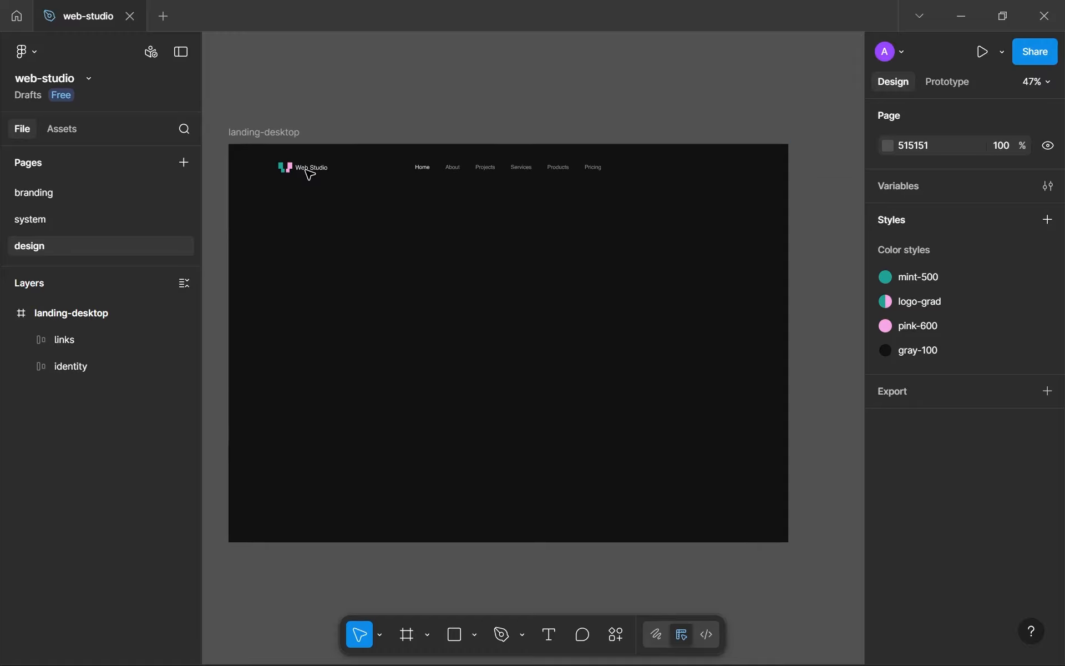
pyautogui.scroll(1, 384, 209)
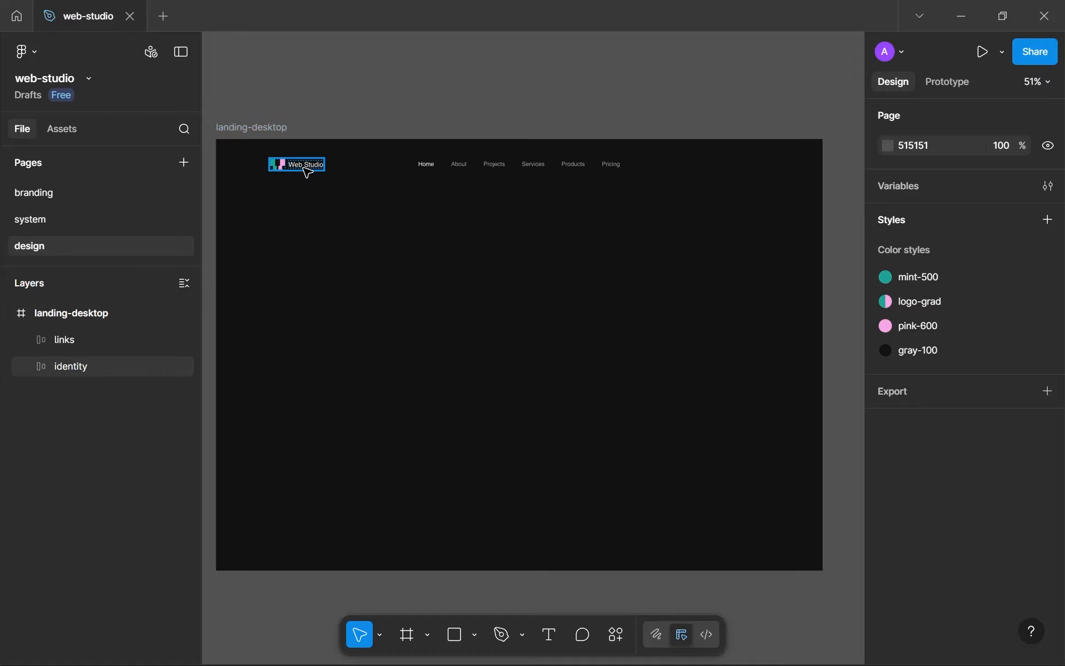
pyautogui.scroll(5, 304, 166)
pyautogui.moveTo(359, 190); pyautogui.dragTo(464, 222)
pyautogui.scroll(1, 464, 222)
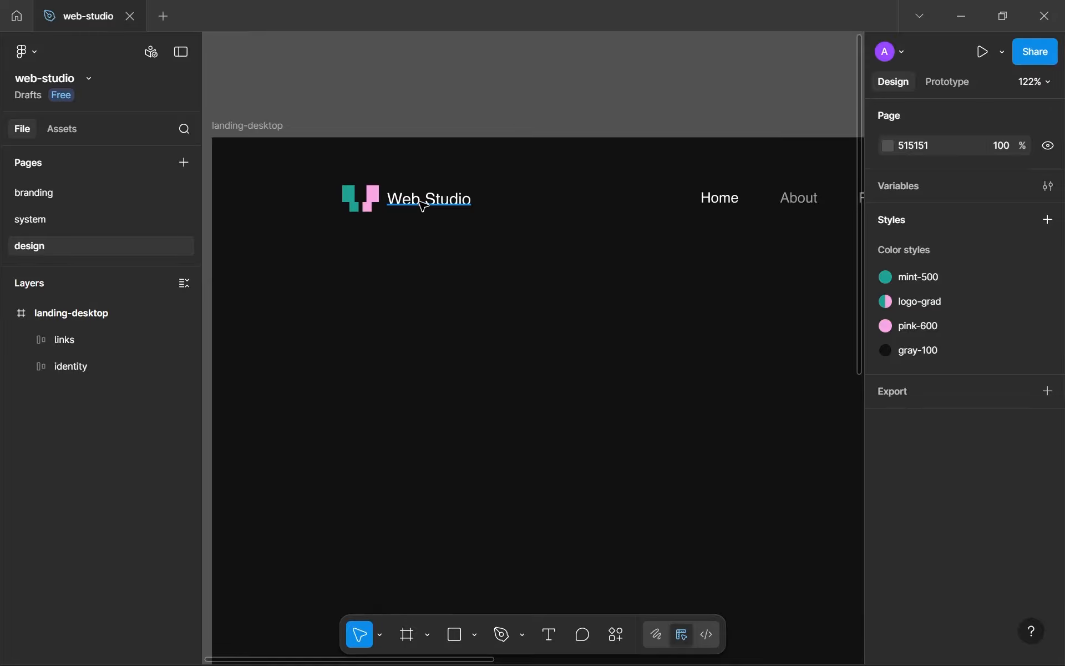
pyautogui.click(423, 206)
pyautogui.scroll(-1, 935, 526)
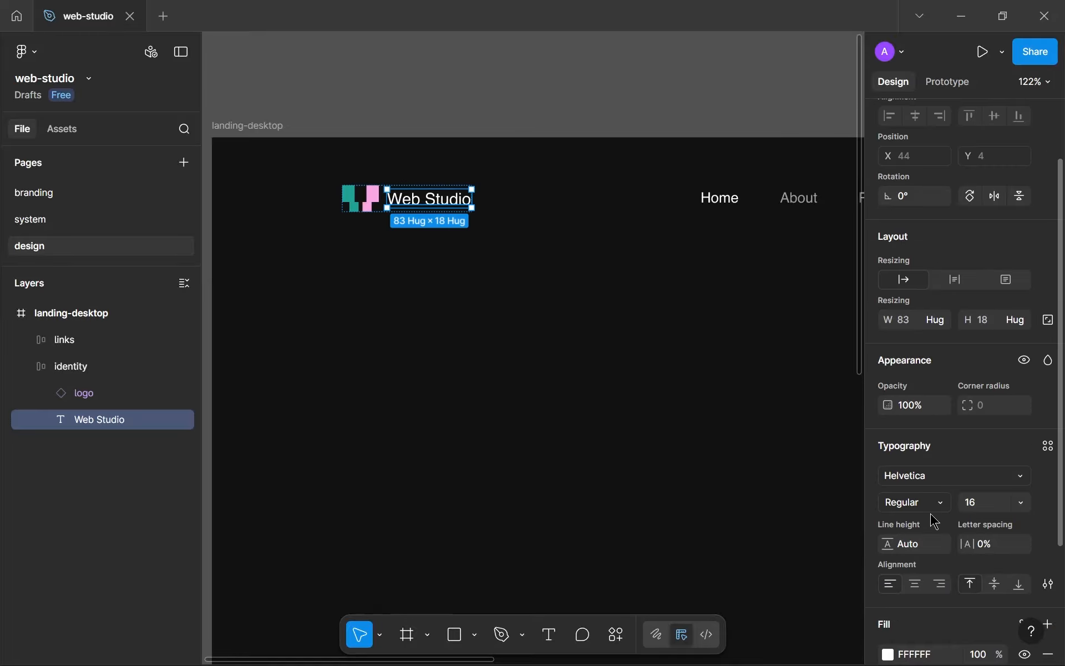
pyautogui.click(934, 510)
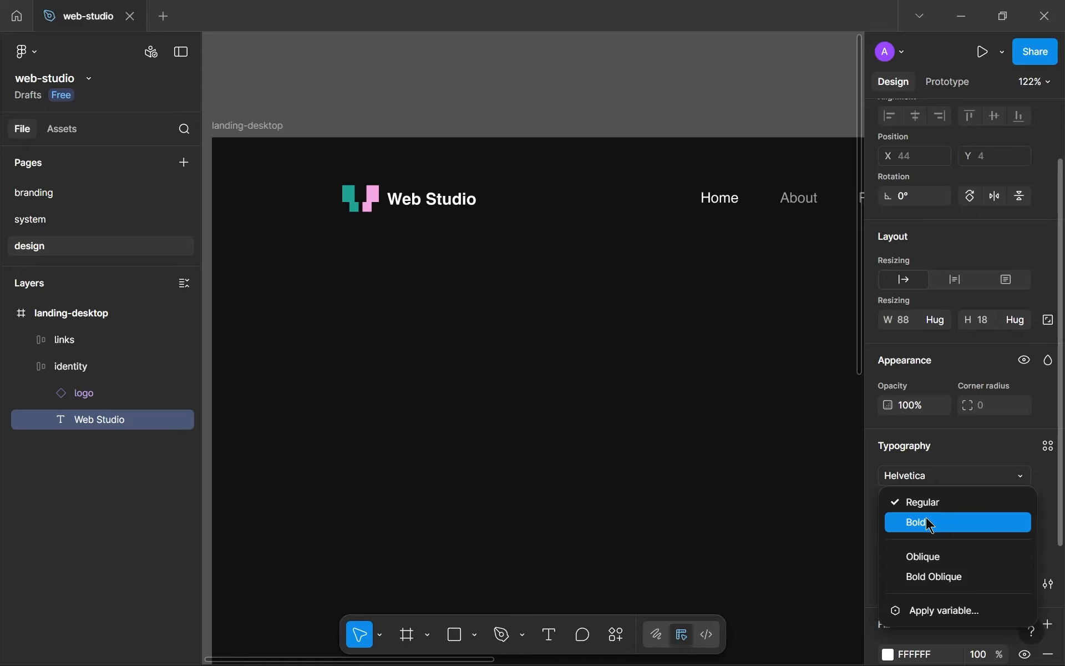
pyautogui.click(621, 410)
# - Undo the last font style change on the Web Studio text
pyautogui.scroll(-5, 577, 397)
pyautogui.moveTo(556, 386); pyautogui.dragTo(340, 186)
pyautogui.scroll(2, 366, 181)
pyautogui.scroll(-1, 368, 182)
pyautogui.scroll(-1, 340, 185)
pyautogui.hotkey('ctrl', 'z')
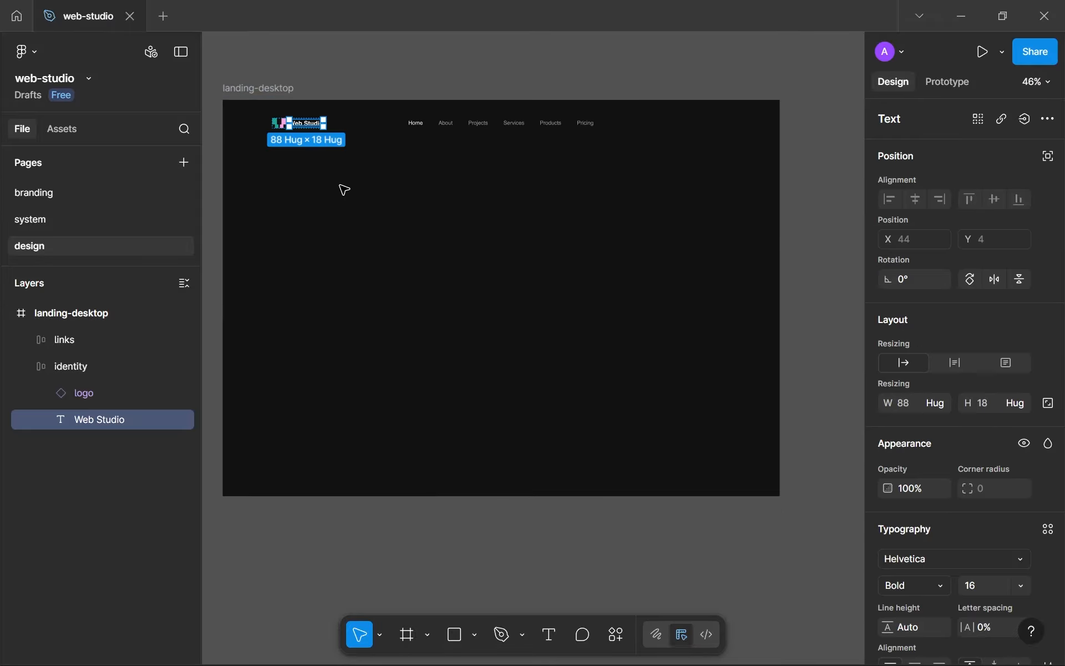
pyautogui.hotkey('ctrl', 'z')
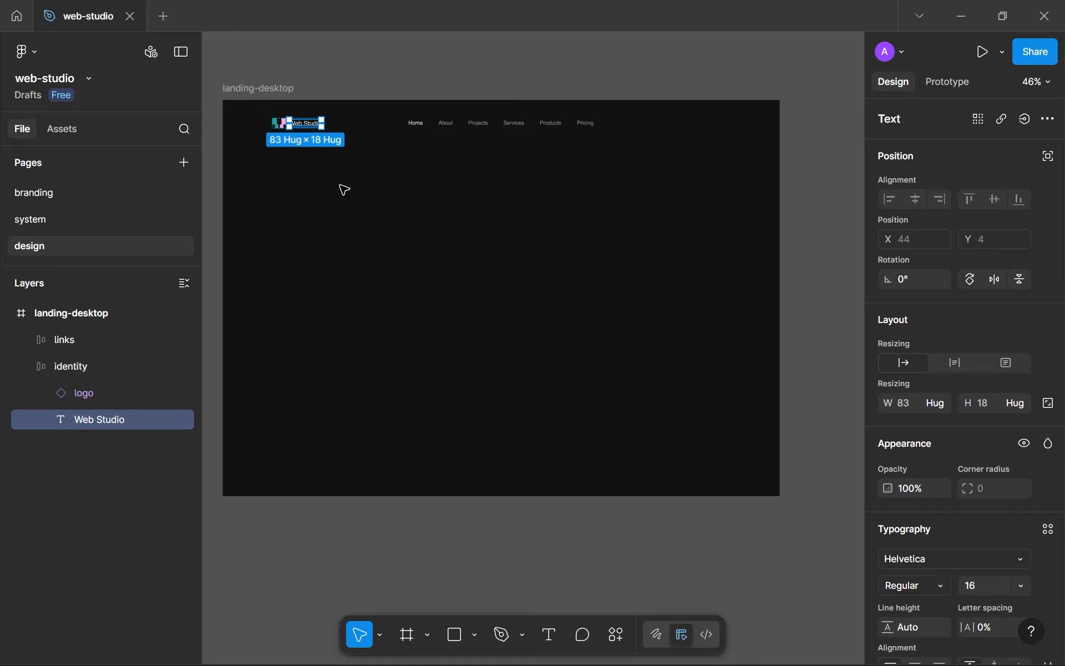
pyautogui.click(344, 189)
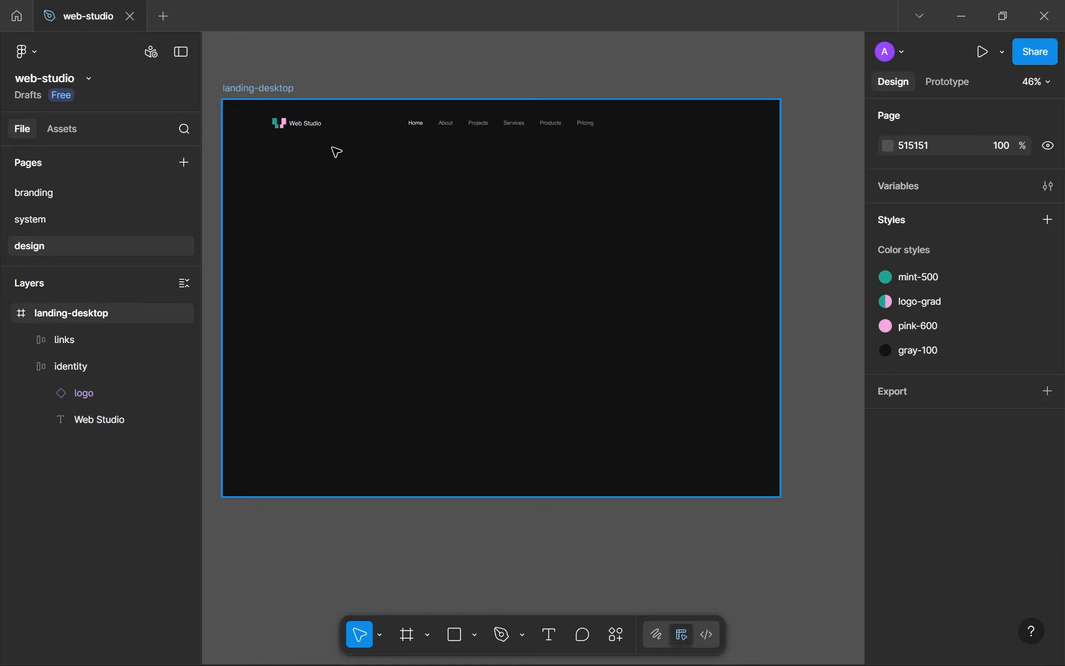
# - Duplicate the identity frame and place the copy directly below the original, at about X 128, Y 103
pyautogui.scroll(5, 336, 152)
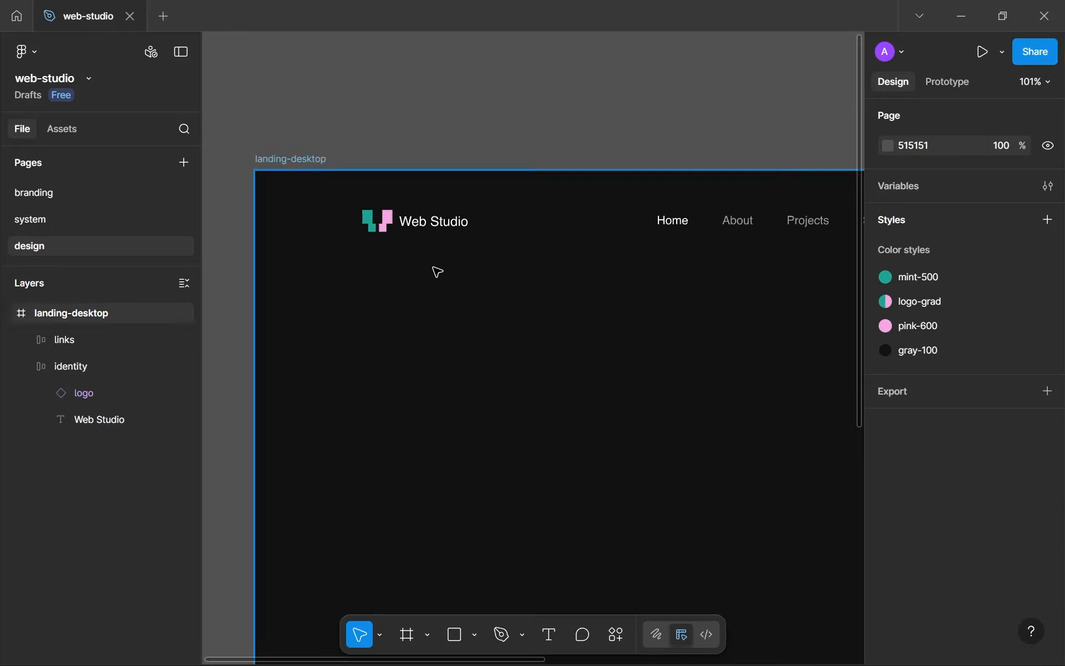
pyautogui.click(386, 229)
pyautogui.scroll(-3, 416, 274)
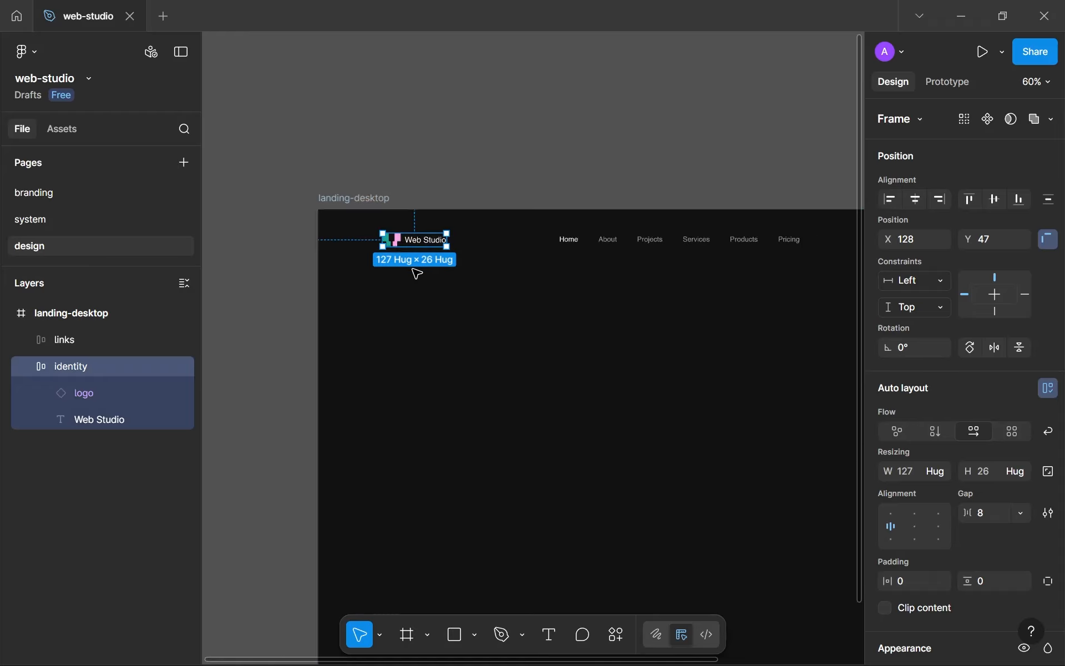
pyautogui.hotkey('ctrl', 'd')
pyautogui.moveTo(391, 240); pyautogui.dragTo(395, 271)
pyautogui.scroll(10, 395, 270)
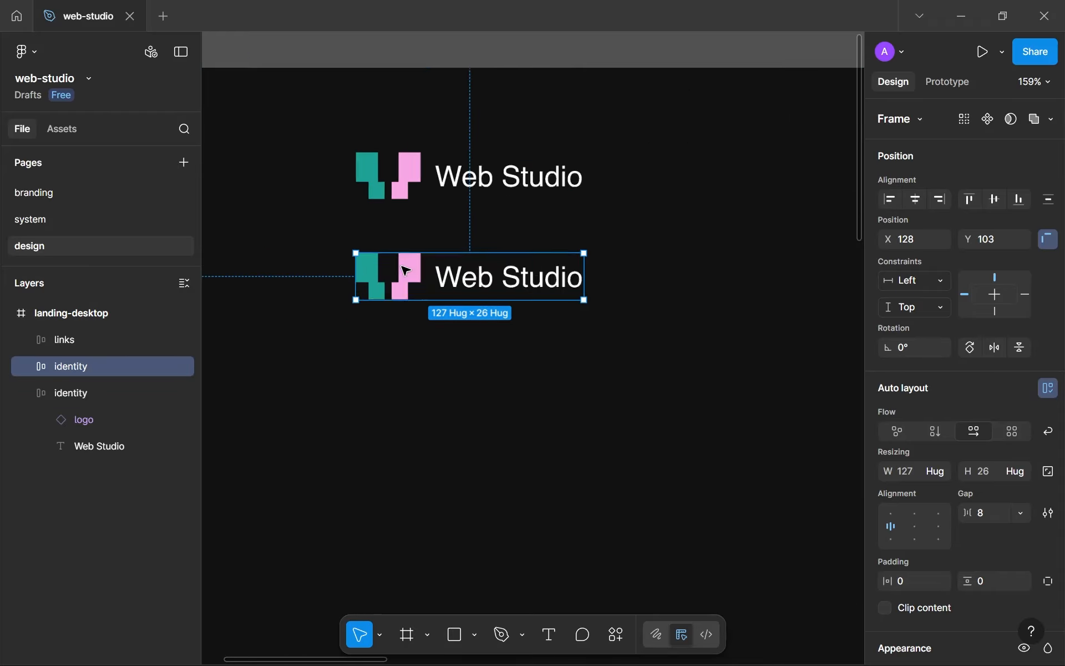
# - Set the Web Studio text in the duplicated identity frame to Bold and compare it with the original above
pyautogui.doubleClick(511, 284)
pyautogui.scroll(-3, 962, 519)
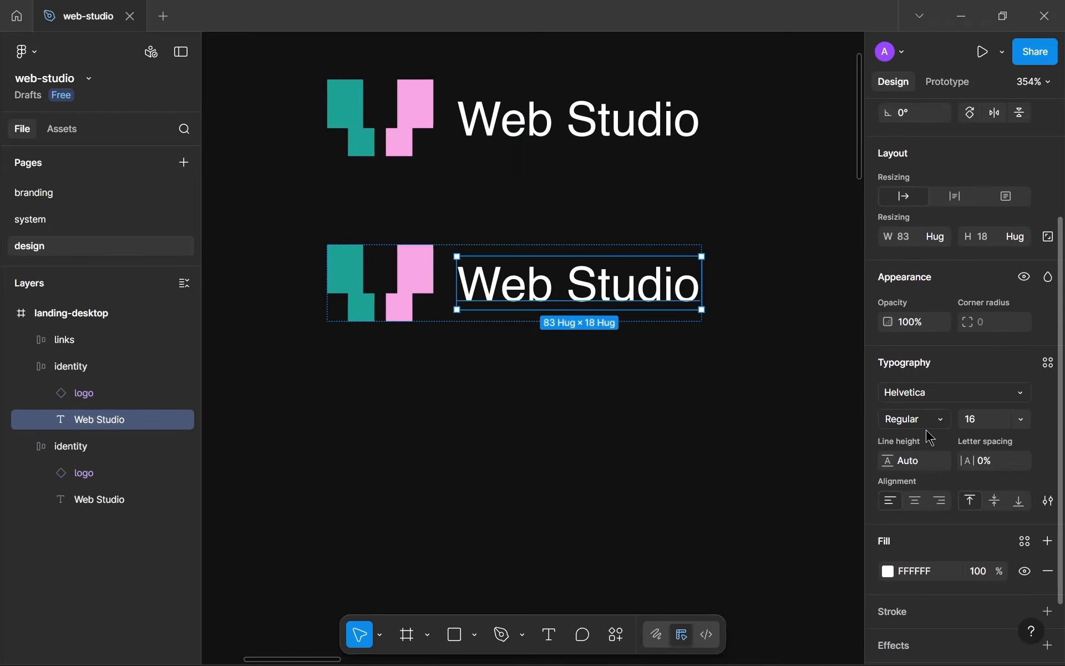
pyautogui.click(921, 419)
pyautogui.click(918, 438)
pyautogui.click(690, 411)
pyautogui.scroll(-2, 691, 413)
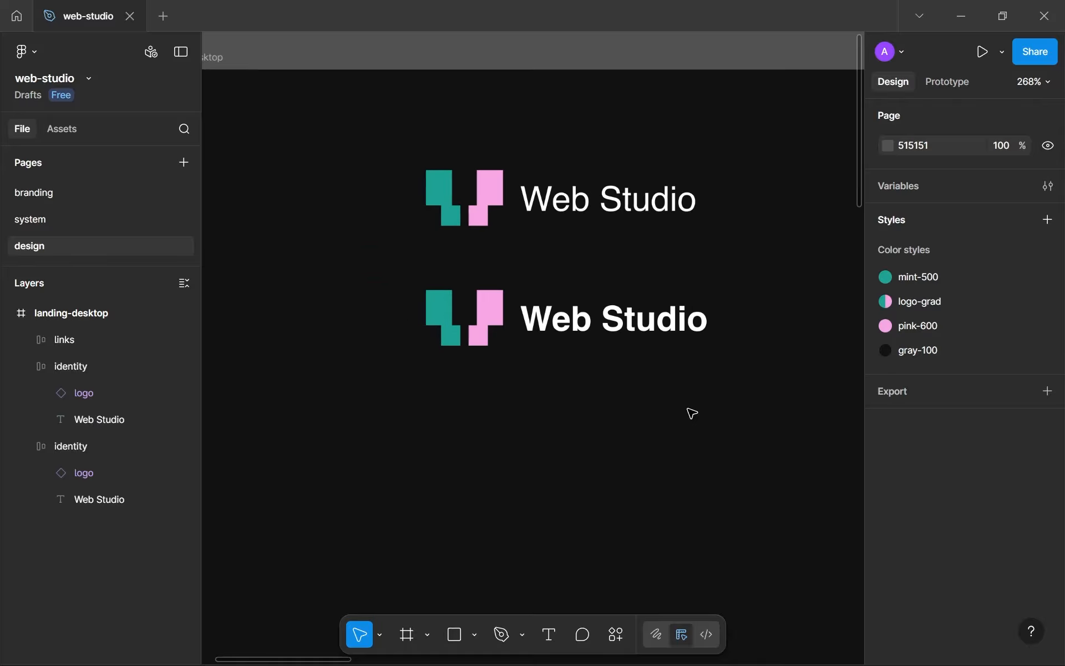
pyautogui.scroll(-1, 666, 407)
pyautogui.scroll(3, 666, 408)
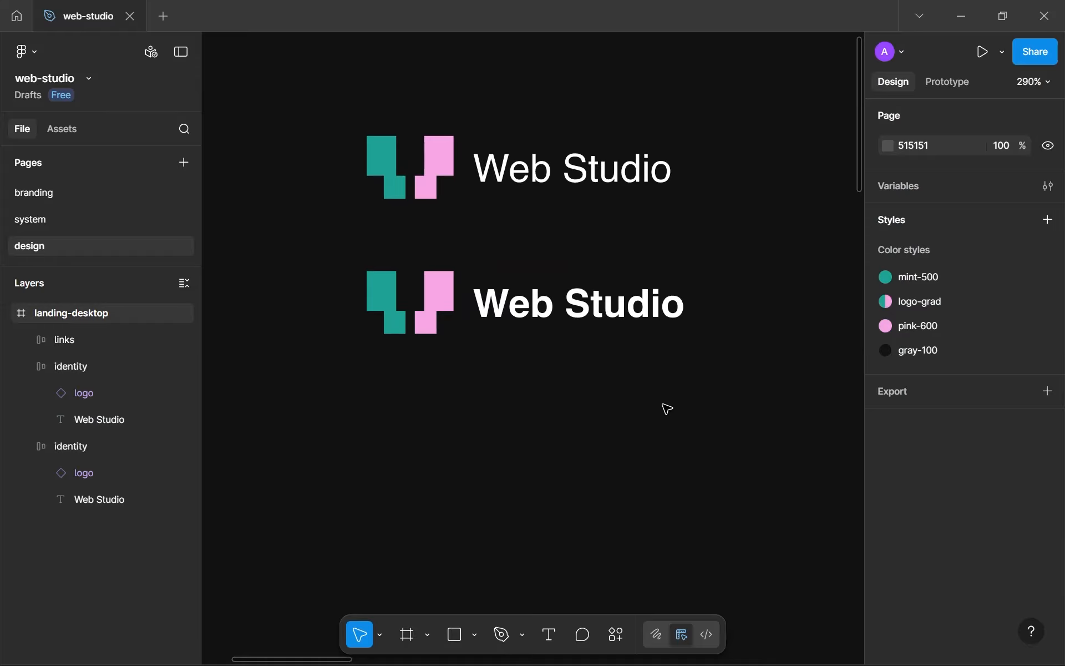
# - Delete the original identity frame with the regular text and move the bold copy up to about X 128, Y 32
pyautogui.scroll(-5, 666, 407)
pyautogui.click(566, 363)
pyautogui.click(580, 291)
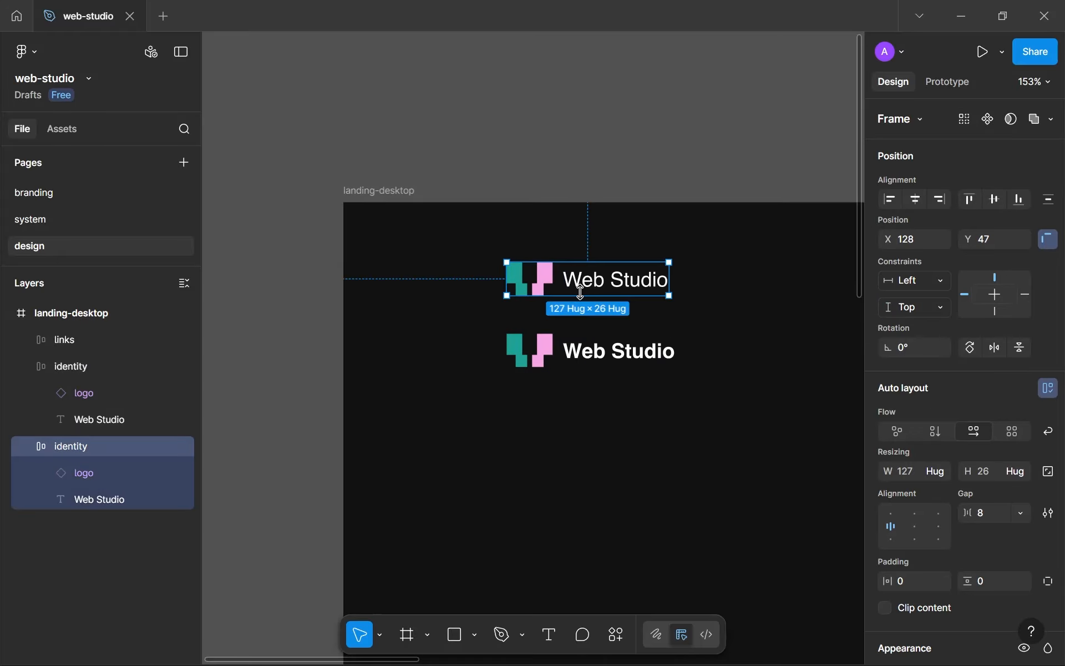
pyautogui.press('Delete')
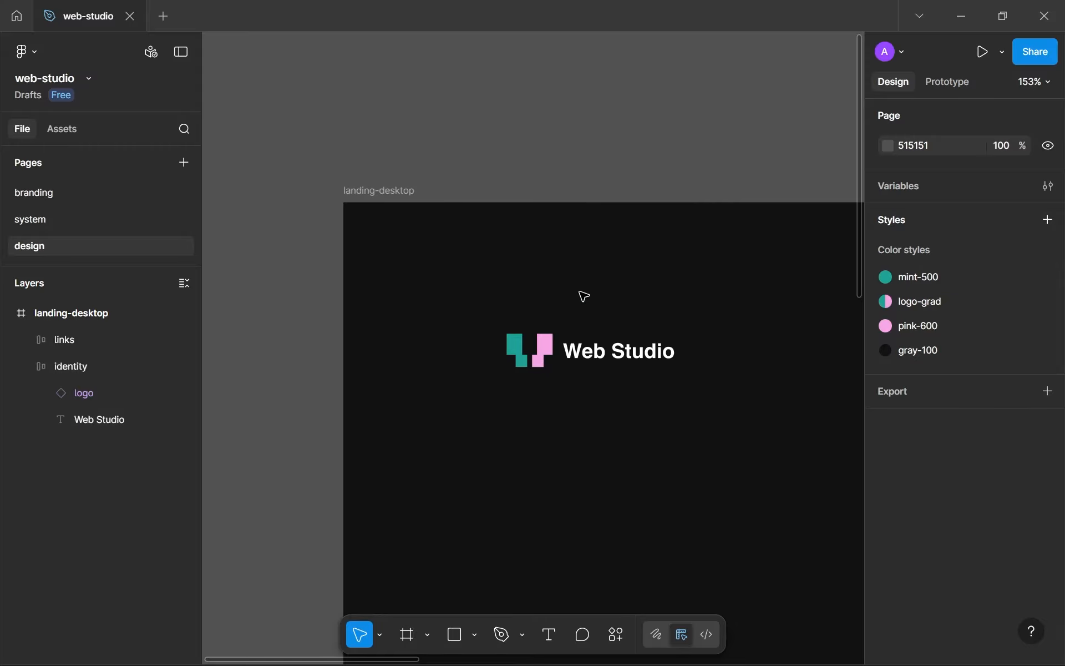
pyautogui.click(582, 361)
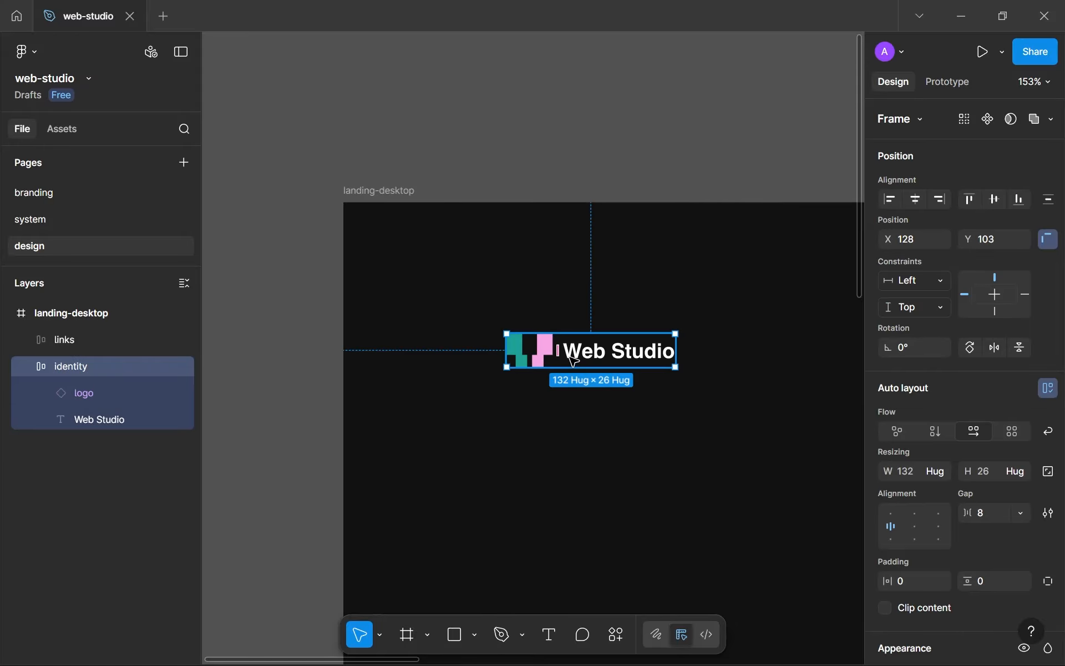
pyautogui.moveTo(573, 361); pyautogui.dragTo(584, 272)
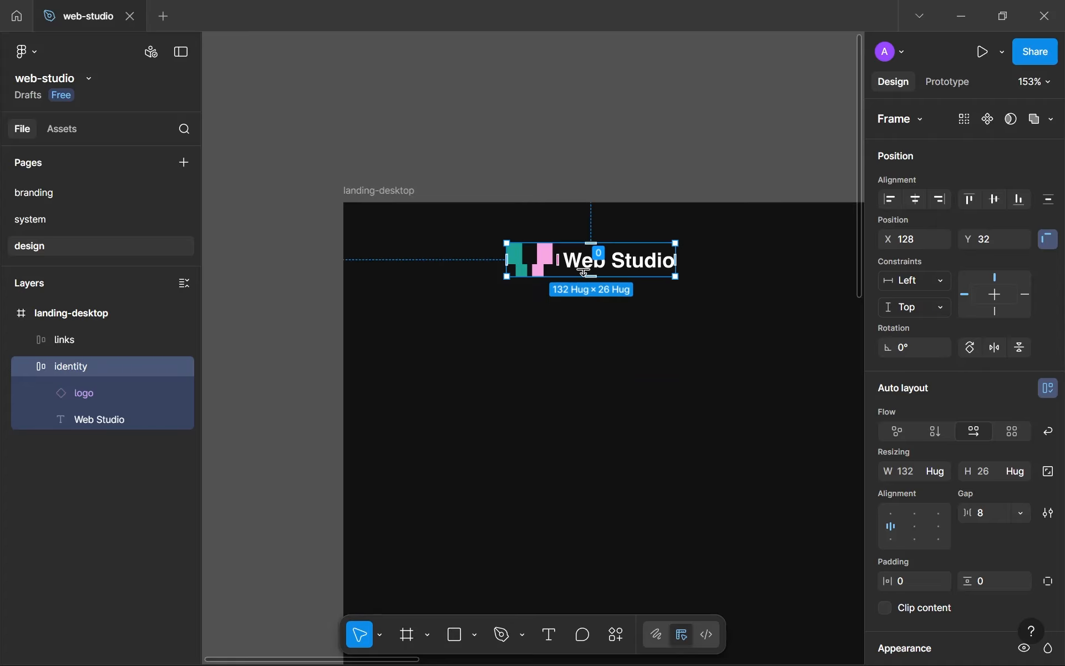
# - Move the links row up slightly so it lines up vertically with the logo identity in the header
pyautogui.click(599, 312)
pyautogui.scroll(-4, 600, 311)
pyautogui.moveTo(600, 311); pyautogui.dragTo(335, 252)
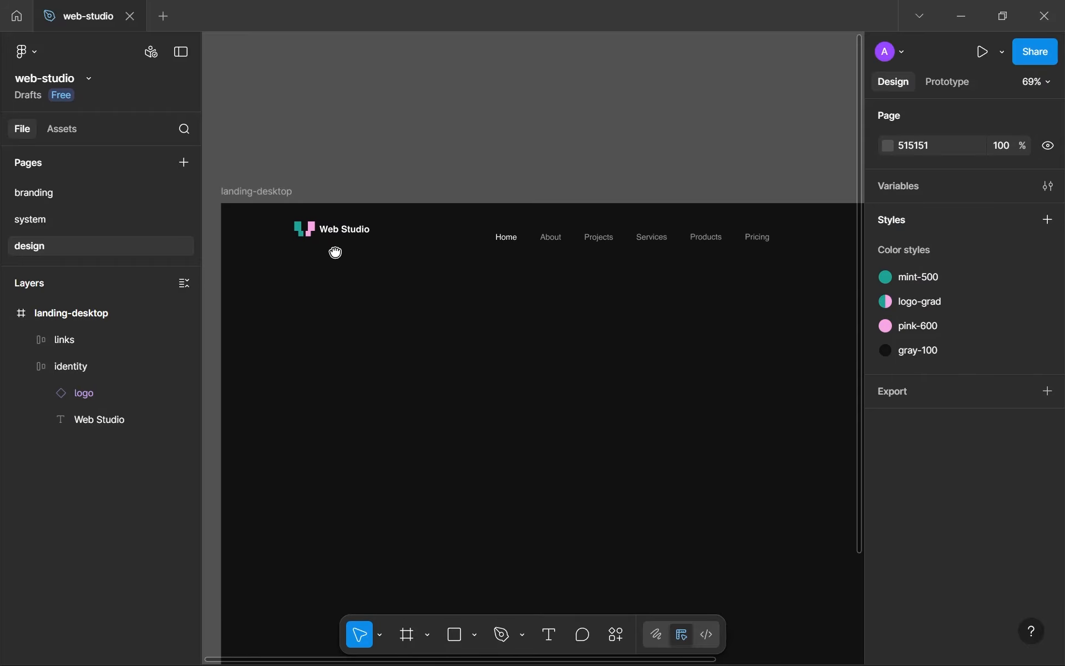
pyautogui.scroll(6, 338, 255)
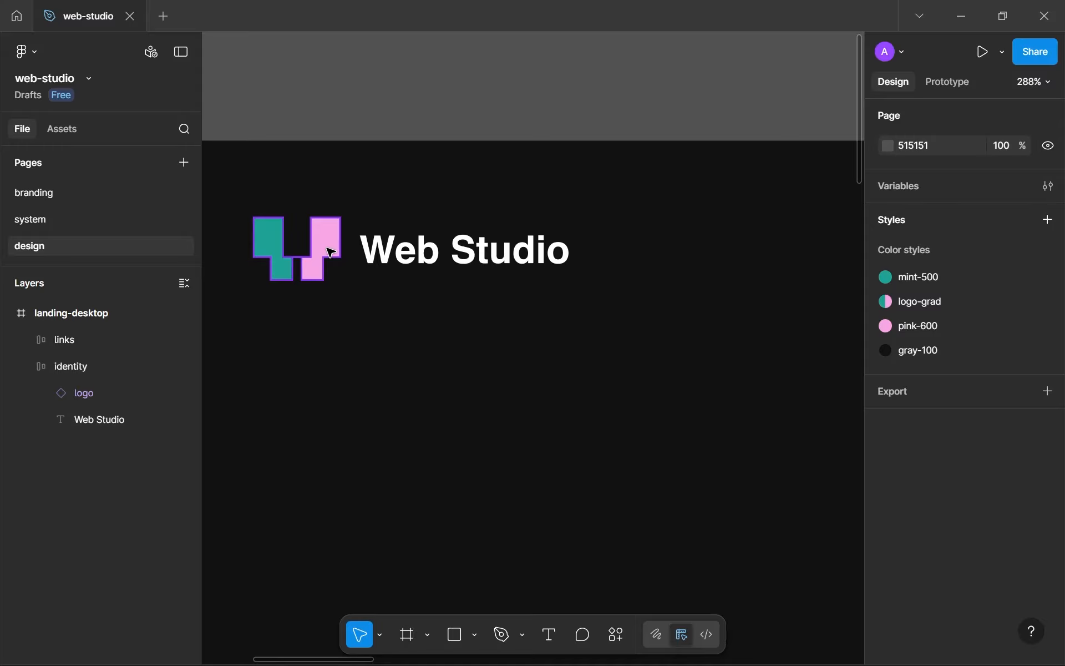
pyautogui.scroll(-9, 338, 262)
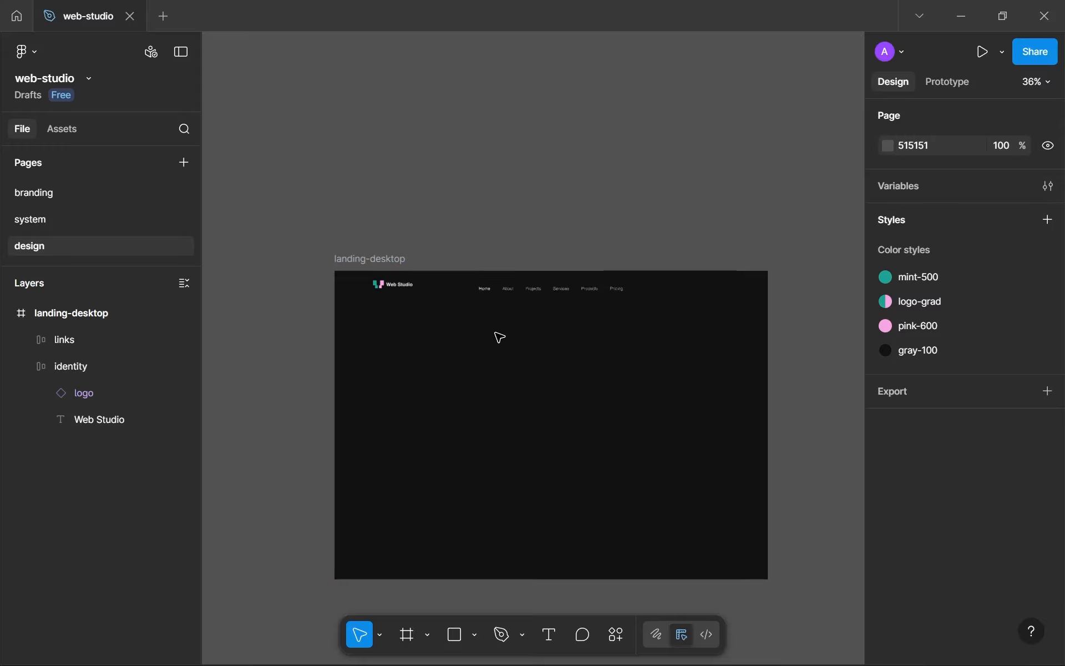
pyautogui.scroll(1, 397, 246)
pyautogui.scroll(5, 483, 283)
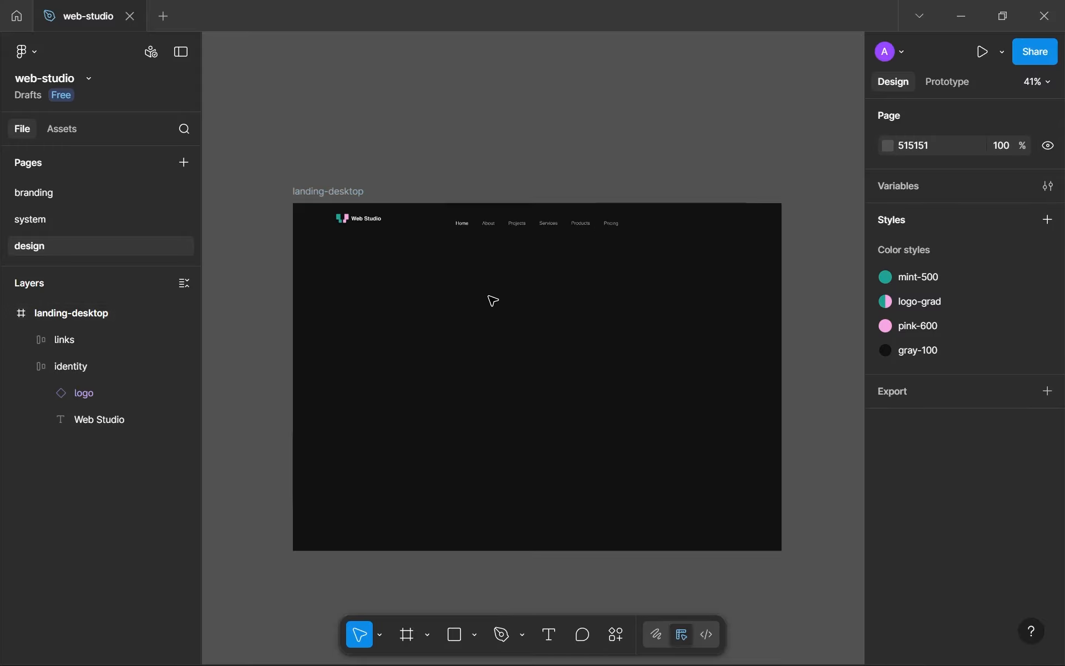
pyautogui.moveTo(464, 292); pyautogui.dragTo(467, 299)
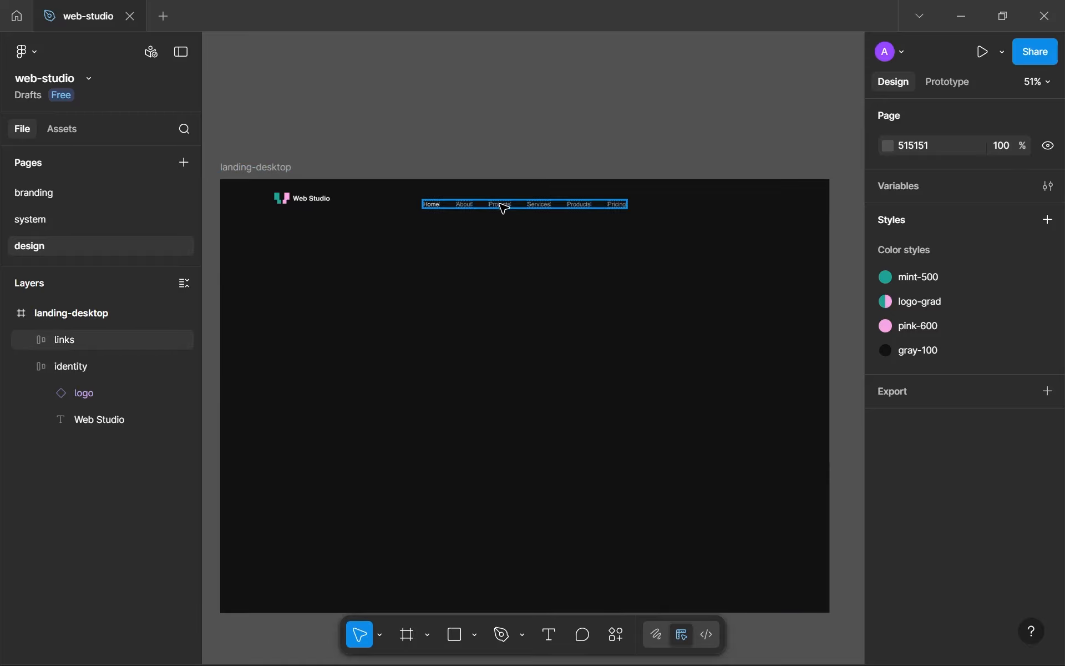
pyautogui.moveTo(503, 209)
pyautogui.mouseDown()
pyautogui.moveTo(510, 202)
pyautogui.moveTo(493, 198)
pyautogui.moveTo(504, 202)
pyautogui.mouseUp()
pyautogui.click(476, 271)
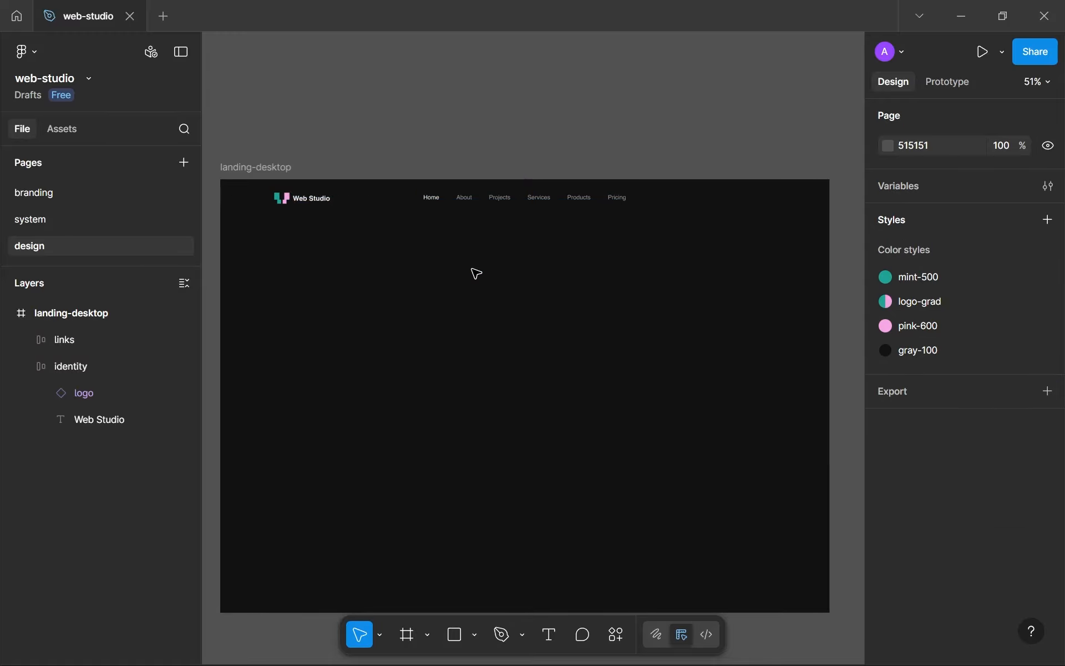
# - Create a color style named gray-600 from the 9D9D9D fill of the About link
pyautogui.scroll(5, 472, 230)
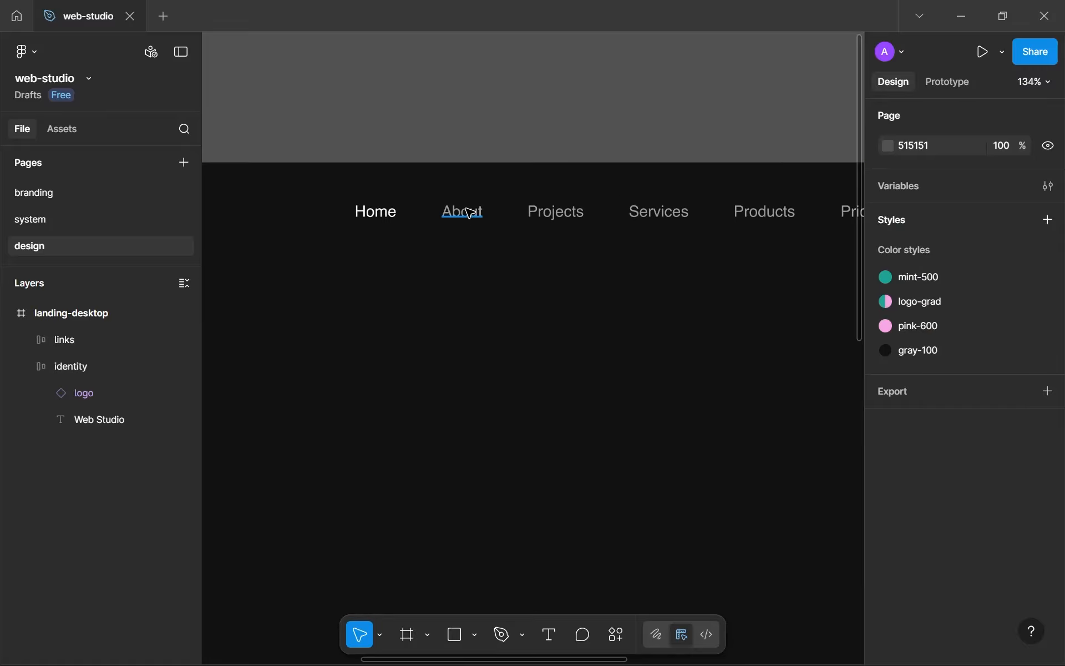
pyautogui.doubleClick(471, 214)
pyautogui.scroll(-3, 1007, 339)
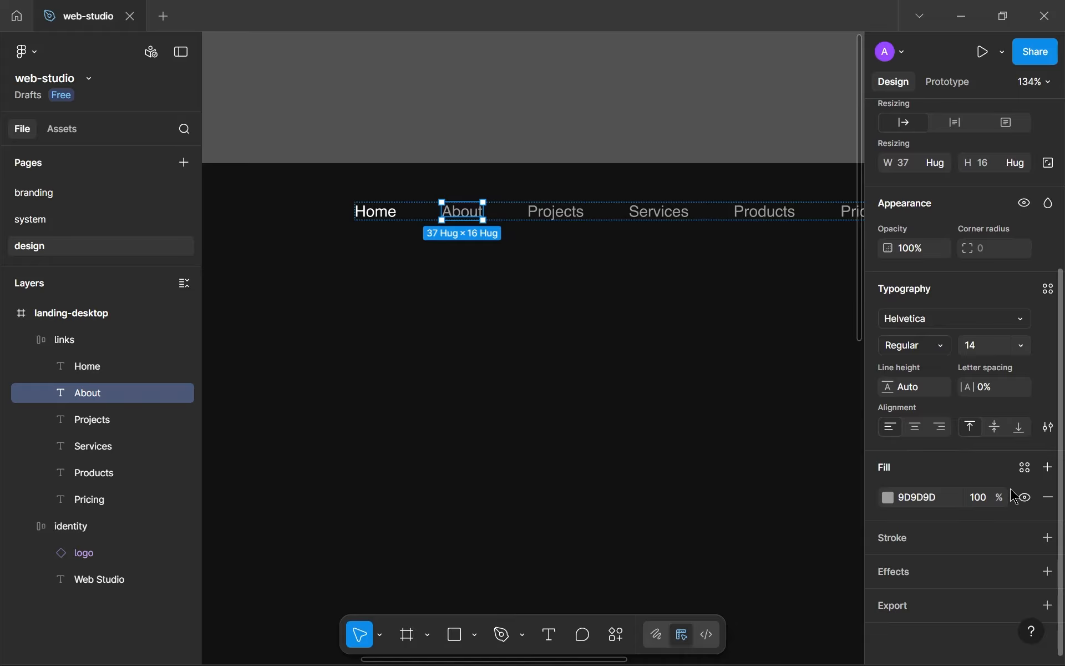
pyautogui.click(1025, 467)
pyautogui.click(824, 313)
pyautogui.write('gray-600')
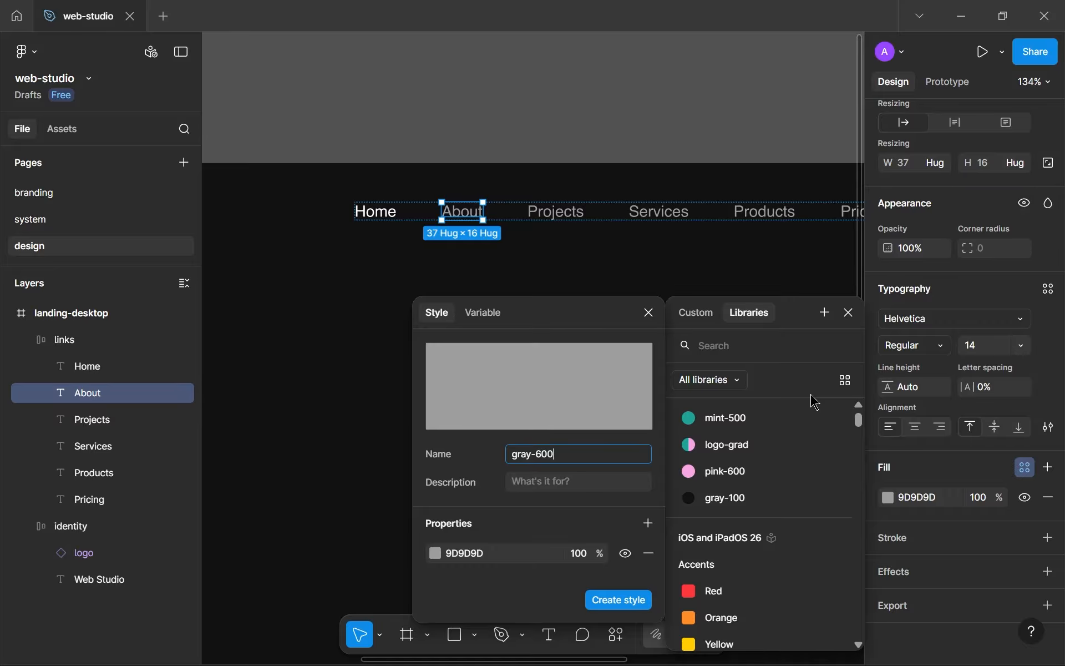
pyautogui.press('Return')
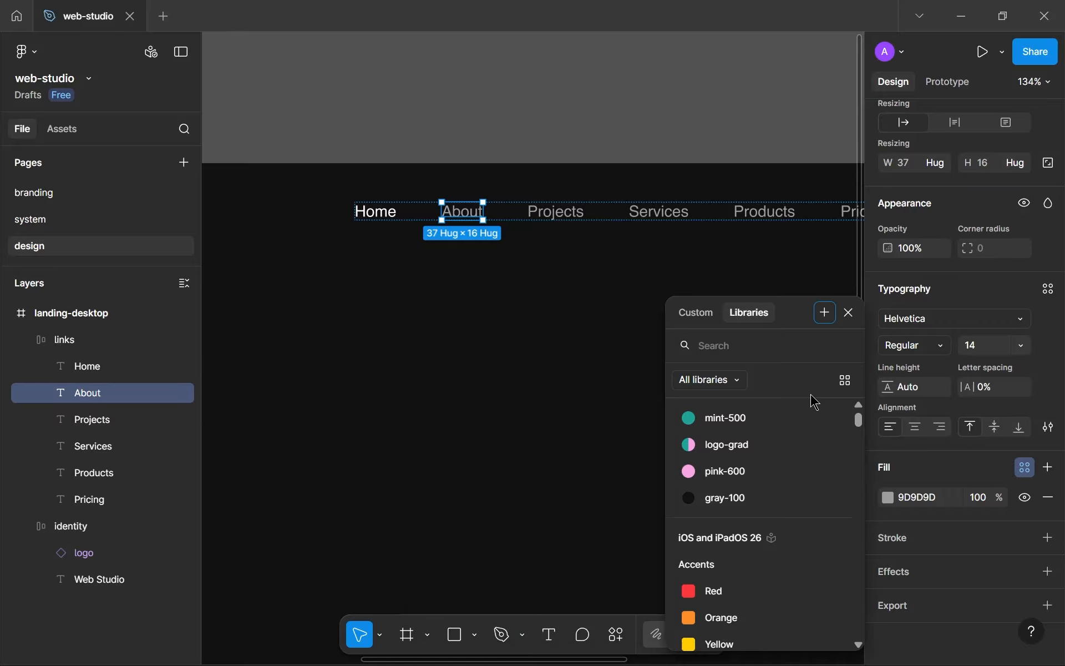
pyautogui.click(514, 393)
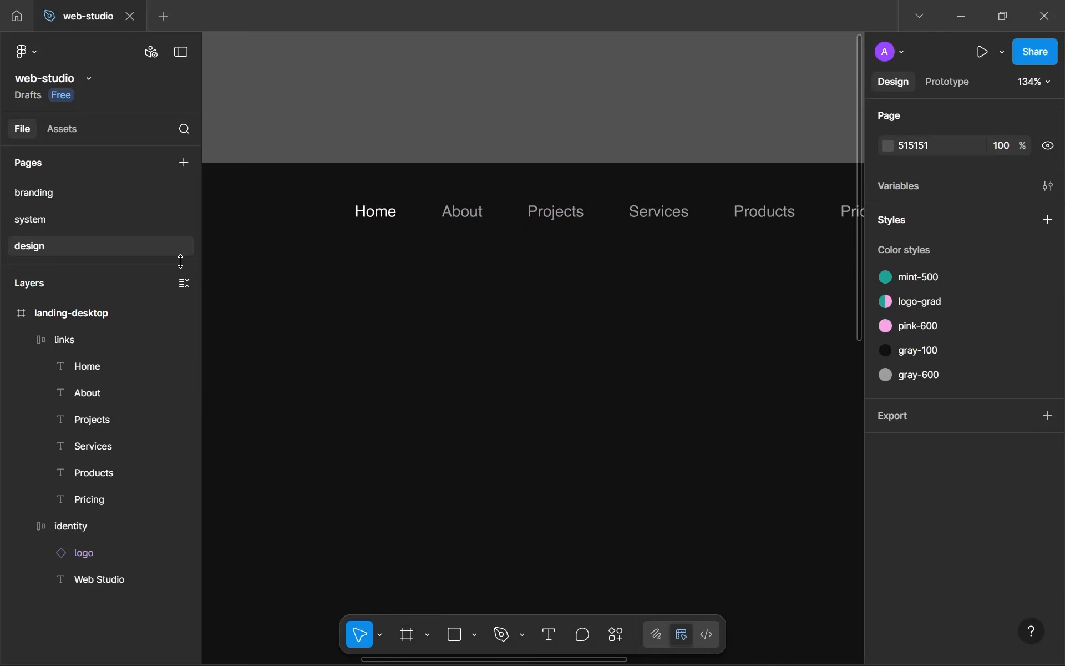
# - Apply the gray-600 style to the remaining 9D9D9D color used in the landing-desktop frame
pyautogui.click(546, 418)
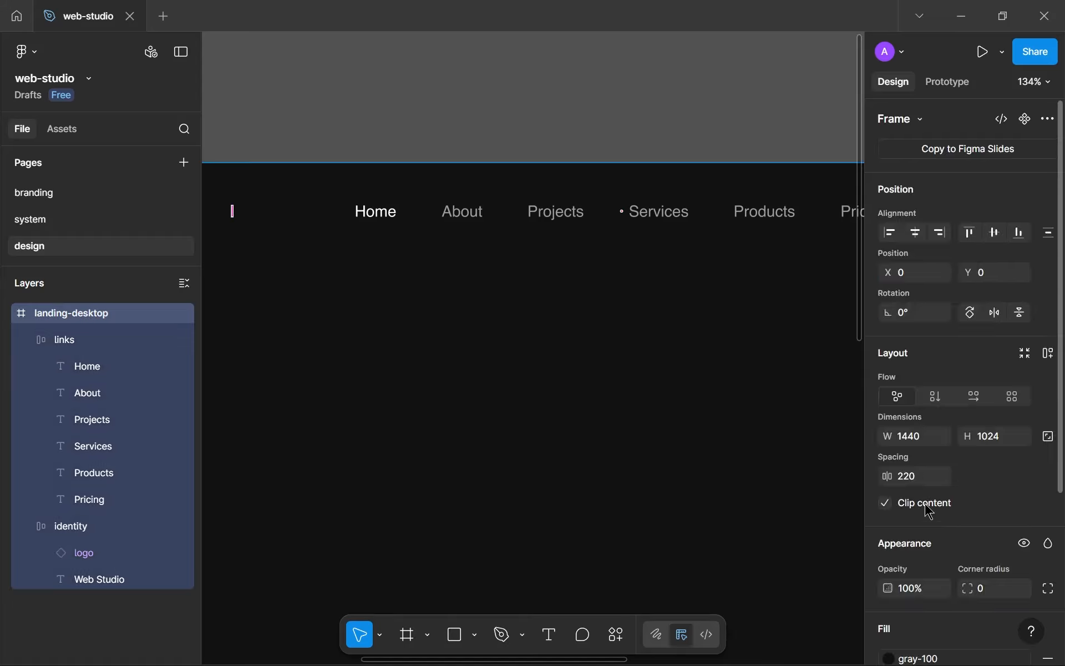
pyautogui.scroll(-4, 932, 513)
pyautogui.click(913, 538)
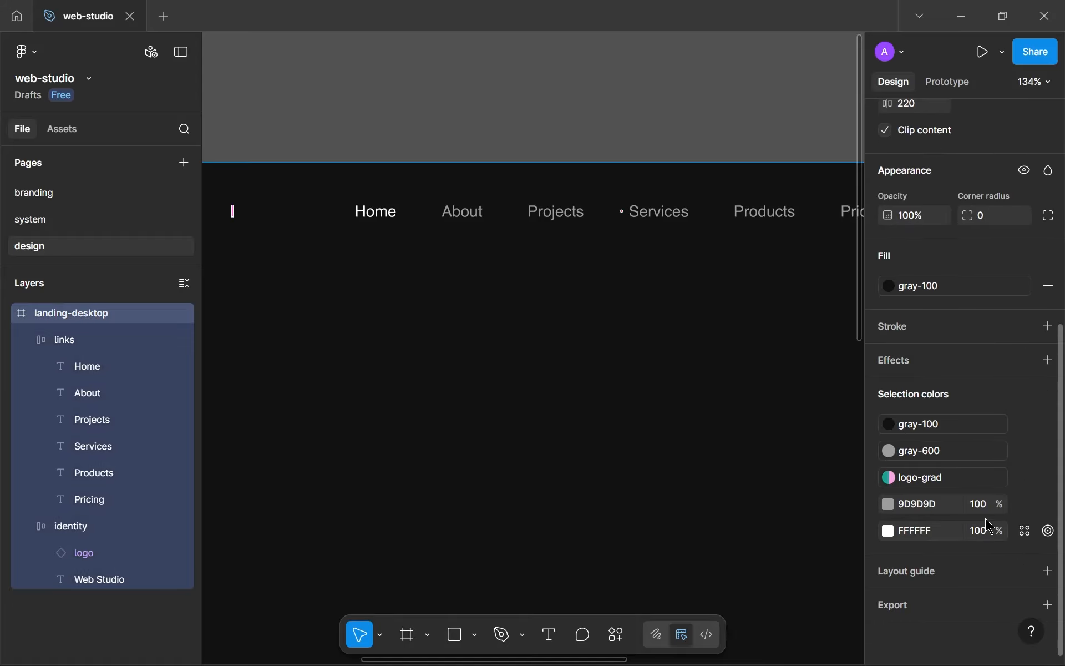
pyautogui.click(1025, 503)
pyautogui.click(700, 500)
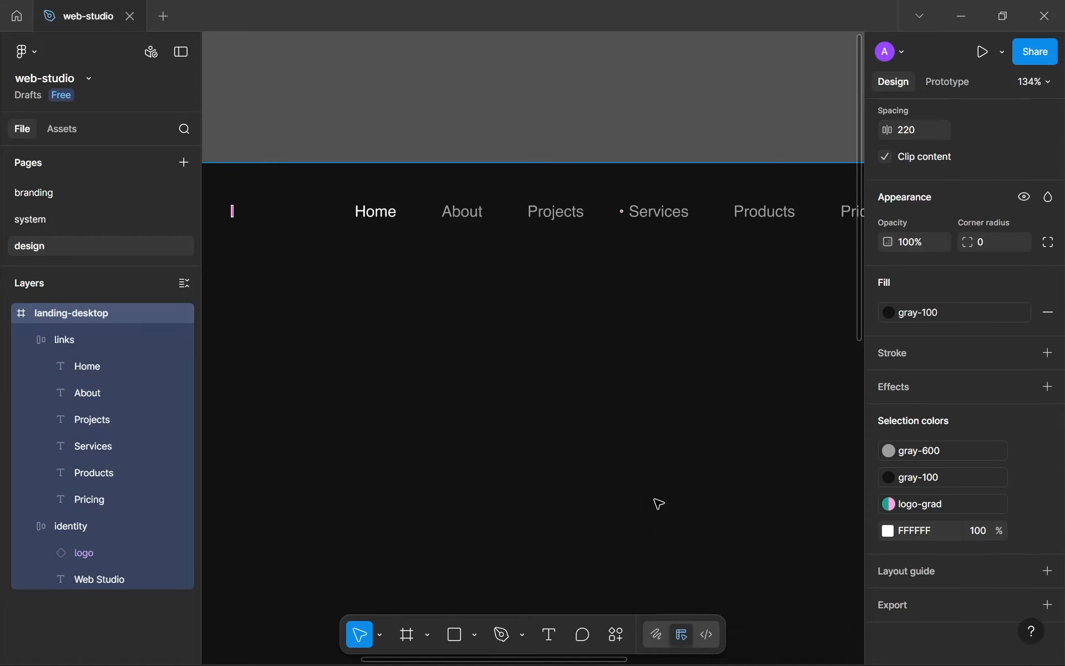
# - On the system page, duplicate the gray-100 swatch and wrap both swatches in a horizontal auto layout frame
pyautogui.click(43, 217)
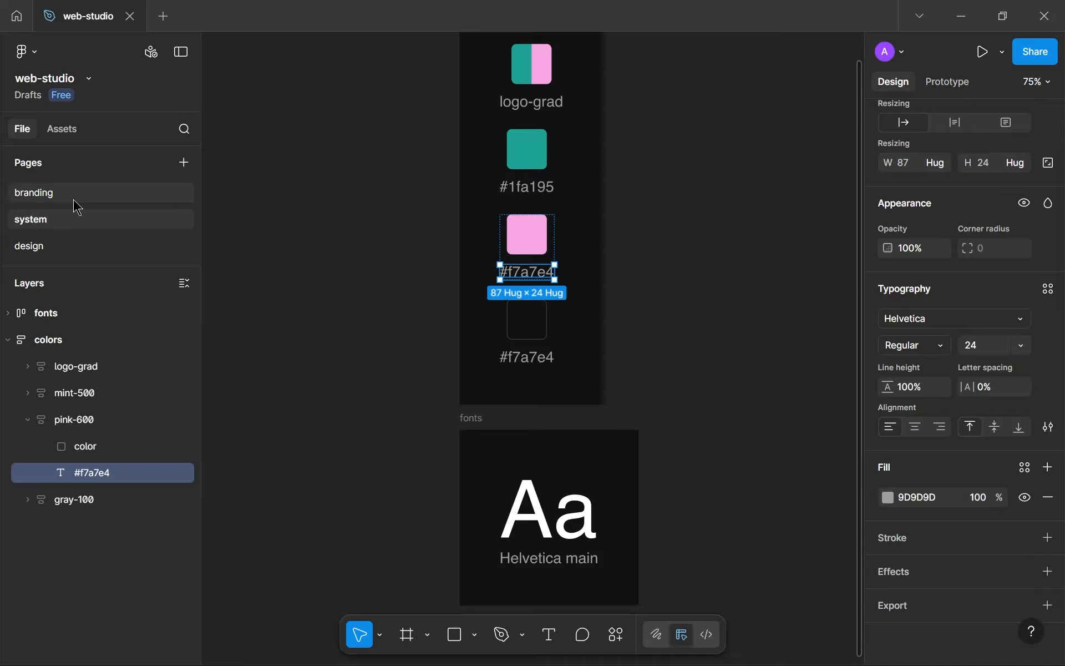
pyautogui.click(542, 317)
pyautogui.hotkey('ctrl', 'd')
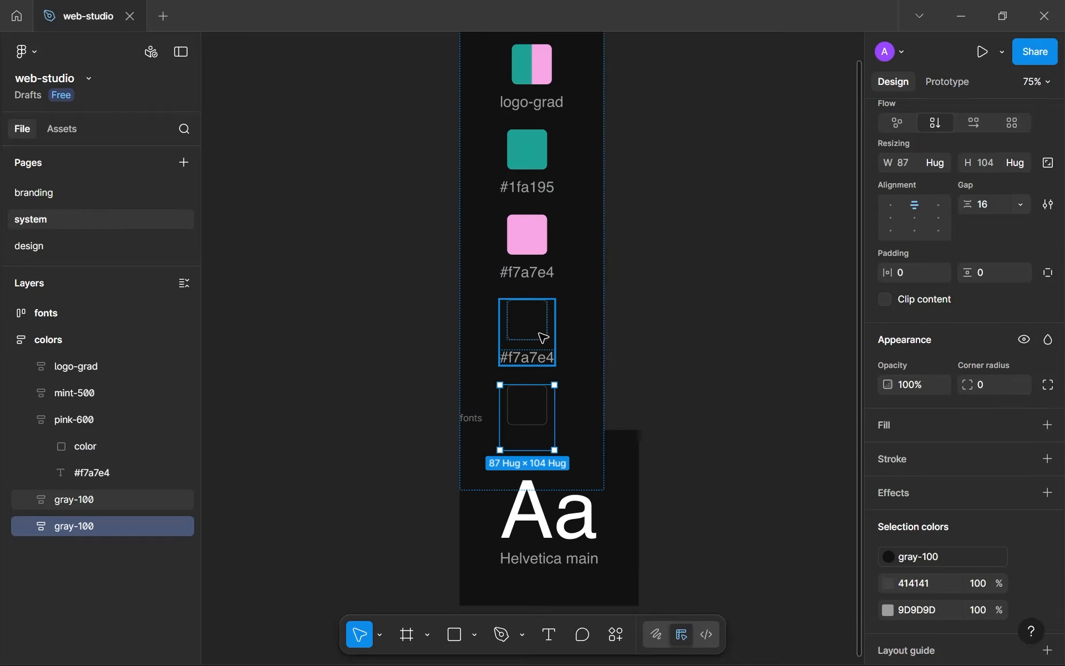
pyautogui.keyDown('shift'); pyautogui.click(543, 339); pyautogui.keyUp('shift')
pyautogui.hotkey('shift', 'a')
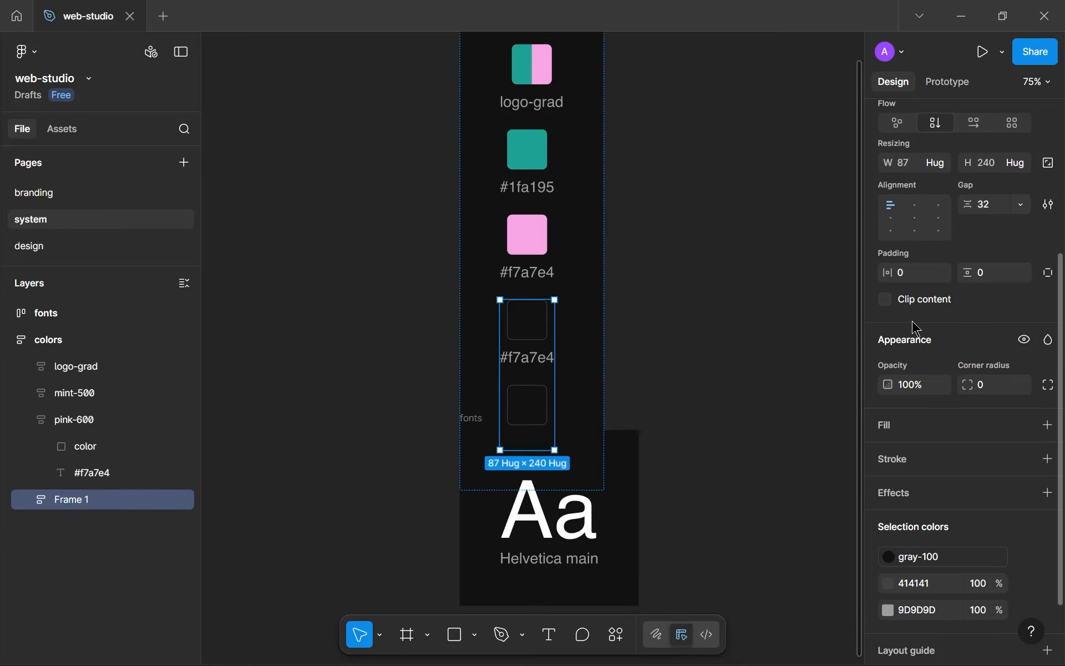
pyautogui.scroll(5, 915, 328)
pyautogui.click(973, 362)
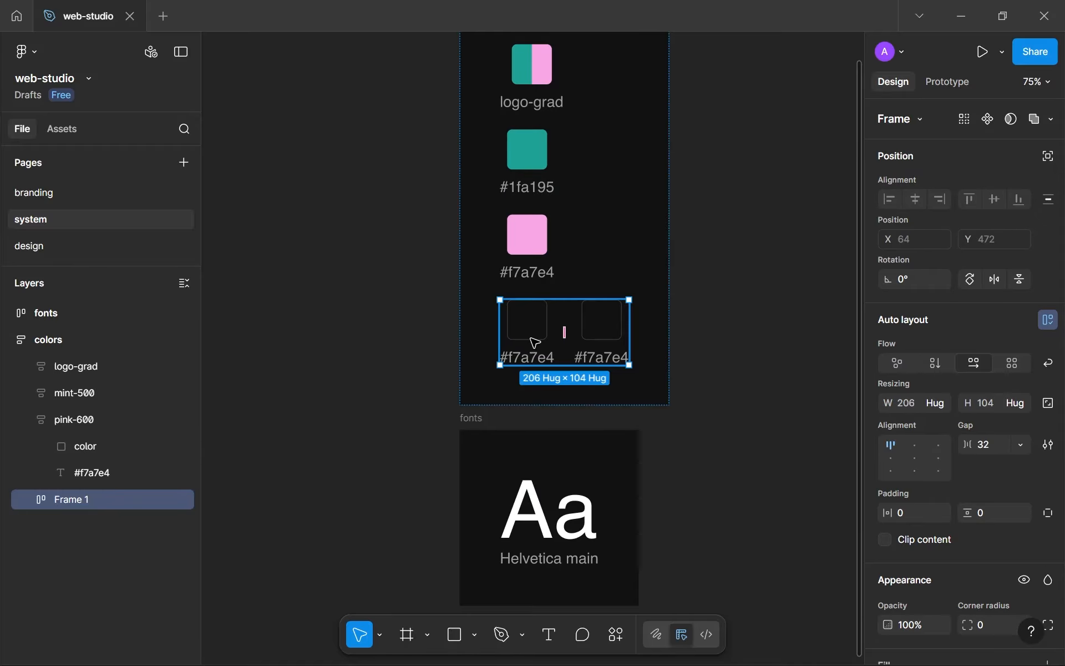
# - Rename the new swatch frame as gray and collapse the pink-600 layer group
pyautogui.doubleClick(83, 500)
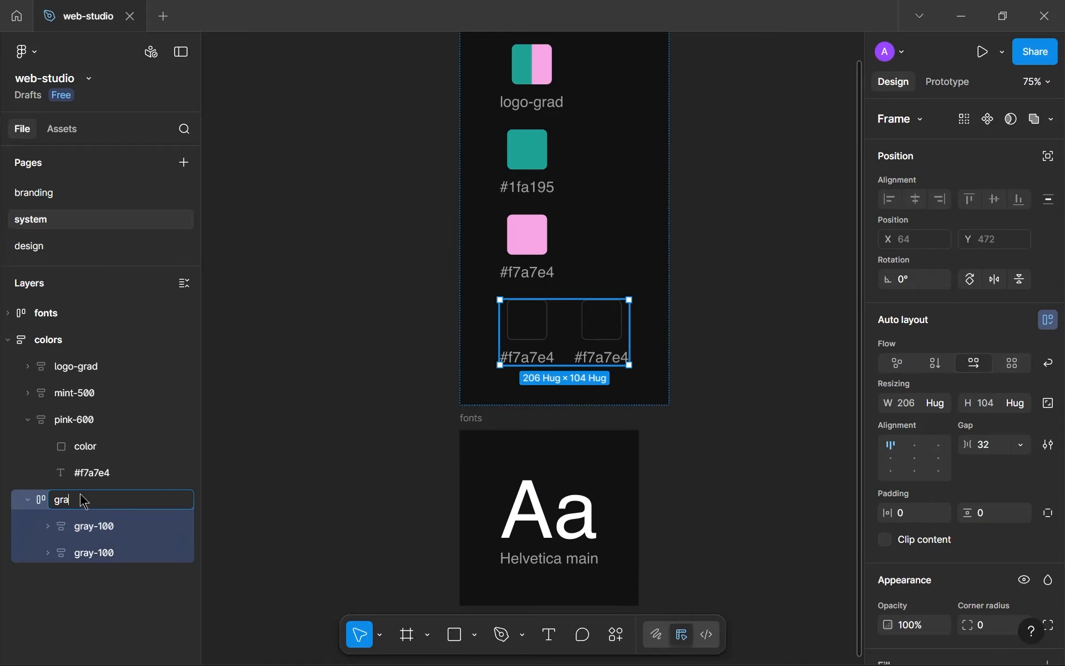
pyautogui.write('gray')
pyautogui.press('Return')
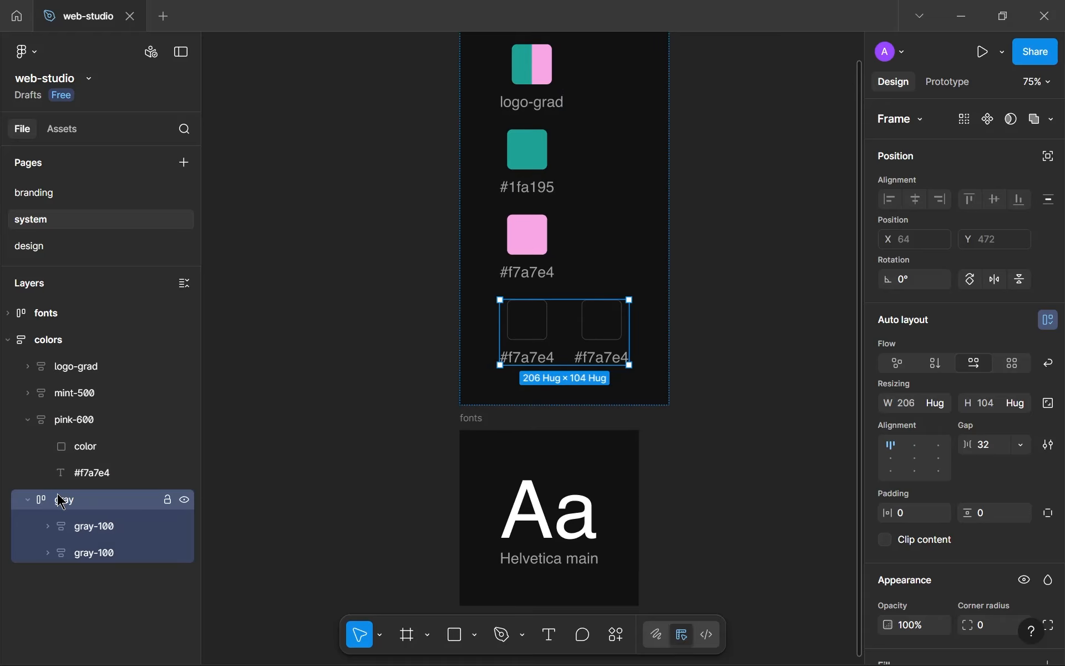
pyautogui.click(27, 420)
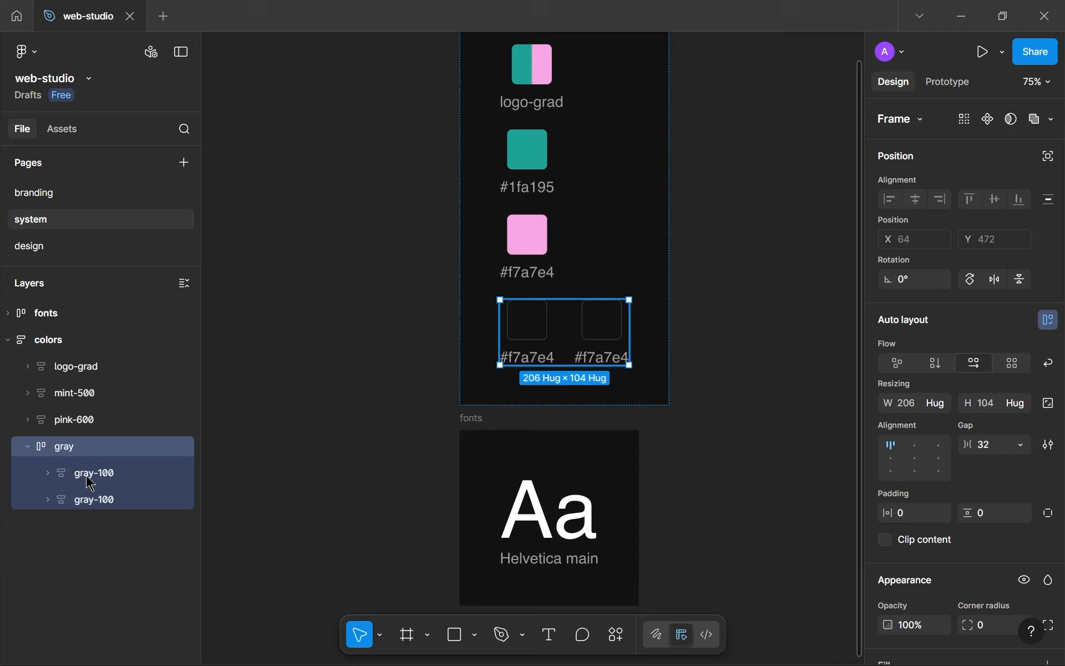
# - Rename the second swatch in the gray frame as gray-600
pyautogui.click(542, 312)
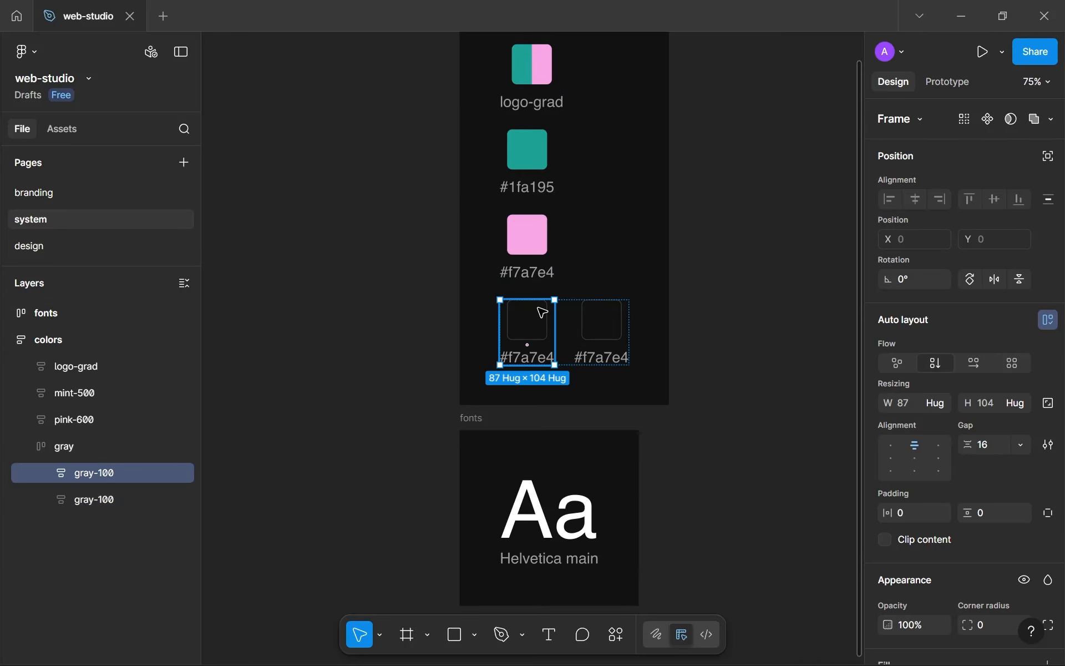
pyautogui.scroll(-5, 542, 311)
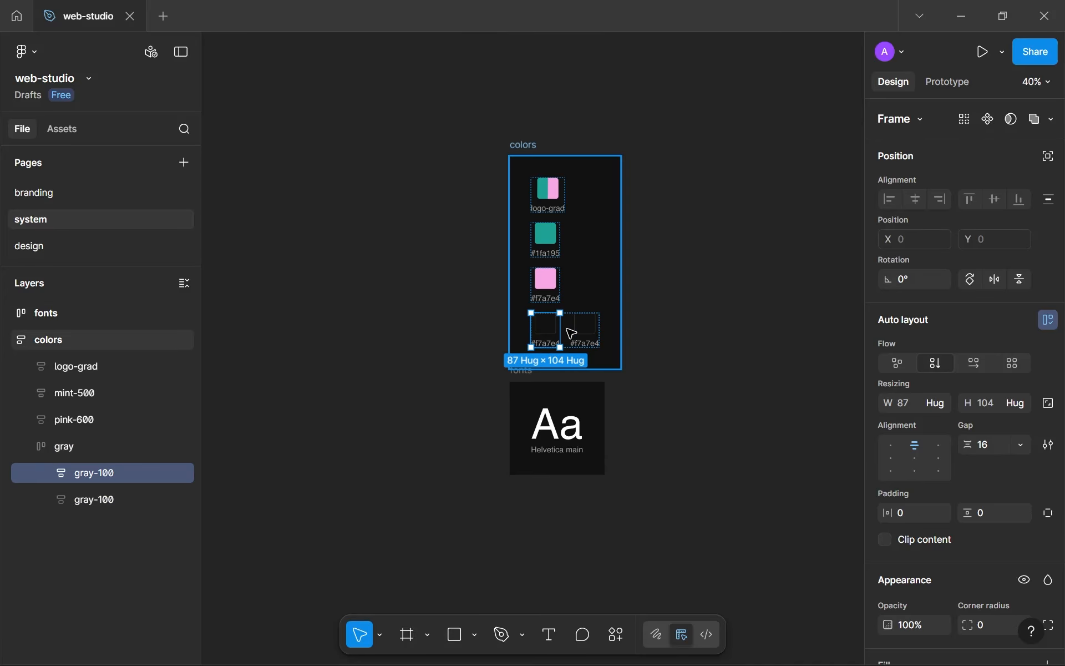
pyautogui.scroll(4, 554, 327)
pyautogui.scroll(3, 532, 331)
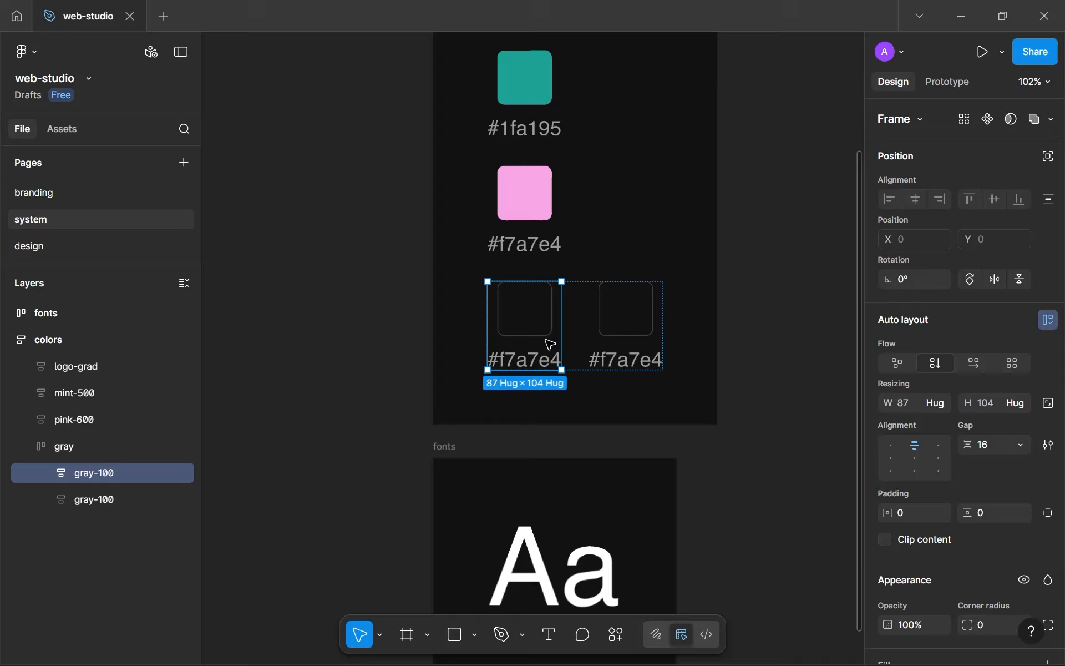
pyautogui.click(618, 322)
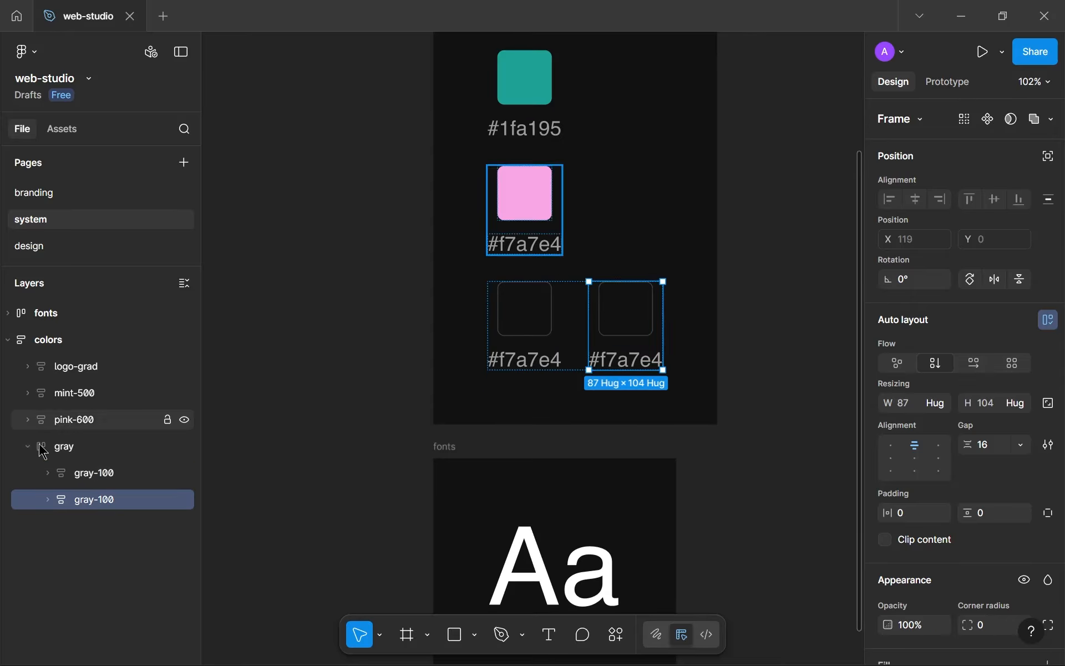
pyautogui.doubleClick(93, 502)
pyautogui.press('Right')
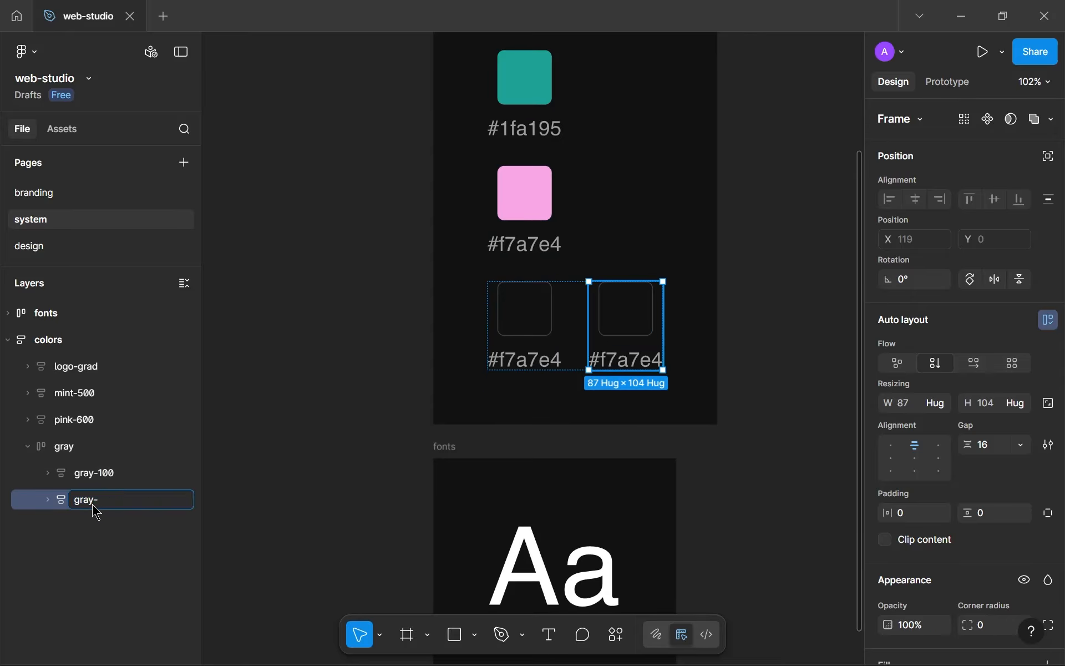
pyautogui.press('Return')
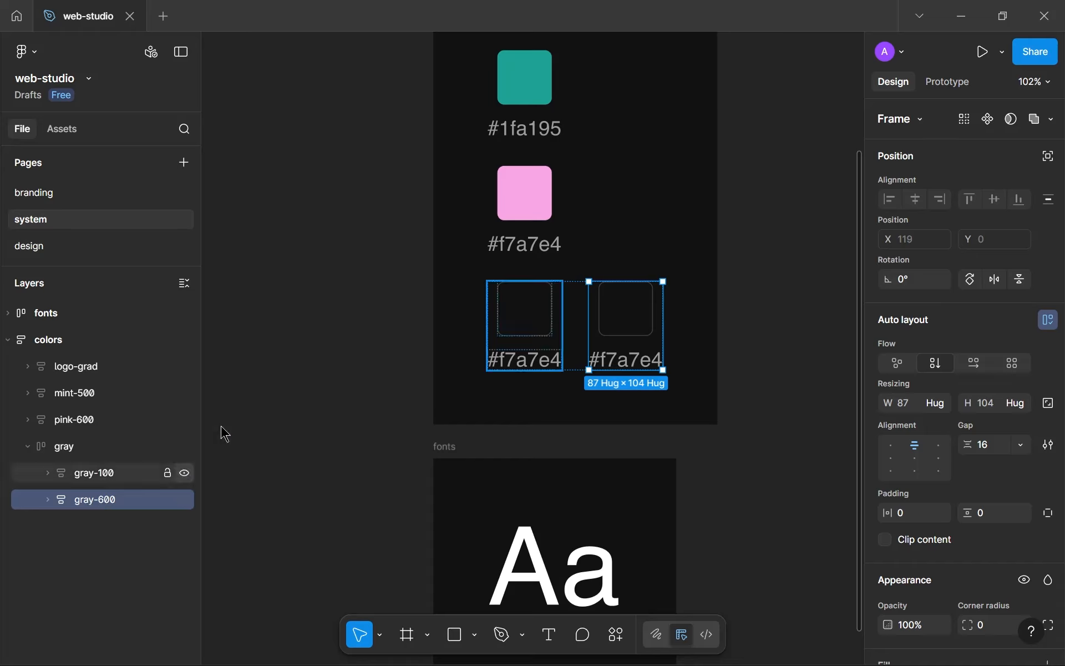
# - Change the hex label under the gray-100 swatch to #111111
pyautogui.click(555, 359)
pyautogui.click(555, 359)
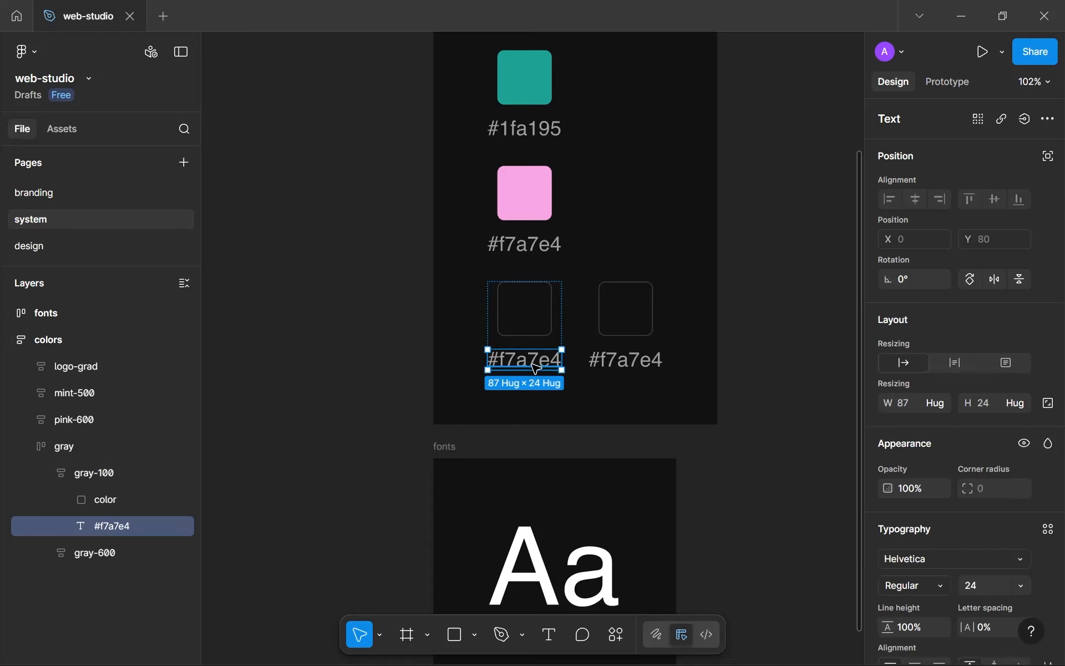
pyautogui.doubleClick(535, 363)
pyautogui.click(499, 358)
pyautogui.moveTo(500, 358); pyautogui.dragTo(607, 361)
pyautogui.write('11')
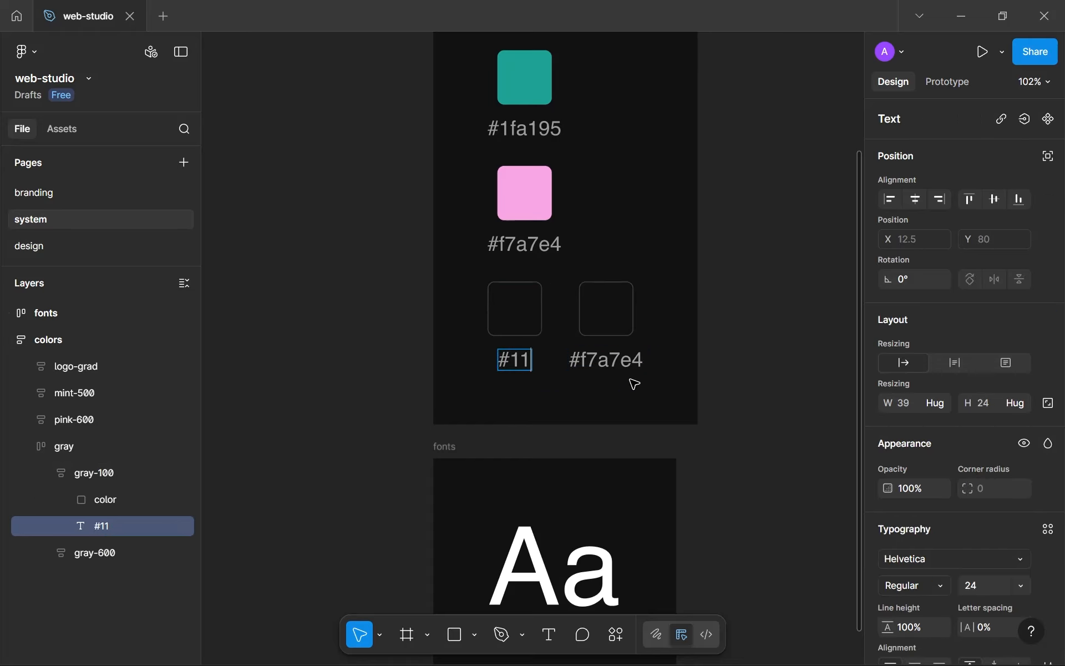
pyautogui.write('1111')
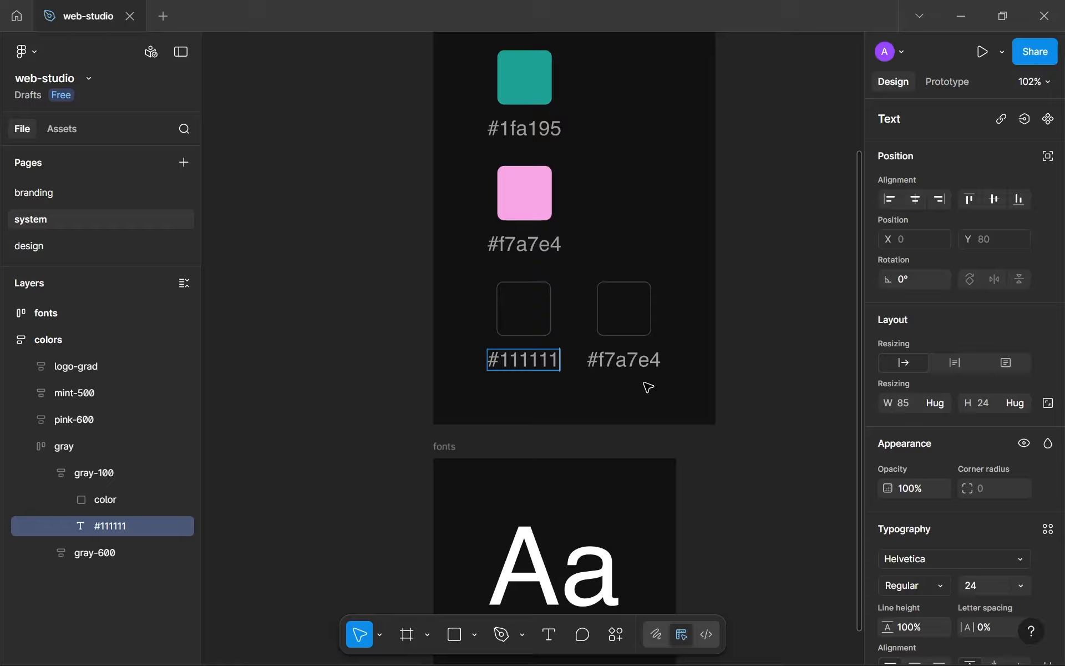
# - Change the hex label under the gray-600 swatch to #9d9d9d
pyautogui.click(610, 359)
pyautogui.moveTo(598, 360); pyautogui.dragTo(728, 358)
pyautogui.scroll(-5, 901, 447)
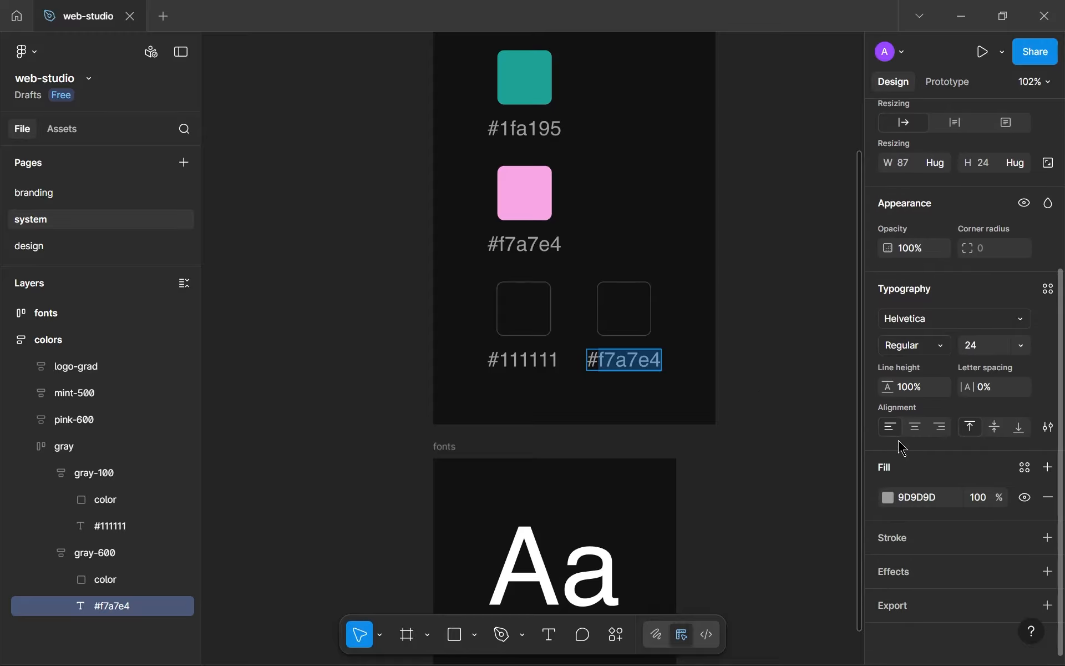
pyautogui.write('9d9d9d')
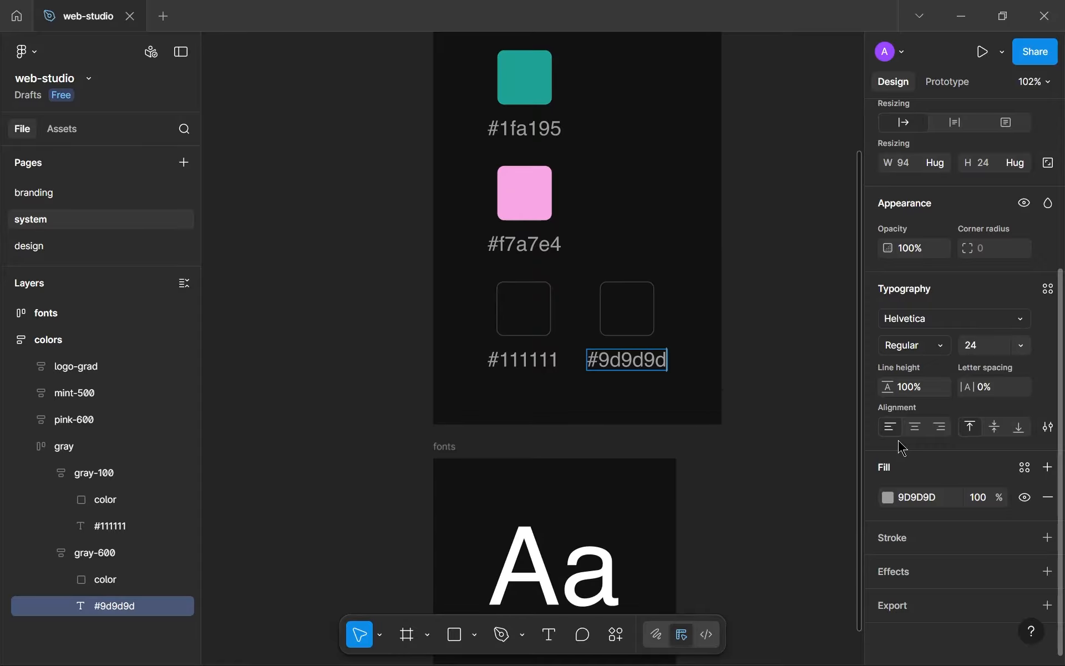
# - Apply the gray-600 color style to the swatch above the #9d9d9d label and remove its stroke
pyautogui.press('Escape')
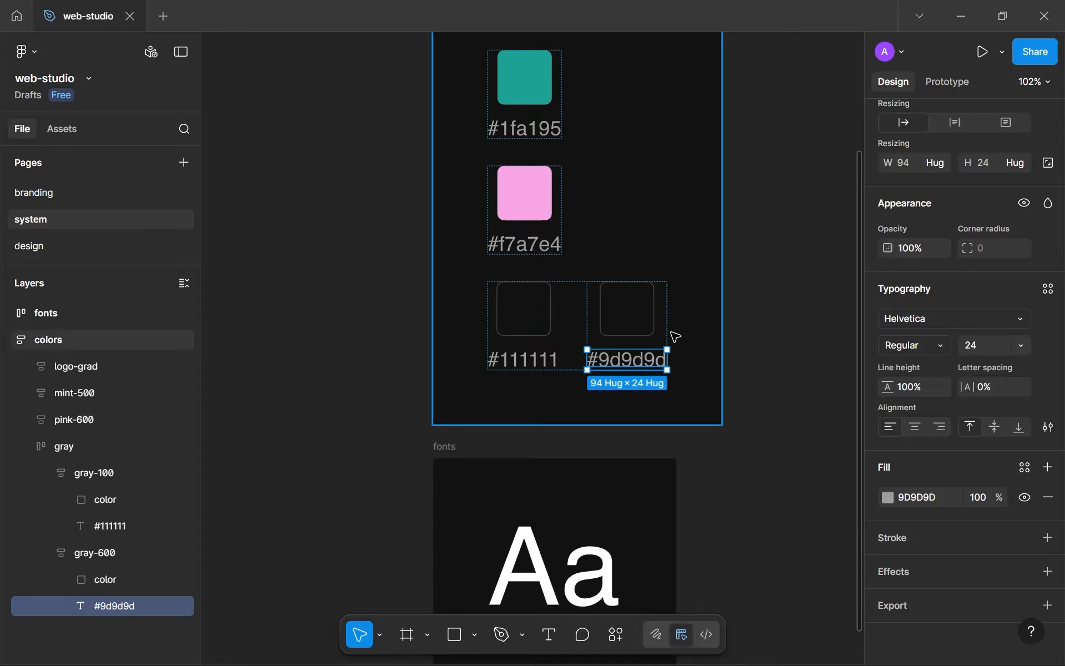
pyautogui.press('Escape')
pyautogui.scroll(-1, 932, 436)
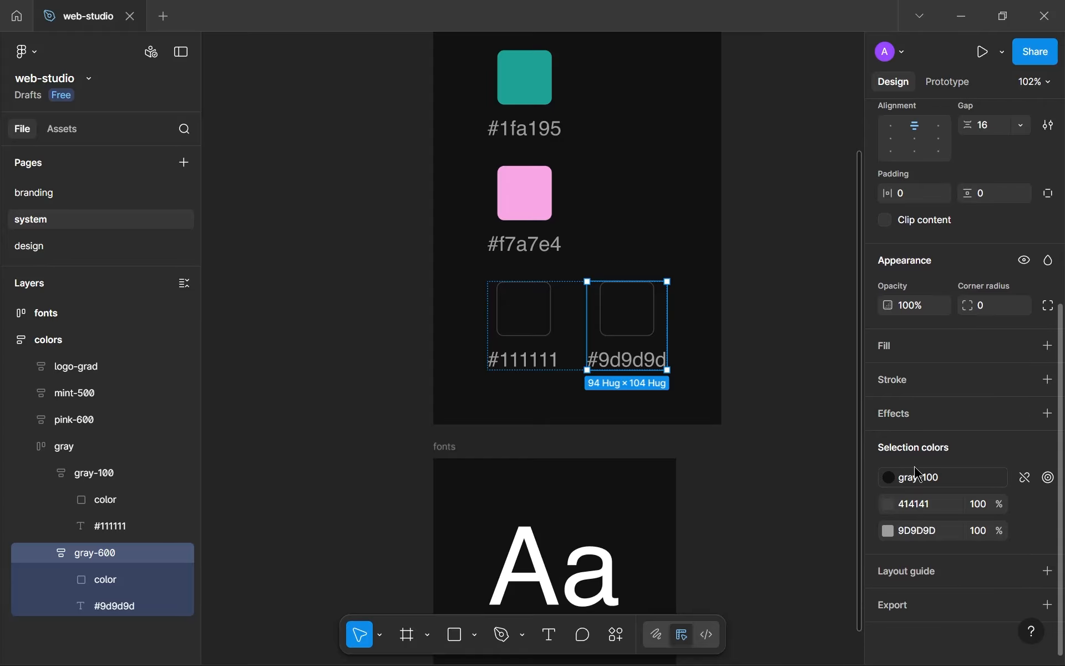
pyautogui.click(630, 309)
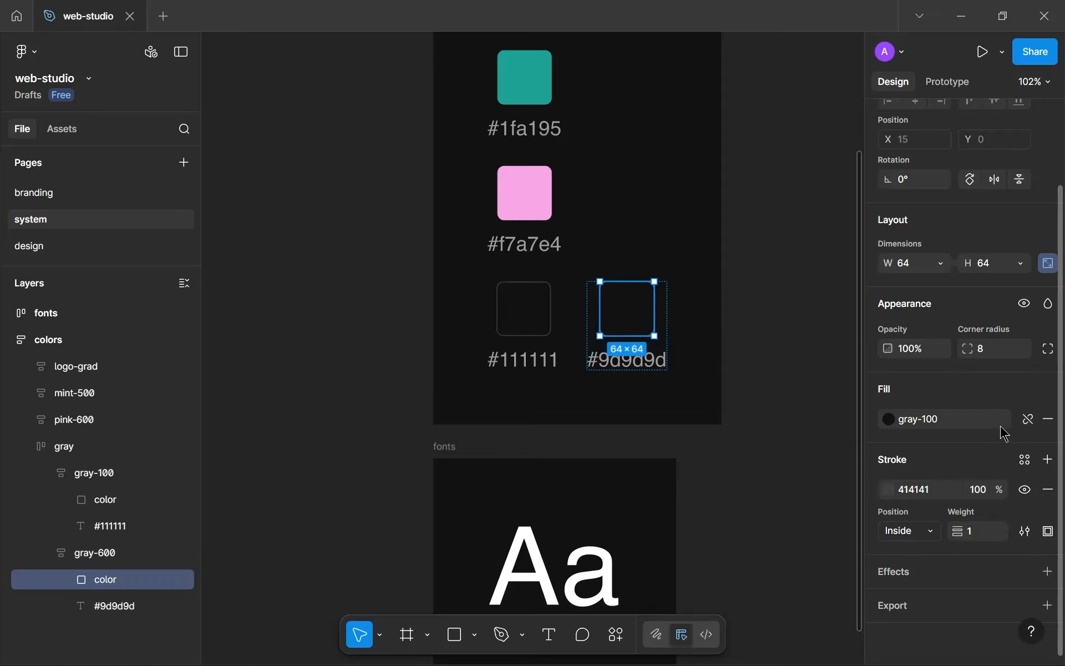
pyautogui.click(982, 421)
pyautogui.click(780, 518)
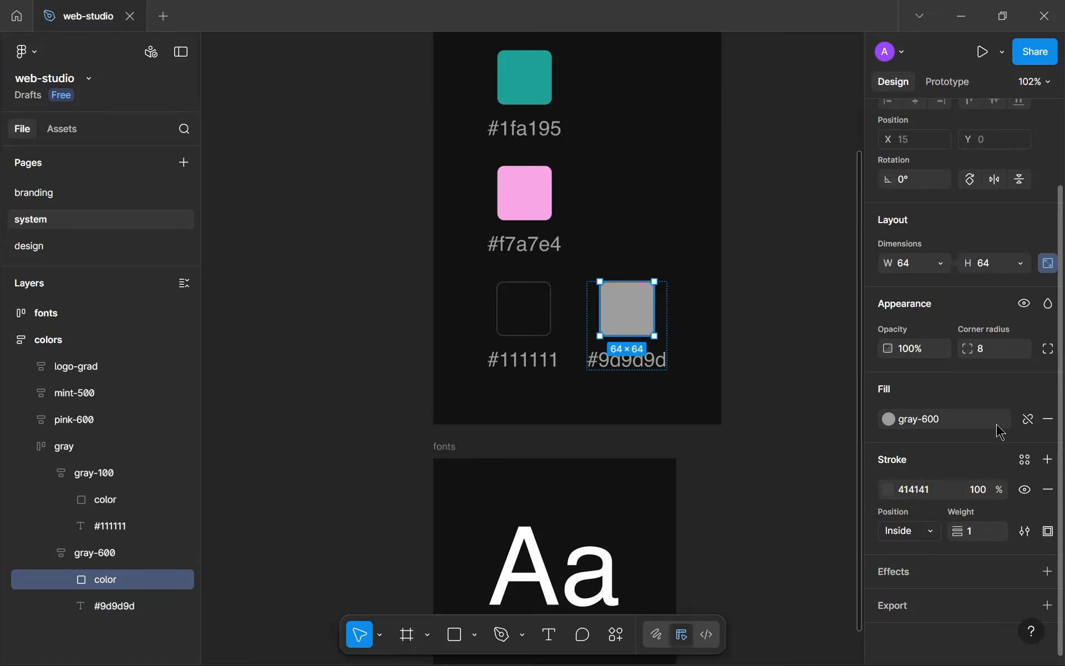
pyautogui.click(1049, 490)
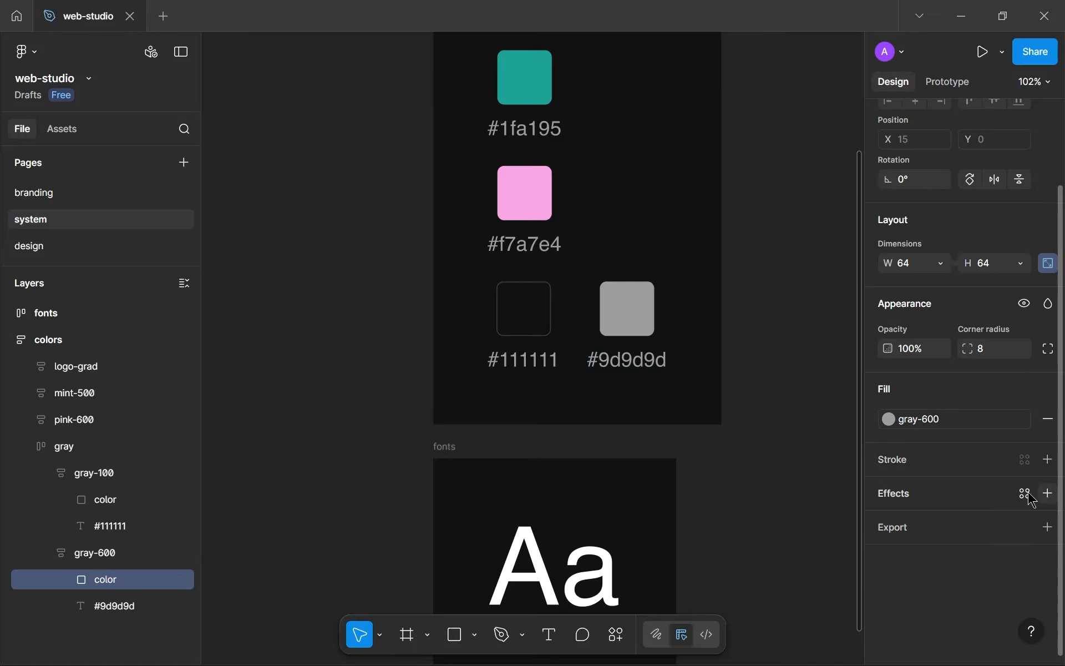
# - Collapse the gray group and the colors frame in the layer list
pyautogui.click(774, 443)
pyautogui.scroll(-1, 775, 444)
pyautogui.keyDown('ctrl'); pyautogui.scroll(-5, 775, 444); pyautogui.keyUp('ctrl')
pyautogui.keyDown('ctrl'); pyautogui.scroll(6, 775, 444); pyautogui.keyUp('ctrl')
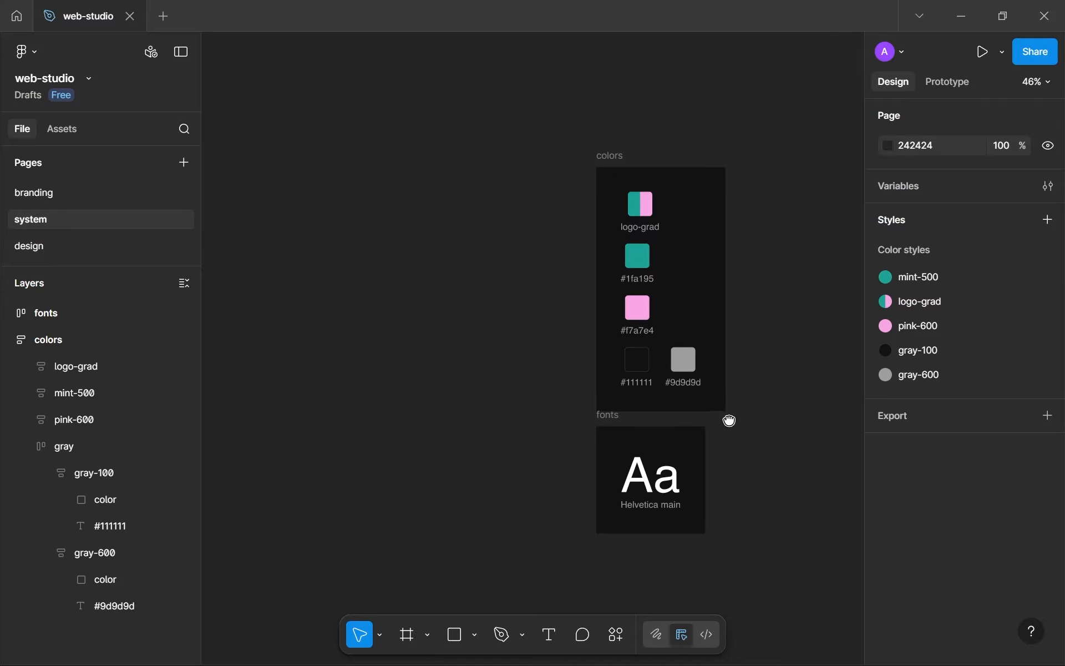
pyautogui.keyDown('ctrl'); pyautogui.scroll(-4, 386, 247); pyautogui.keyUp('ctrl')
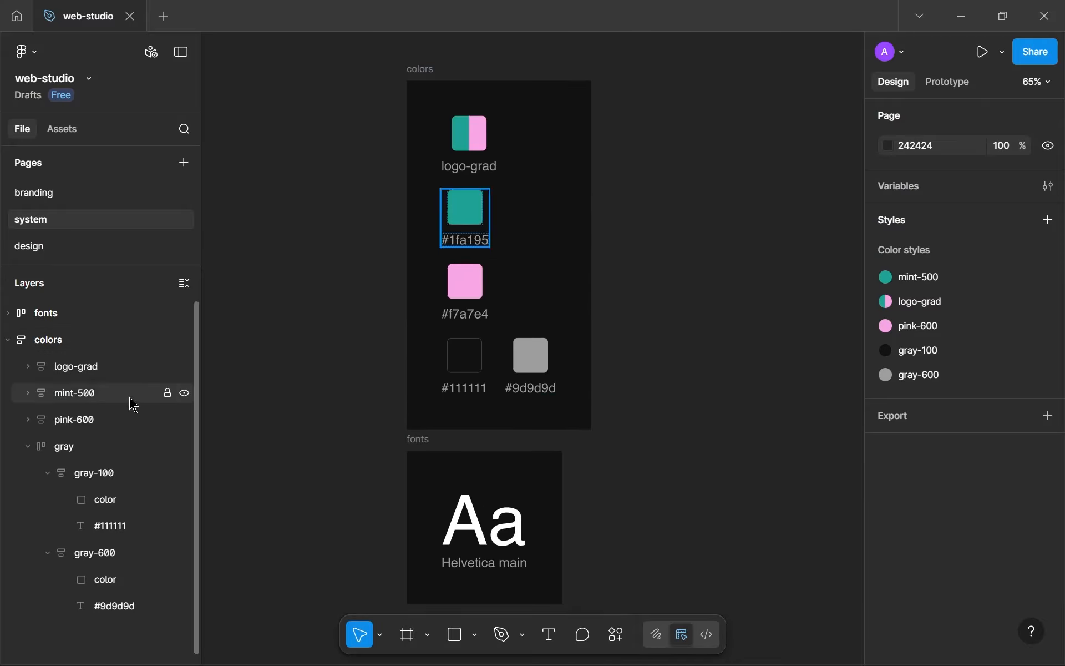
pyautogui.click(28, 453)
pyautogui.click(28, 453)
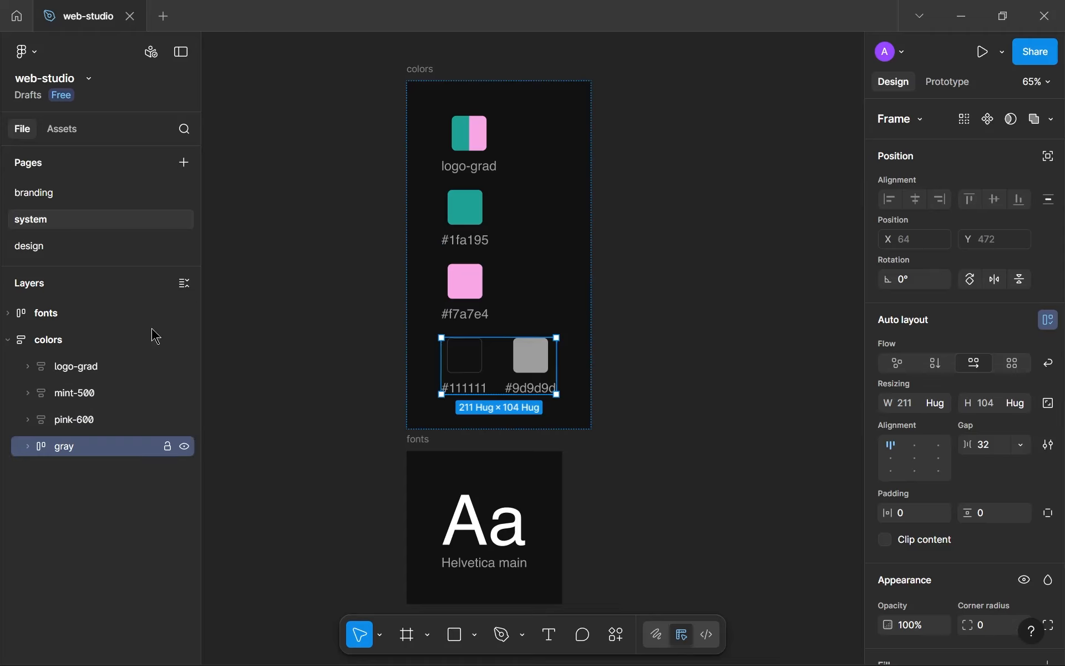
pyautogui.click(361, 198)
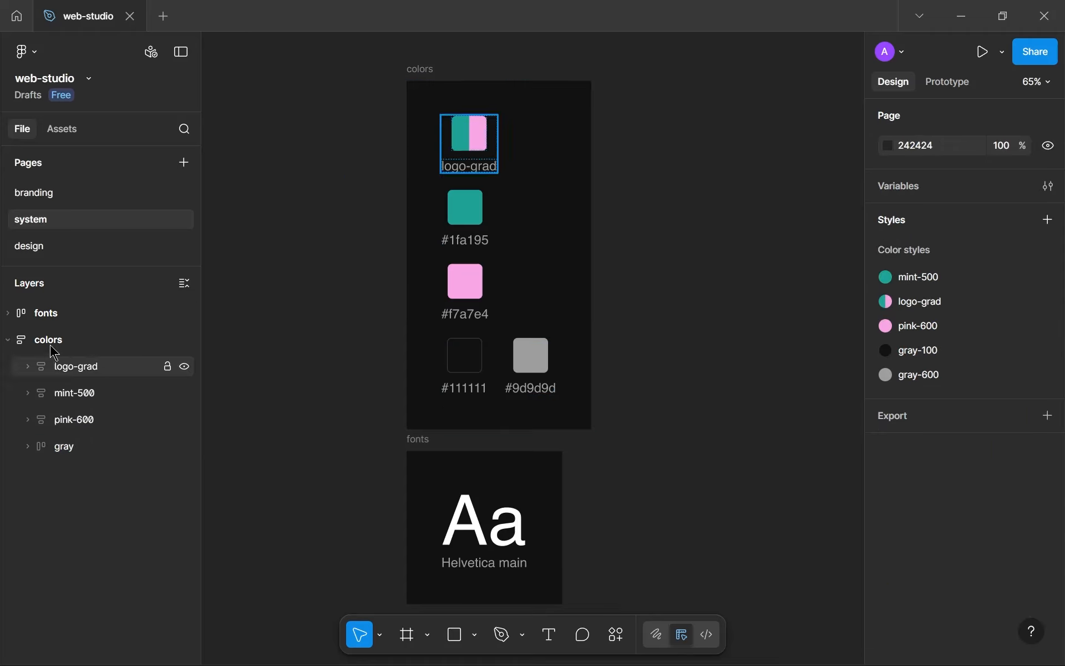
pyautogui.click(6, 343)
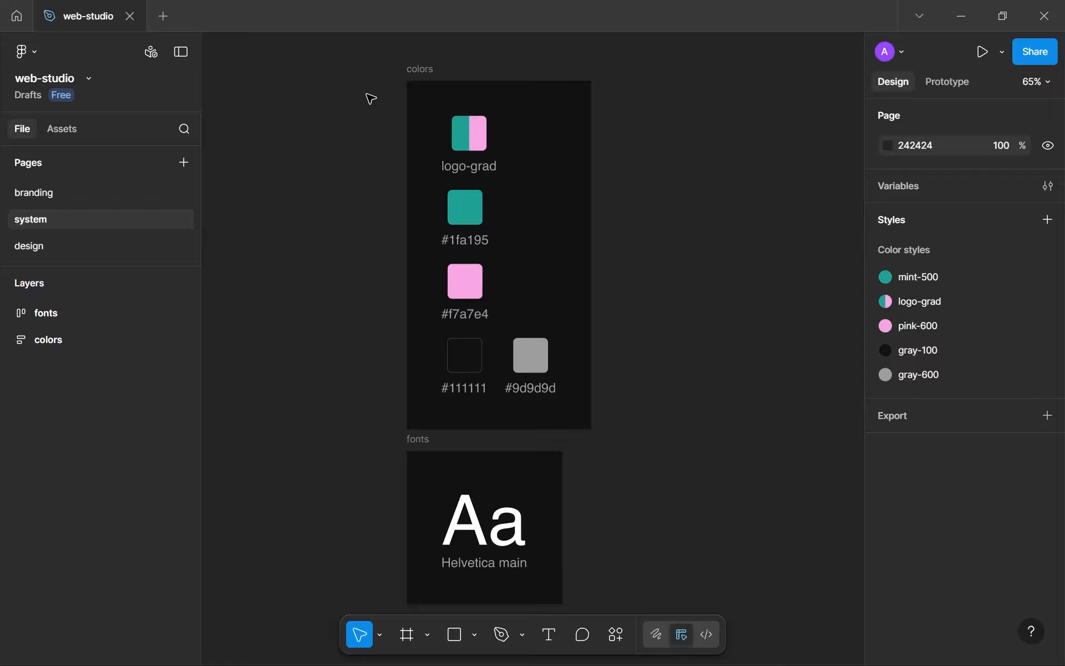
# - Replace the unlinked 9D9D9D color in both the colors and fonts frames with the gray-600 style
pyautogui.moveTo(615, 94); pyautogui.dragTo(751, 412)
pyautogui.hotkey('ctrl', 'a')
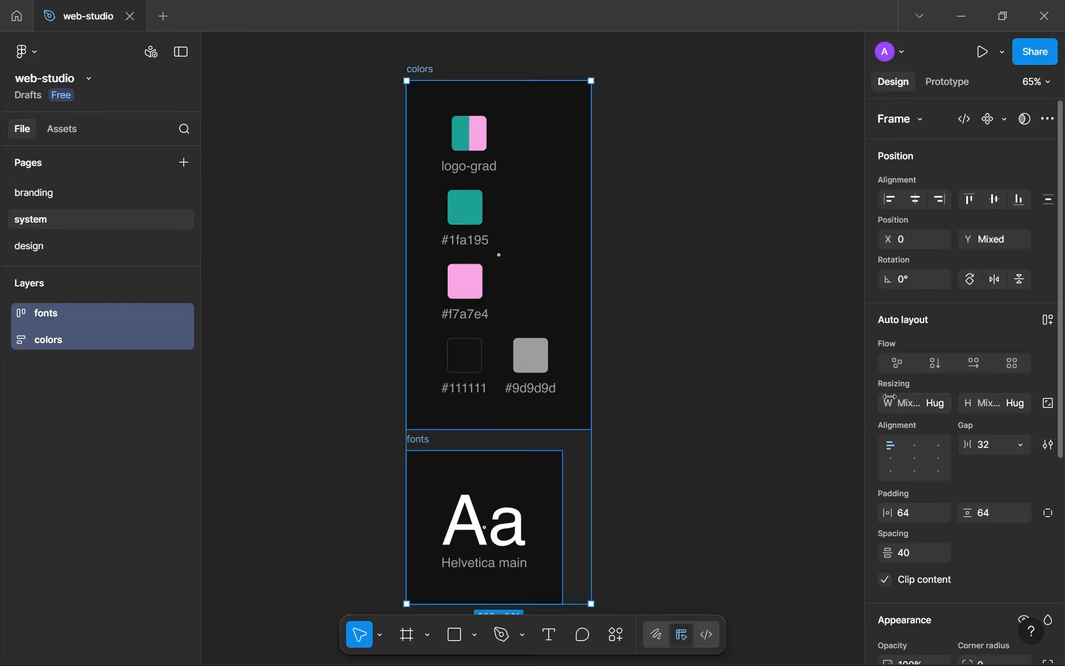
pyautogui.click(944, 534)
pyautogui.scroll(-4, 938, 535)
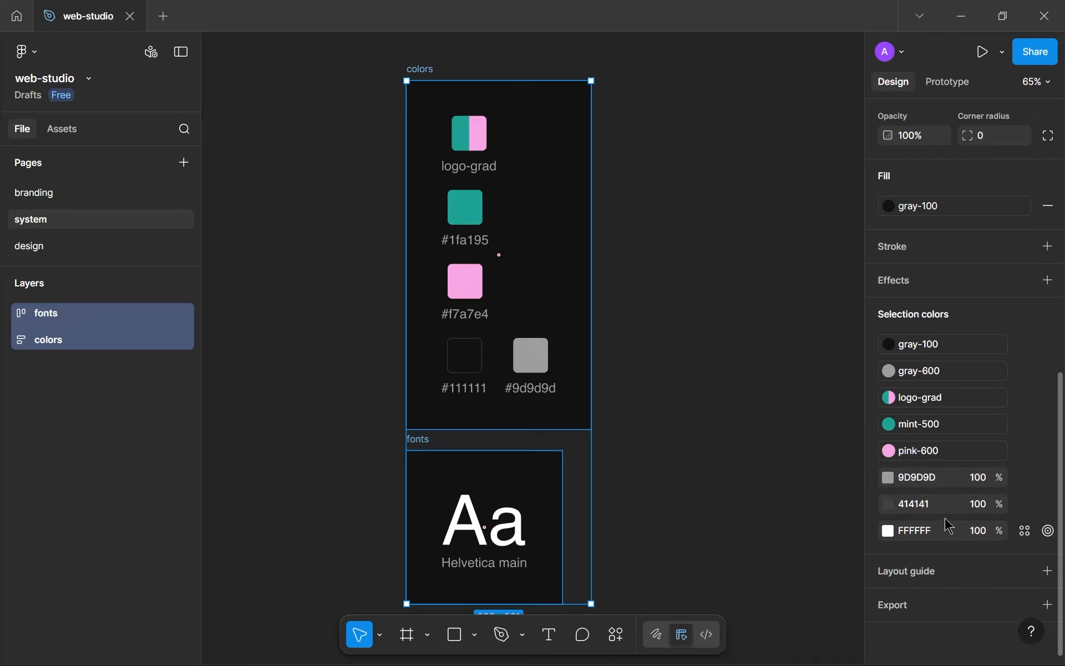
pyautogui.click(1025, 478)
pyautogui.click(759, 524)
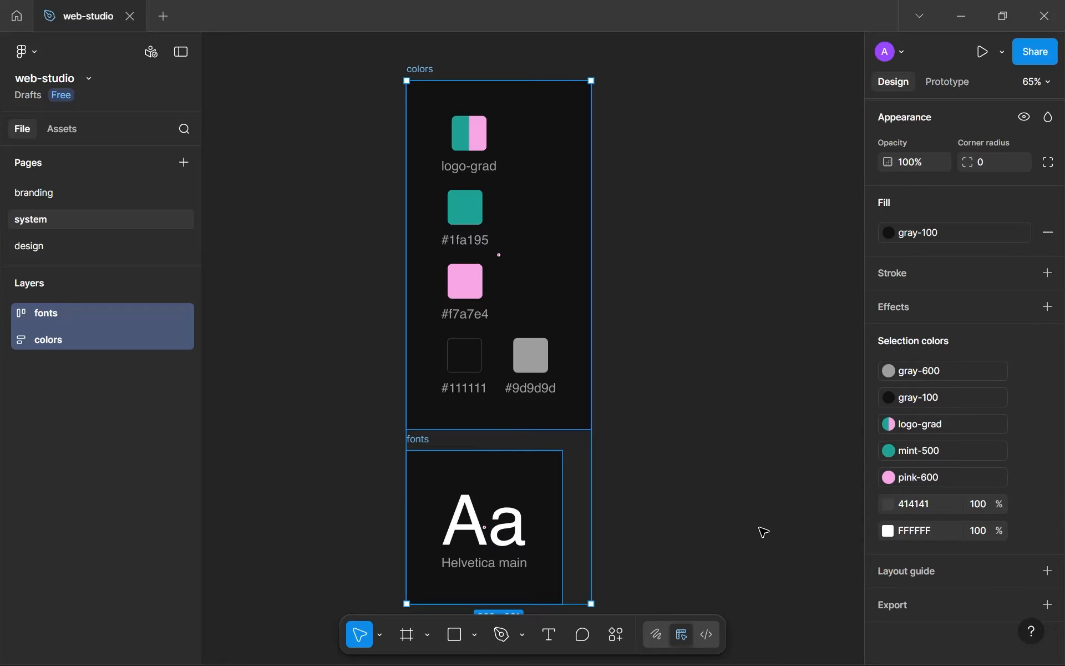
# - Examine the colors used on the branding and design pages for any not linked to a style
pyautogui.click(47, 251)
pyautogui.click(50, 197)
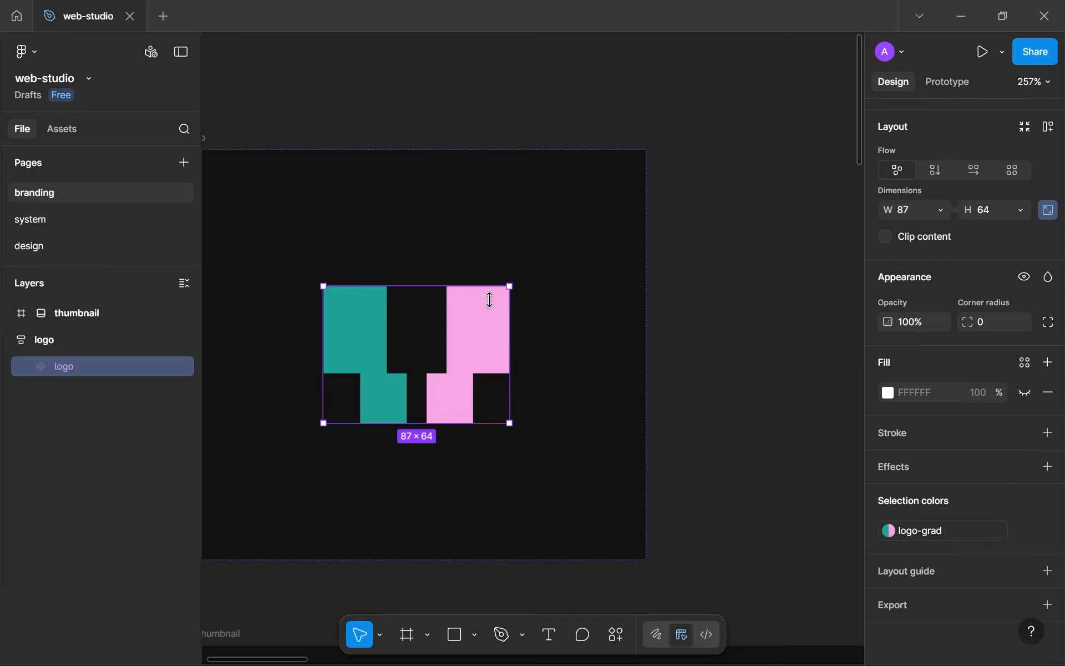
pyautogui.click(720, 252)
pyautogui.scroll(-3, 720, 252)
pyautogui.hotkey('ctrl', 'a')
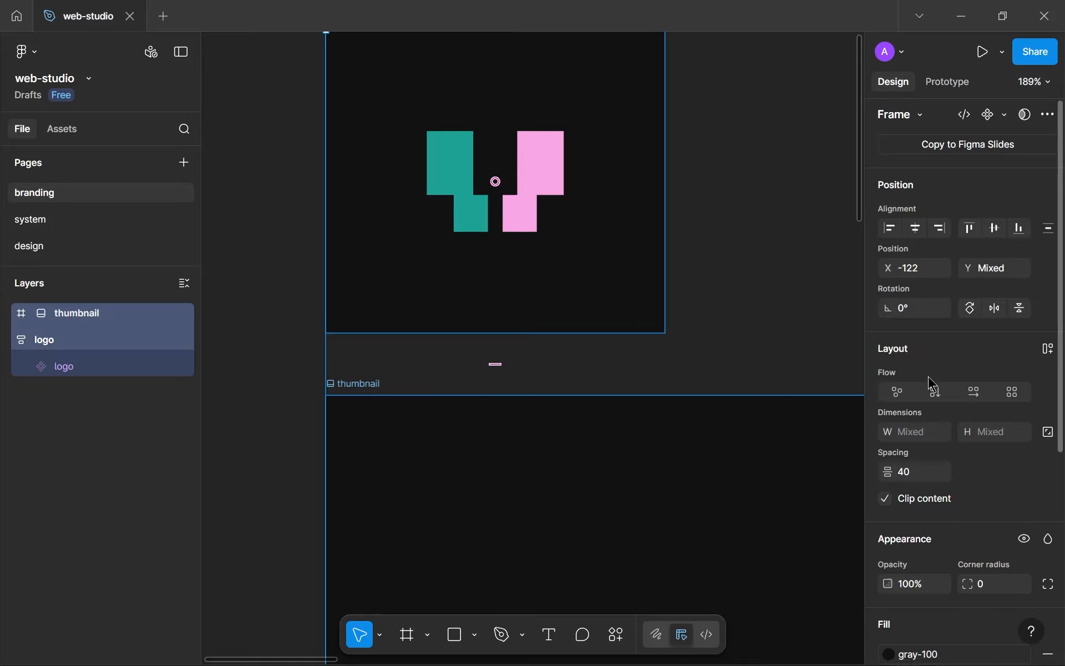
pyautogui.scroll(-5, 932, 383)
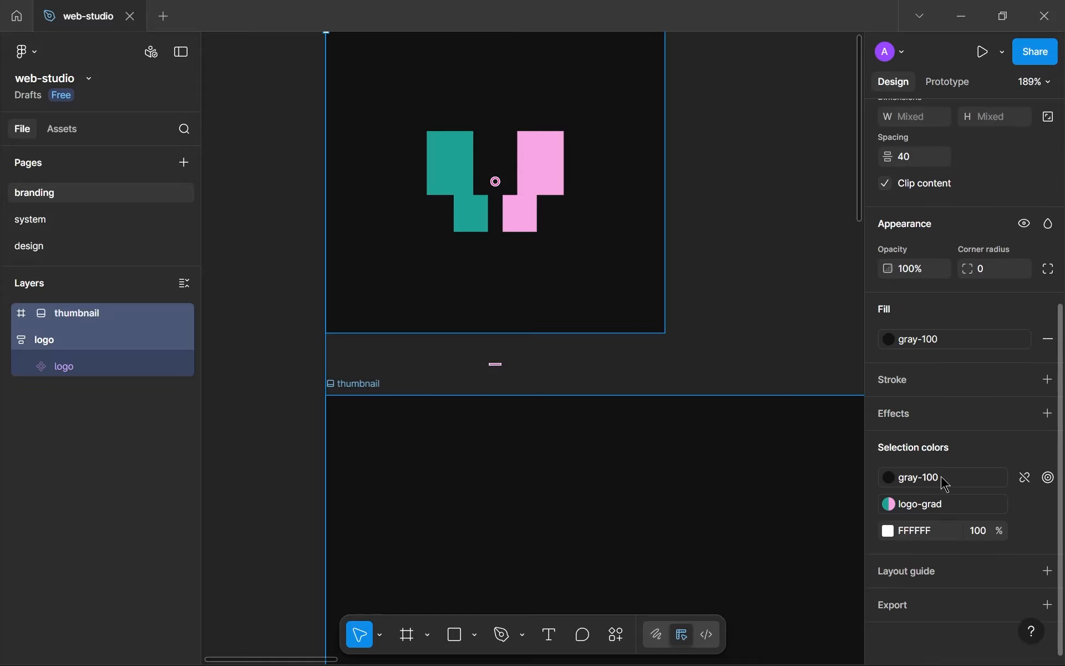
pyautogui.click(78, 249)
pyautogui.scroll(-10, 483, 186)
pyautogui.scroll(2, 559, 215)
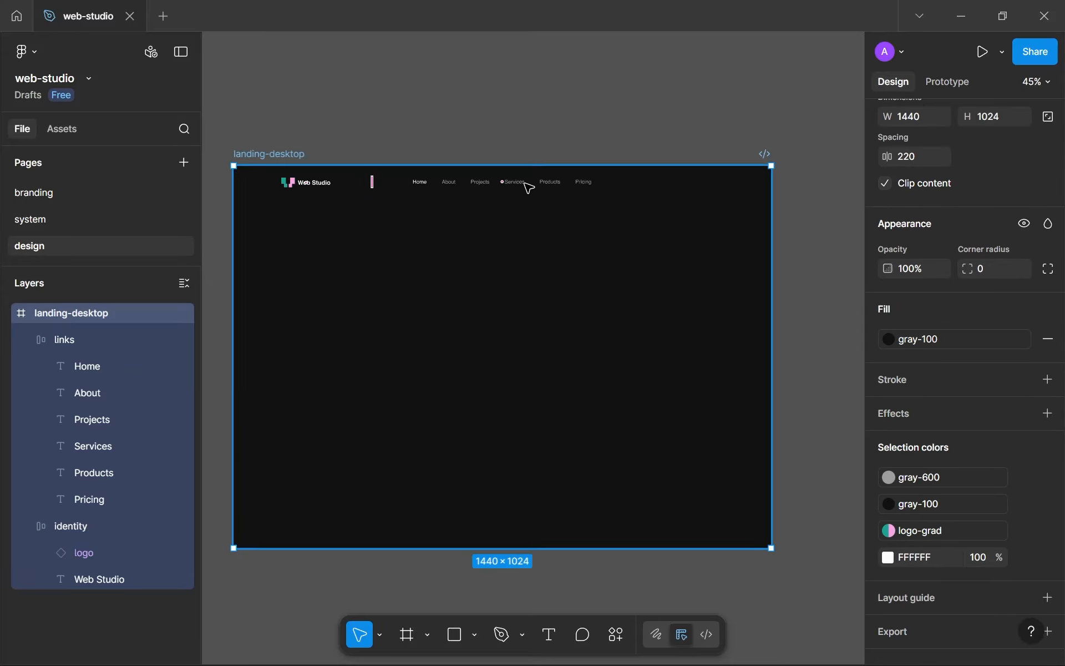
pyautogui.scroll(3, 392, 178)
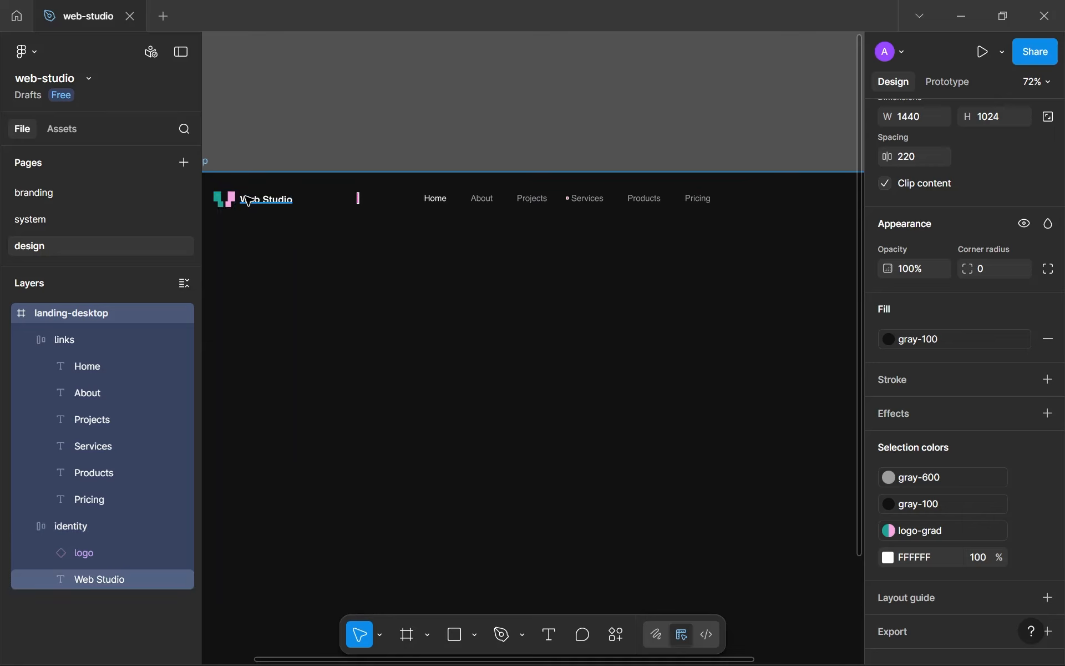
# - Create a color style named white from the FFFFFF fill of the Home link in the landing-desktop frame
pyautogui.click(450, 198)
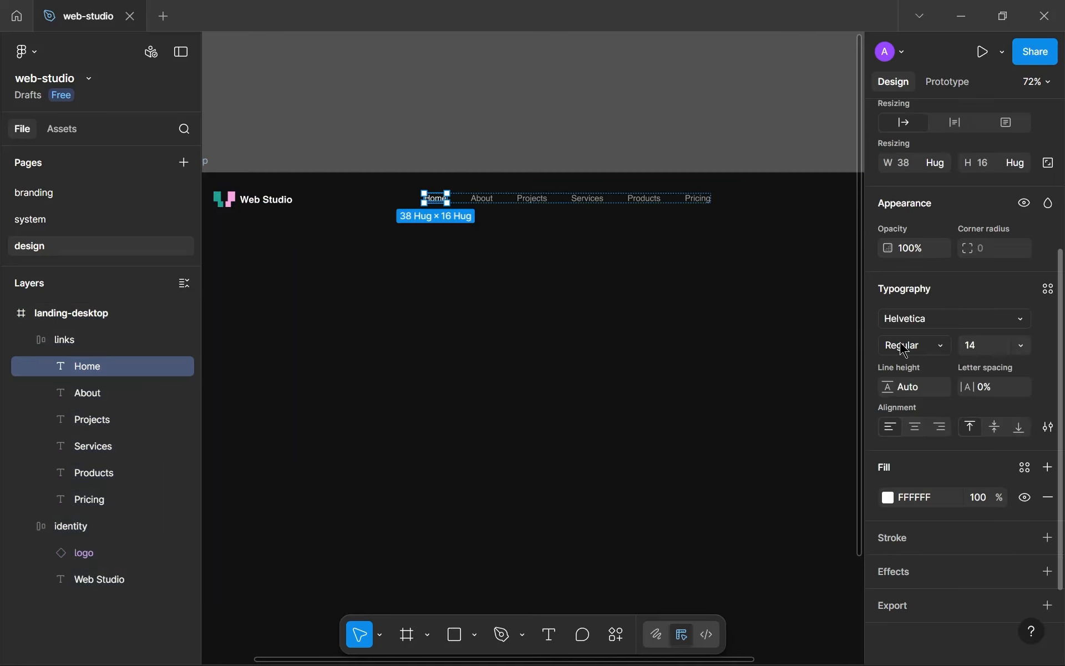
pyautogui.click(1023, 467)
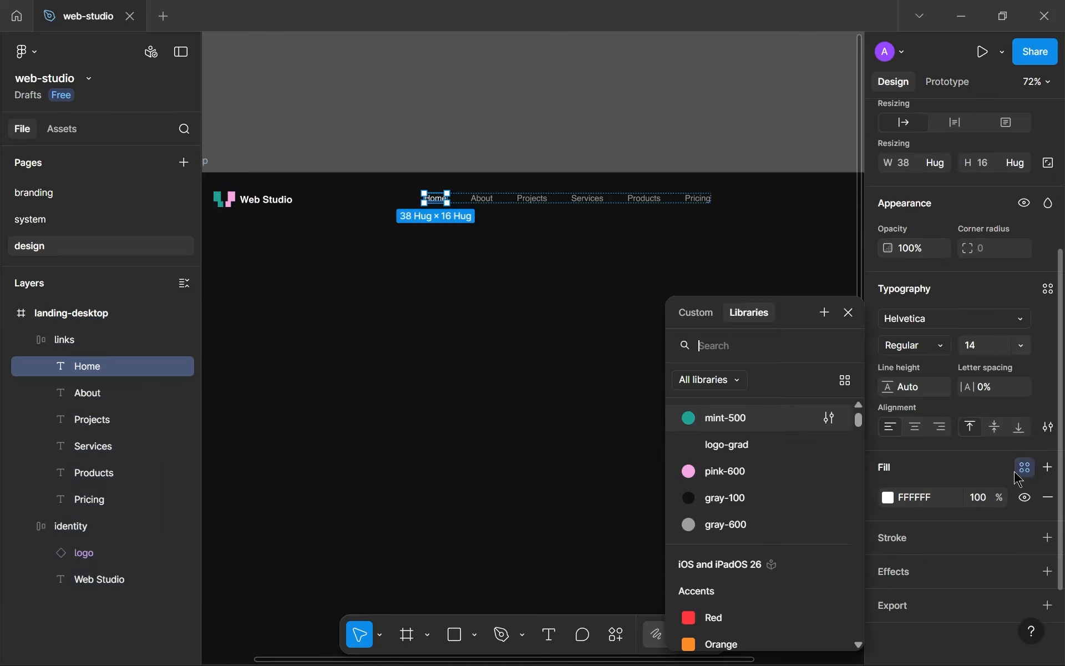
pyautogui.click(826, 316)
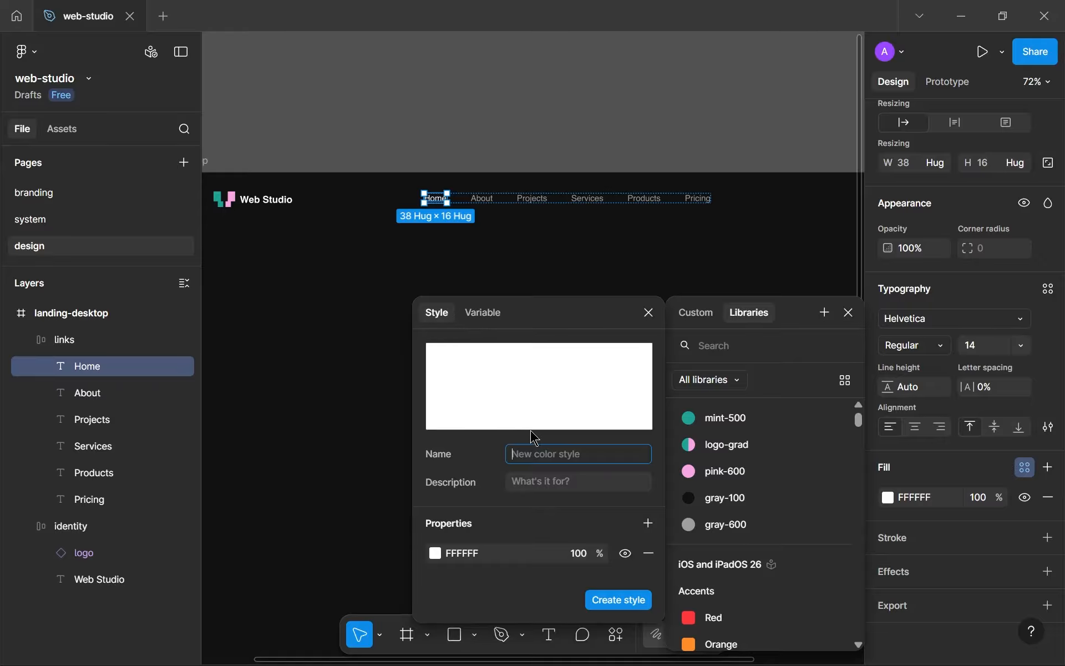
pyautogui.write('white')
pyautogui.press('Return')
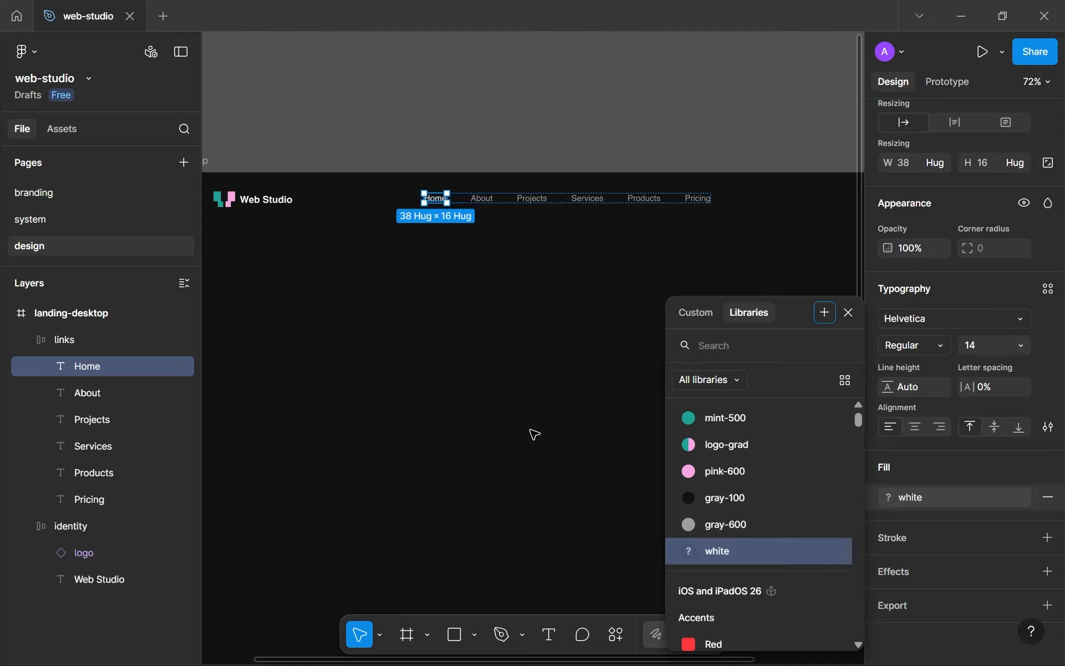
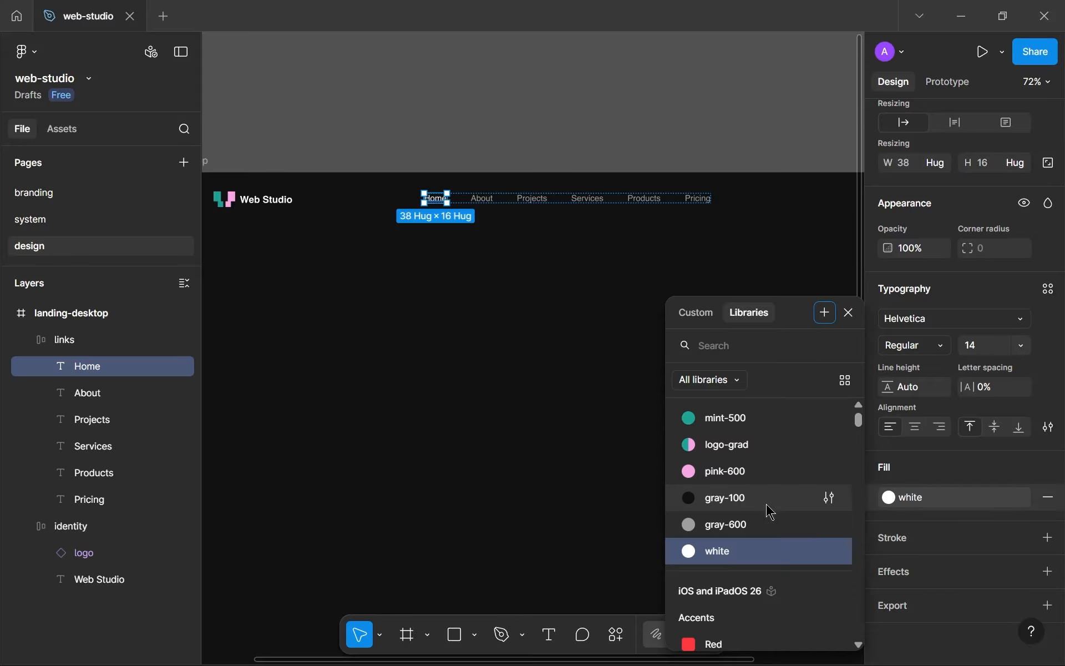
pyautogui.click(488, 290)
# - Replace the remaining unlinked FFFFFF color in the landing-desktop frame with the white style
pyautogui.click(521, 293)
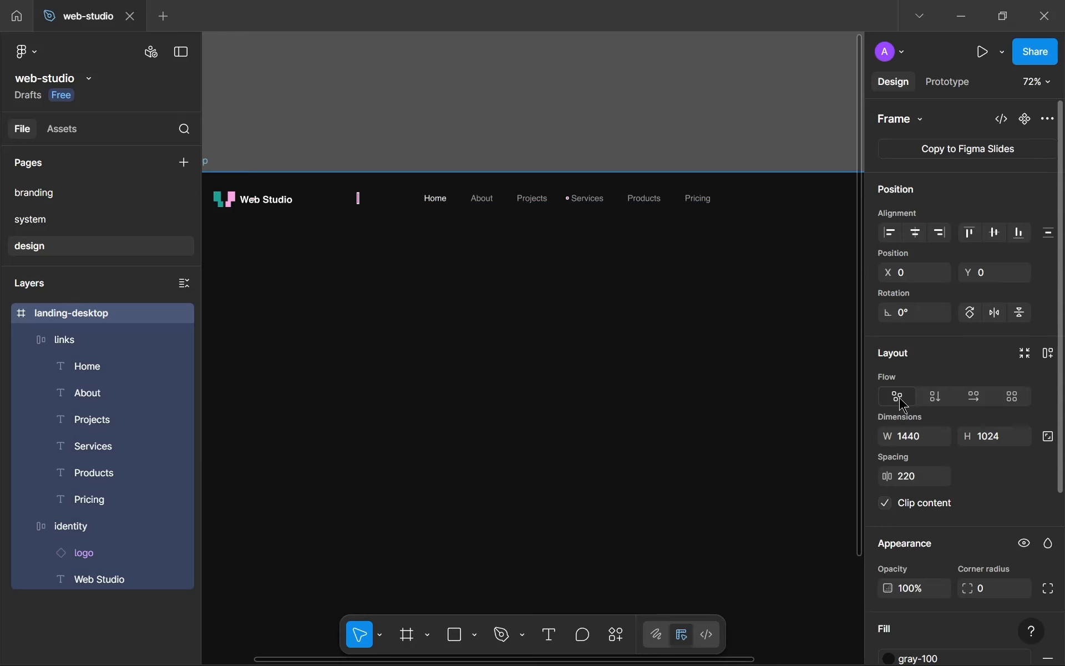
pyautogui.click(983, 532)
pyautogui.scroll(-3, 946, 549)
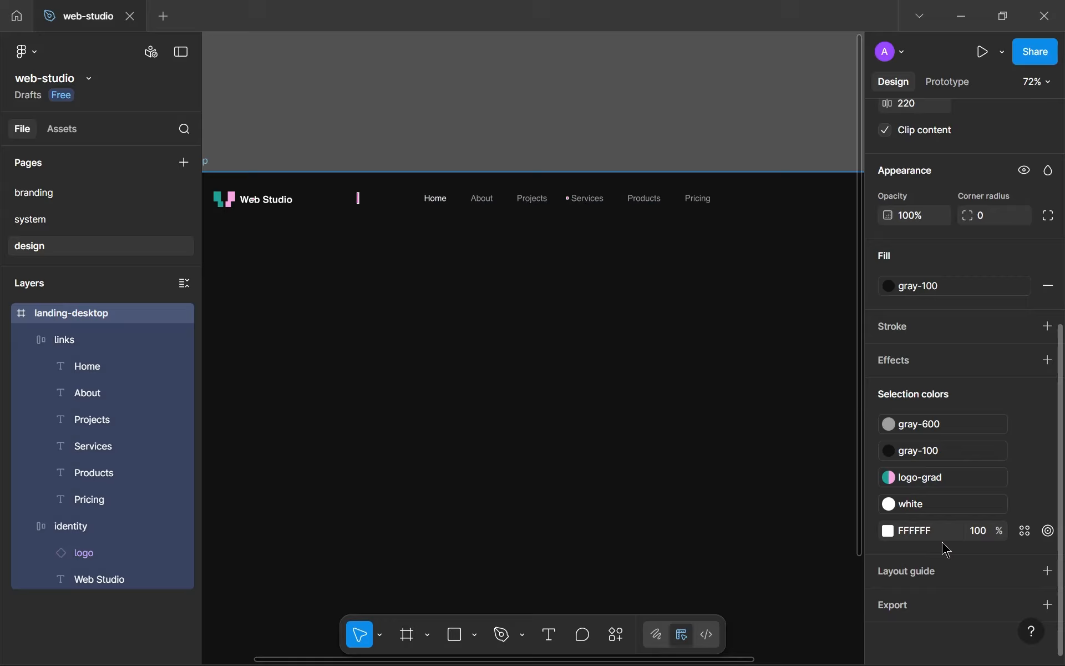
pyautogui.click(1025, 531)
pyautogui.click(734, 549)
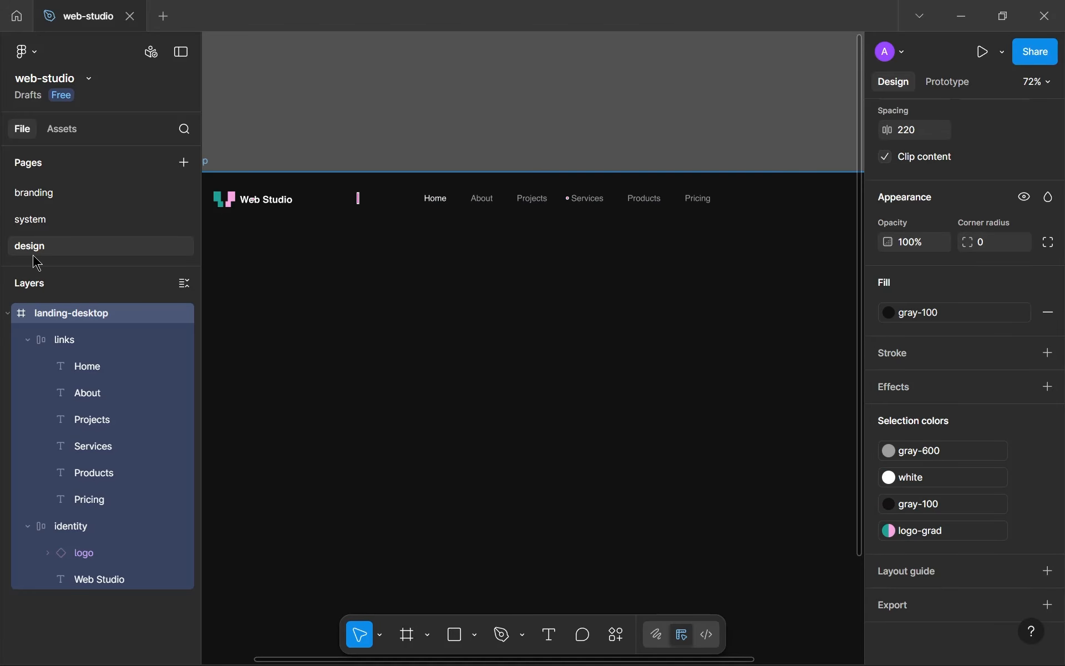
# - On the system page, replace the unlinked FFFFFF color in the colors and fonts frames with the white style
pyautogui.click(56, 228)
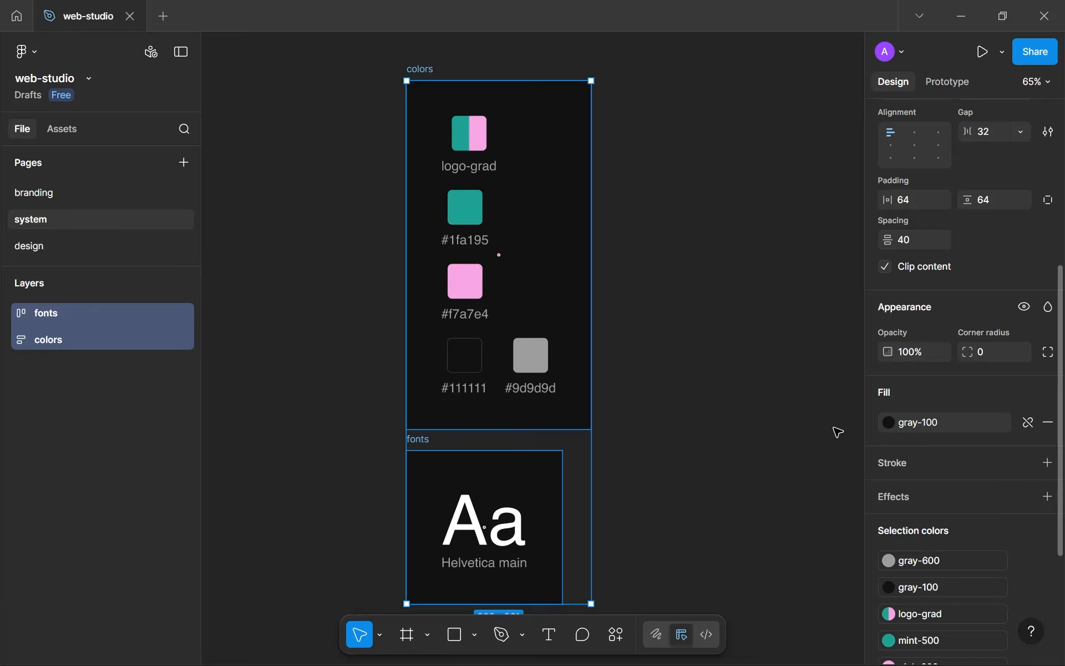
pyautogui.click(799, 430)
pyautogui.hotkey('ctrl', 'a')
pyautogui.scroll(-5, 904, 431)
pyautogui.click(899, 541)
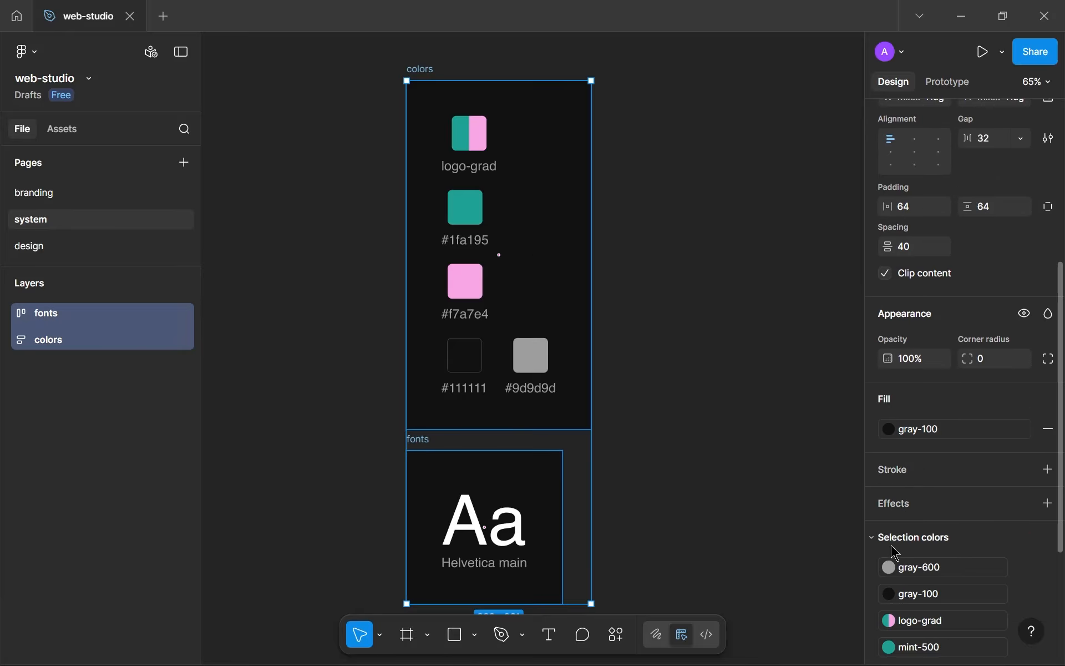
pyautogui.scroll(-4, 917, 542)
pyautogui.click(1027, 533)
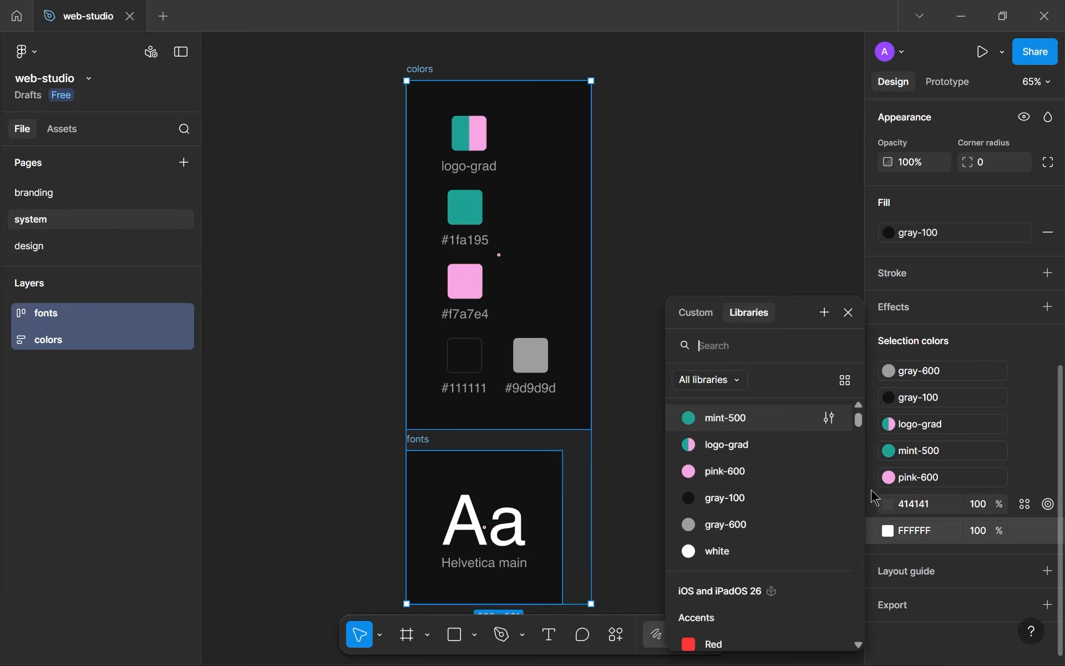
pyautogui.click(761, 556)
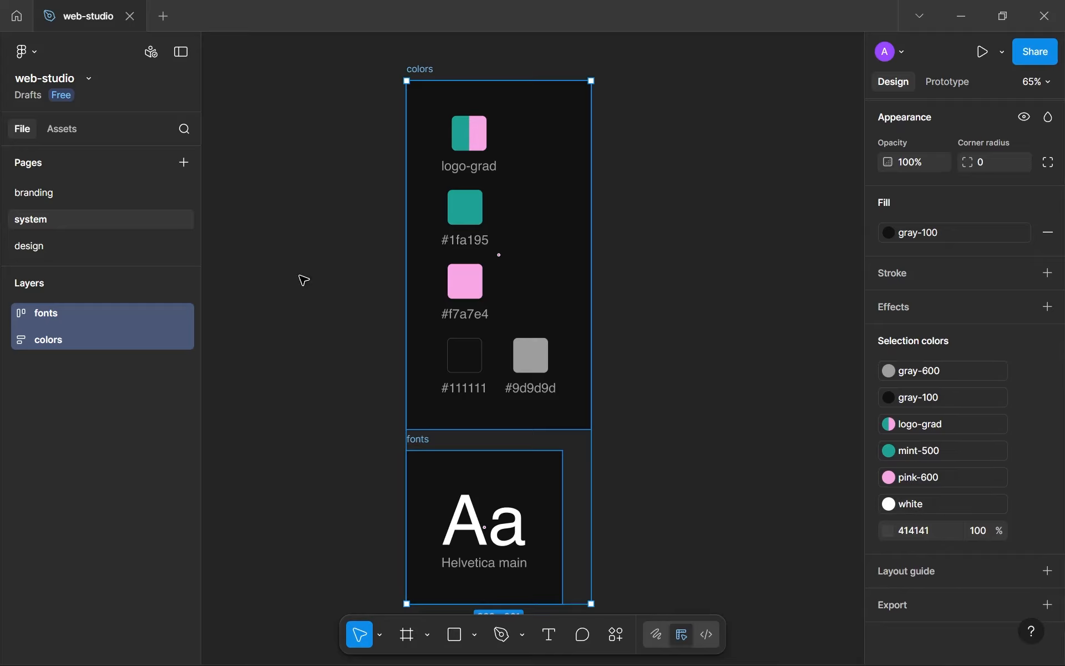
# - On the branding page, replace the unlinked FFFFFF color in the logo and thumbnail frames with the white style
pyautogui.click(67, 194)
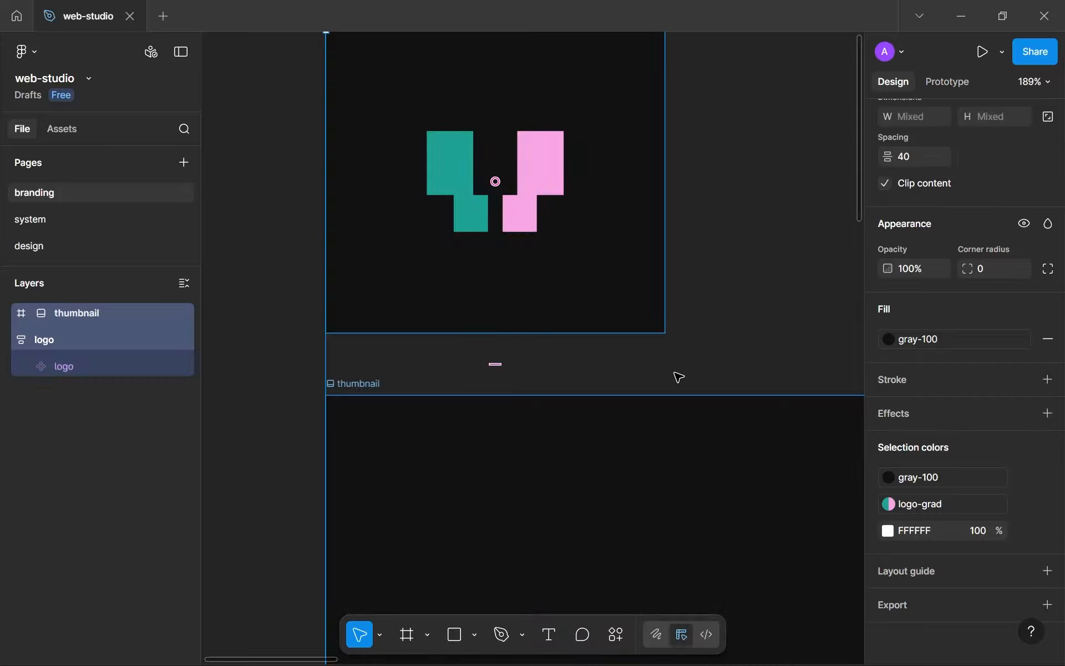
pyautogui.hotkey('ctrl', 'a')
pyautogui.scroll(-5, 893, 466)
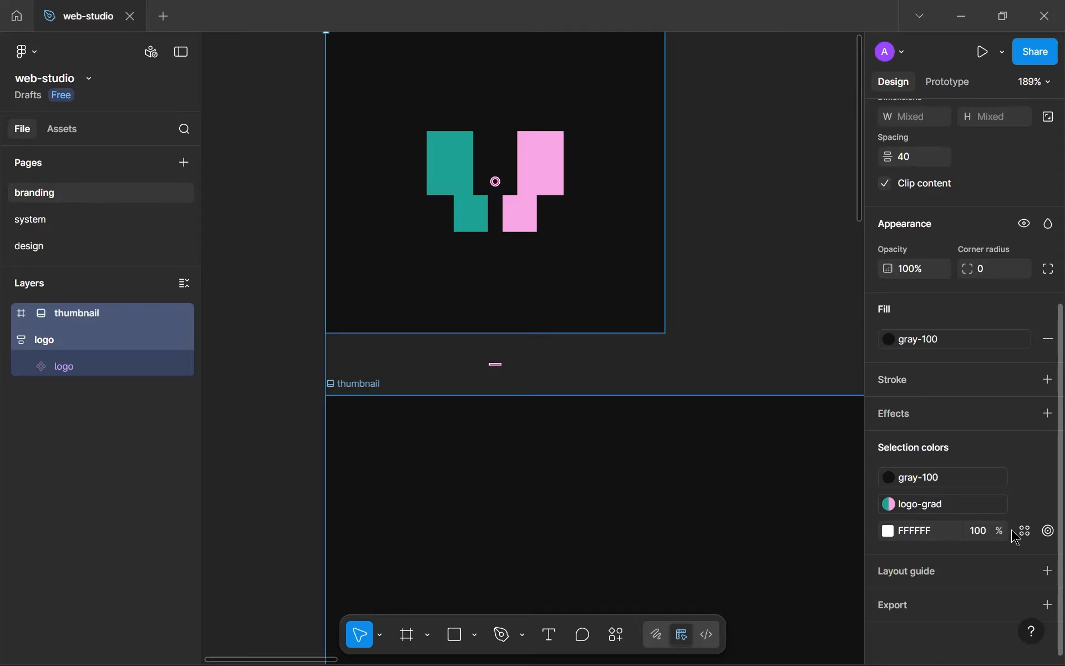
pyautogui.click(1023, 532)
pyautogui.click(763, 552)
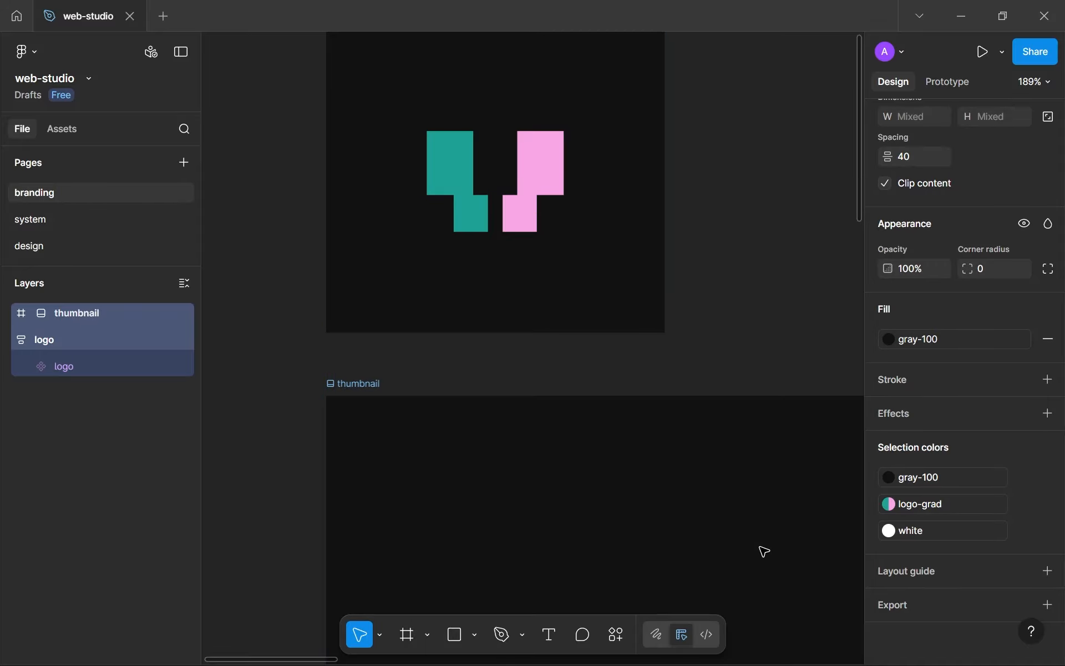
# - Look over the branding frames as a whole, and return to the landing-desktop frame on the design page
pyautogui.click(735, 311)
pyautogui.scroll(-5, 735, 312)
pyautogui.scroll(-4, 366, 240)
pyautogui.moveTo(735, 312); pyautogui.dragTo(427, 287)
pyautogui.click(57, 244)
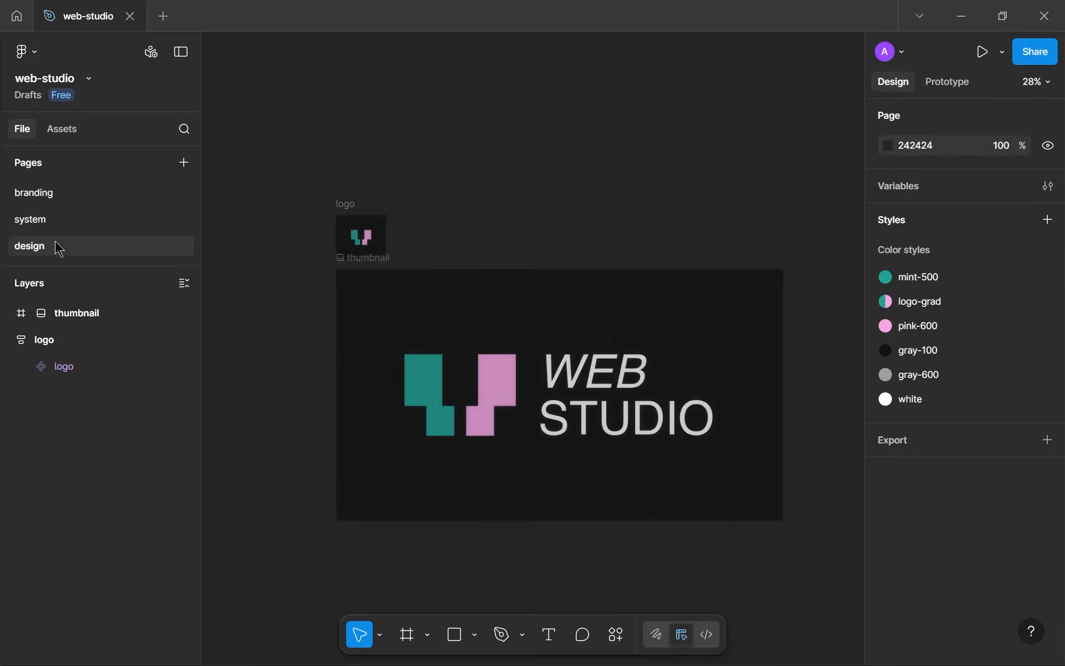
pyautogui.scroll(-2, 406, 277)
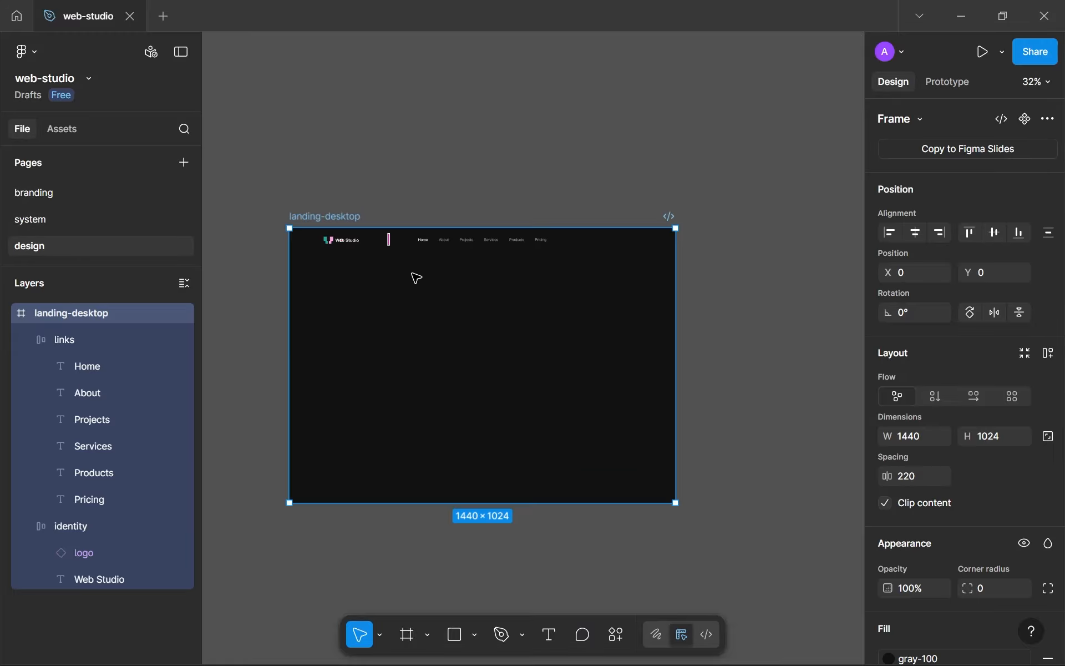
# - Collapse the links and identity layers inside the landing-desktop frame
pyautogui.click(528, 169)
pyautogui.scroll(3, 448, 306)
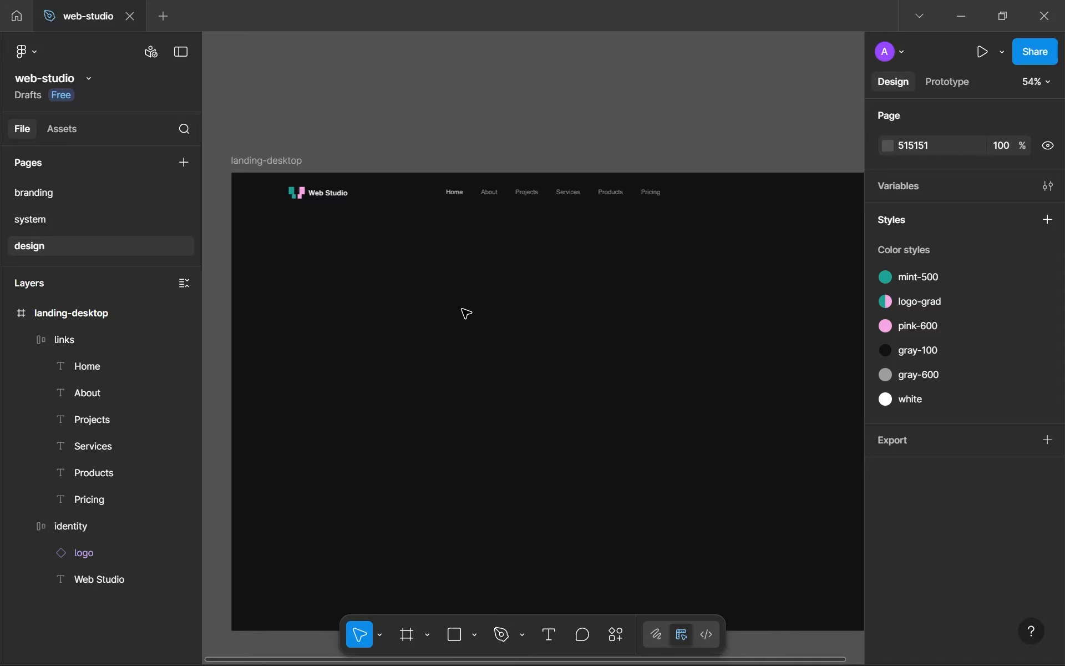
pyautogui.moveTo(466, 313); pyautogui.dragTo(414, 307)
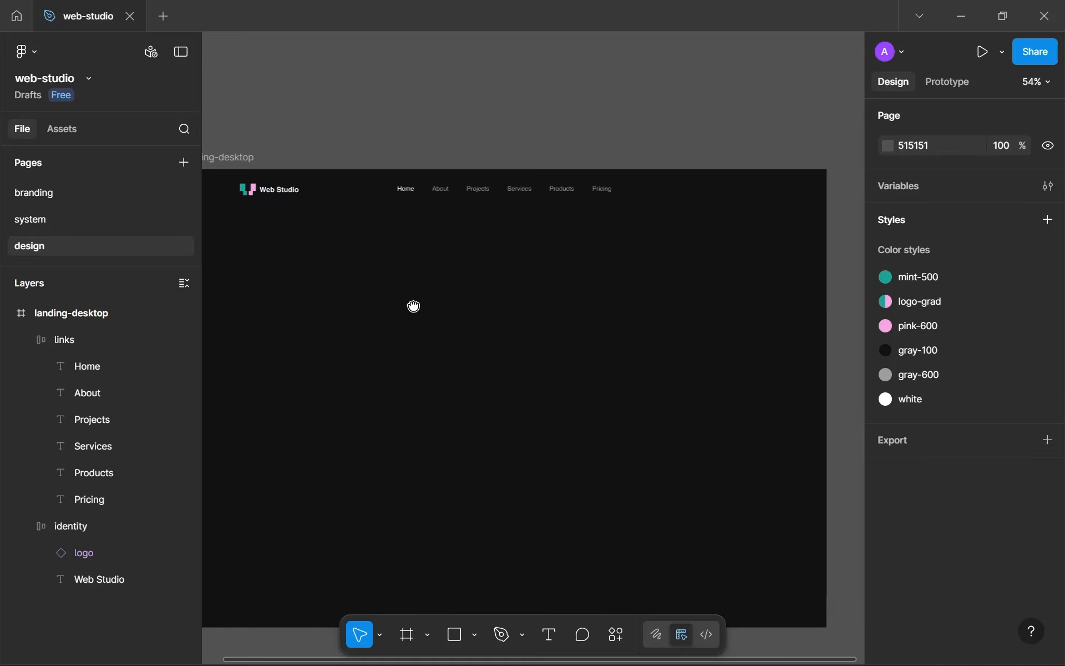
pyautogui.moveTo(686, 185); pyautogui.dragTo(732, 216)
pyautogui.press('t')
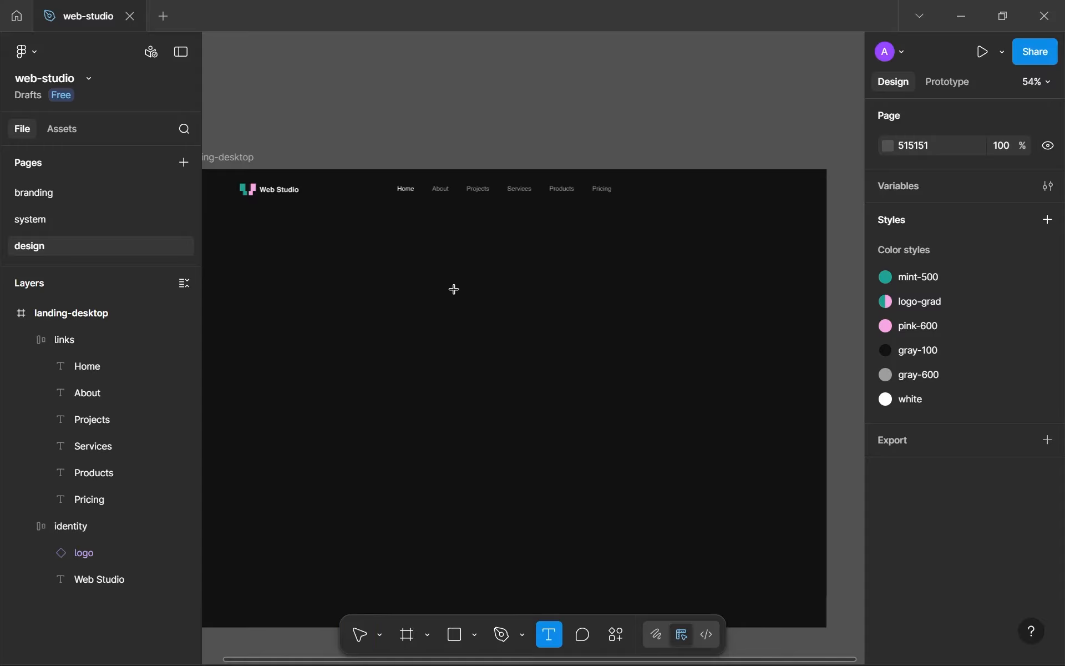
pyautogui.click(26, 341)
pyautogui.click(28, 367)
# - Add a text layer reading "Contact us" in the empty area below the nav links of the landing-desktop frame
pyautogui.scroll(3, 471, 278)
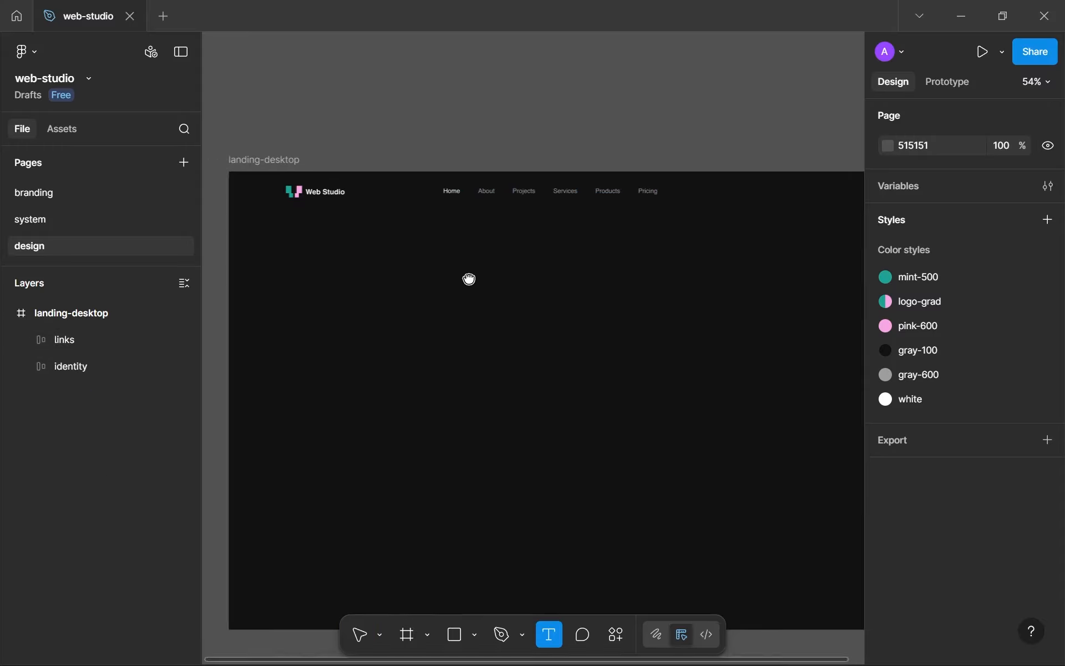
pyautogui.scroll(1, 497, 326)
pyautogui.scroll(2, 498, 327)
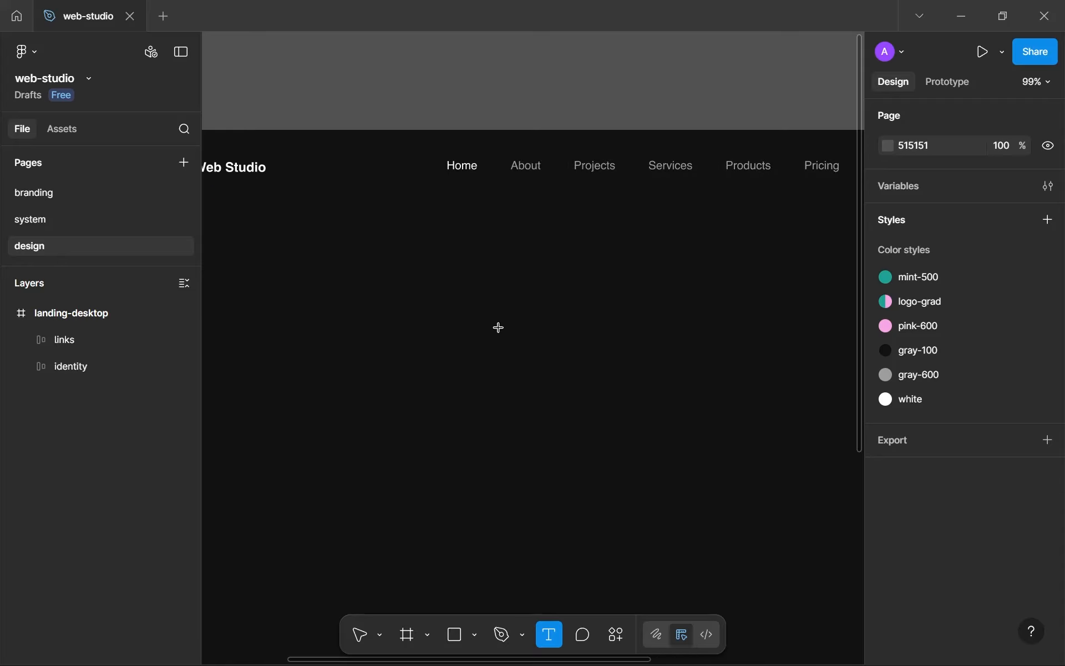
pyautogui.scroll(-1, 498, 327)
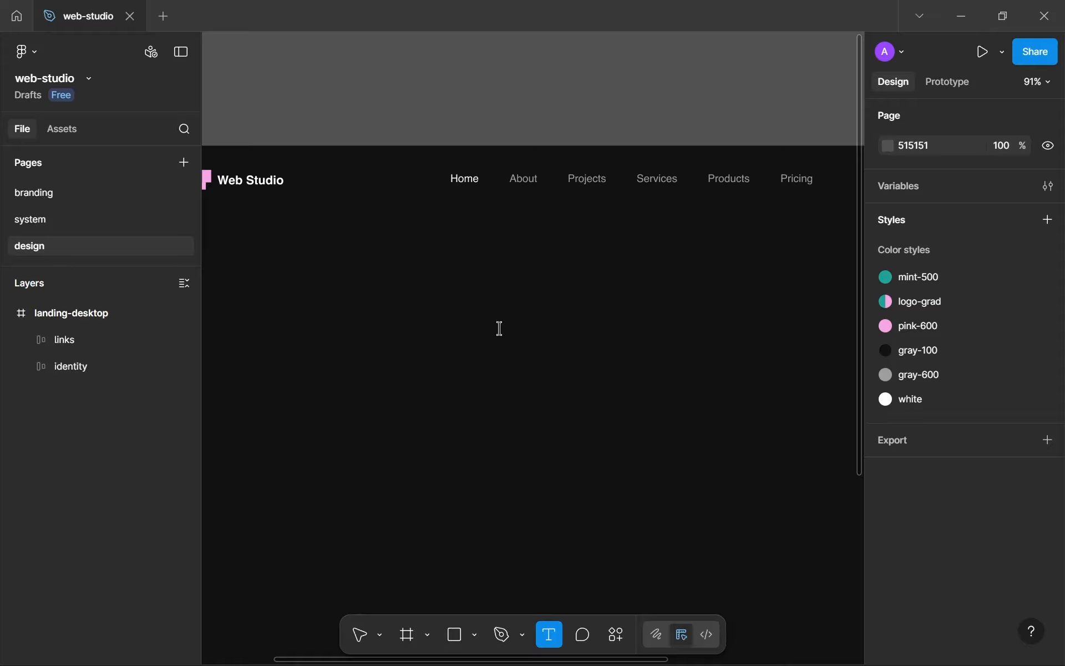
pyautogui.click(499, 328)
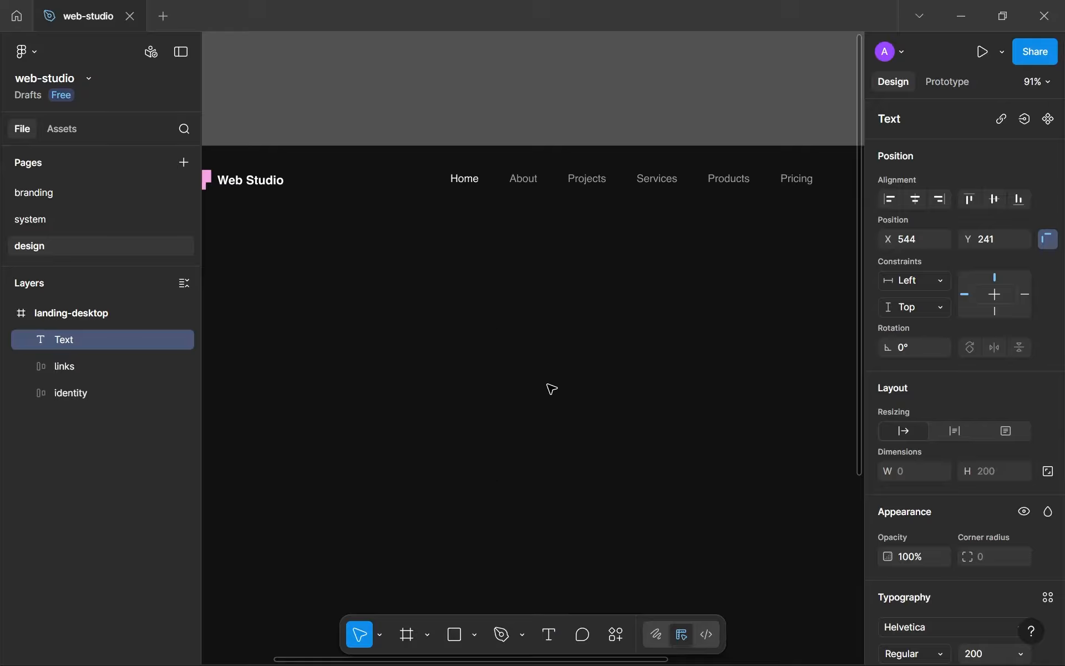
pyautogui.write('C')
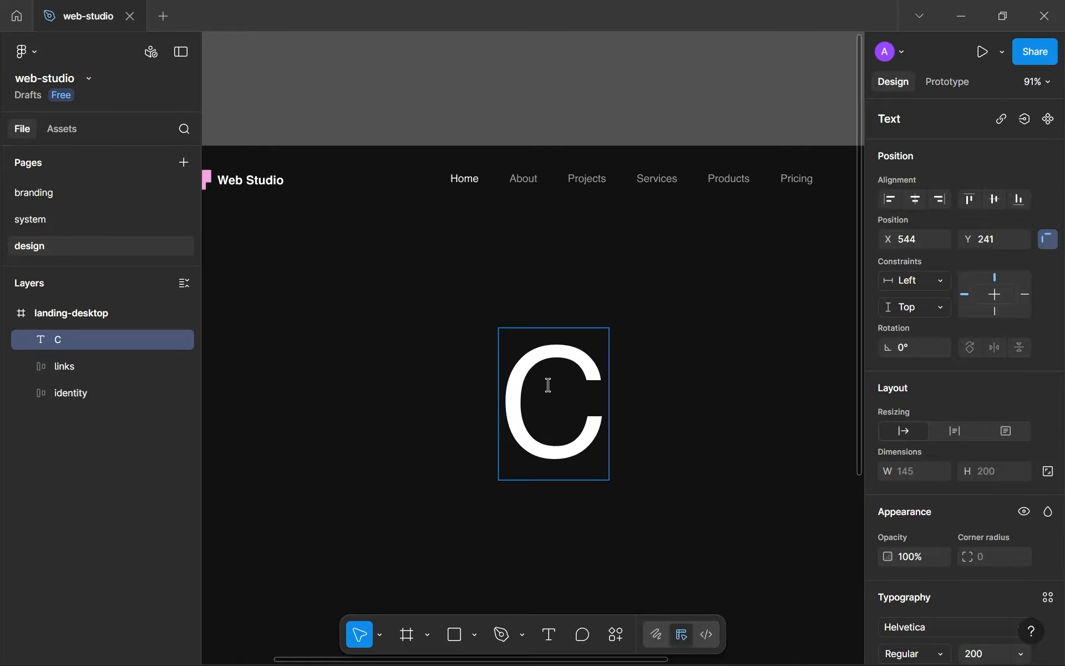
pyautogui.write('N')
pyautogui.press('BackSpace')
pyautogui.write('ont')
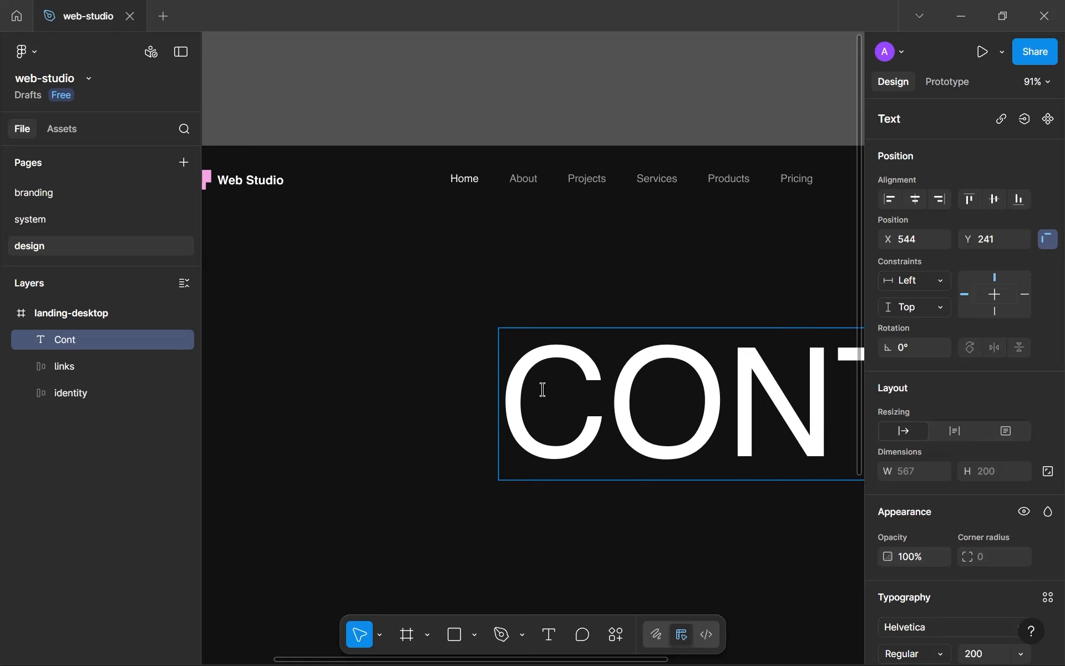
pyautogui.write('act us')
pyautogui.scroll(-5, 609, 405)
pyautogui.press('Escape')
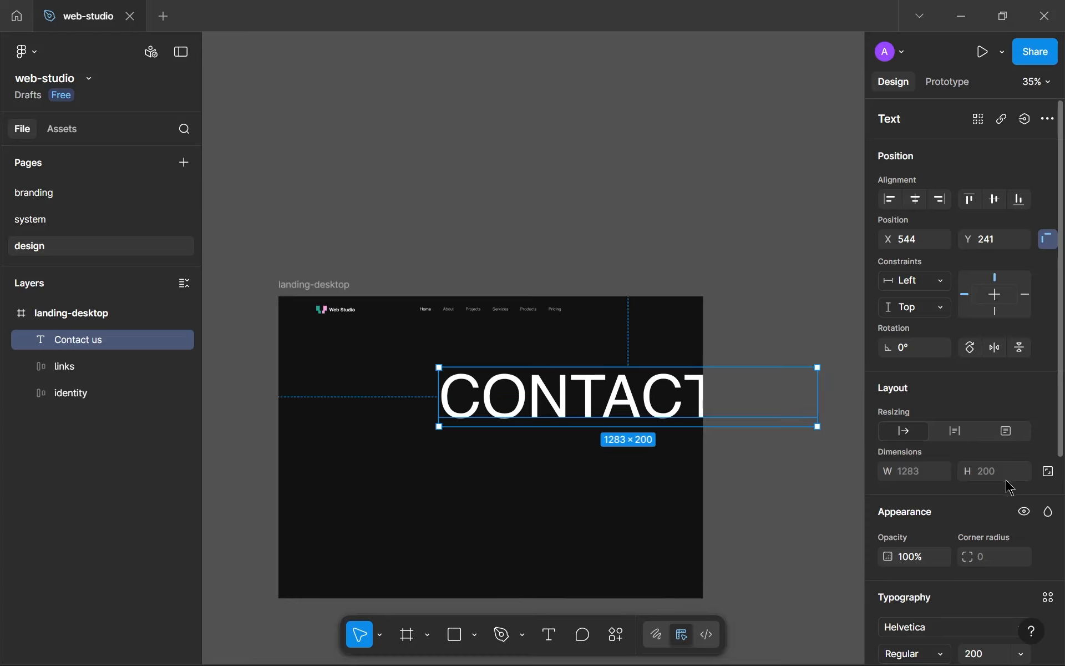
# - Set the Contact us text's line height to Auto and its font size to 16
pyautogui.scroll(-3, 1011, 488)
pyautogui.click(982, 488)
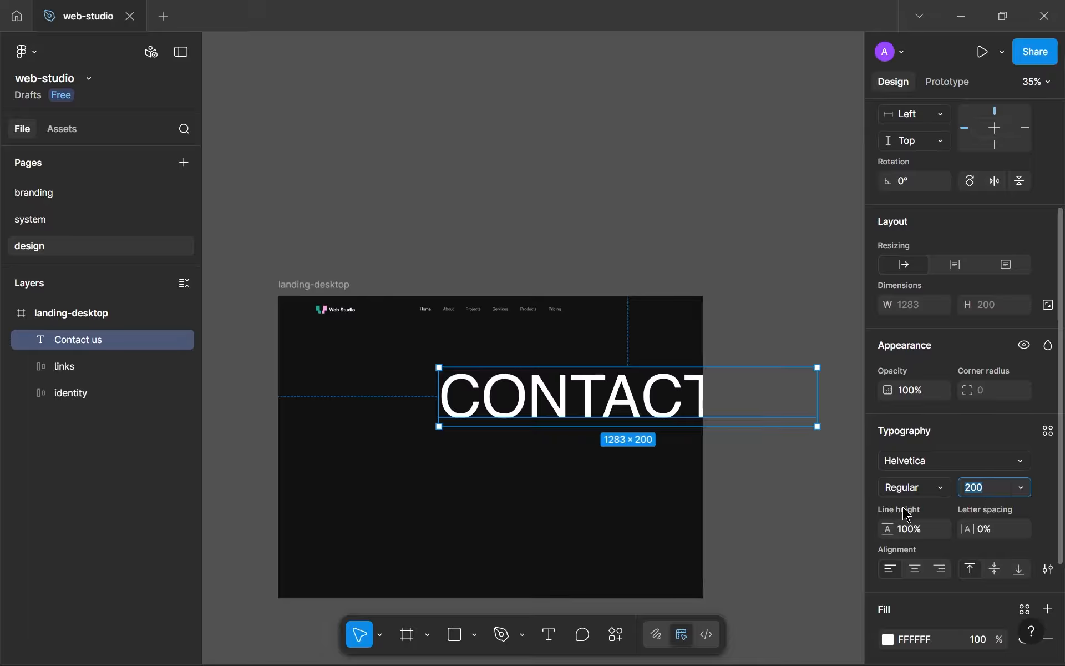
pyautogui.click(910, 530)
pyautogui.write('auto%')
pyautogui.press('Return')
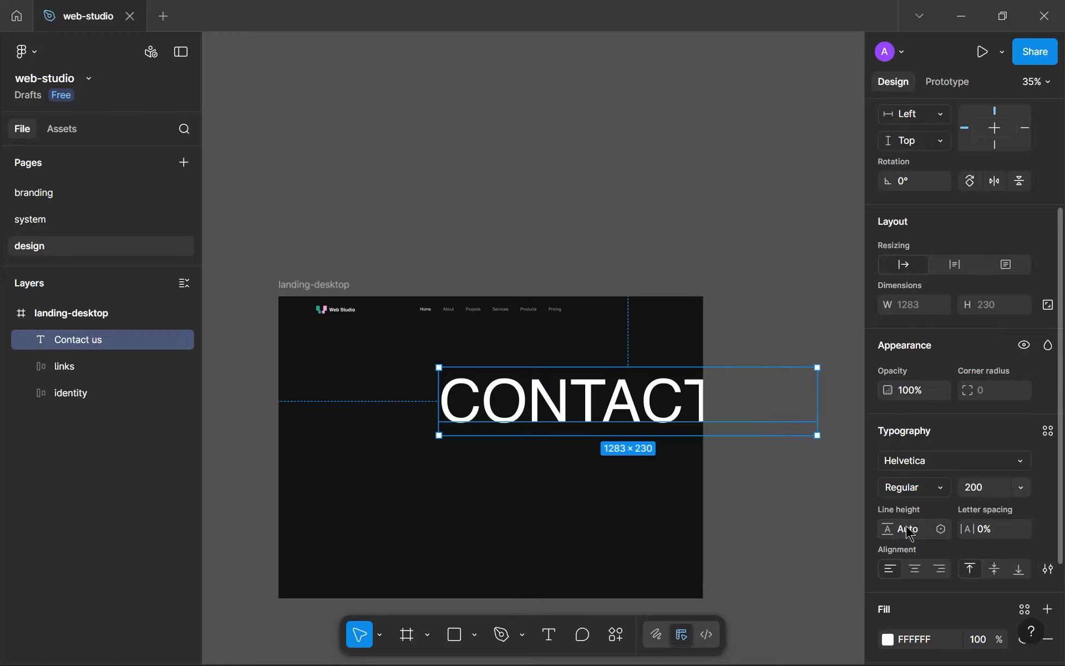
pyautogui.click(978, 491)
pyautogui.write('18')
pyautogui.click(771, 454)
pyautogui.scroll(5, 480, 340)
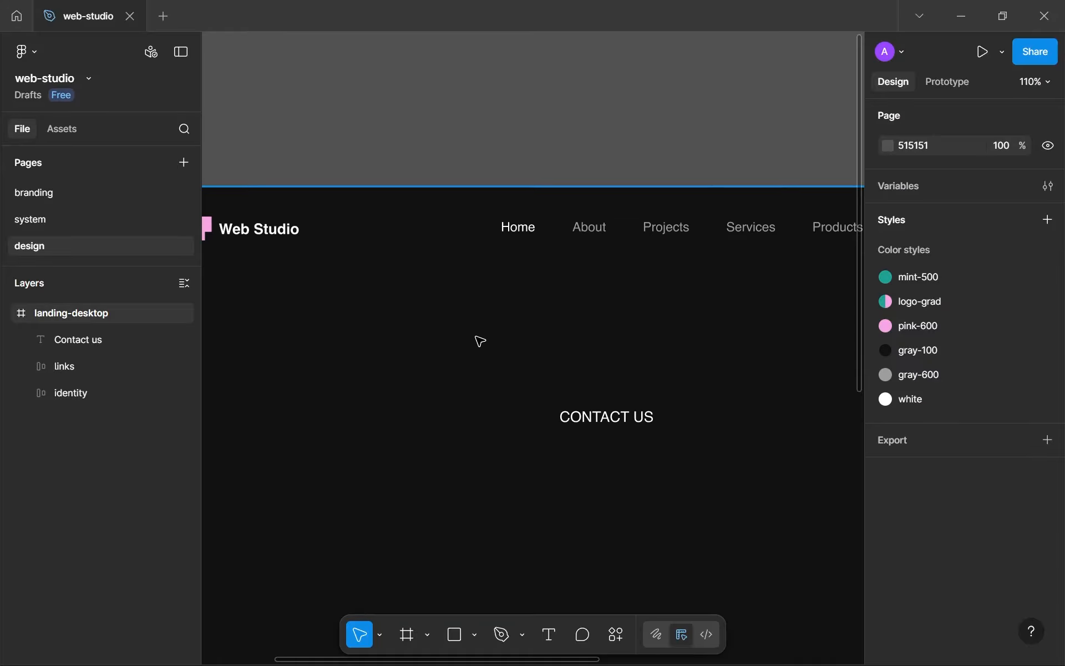
# - Remove the uppercase case setting from the Contact us text so it displays as typed
pyautogui.click(567, 416)
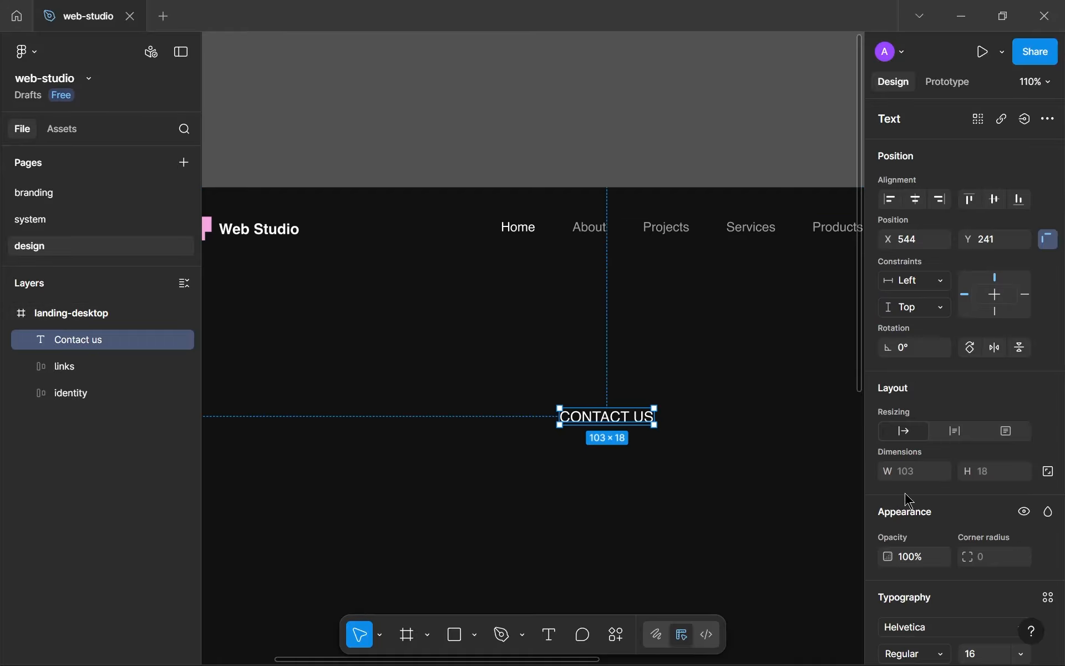
pyautogui.scroll(-5, 908, 499)
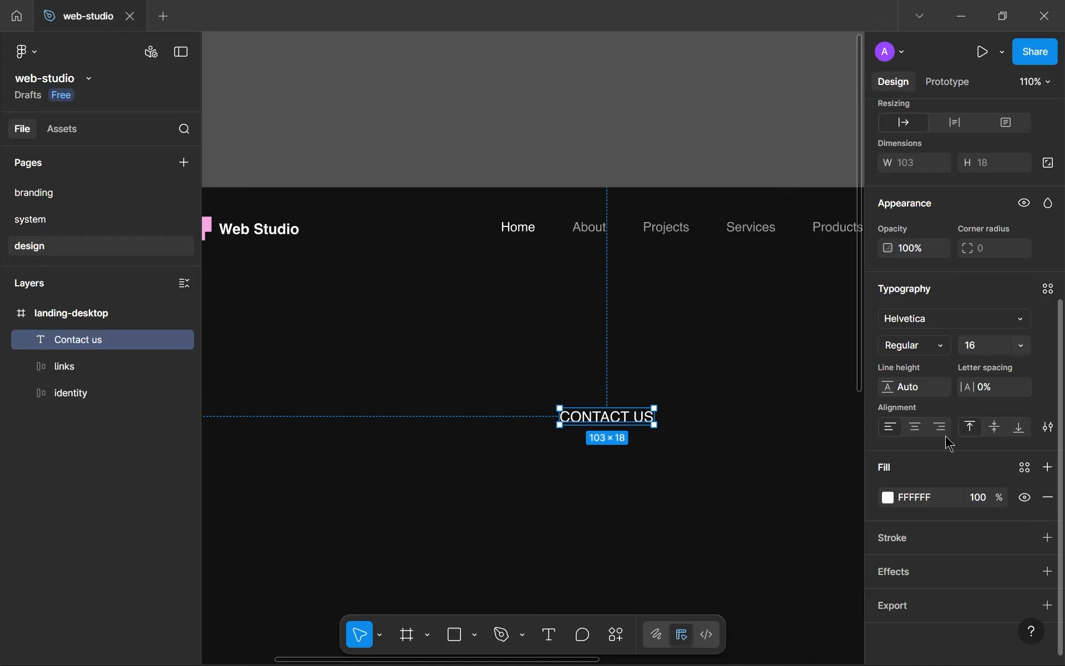
pyautogui.click(915, 345)
pyautogui.click(922, 345)
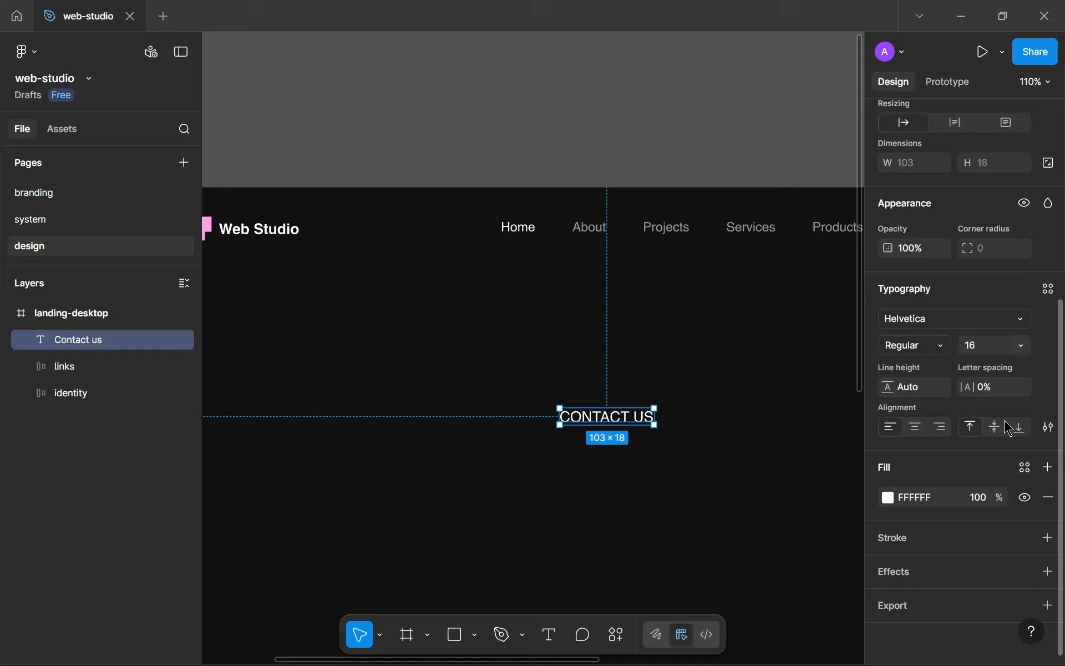
pyautogui.click(1048, 427)
pyautogui.click(761, 450)
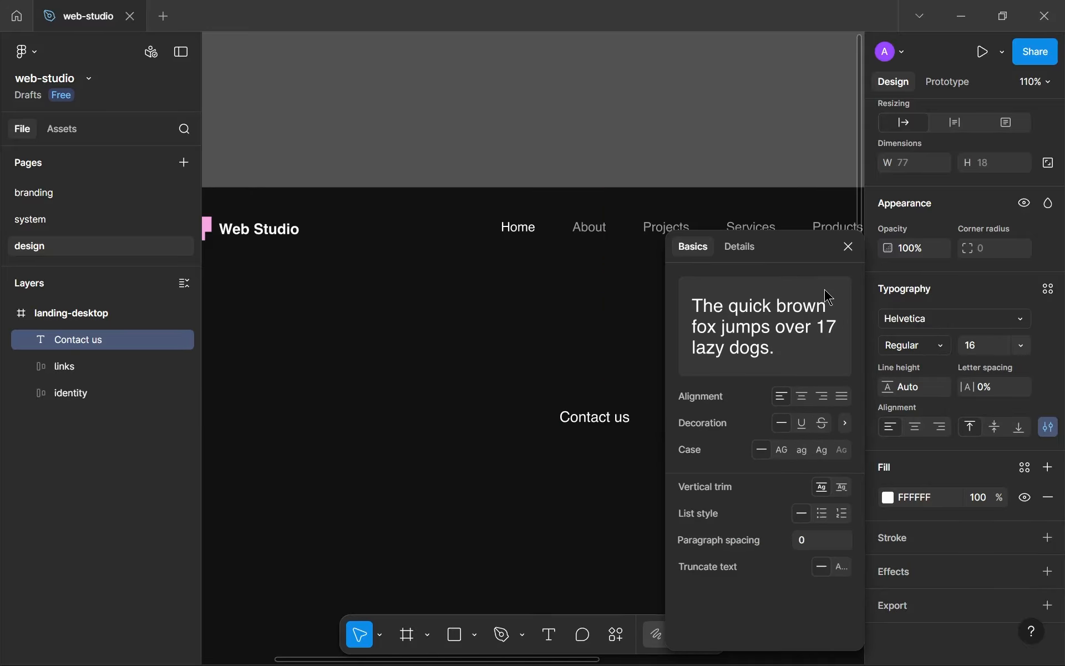
pyautogui.click(849, 246)
# - Set the Contact us text's font weight to Bold
pyautogui.scroll(5, 585, 422)
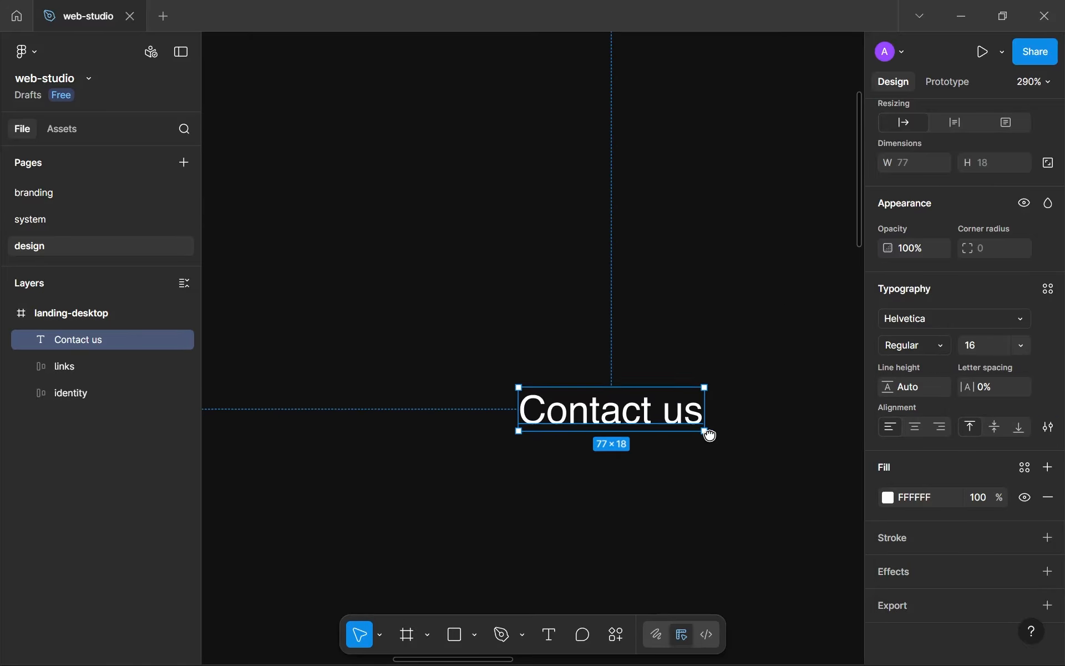
pyautogui.moveTo(709, 436); pyautogui.dragTo(682, 435)
pyautogui.click(925, 350)
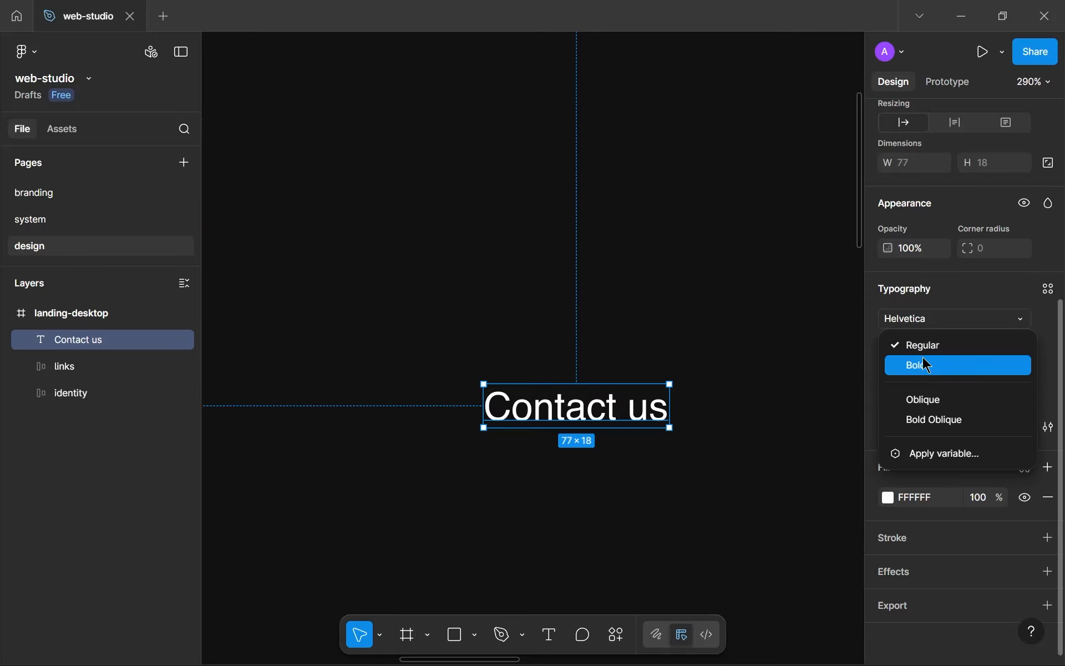
pyautogui.click(926, 365)
pyautogui.scroll(-5, 693, 491)
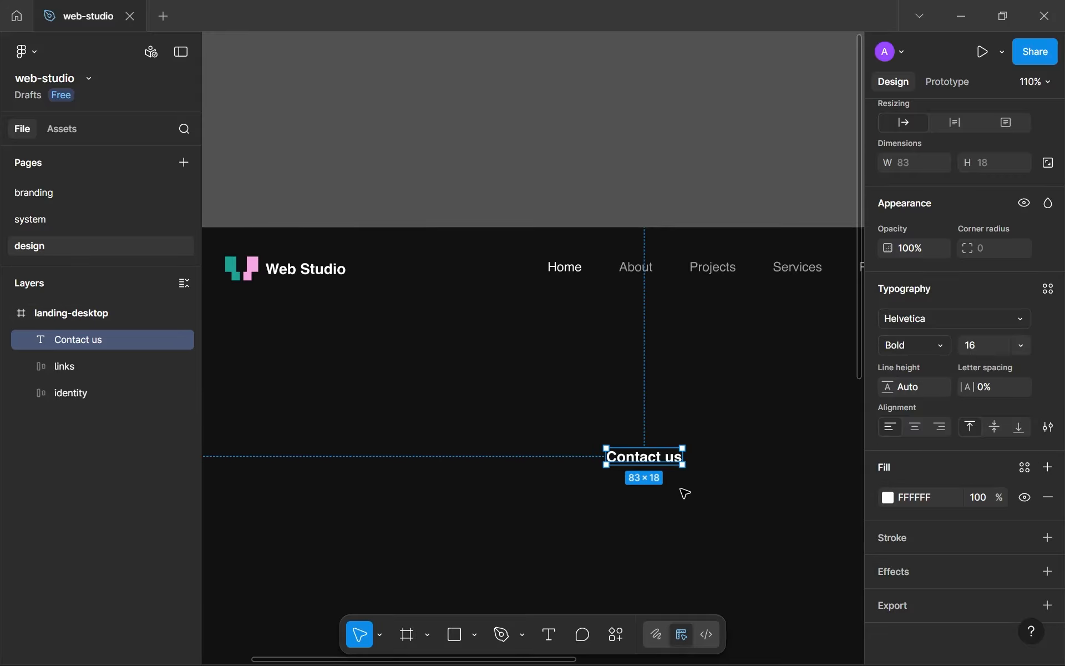
pyautogui.click(592, 472)
# - Wrap the Contact us text in an auto layout frame and rename the frame primary-btn
pyautogui.scroll(5, 634, 444)
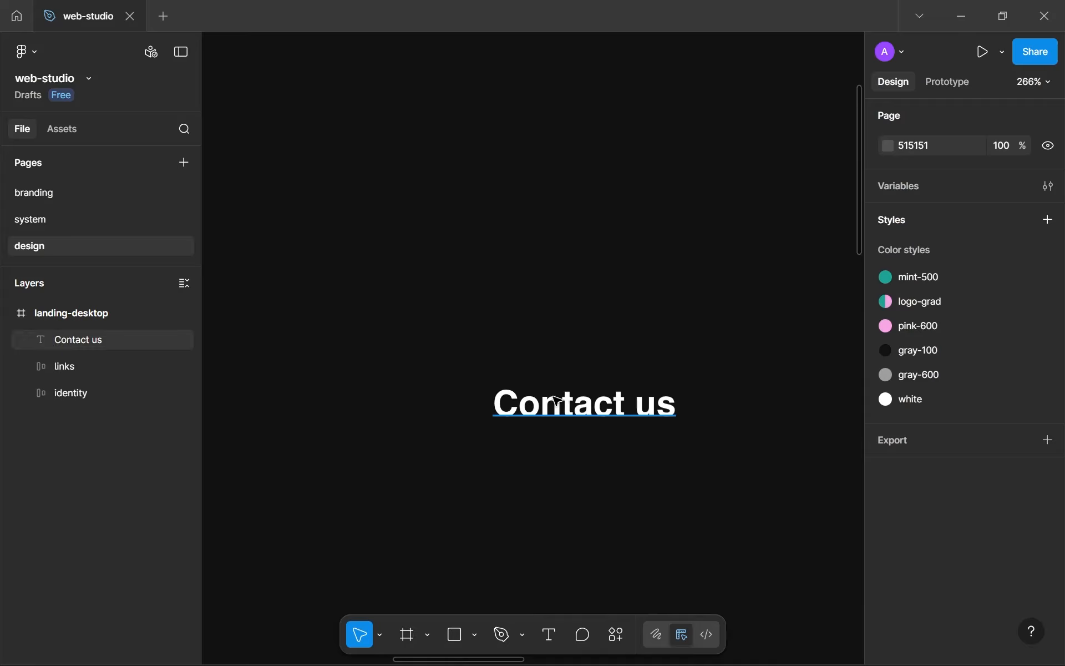
pyautogui.click(558, 400)
pyautogui.hotkey('shift', 'a')
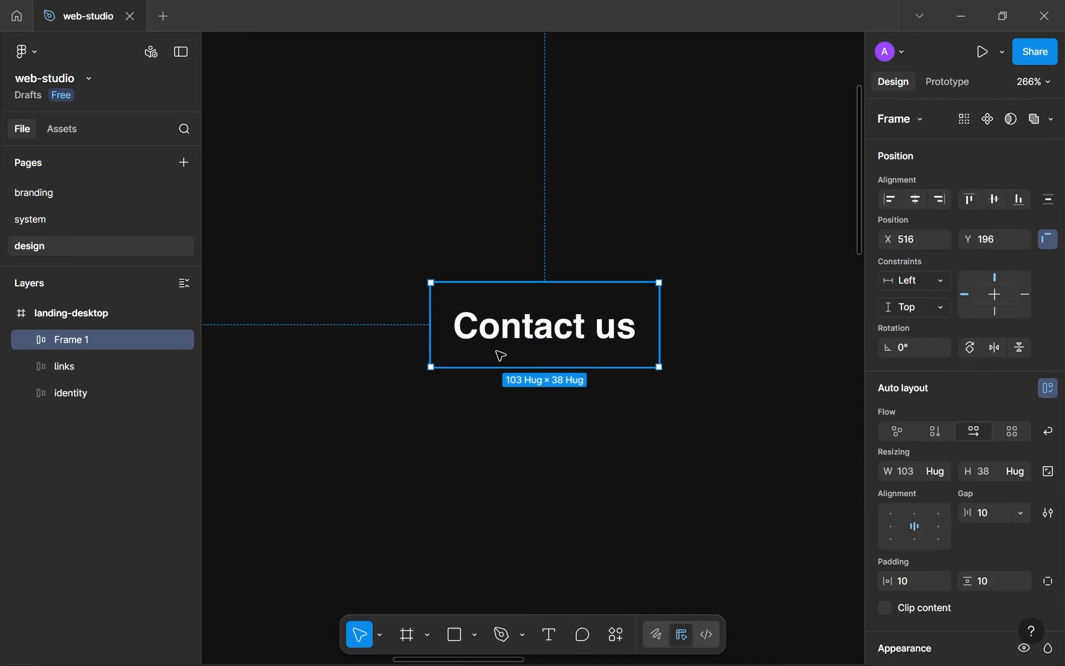
pyautogui.doubleClick(73, 345)
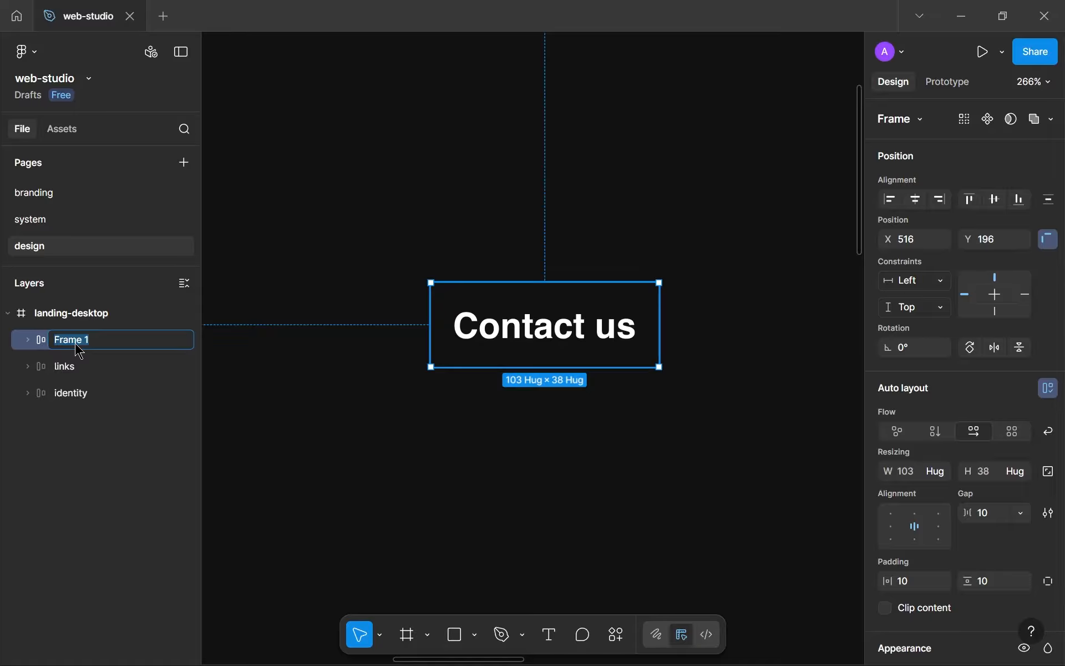
pyautogui.write('primary-btn')
pyautogui.press('Return')
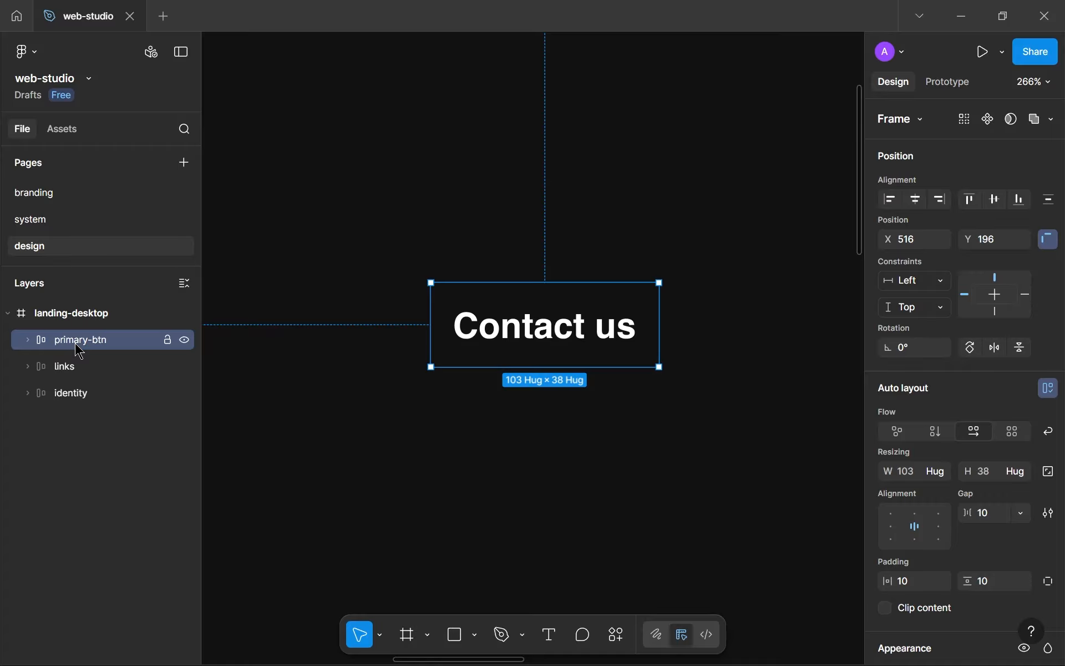
# - Add a fill to the primary-btn frame and link it to the mint-500 color style
pyautogui.scroll(-5, 960, 487)
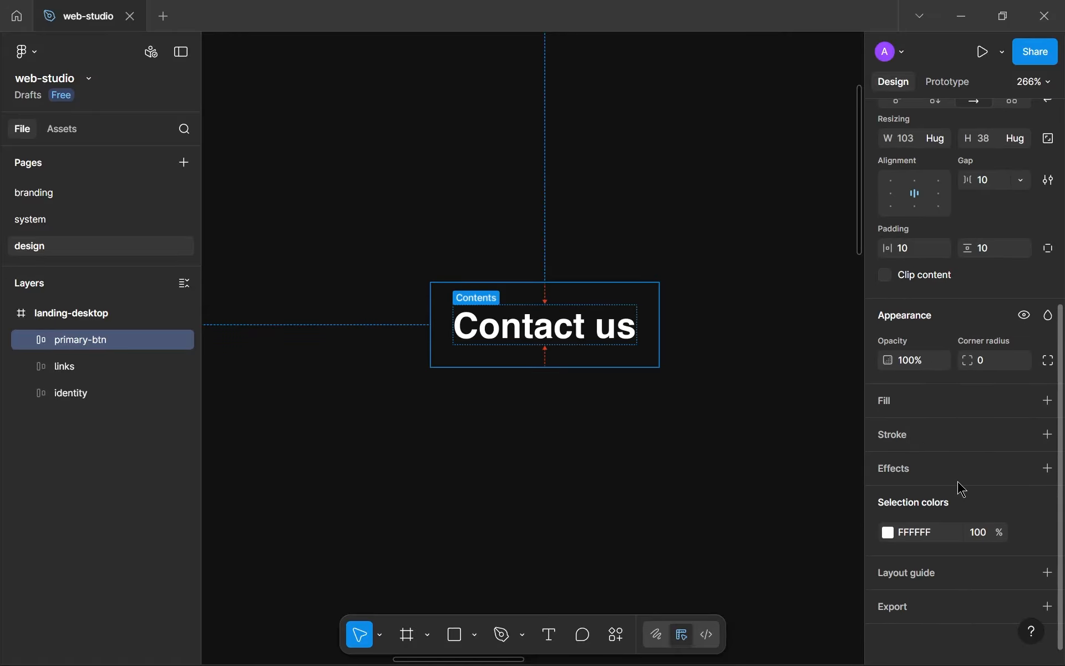
pyautogui.click(1048, 401)
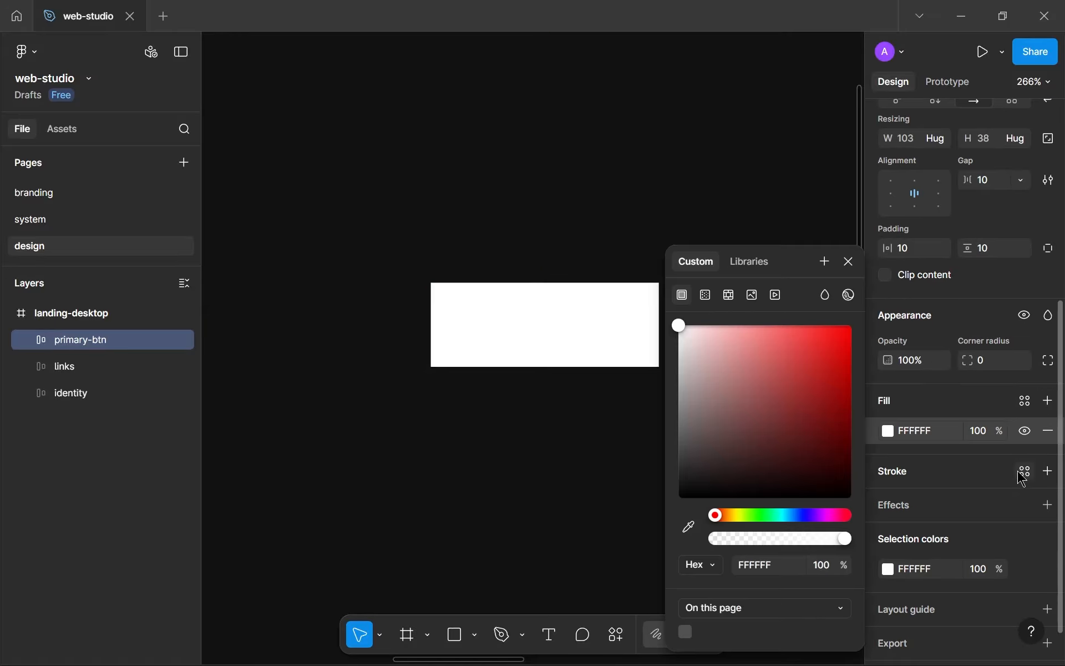
pyautogui.moveTo(714, 350)
pyautogui.mouseDown()
pyautogui.moveTo(744, 357)
pyautogui.moveTo(745, 345)
pyautogui.moveTo(697, 320)
pyautogui.mouseUp()
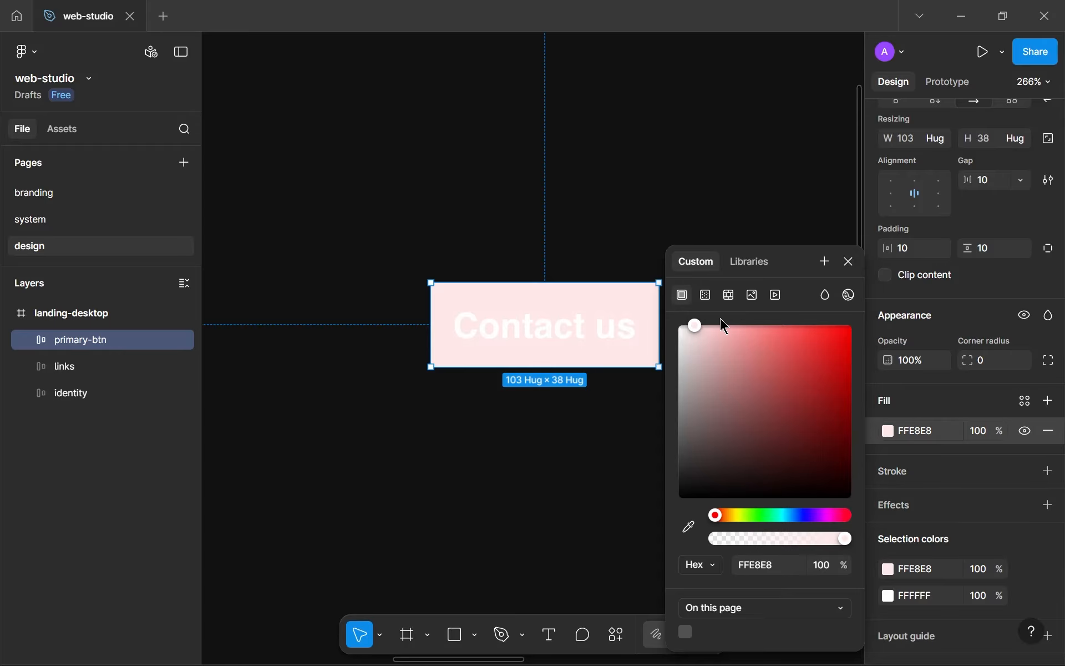
pyautogui.click(1025, 400)
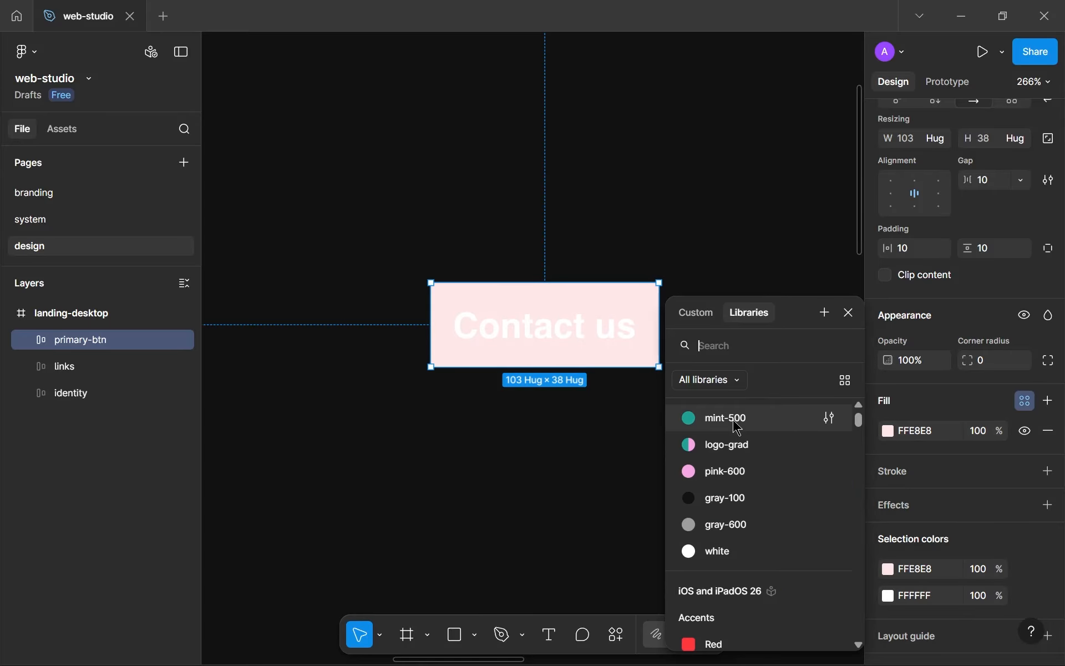
pyautogui.click(733, 421)
pyautogui.click(671, 475)
# - Examine the Contact us button's look and proportions against the header in the landing-desktop frame
pyautogui.scroll(-4, 671, 476)
pyautogui.moveTo(669, 474); pyautogui.dragTo(580, 307)
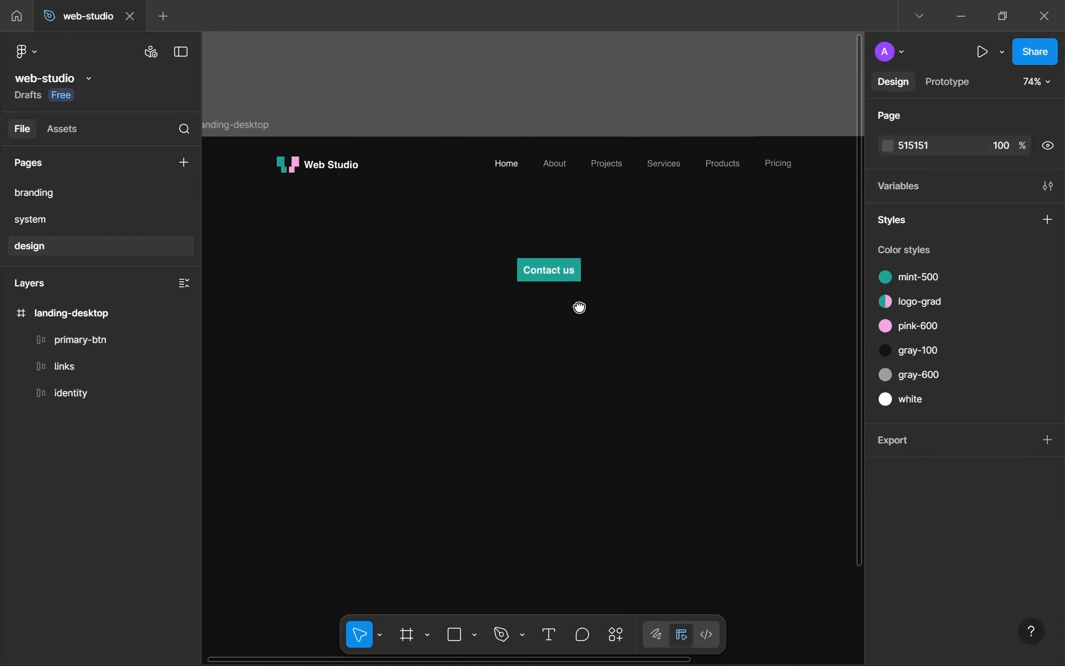
pyautogui.scroll(2, 579, 308)
pyautogui.scroll(-5, 579, 307)
pyautogui.scroll(2, 580, 308)
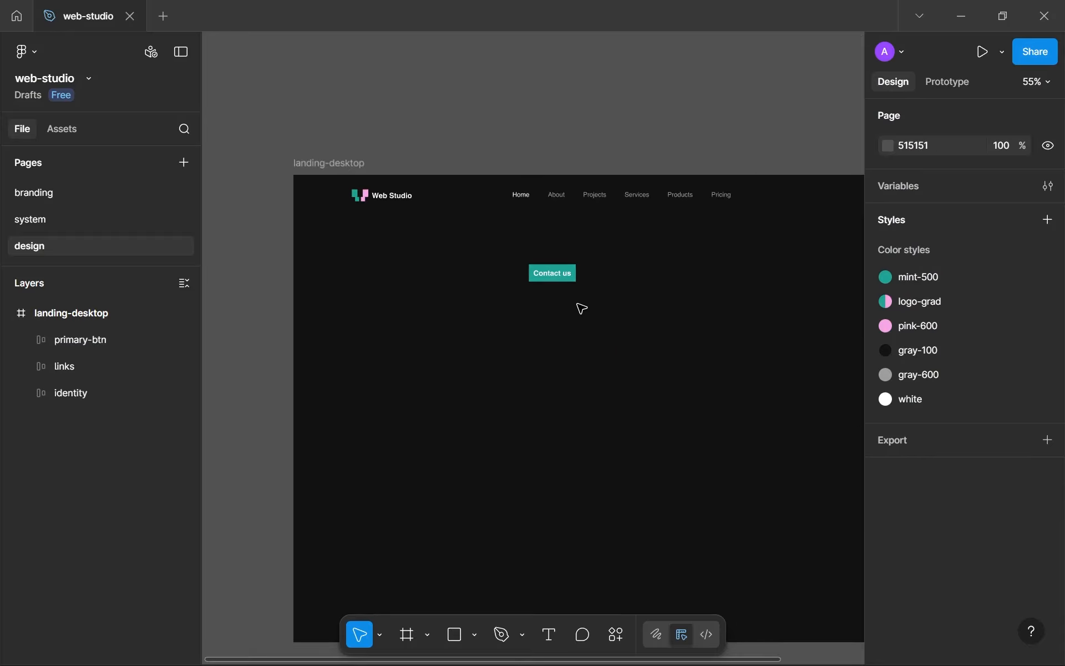
pyautogui.click(546, 275)
pyautogui.click(574, 346)
# - Set the primary-btn auto layout gap to 0, horizontal padding to 32 and vertical padding to 16
pyautogui.scroll(5, 548, 282)
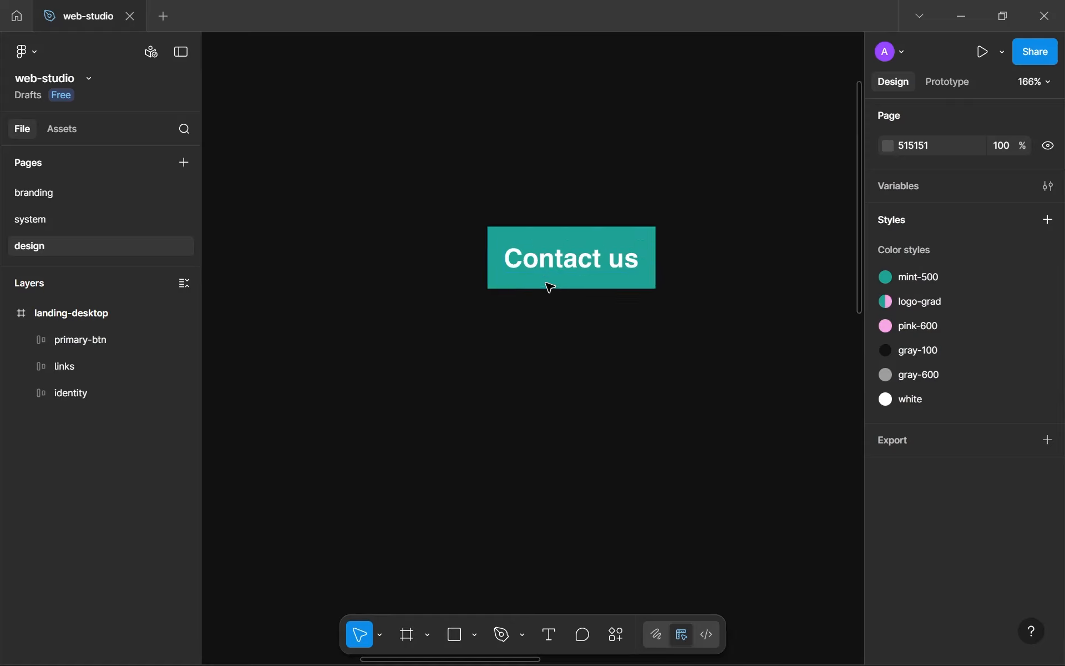
pyautogui.click(551, 285)
pyautogui.scroll(-3, 897, 409)
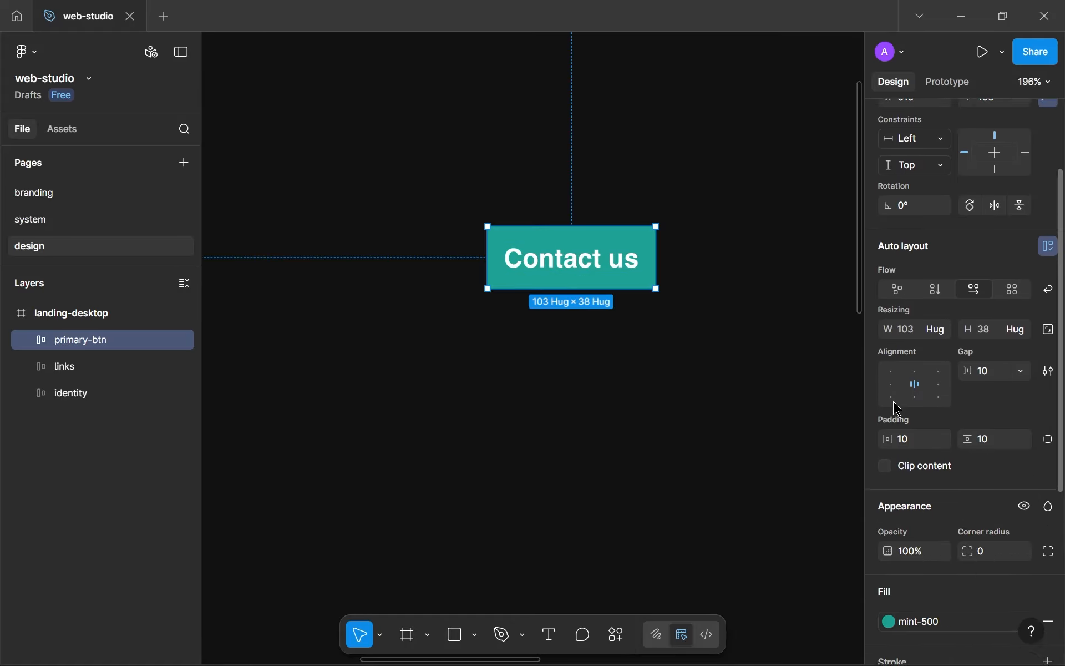
pyautogui.click(1007, 346)
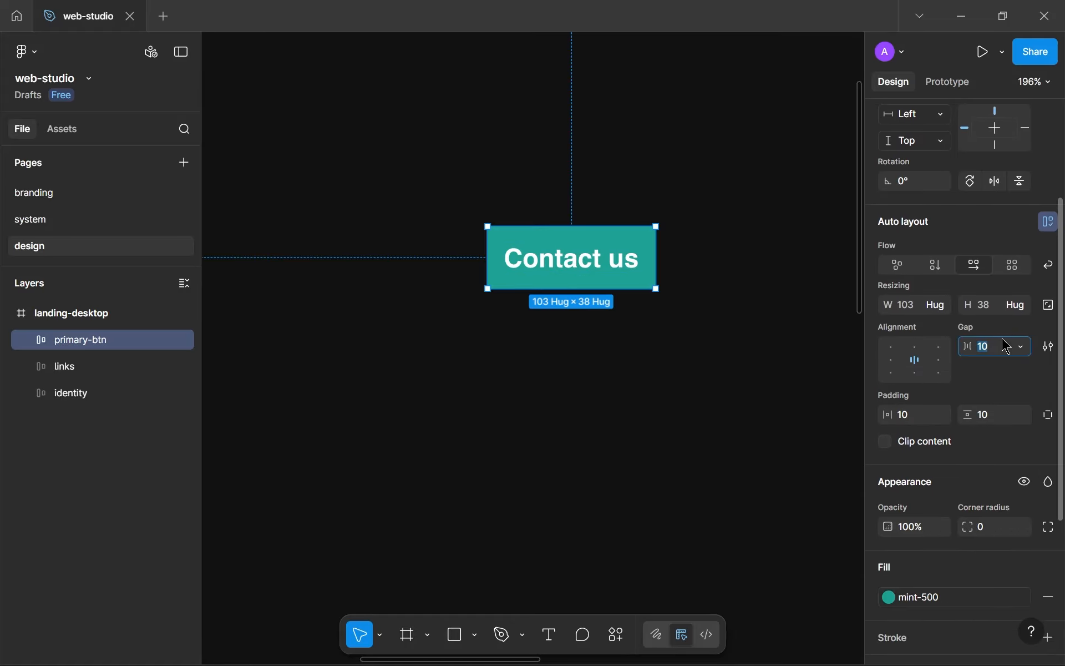
pyautogui.click(916, 414)
pyautogui.write('32')
pyautogui.click(993, 415)
pyautogui.write('1')
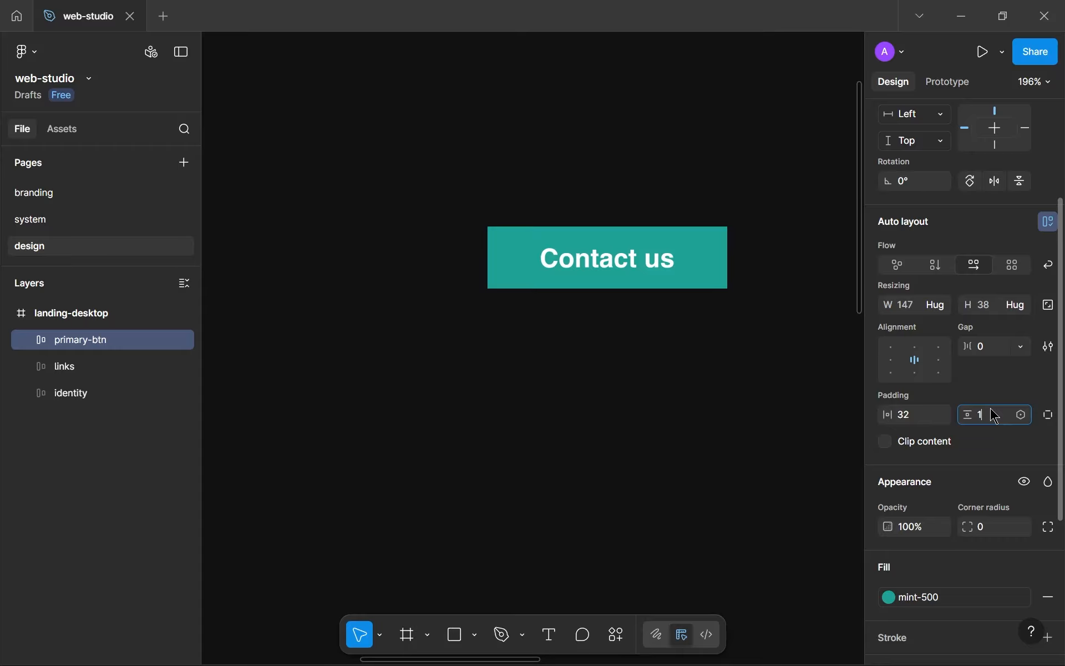
pyautogui.press('Return')
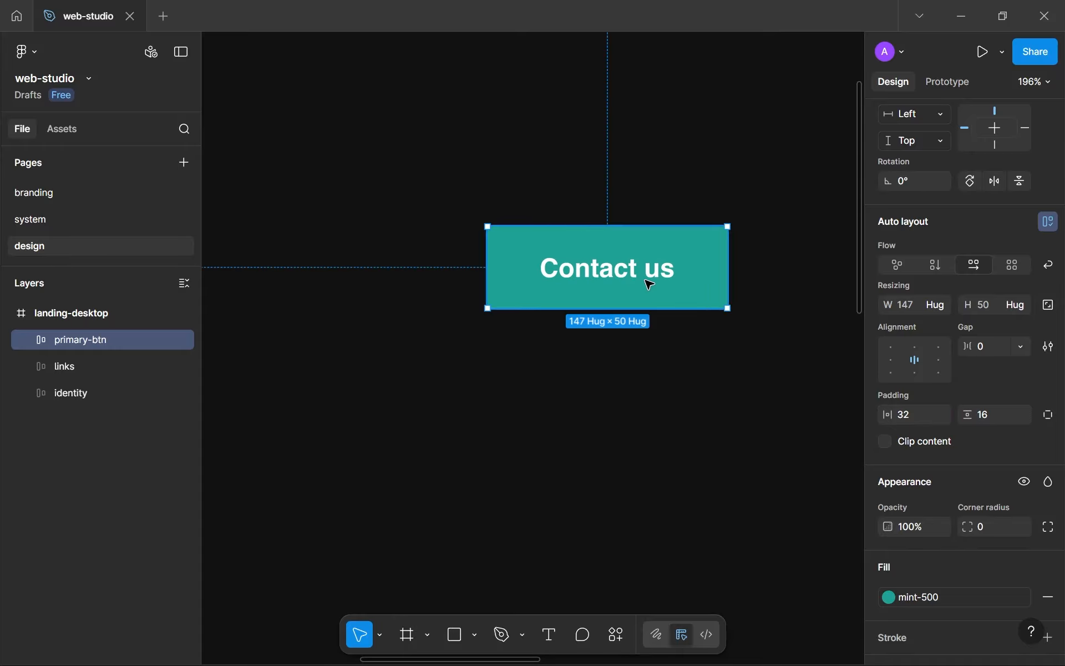
# - Set the primary-btn frame's corner radius to 8, keeping the 32 horizontal and 16 vertical padding
pyautogui.moveTo(645, 279); pyautogui.dragTo(630, 279)
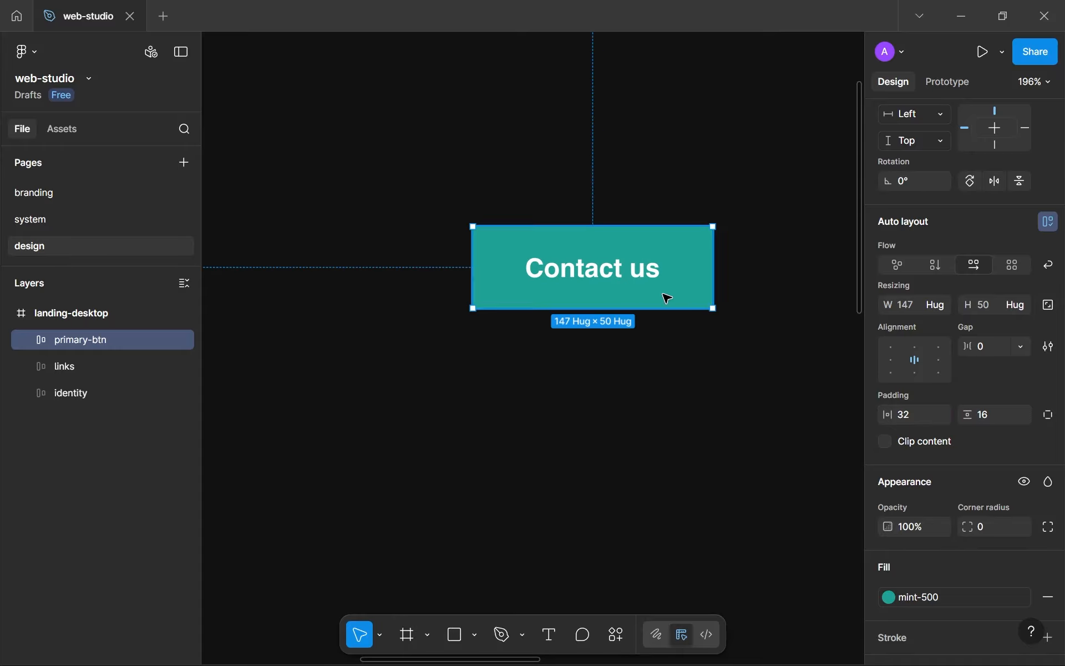
pyautogui.click(907, 425)
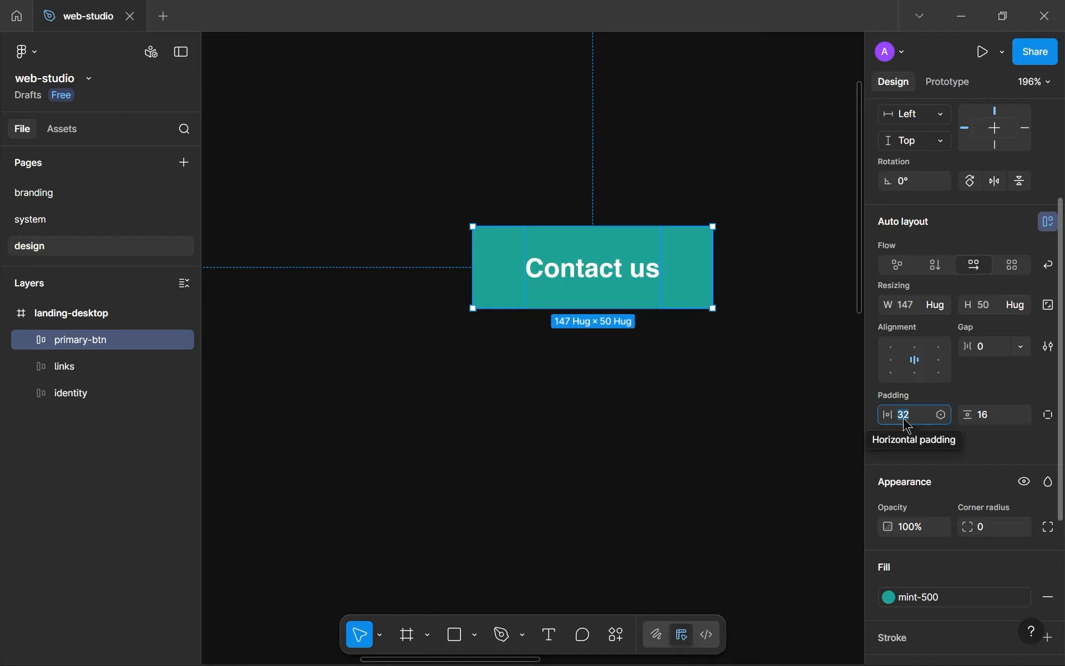
pyautogui.click(987, 420)
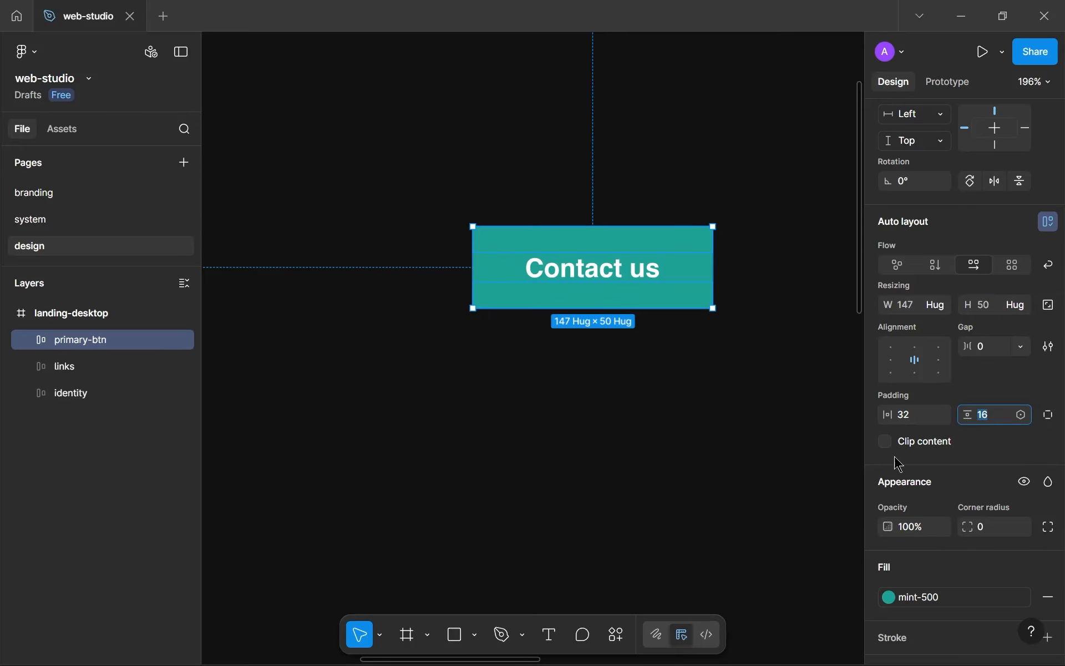
pyautogui.click(996, 529)
pyautogui.write('8')
pyautogui.press('Return')
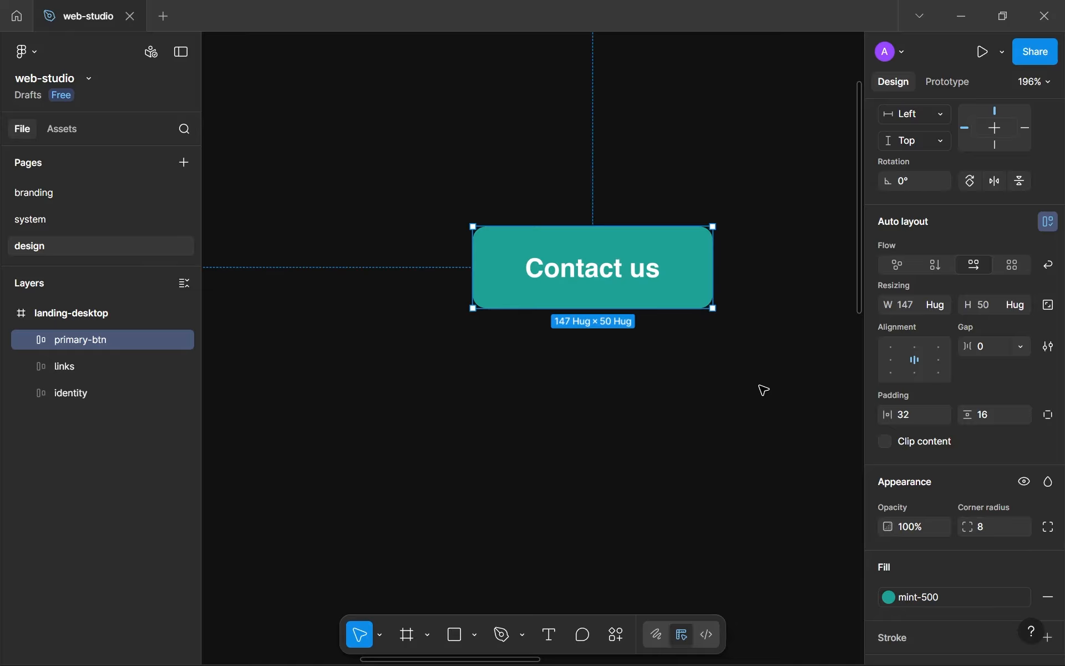
pyautogui.click(747, 374)
# - Examine the rounded Contact us button against the nav links and the two-color Web Studio logo, and review its fill settings
pyautogui.scroll(-5, 749, 374)
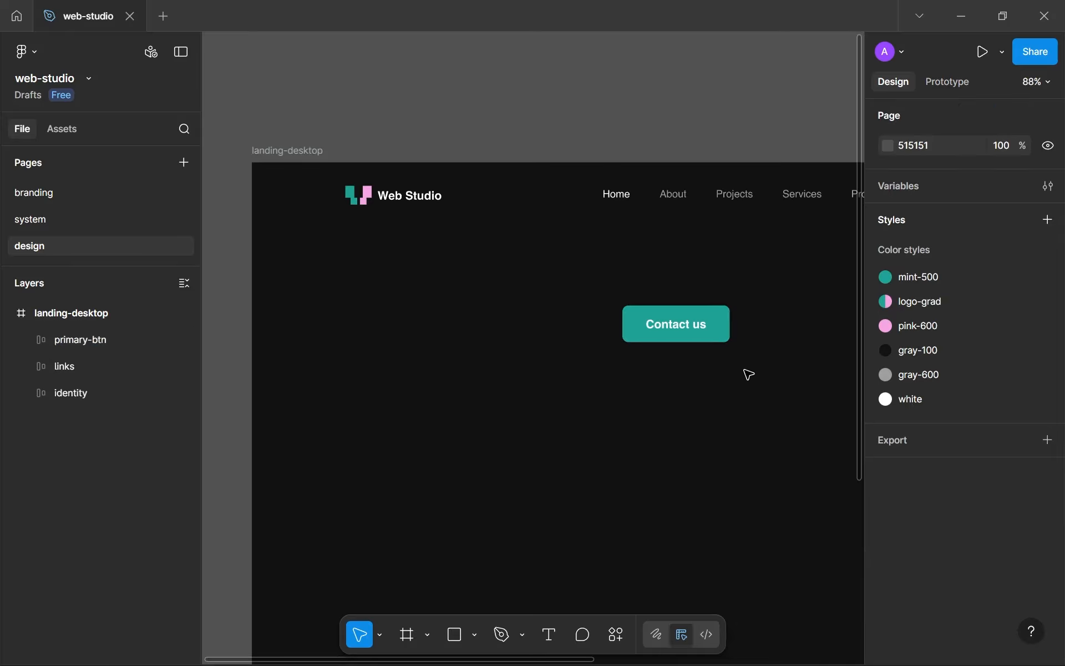
pyautogui.moveTo(744, 370); pyautogui.dragTo(576, 267)
pyautogui.scroll(1, 562, 318)
pyautogui.scroll(-6, 561, 315)
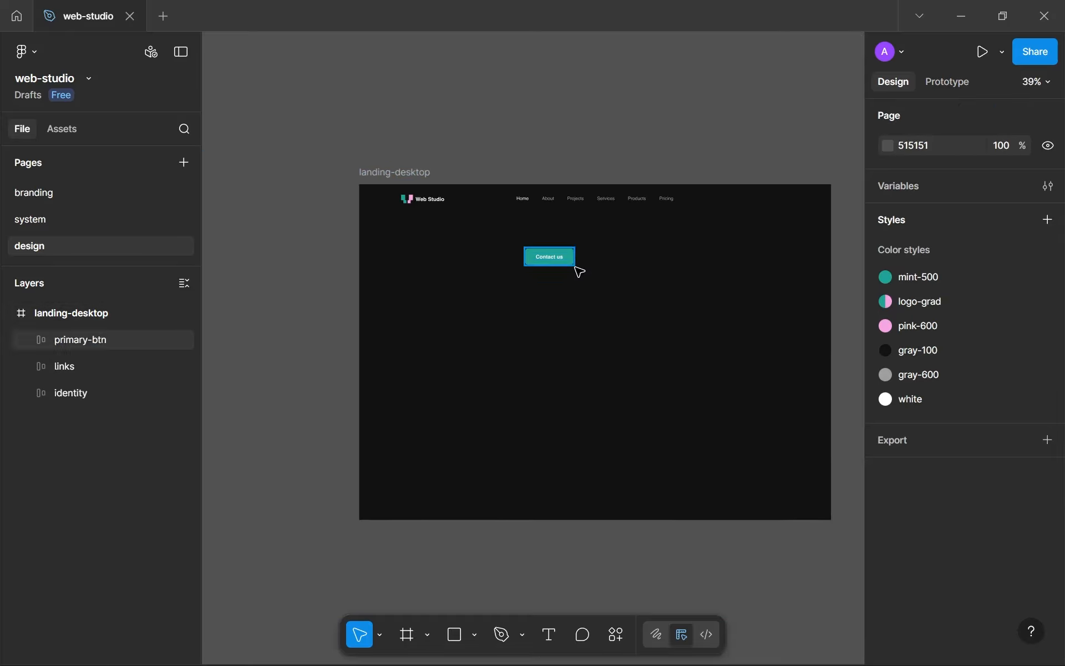
pyautogui.scroll(3, 579, 270)
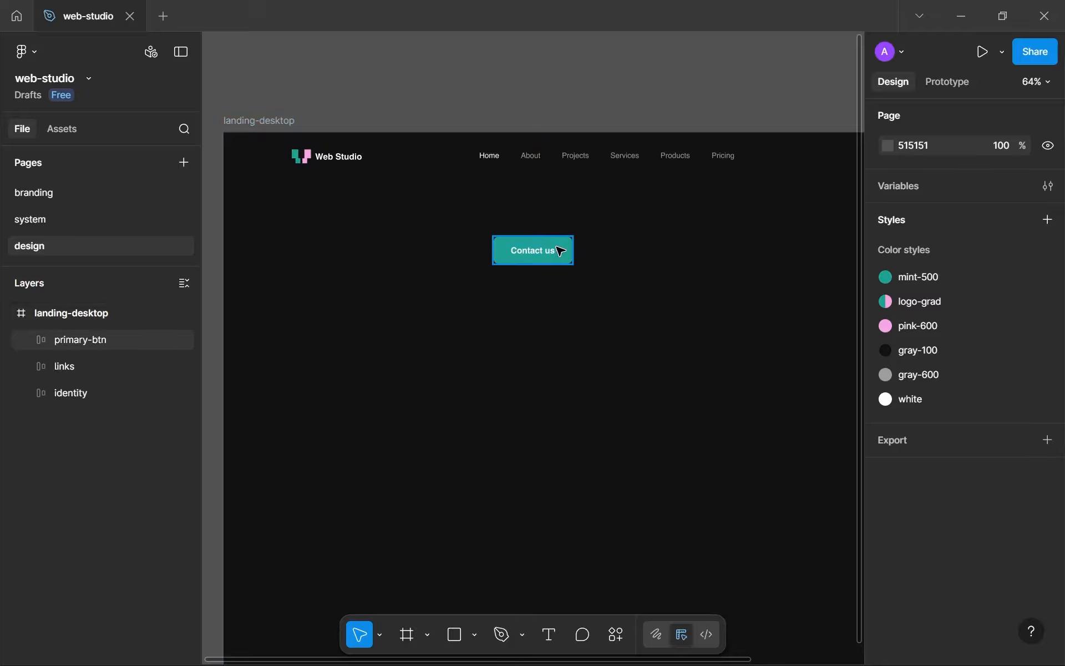
pyautogui.click(560, 251)
pyautogui.scroll(10, 281, 178)
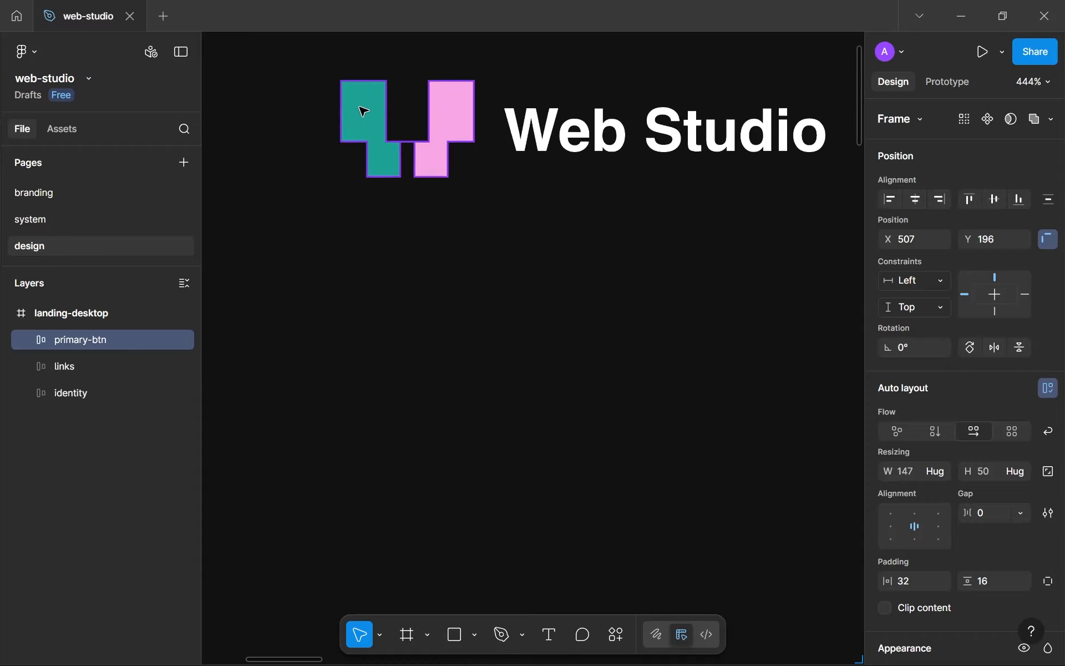
pyautogui.scroll(3, 363, 111)
pyautogui.scroll(-10, 366, 110)
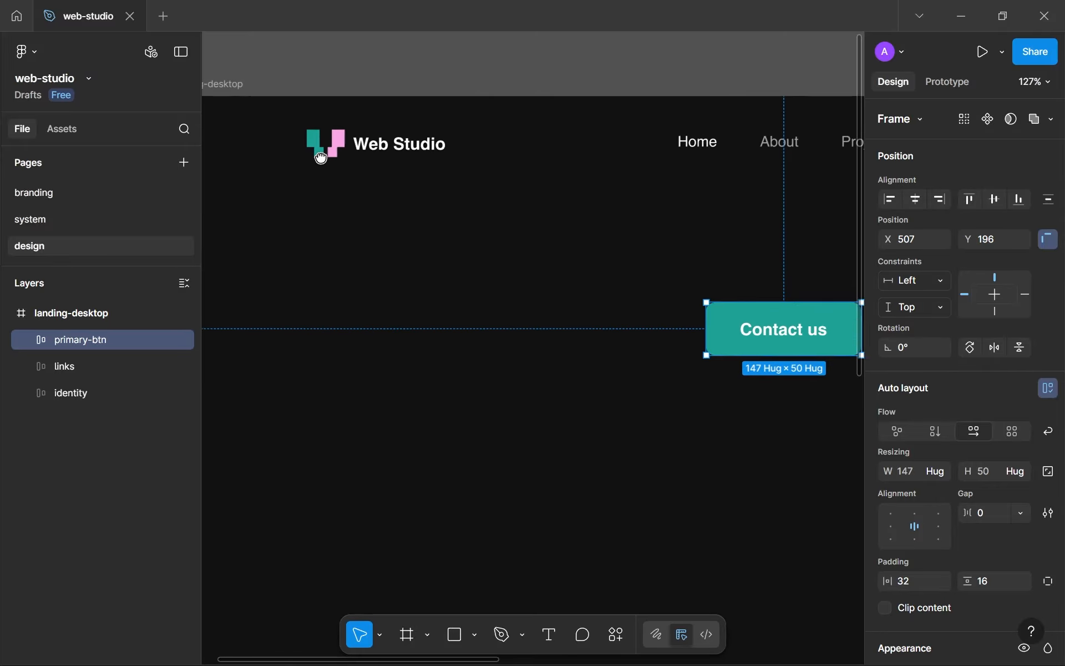
pyautogui.scroll(-5, 321, 158)
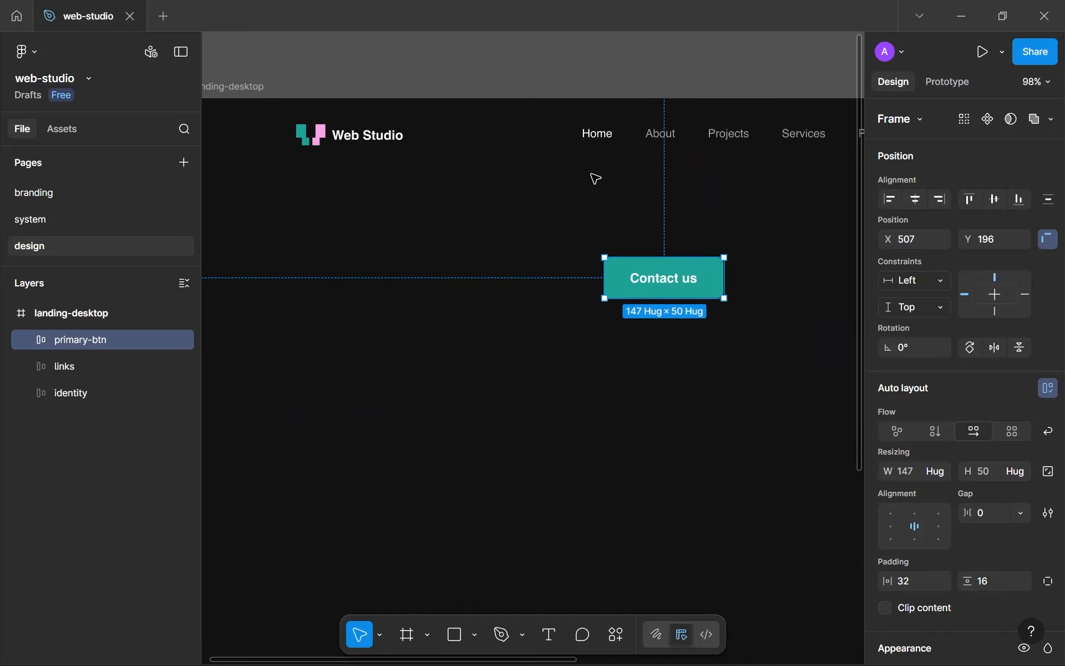
pyautogui.scroll(-6, 971, 455)
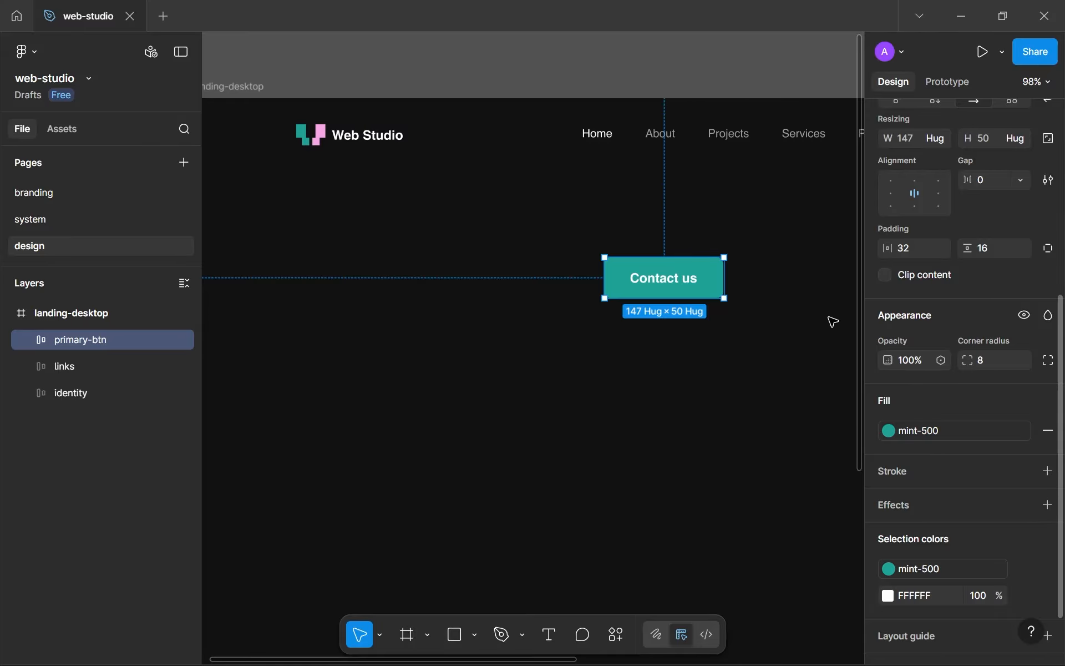
pyautogui.keyDown('ctrl'); pyautogui.scroll(10, 335, 169); pyautogui.keyUp('ctrl')
pyautogui.keyDown('ctrl'); pyautogui.scroll(-10, 435, 140); pyautogui.keyUp('ctrl')
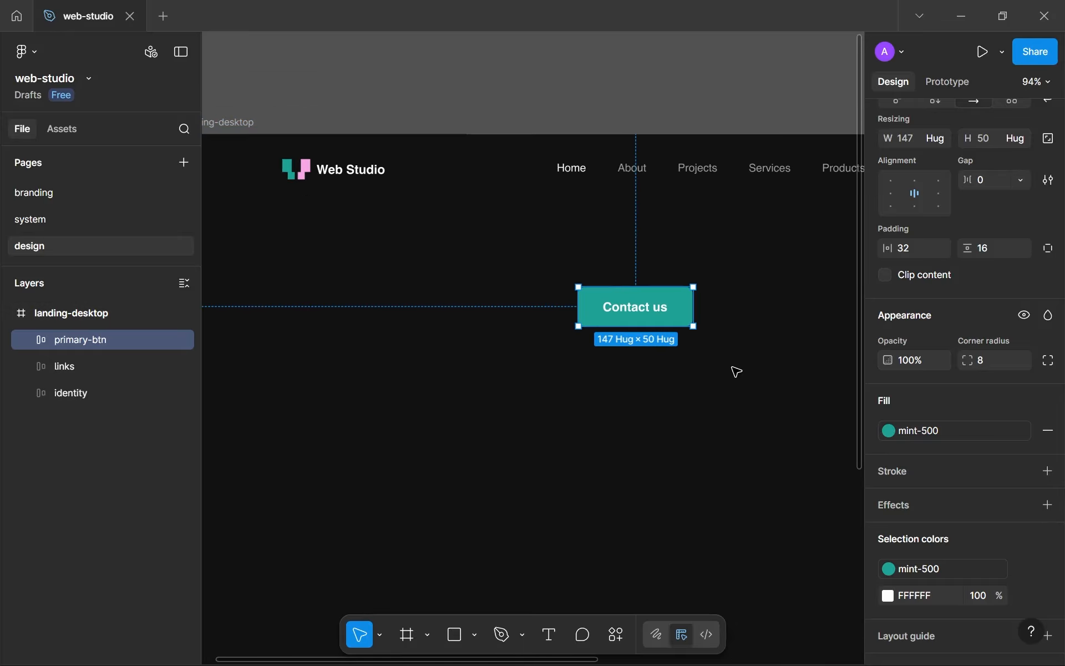
# - Switch the primary-btn fill to the pink-600 color style
pyautogui.click(888, 432)
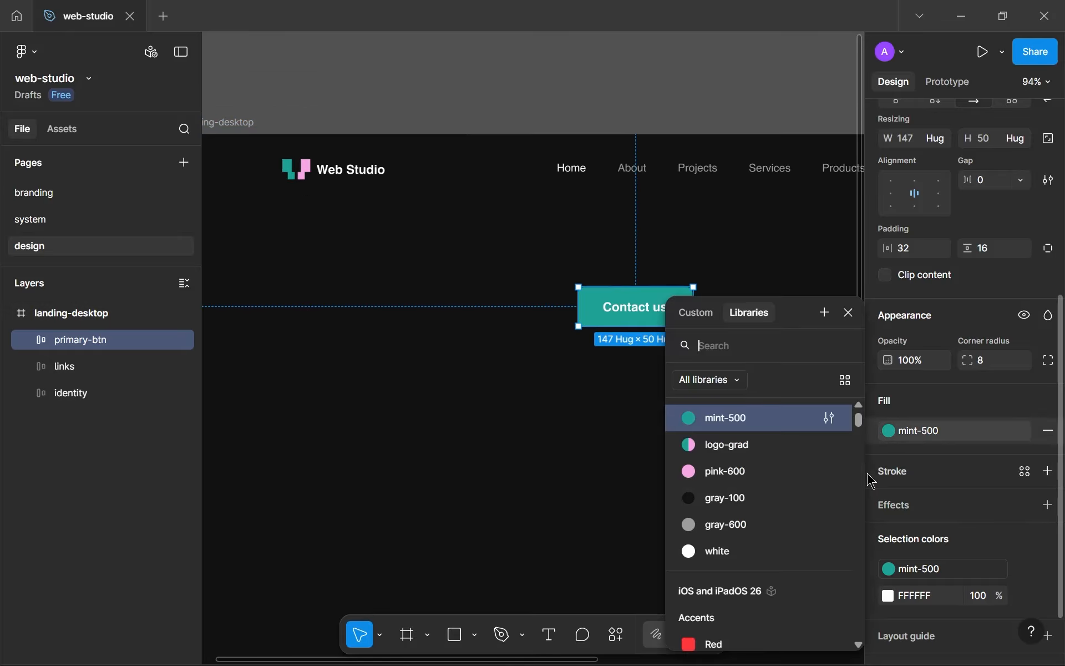
pyautogui.click(765, 467)
pyautogui.click(691, 407)
pyautogui.keyDown('ctrl'); pyautogui.scroll(-4, 584, 331); pyautogui.keyUp('ctrl')
pyautogui.keyDown('ctrl'); pyautogui.scroll(5, 584, 331); pyautogui.keyUp('ctrl')
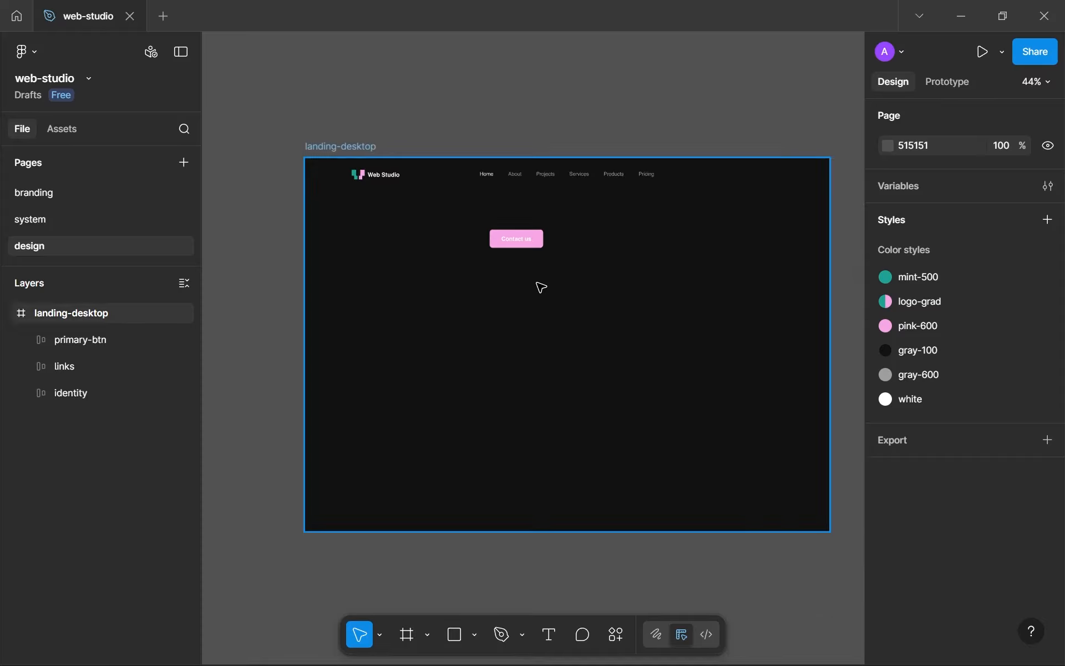
# - Recolor the Contact us label inside the pink button to black, 000000
pyautogui.click(530, 225)
pyautogui.scroll(-6, 948, 454)
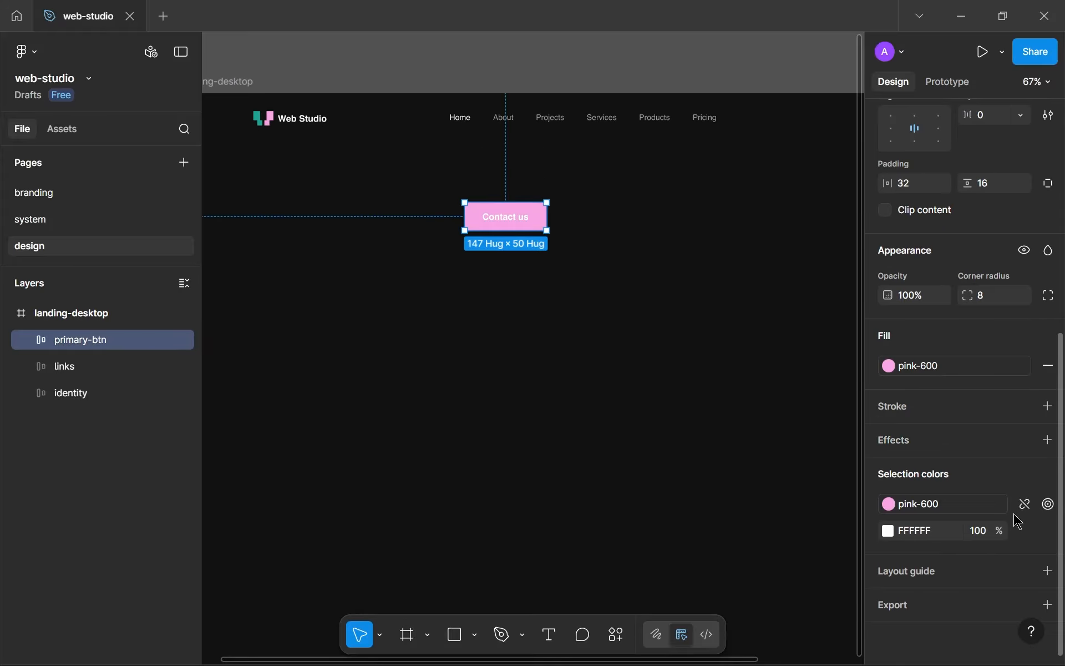
pyautogui.click(1025, 531)
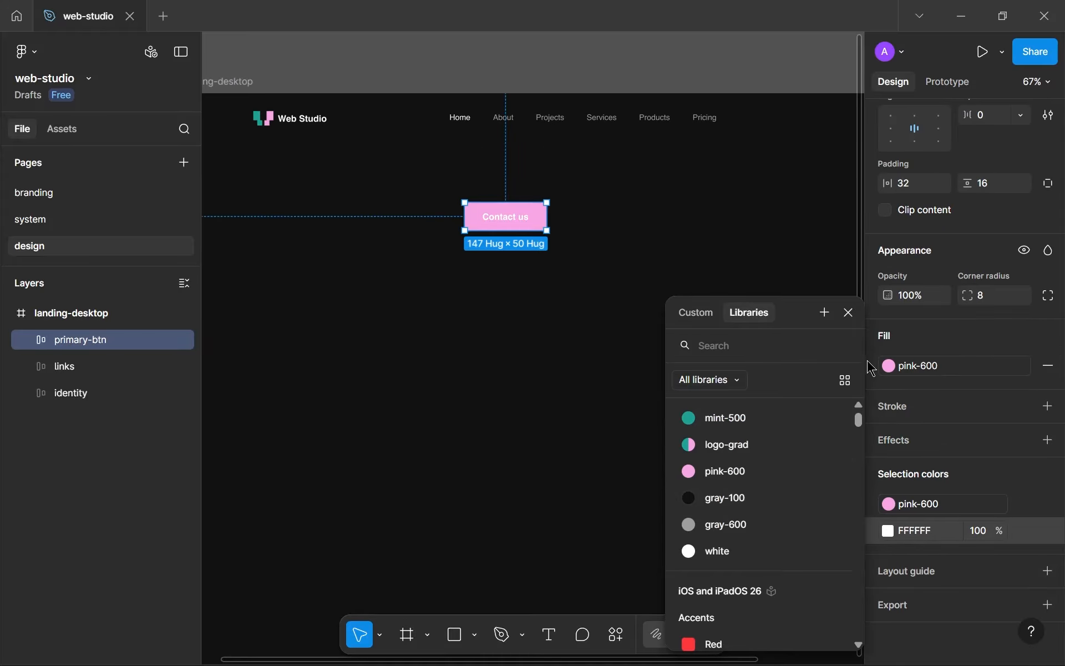
pyautogui.click(1025, 534)
pyautogui.click(1024, 532)
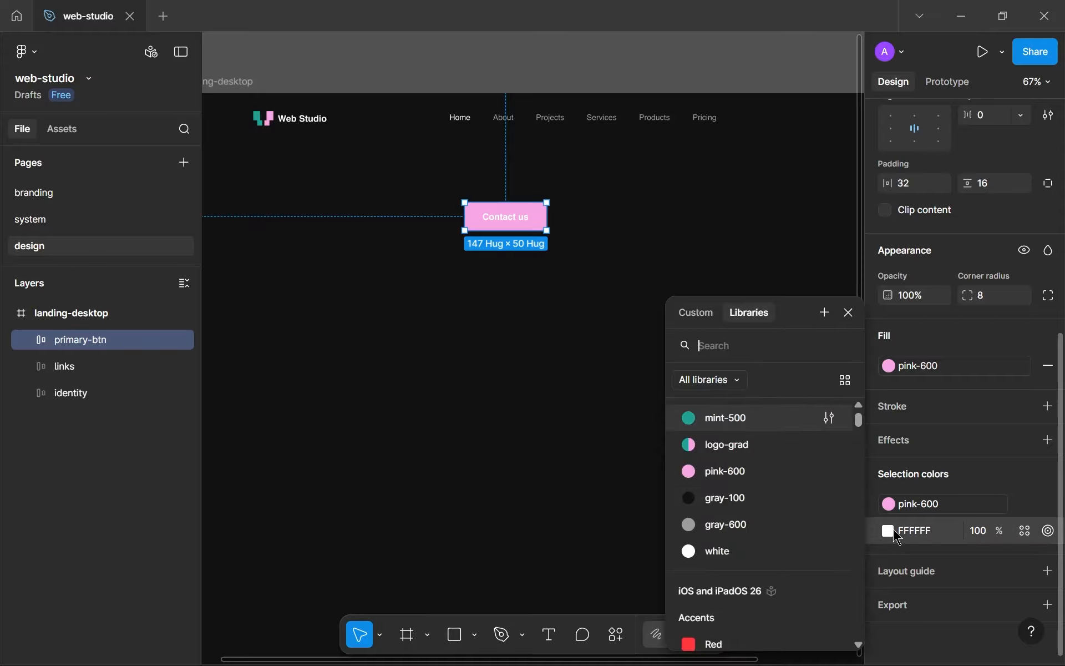
pyautogui.click(890, 530)
pyautogui.click(886, 530)
pyautogui.moveTo(743, 433); pyautogui.dragTo(417, 604)
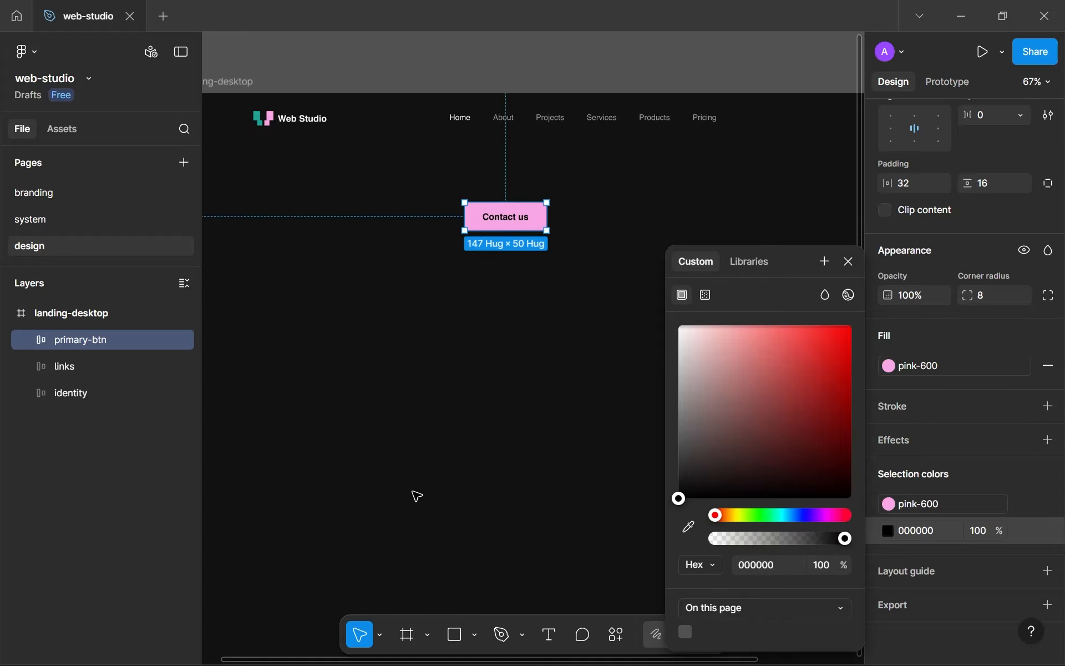
pyautogui.click(413, 491)
# - Duplicate the pink Contact us button and place the copy directly beneath the original
pyautogui.scroll(-4, 413, 492)
pyautogui.scroll(2, 455, 340)
pyautogui.moveTo(455, 340); pyautogui.dragTo(461, 306)
pyautogui.scroll(5, 485, 238)
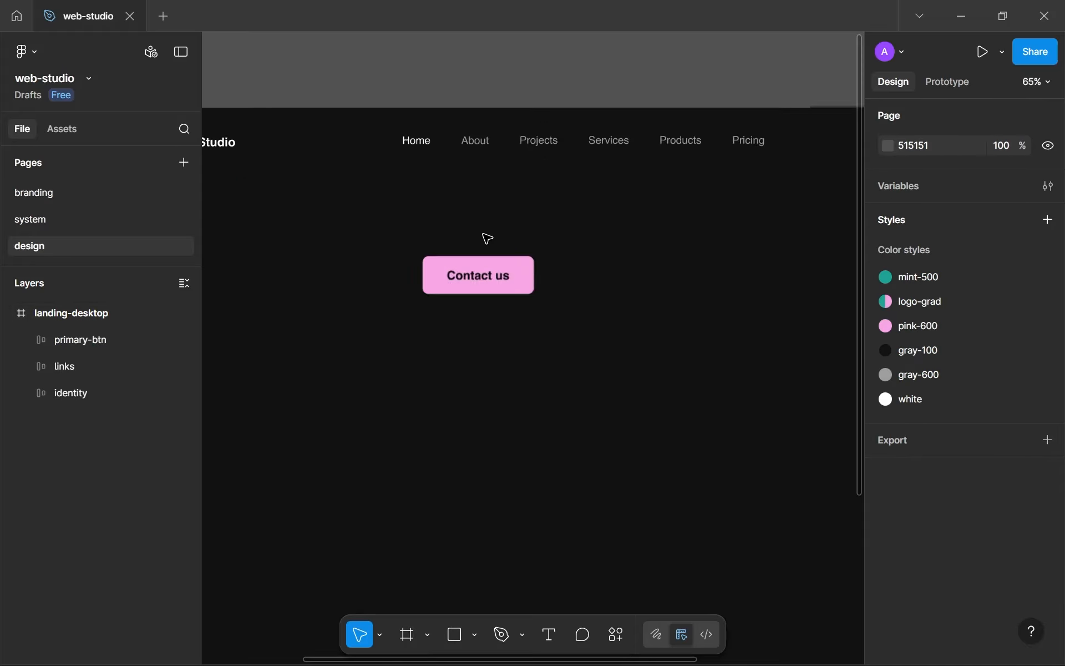
pyautogui.scroll(-2, 501, 324)
pyautogui.click(475, 280)
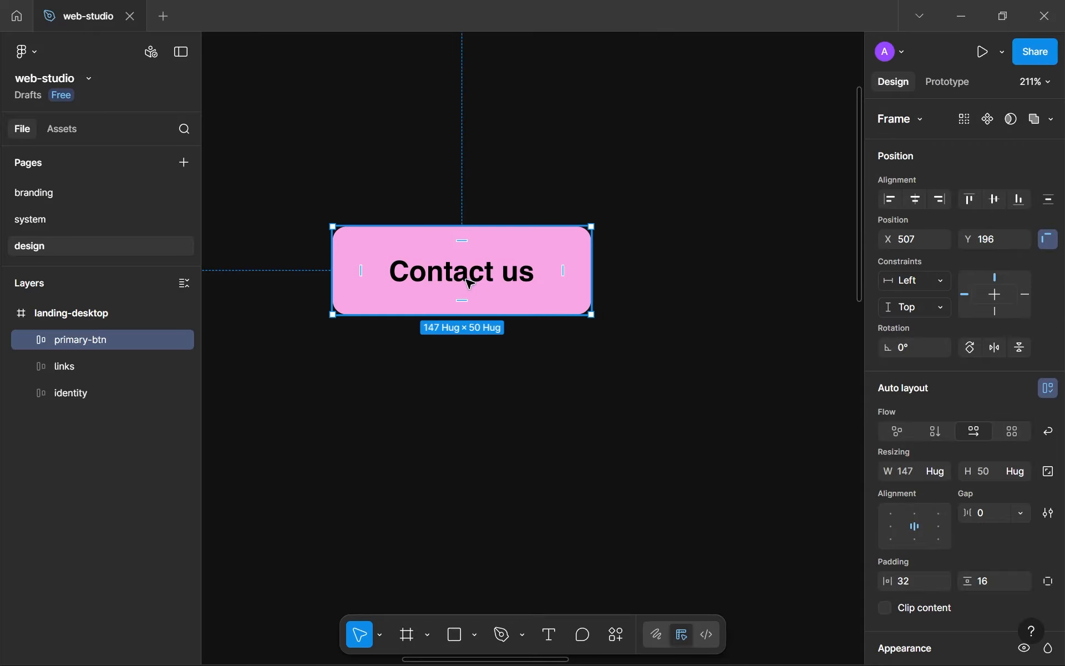
pyautogui.moveTo(467, 280); pyautogui.dragTo(578, 281)
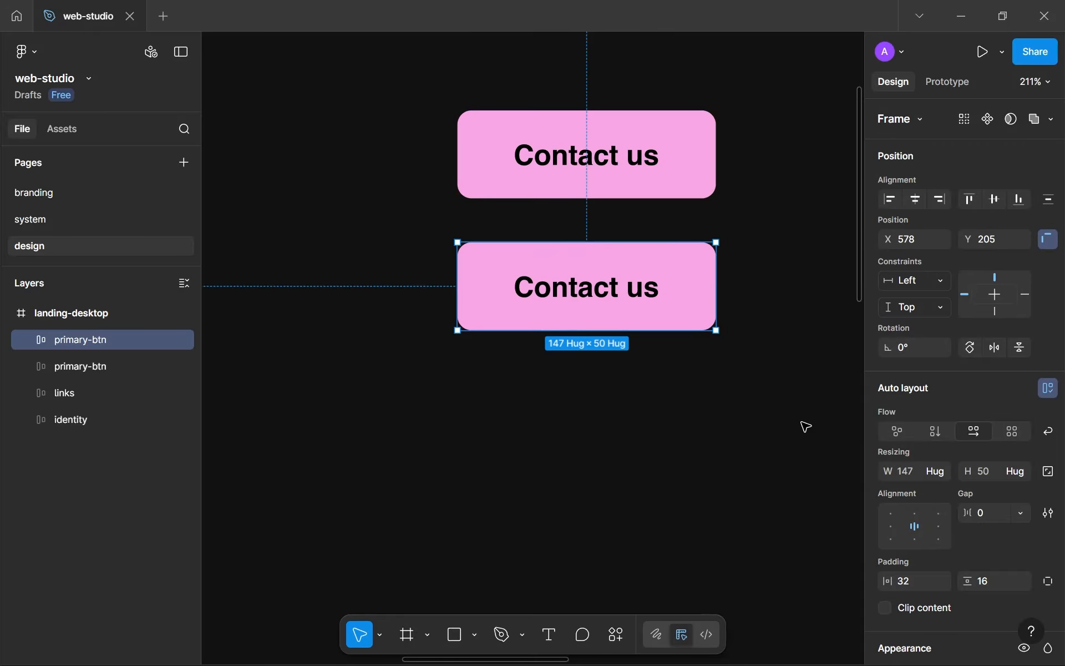
# - Recolor the lower button's label by sampling the button's pink and darkening it to 37002A
pyautogui.scroll(-7, 965, 421)
pyautogui.click(888, 532)
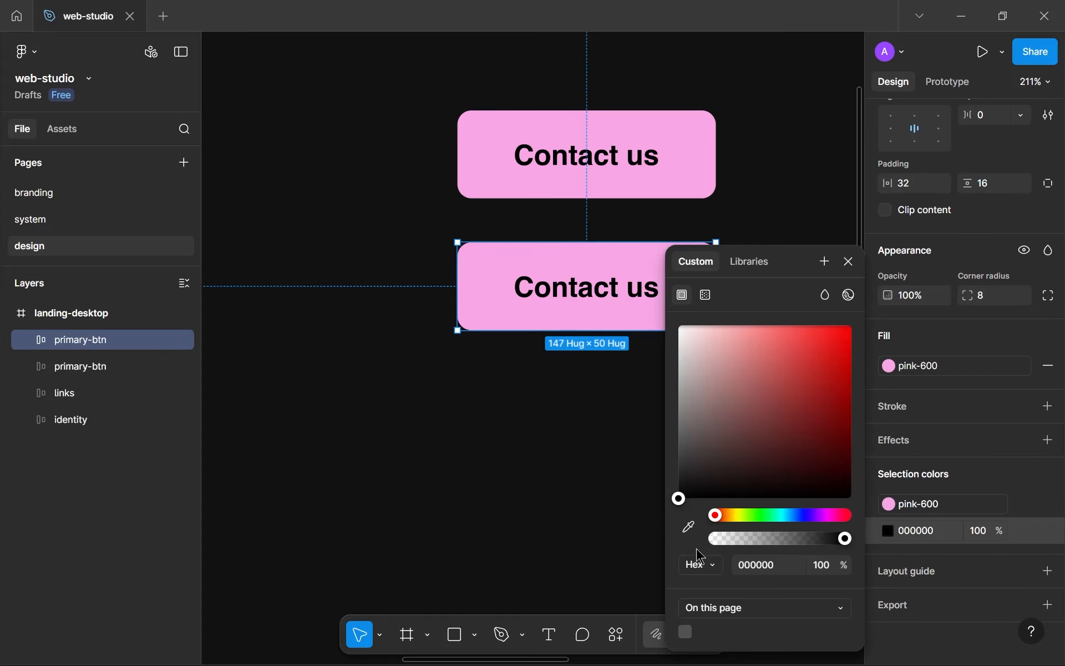
pyautogui.click(688, 526)
pyautogui.click(502, 286)
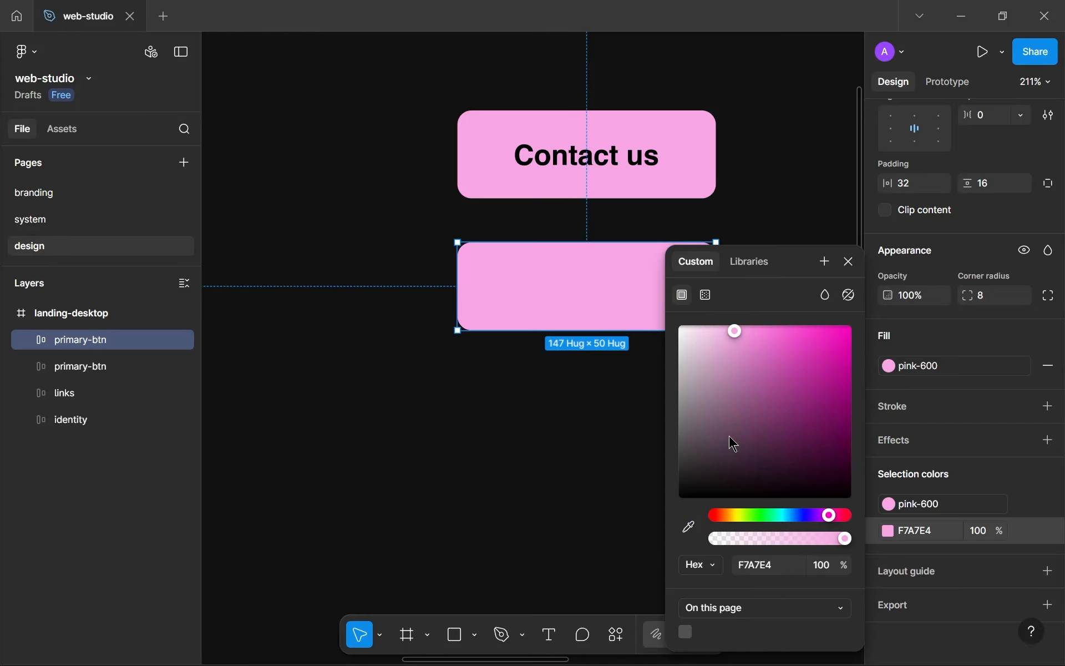
pyautogui.moveTo(790, 409); pyautogui.dragTo(886, 476)
pyautogui.click(523, 430)
# - Compare the black and dark-pink labels of the two buttons, and inspect the upper label's fill color
pyautogui.keyDown('ctrl'); pyautogui.scroll(-5, 523, 430); pyautogui.keyUp('ctrl')
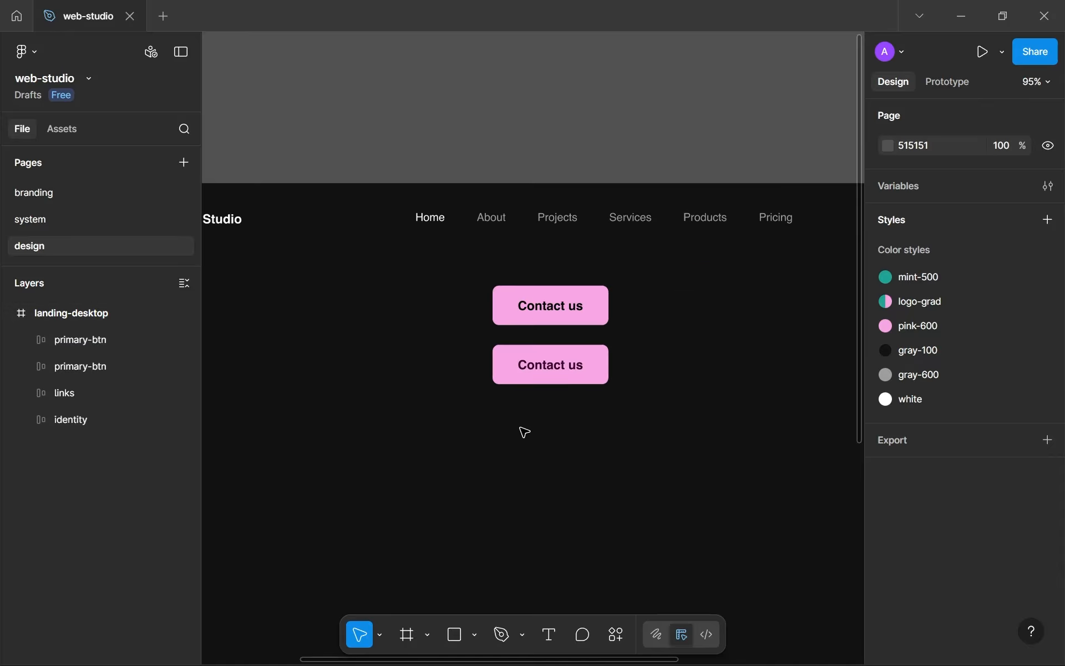
pyautogui.scroll(-1, 545, 400)
pyautogui.keyDown('ctrl'); pyautogui.scroll(-5, 547, 398); pyautogui.keyUp('ctrl')
pyautogui.keyDown('ctrl'); pyautogui.scroll(8, 549, 396); pyautogui.keyUp('ctrl')
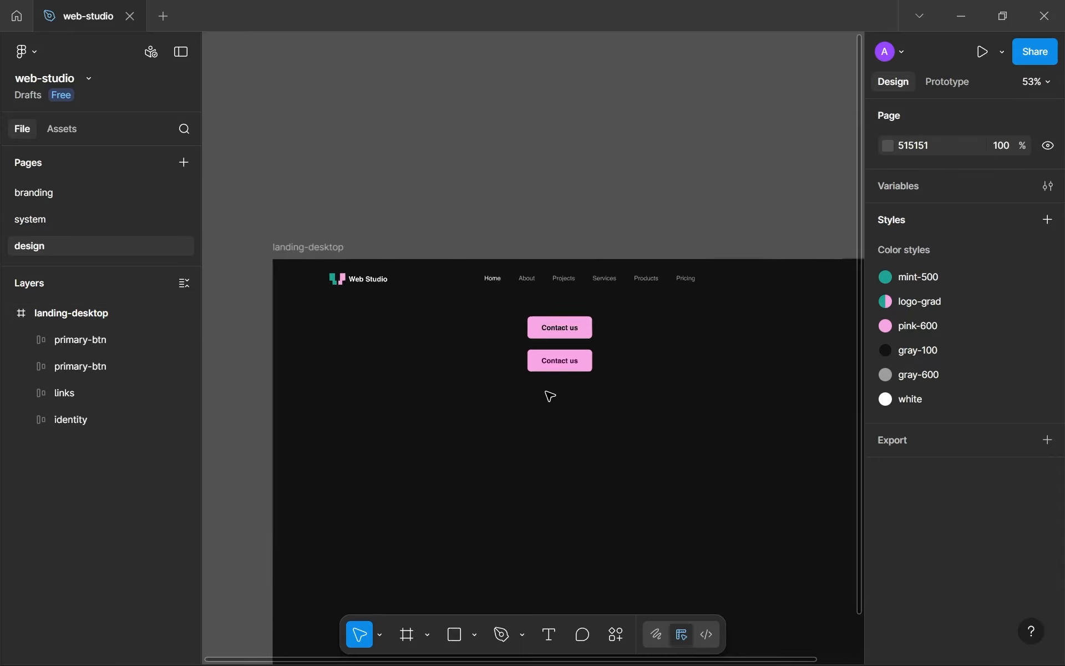
pyautogui.doubleClick(582, 206)
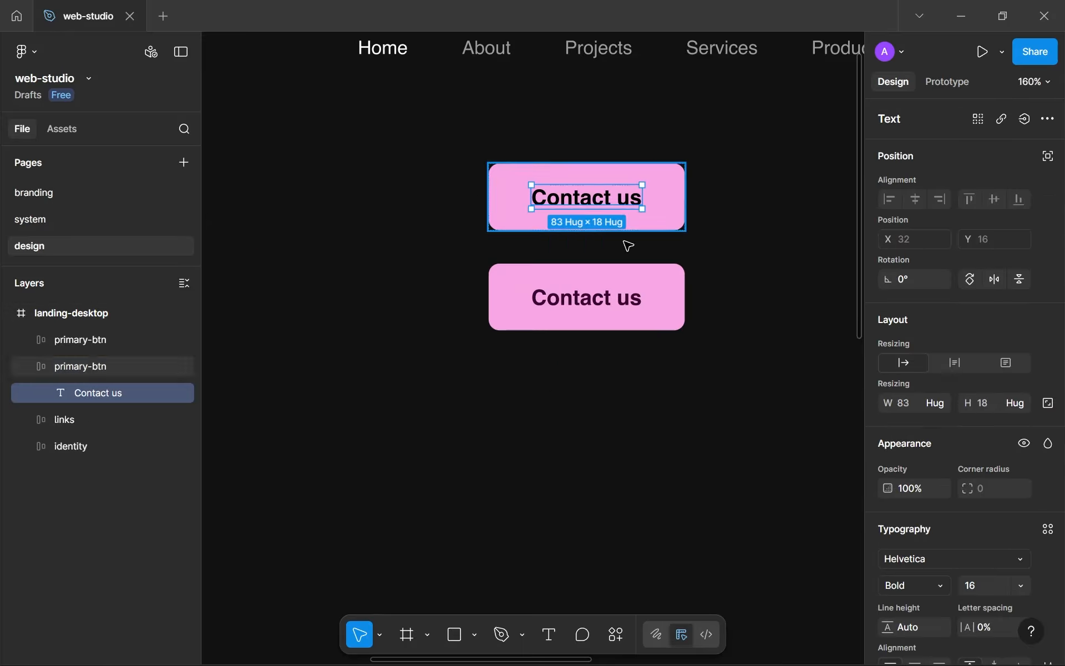
pyautogui.scroll(-5, 902, 455)
pyautogui.click(888, 498)
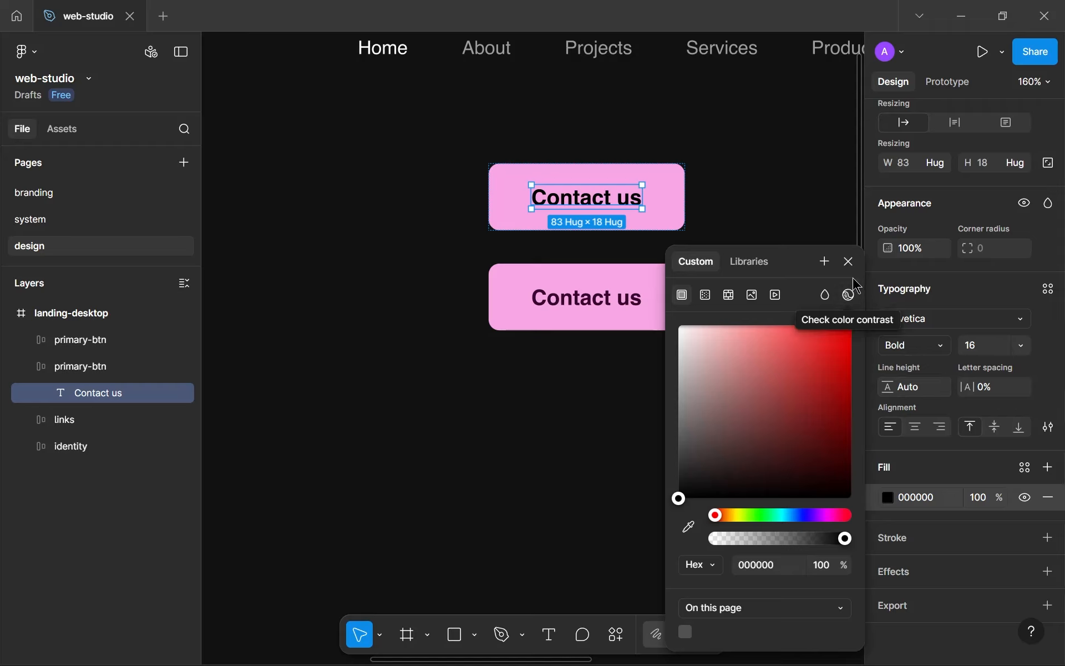
pyautogui.click(849, 261)
# - Delete the lower button with the dark-pink label and move the remaining button down to about X 577, Y 164
pyautogui.click(652, 304)
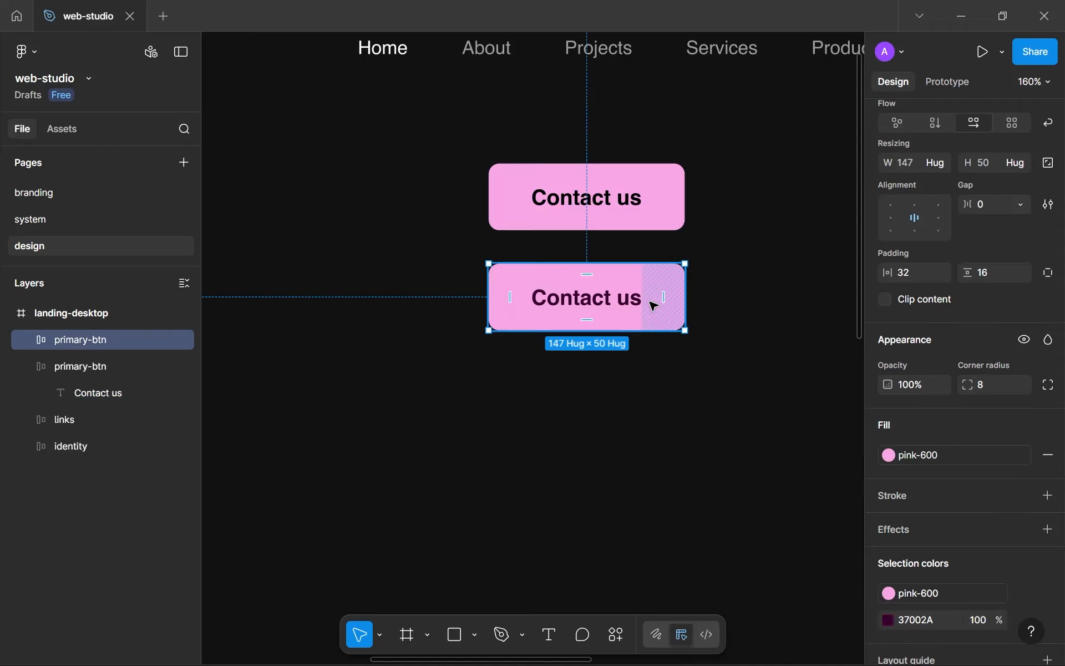
pyautogui.press('Delete')
pyautogui.moveTo(604, 221); pyautogui.dragTo(604, 265)
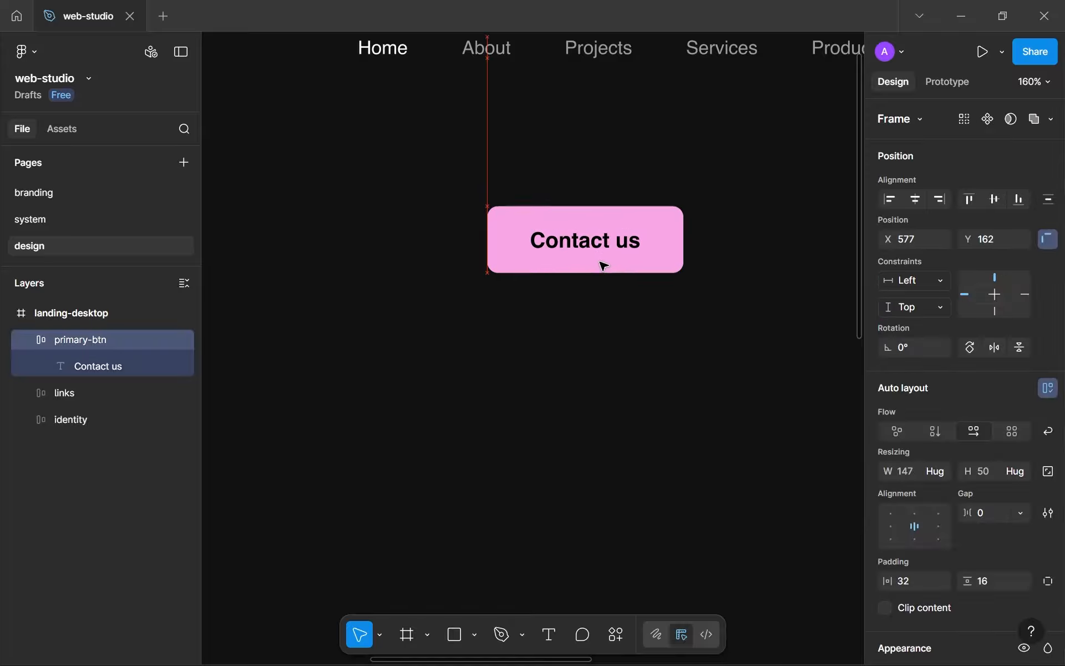
pyautogui.scroll(-5, 604, 266)
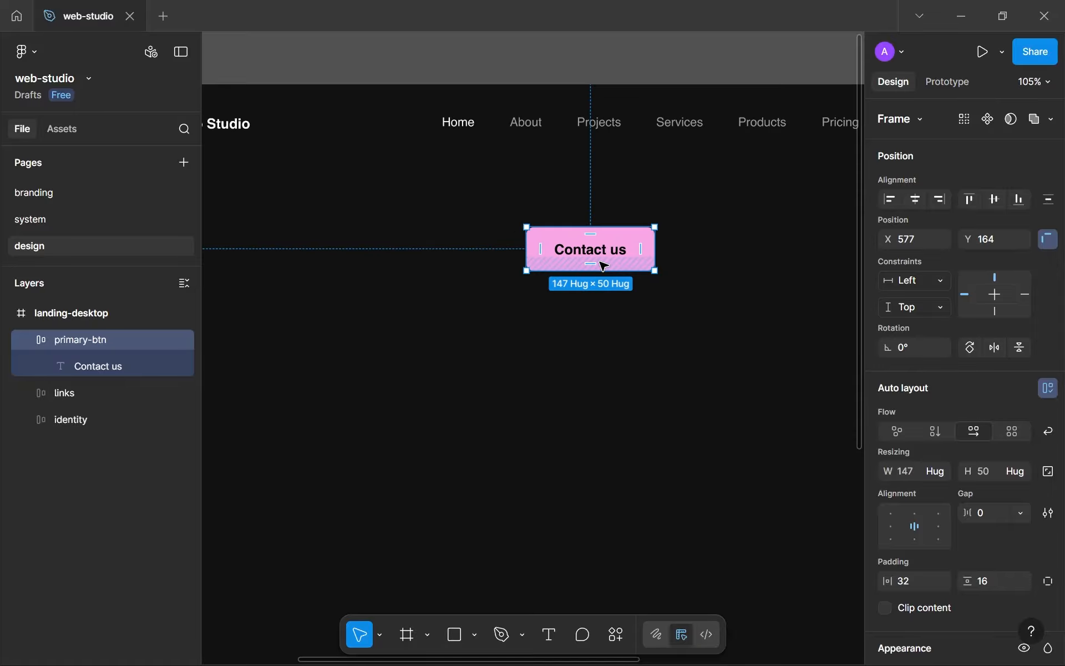
pyautogui.scroll(-4, 604, 265)
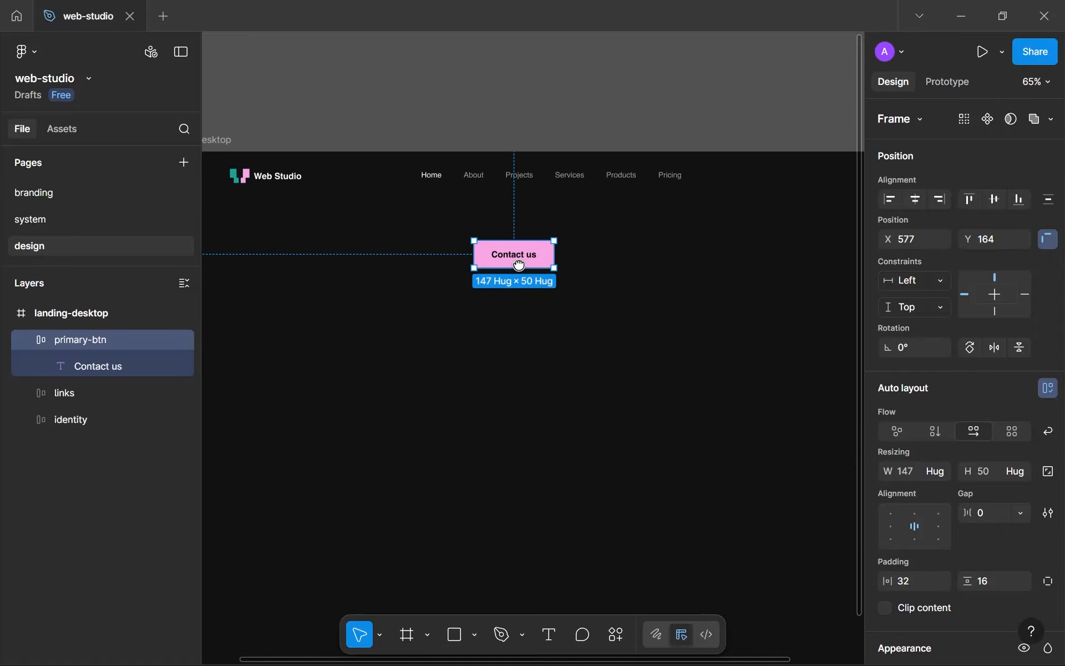
pyautogui.moveTo(644, 294); pyautogui.dragTo(607, 305)
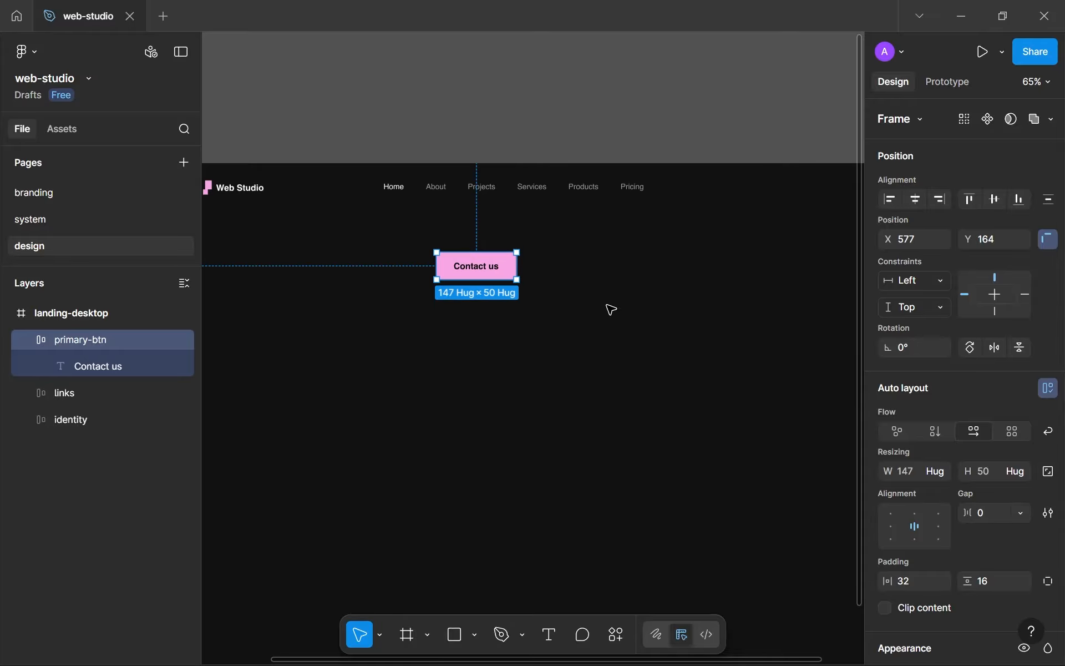
pyautogui.click(467, 326)
# - Duplicate the black-label primary-btn and place the copy below it at about X 579, Y 251
pyautogui.scroll(-3, 467, 326)
pyautogui.scroll(3, 471, 322)
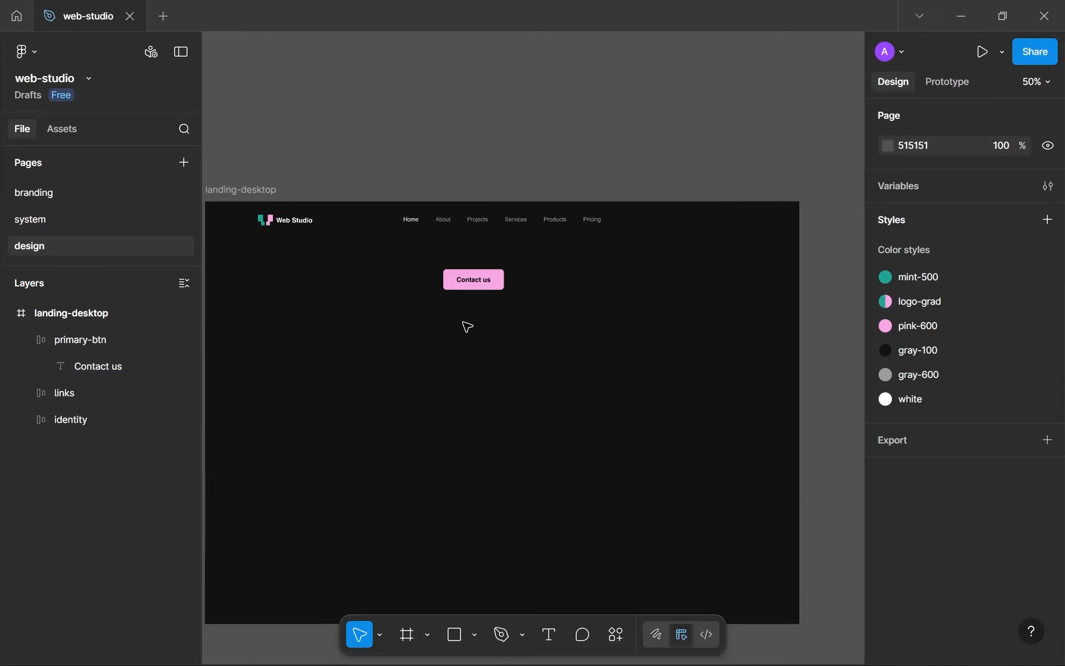
pyautogui.scroll(3, 493, 312)
pyautogui.click(542, 220)
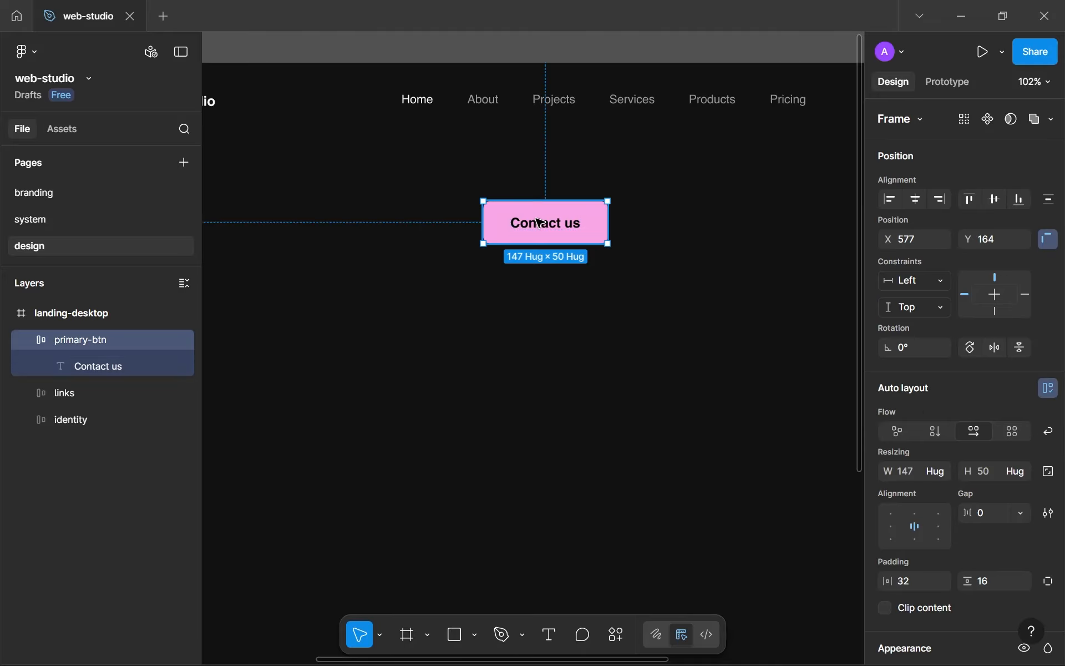
pyautogui.hotkey('ctrl', 'd')
pyautogui.moveTo(543, 220); pyautogui.dragTo(545, 294)
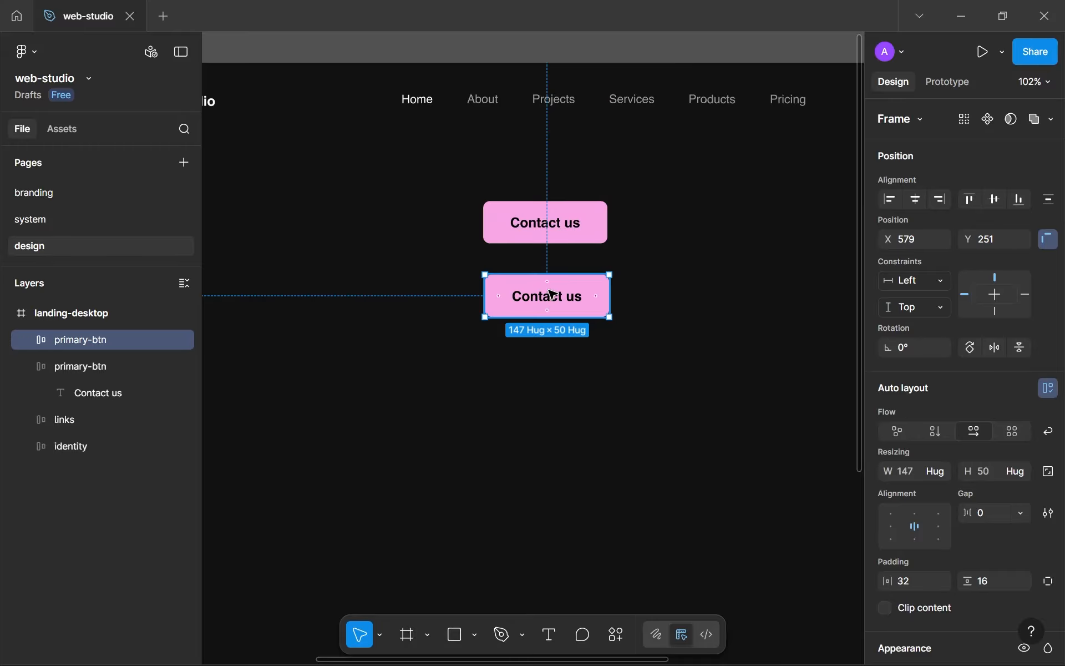
# - Set the lower button's label weight to Regular and compare it with the bold label above
pyautogui.doubleClick(552, 295)
pyautogui.click(921, 579)
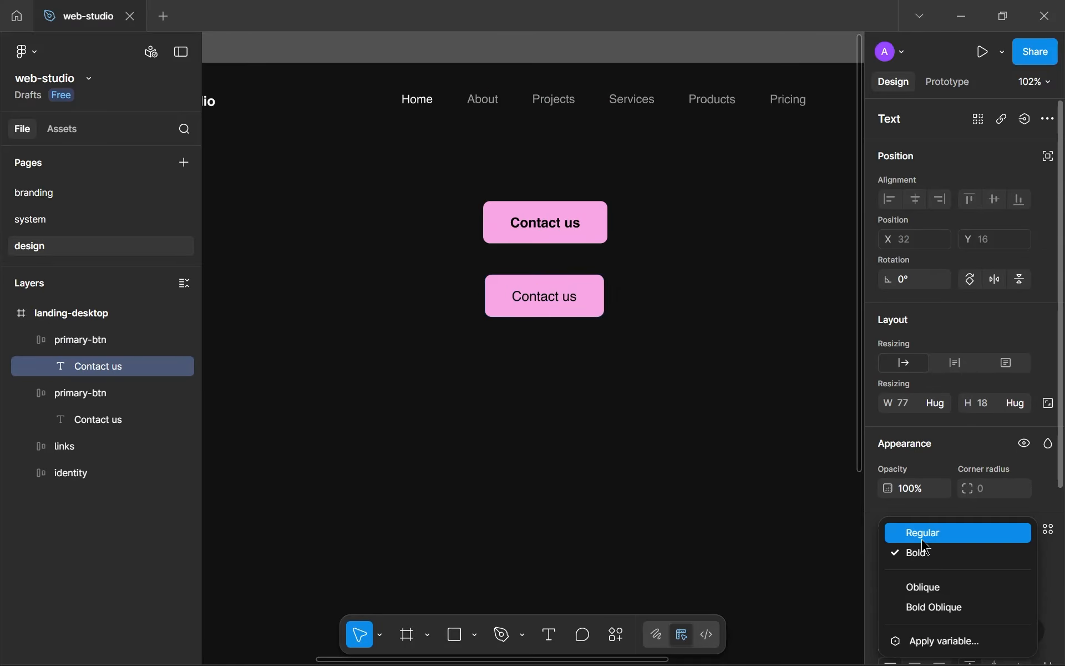
pyautogui.click(924, 540)
pyautogui.click(616, 468)
pyautogui.scroll(-3, 616, 468)
pyautogui.moveTo(611, 468); pyautogui.dragTo(576, 392)
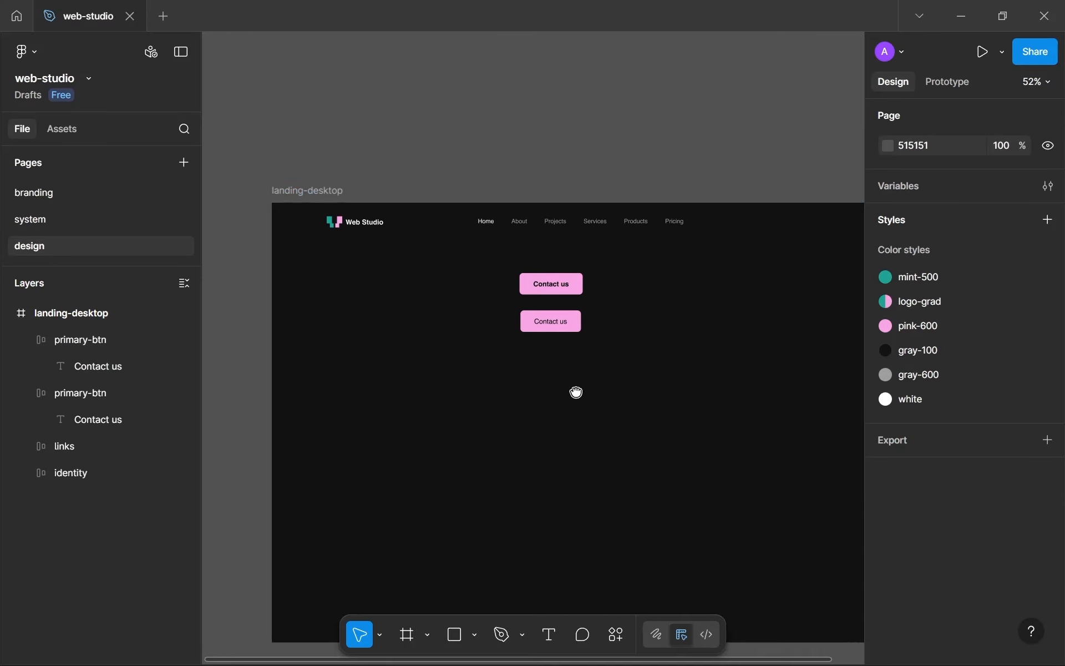
pyautogui.scroll(5, 542, 339)
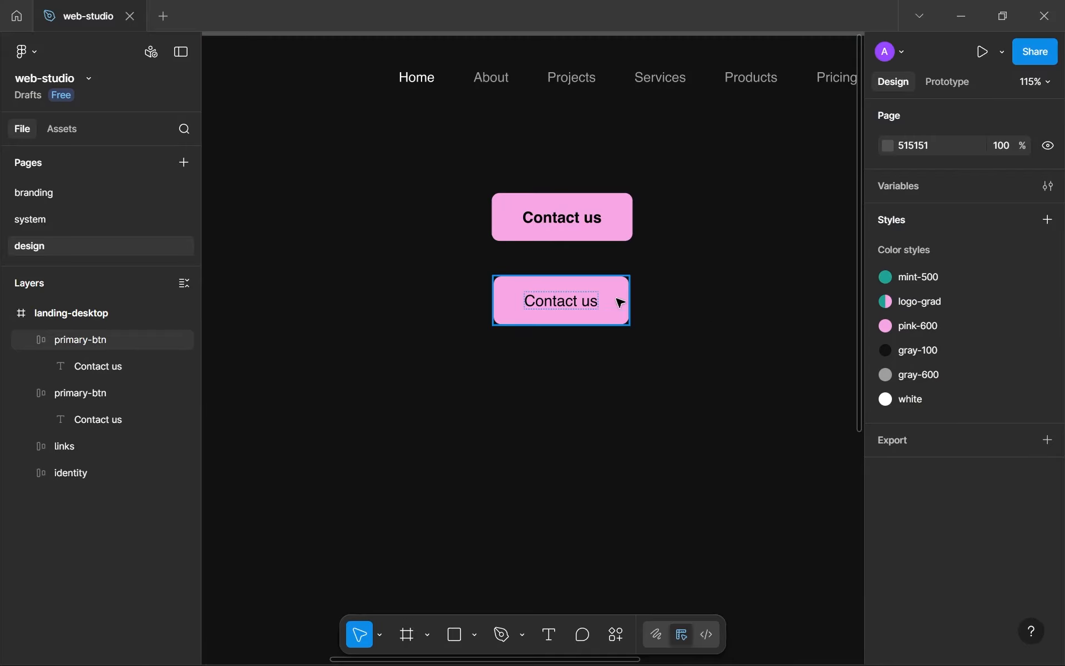
# - Delete the lower button with the Regular label and collapse the remaining primary-btn layer
pyautogui.click(620, 321)
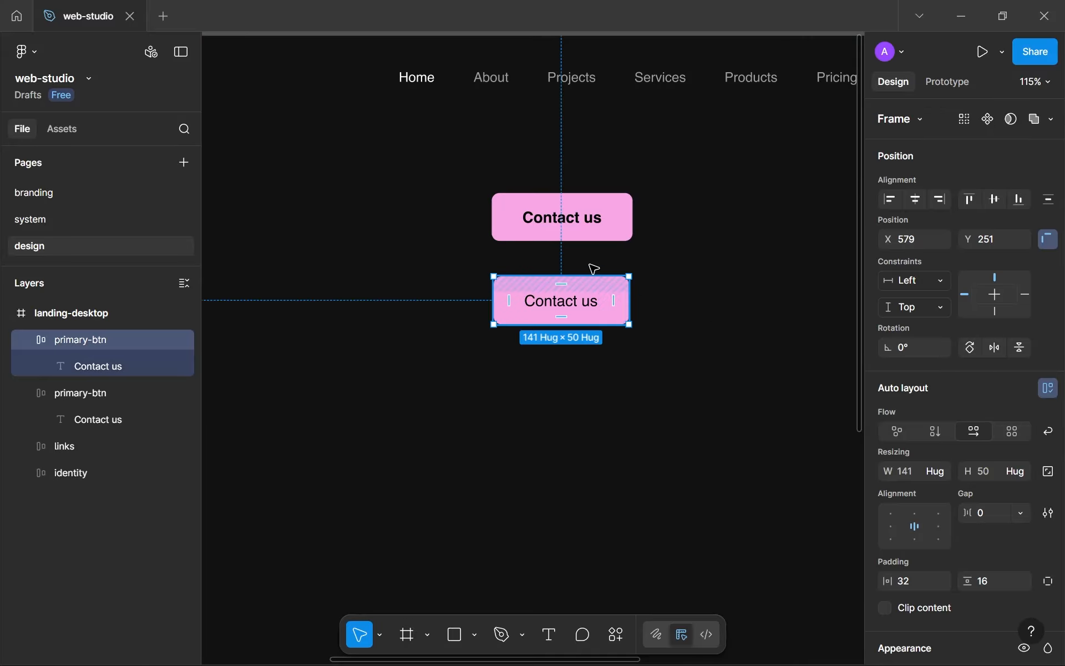
pyautogui.press('Delete')
pyautogui.click(589, 234)
pyautogui.scroll(-6, 911, 486)
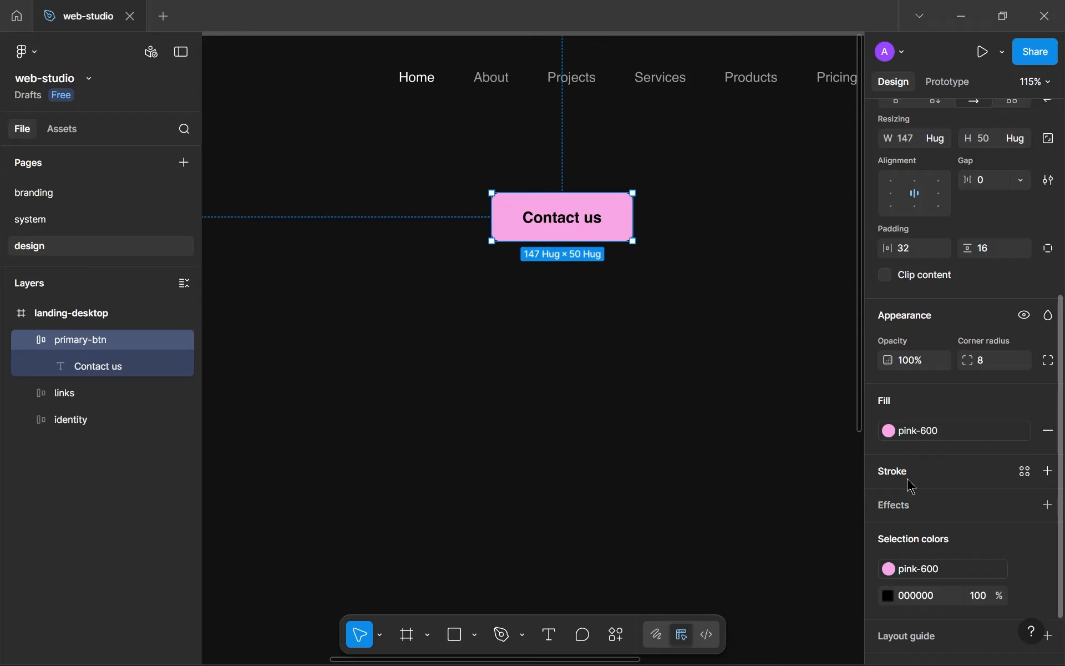
pyautogui.click(26, 339)
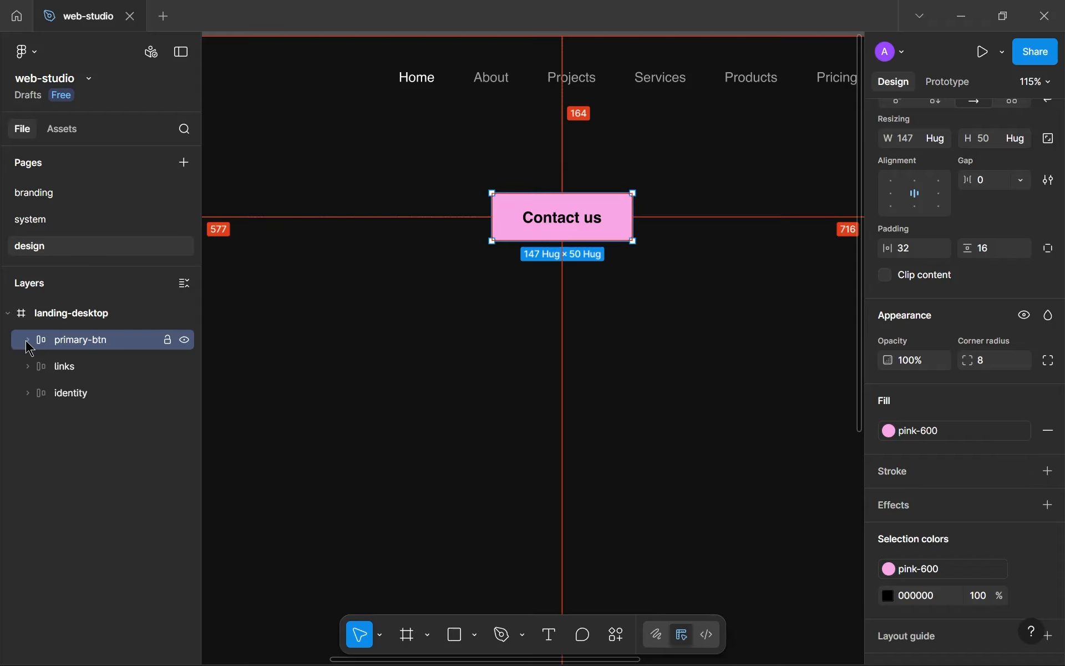
pyautogui.click(548, 298)
pyautogui.scroll(-5, 548, 298)
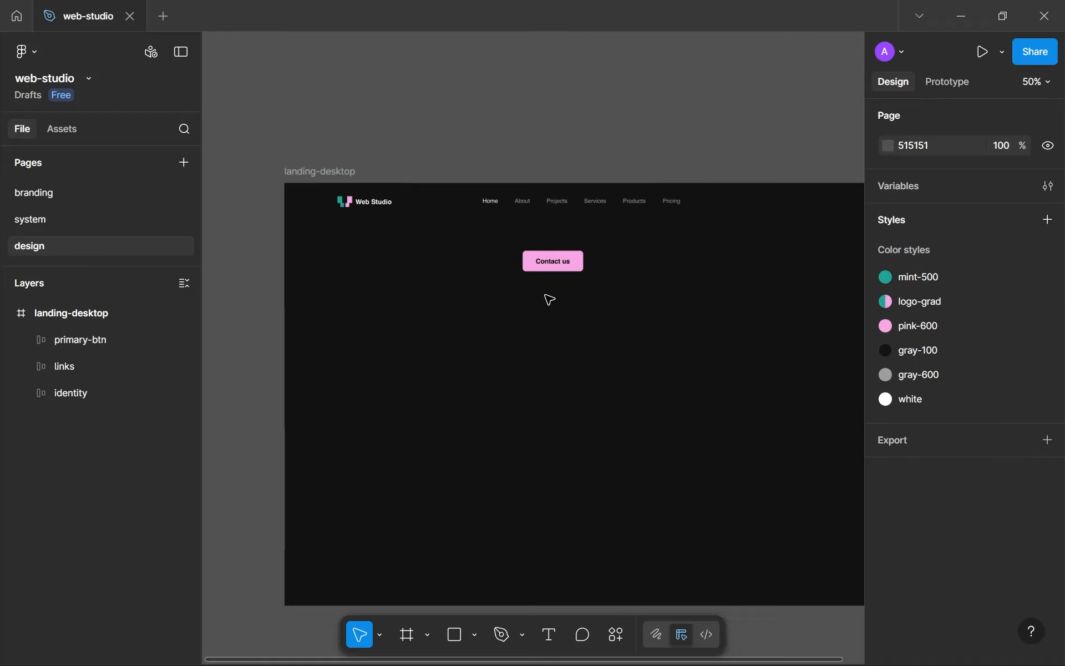
# - Create a color variable named black from the Contact us button label's 000000 color
pyautogui.click(553, 261)
pyautogui.scroll(-7, 975, 456)
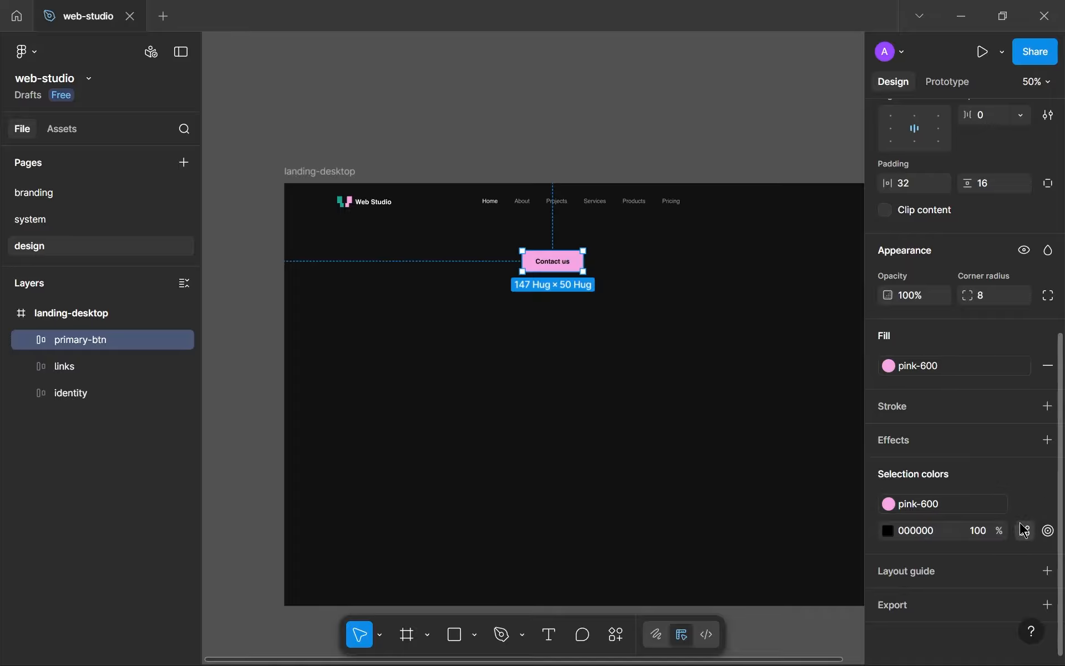
pyautogui.click(1024, 530)
pyautogui.click(826, 313)
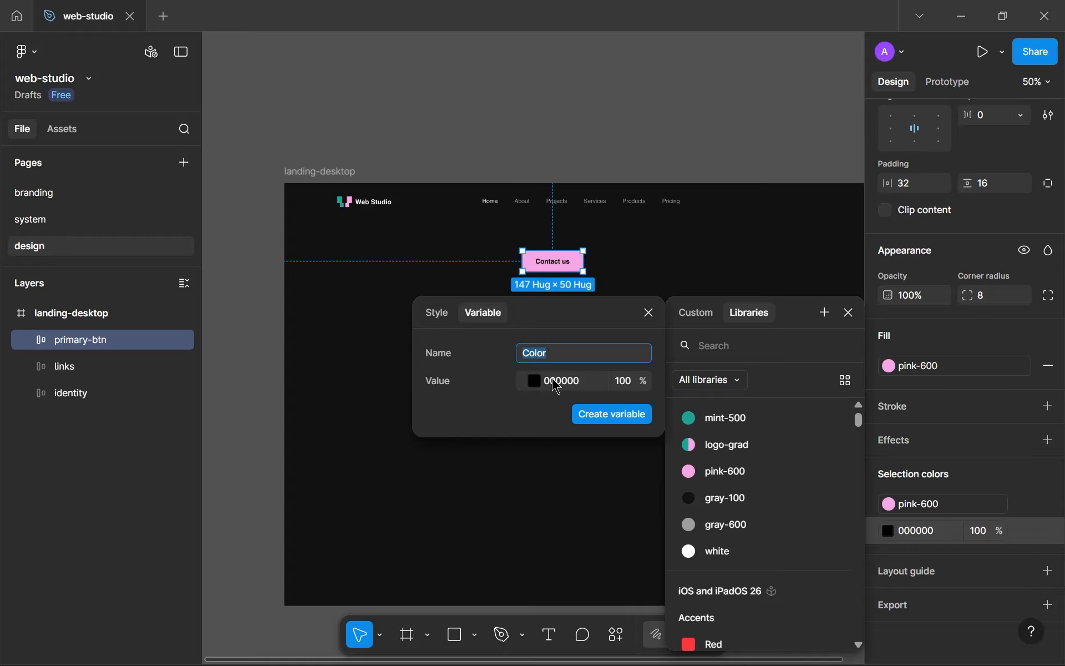
pyautogui.write('black')
pyautogui.press('Return')
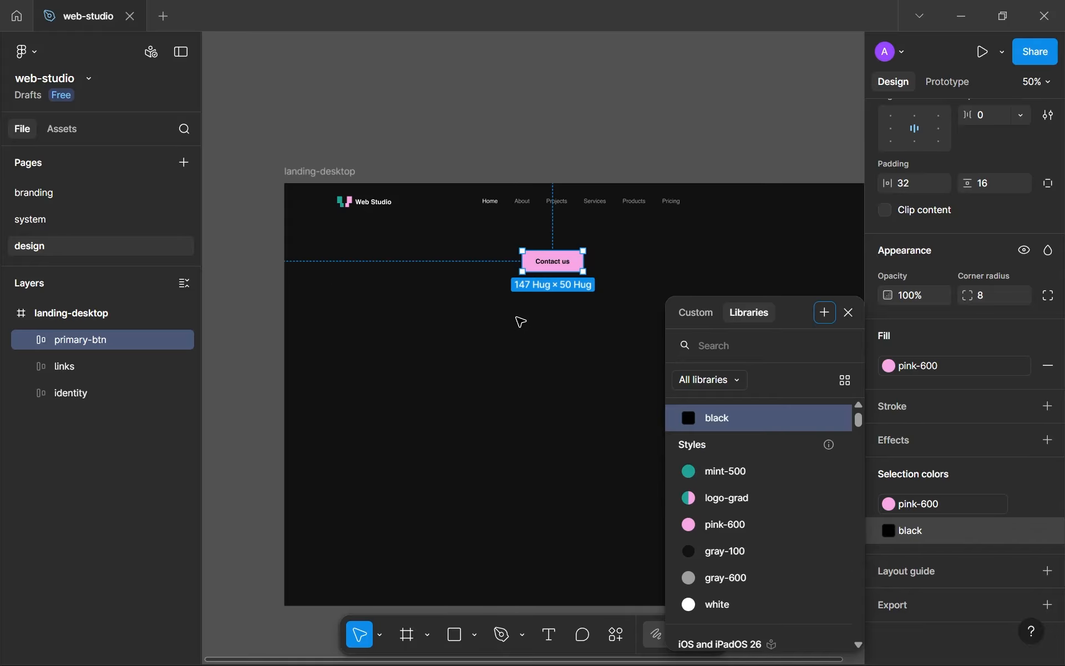
# - On the system page, rename the gray swatch row in the colors frame to lightness
pyautogui.click(70, 220)
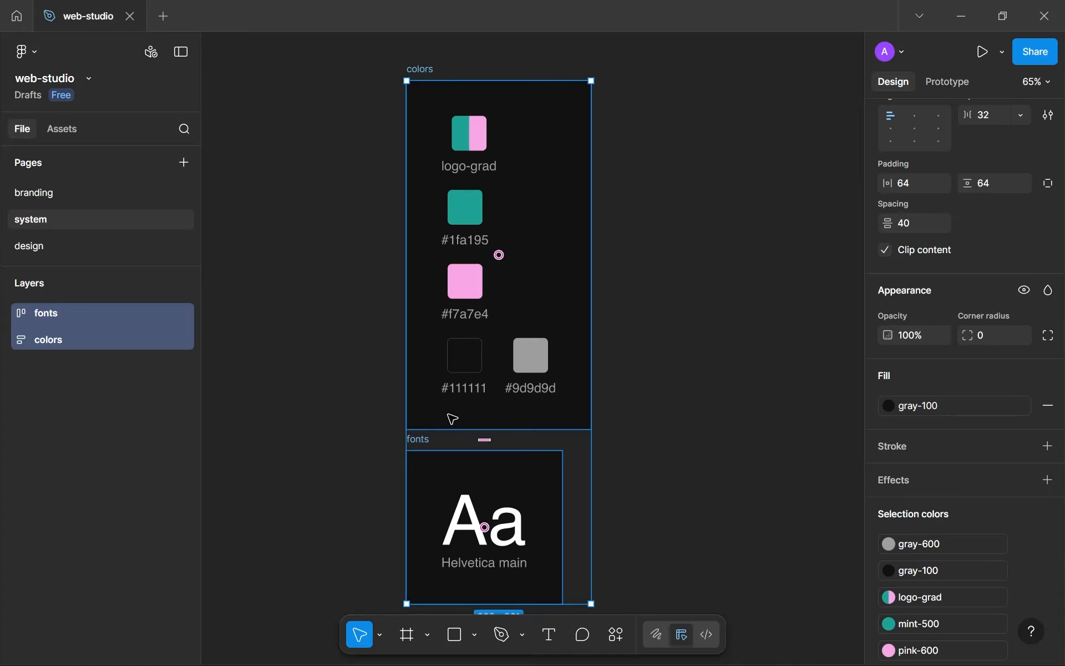
pyautogui.click(514, 391)
pyautogui.click(514, 386)
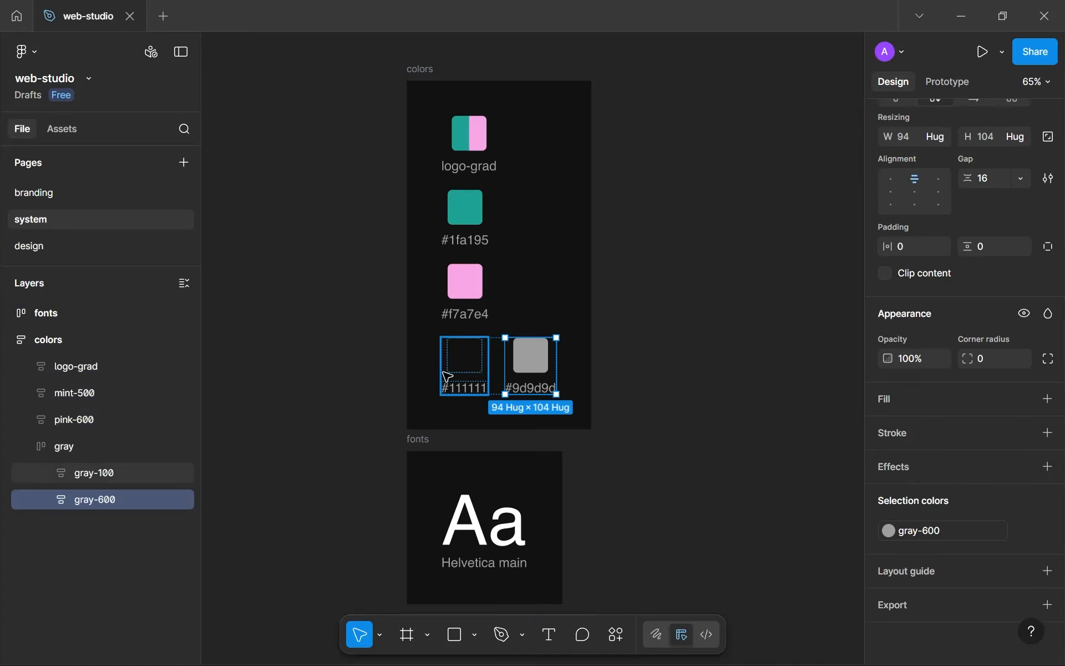
pyautogui.doubleClick(54, 447)
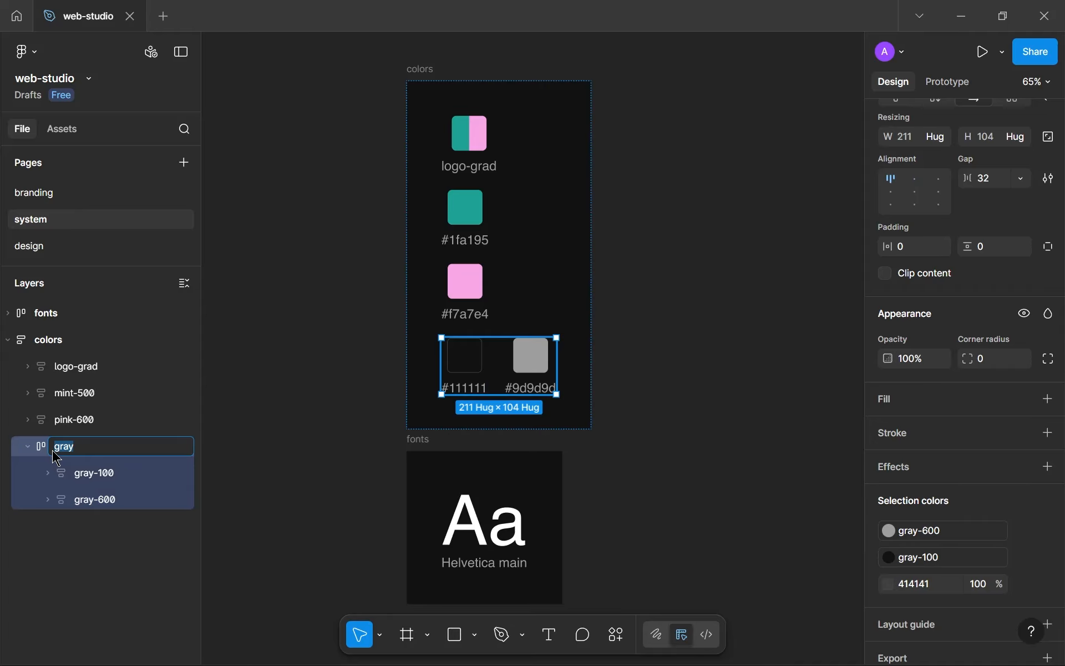
pyautogui.write('lightness')
pyautogui.press('Return')
# - Duplicate the gray-100 and gray-600 swatches within the lightness row
pyautogui.click(461, 366)
pyautogui.hotkey('ctrl', 'd')
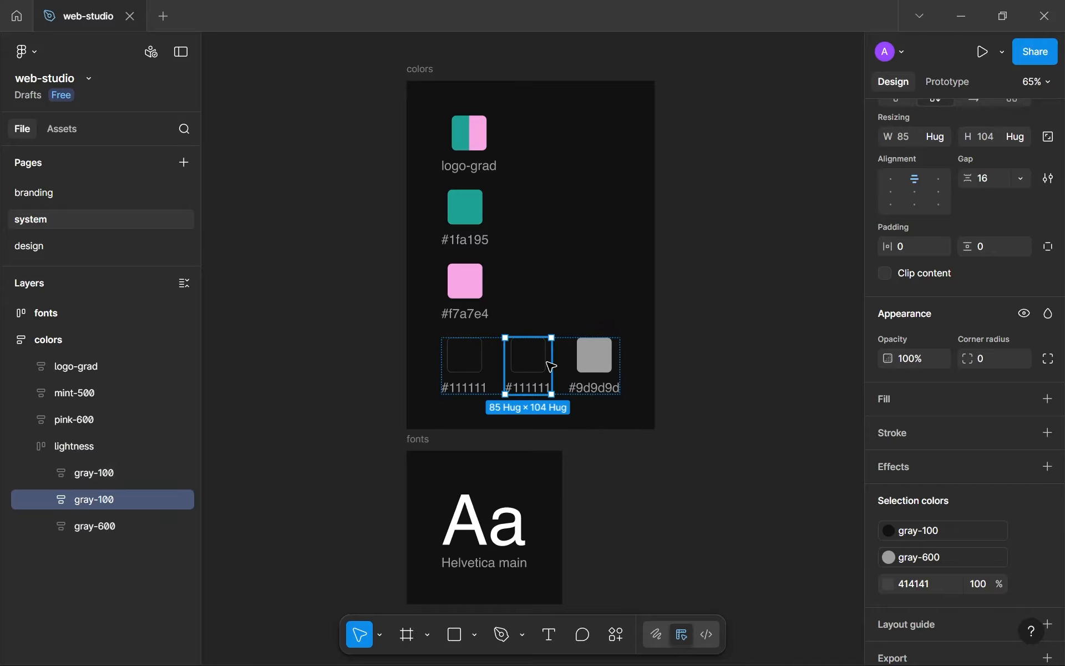
pyautogui.click(595, 364)
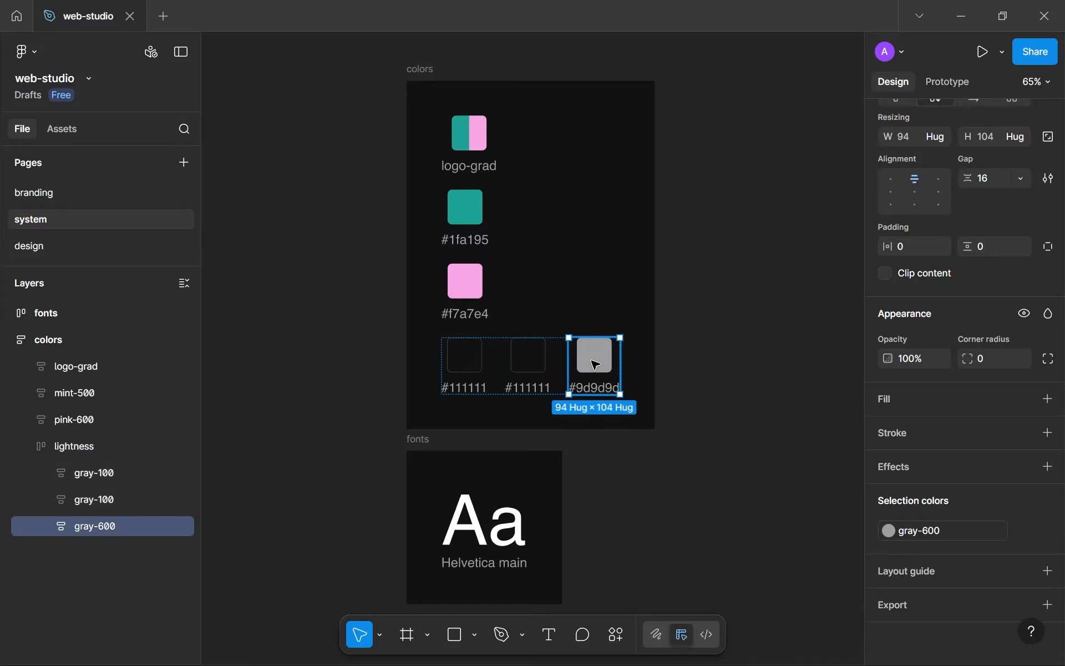
pyautogui.hotkey('ctrl', 'd')
pyautogui.click(455, 361)
pyautogui.click(682, 369)
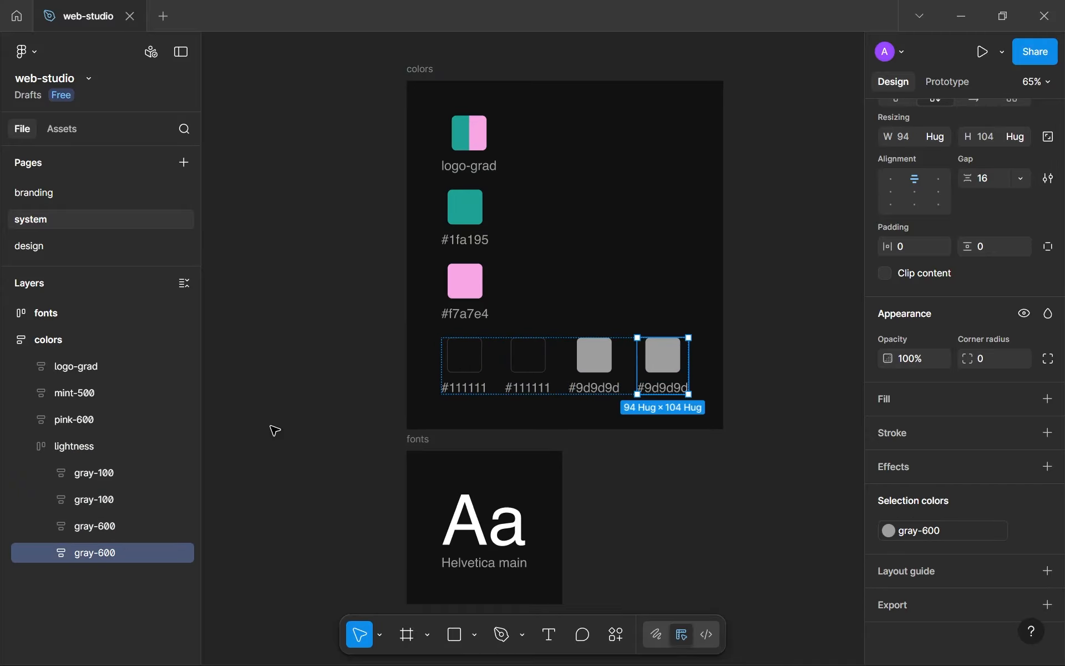
# - Change the last swatch's caption to #ffffff and the first swatch's caption to #000000
pyautogui.doubleClick(663, 389)
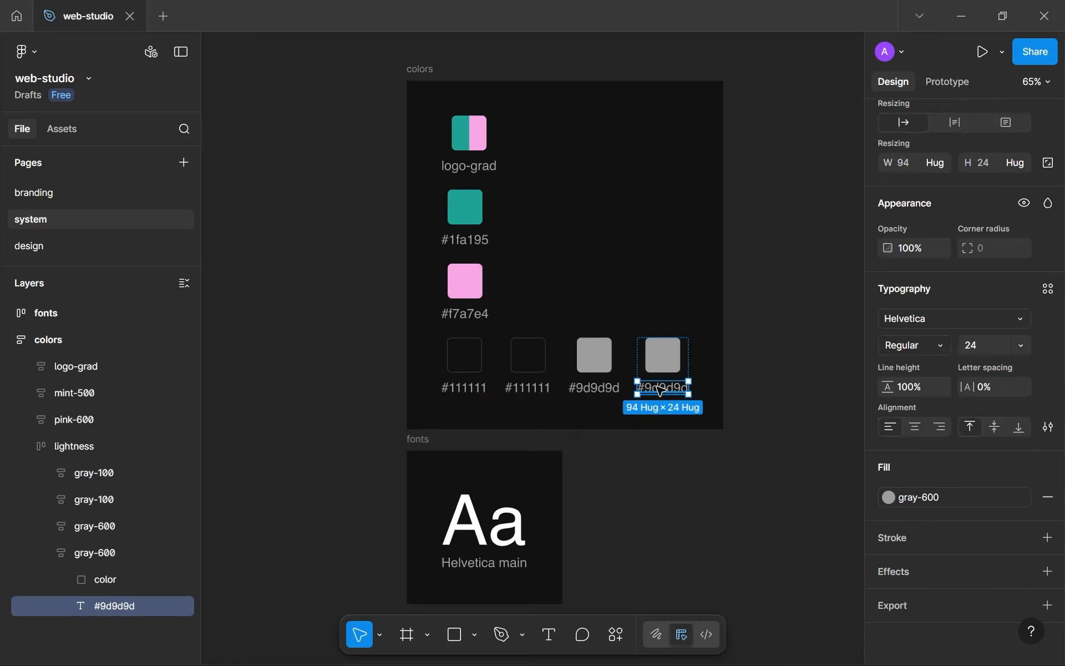
pyautogui.doubleClick(654, 390)
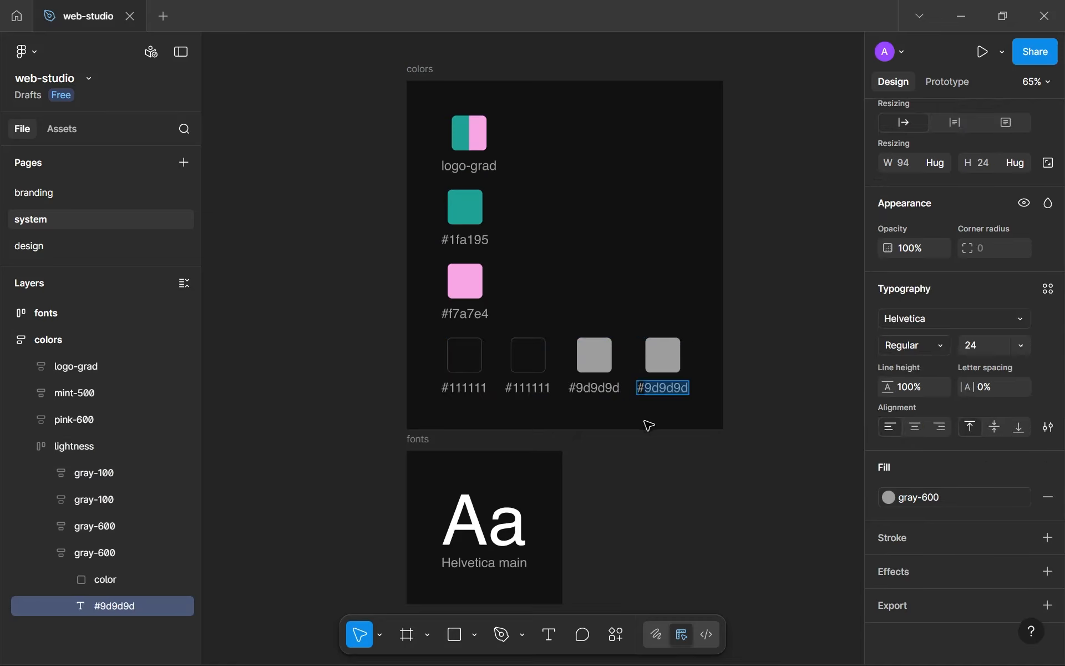
pyautogui.write('#ffffff')
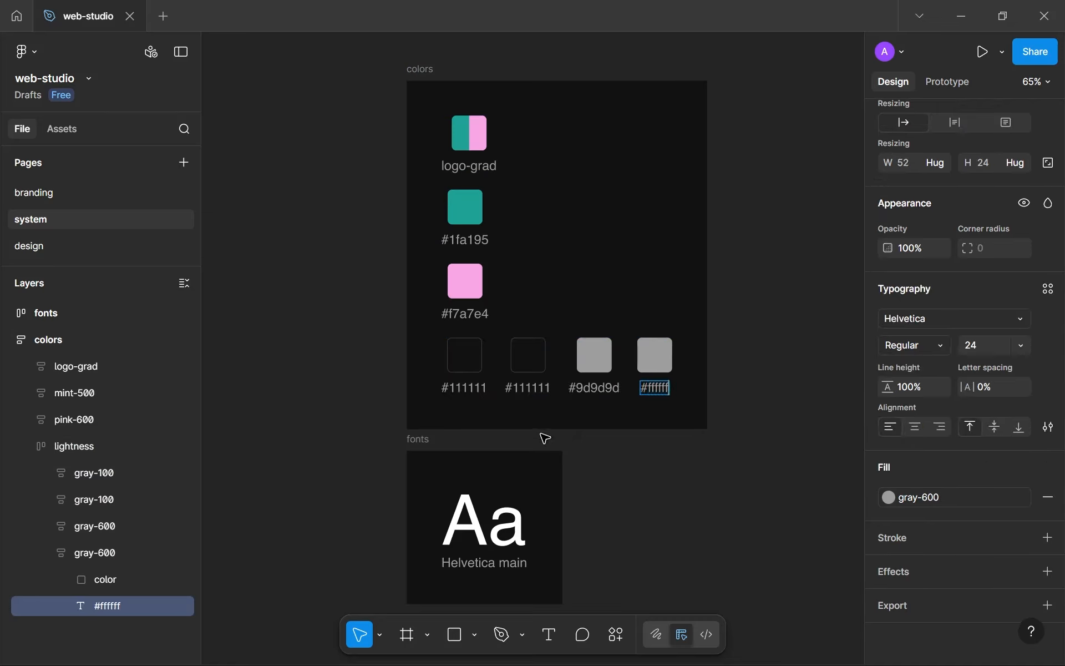
pyautogui.doubleClick(466, 389)
pyautogui.write('#000000')
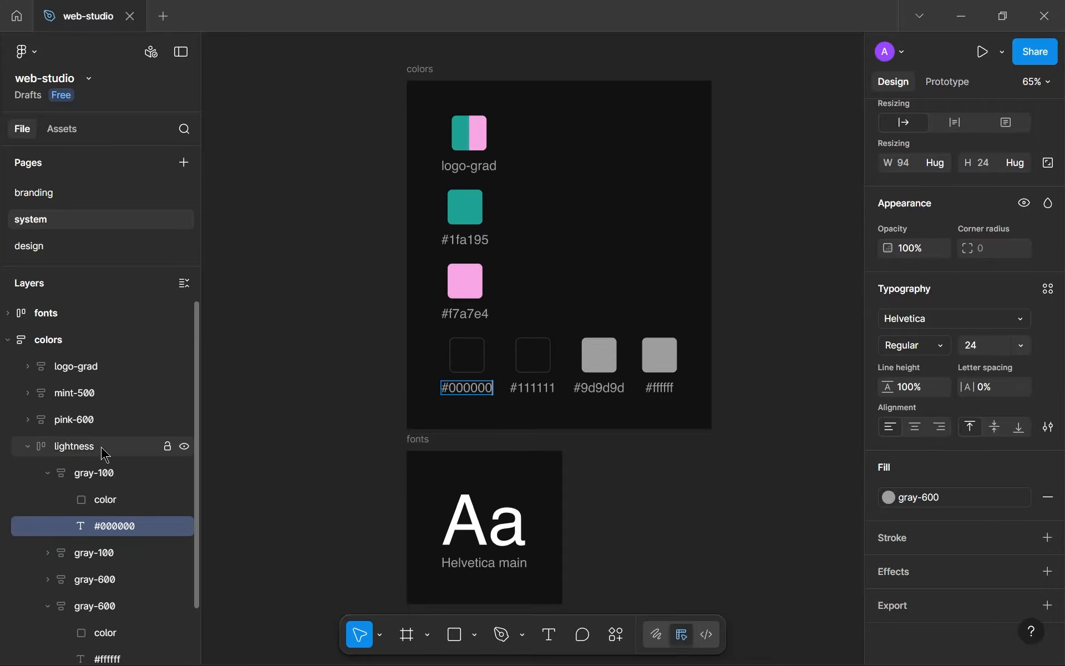
# - Rename the #000000 swatch layer to black and replace its gray-100 color with the black variable
pyautogui.doubleClick(92, 472)
pyautogui.write('bl')
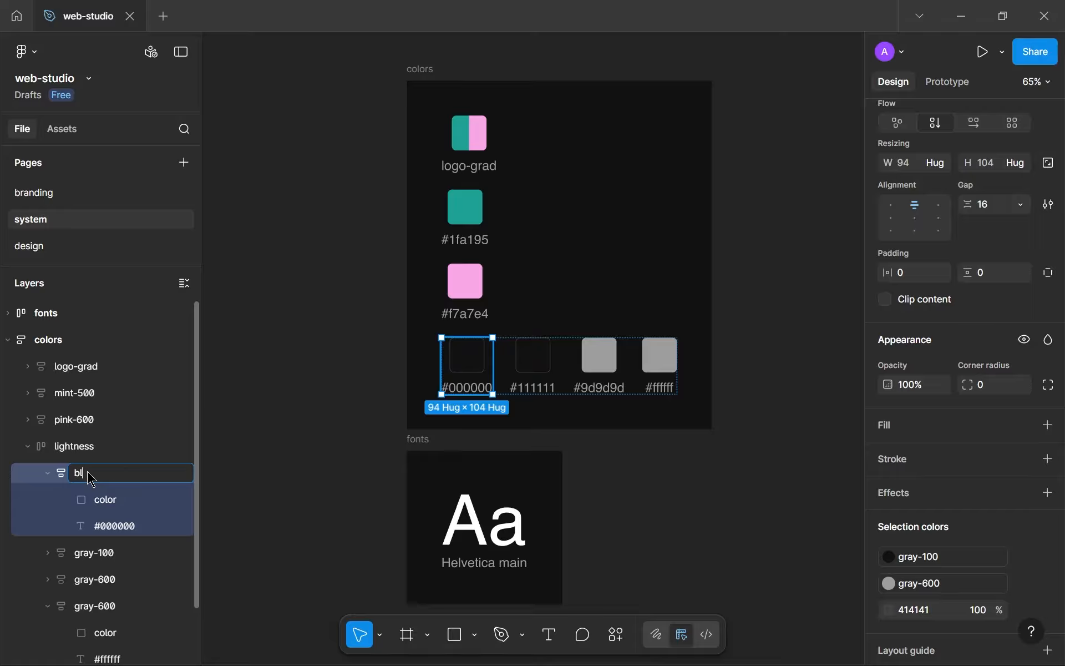
pyautogui.write('ack')
pyautogui.press('Return')
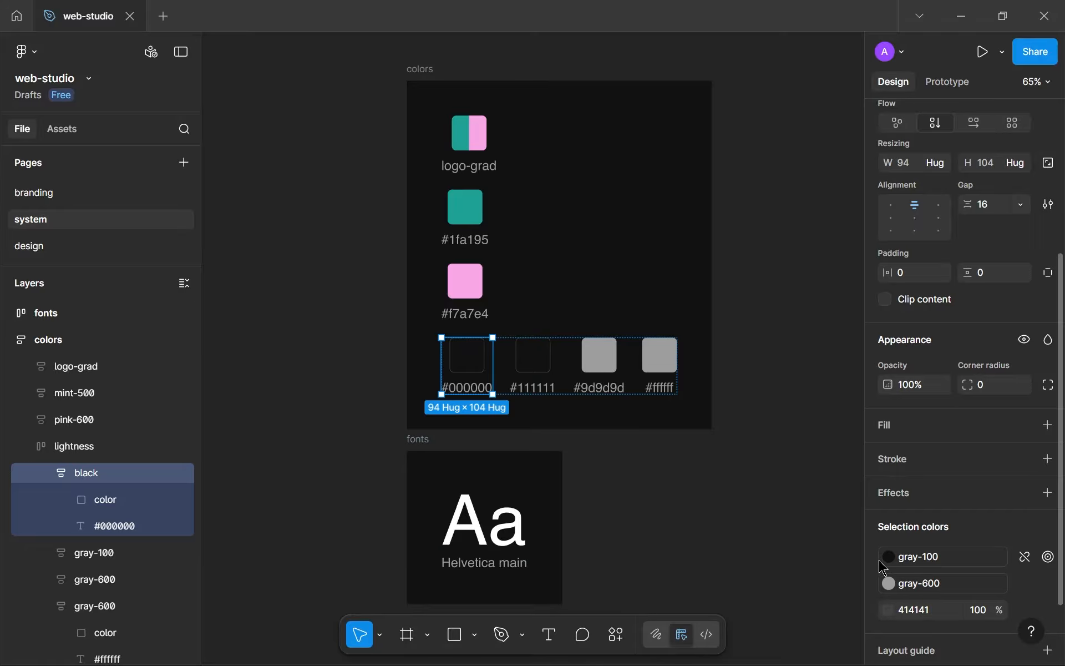
pyautogui.click(910, 566)
pyautogui.click(733, 413)
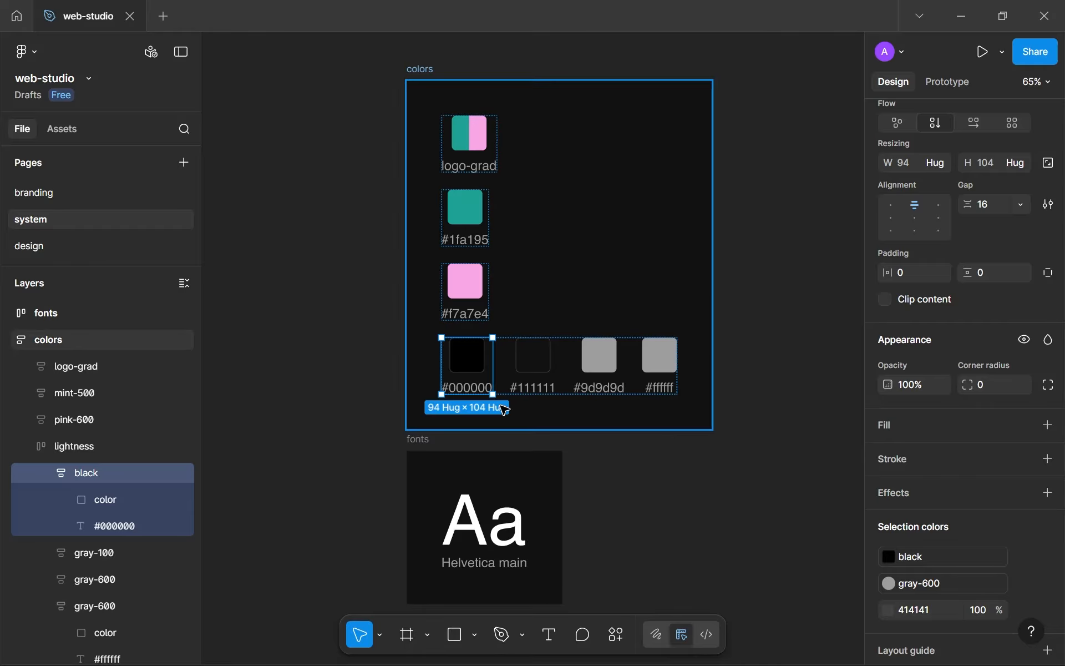
# - Rename the #ffffff swatch's layer to white
pyautogui.click(654, 360)
pyautogui.scroll(-2, 61, 519)
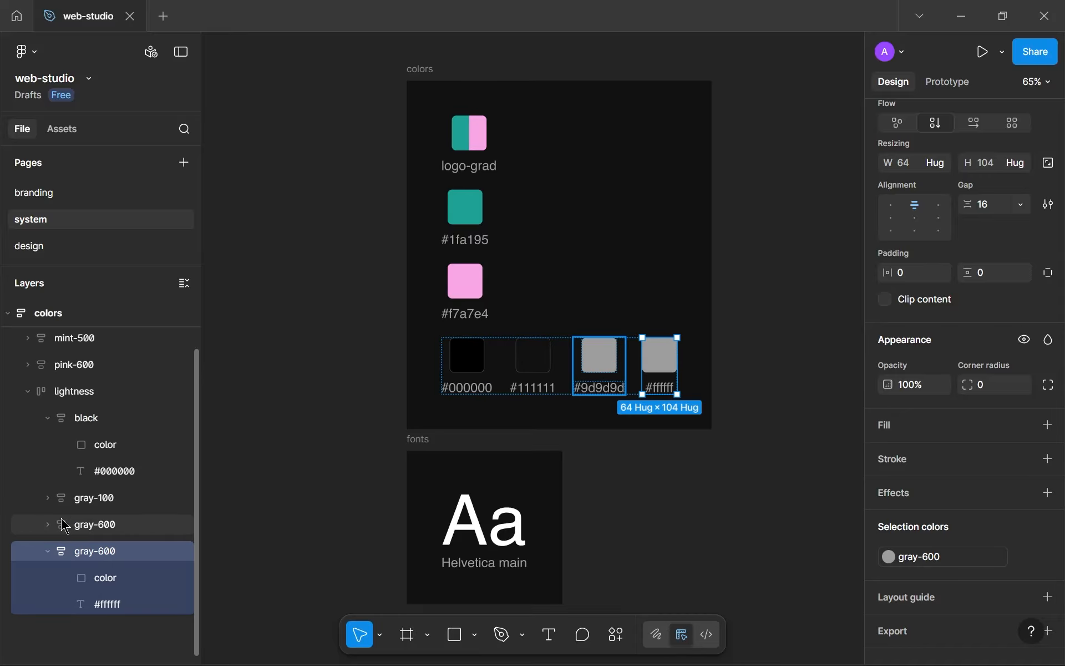
pyautogui.doubleClick(95, 554)
pyautogui.write('white')
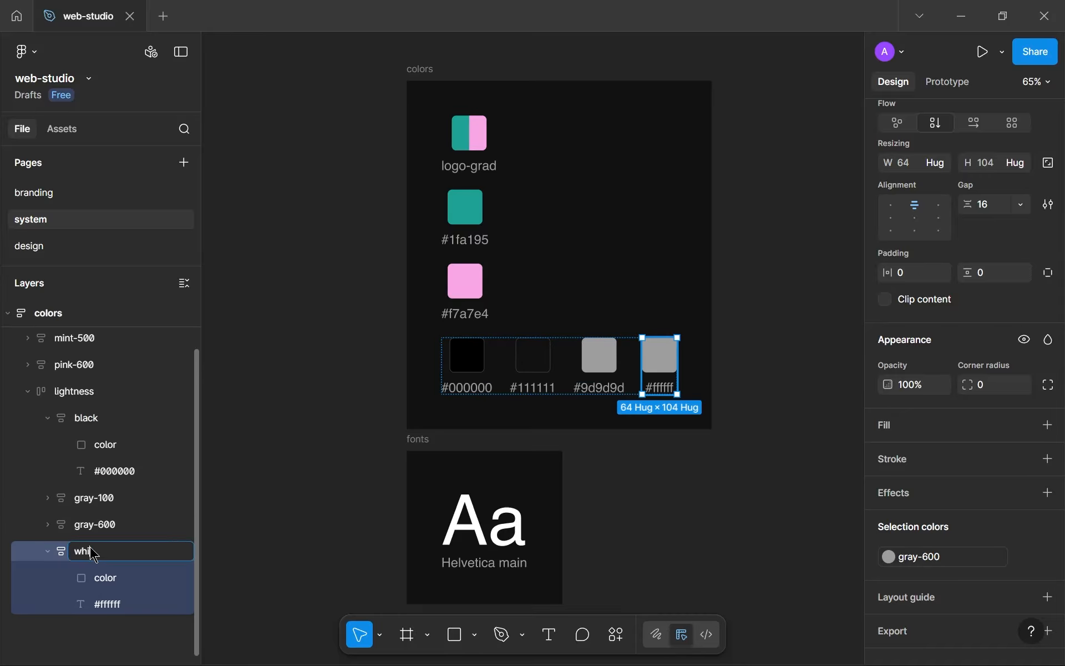
pyautogui.press('Return')
# - Try to replace every gray-600 color in the #ffffff swatch, caption included, with the white style
pyautogui.click(945, 566)
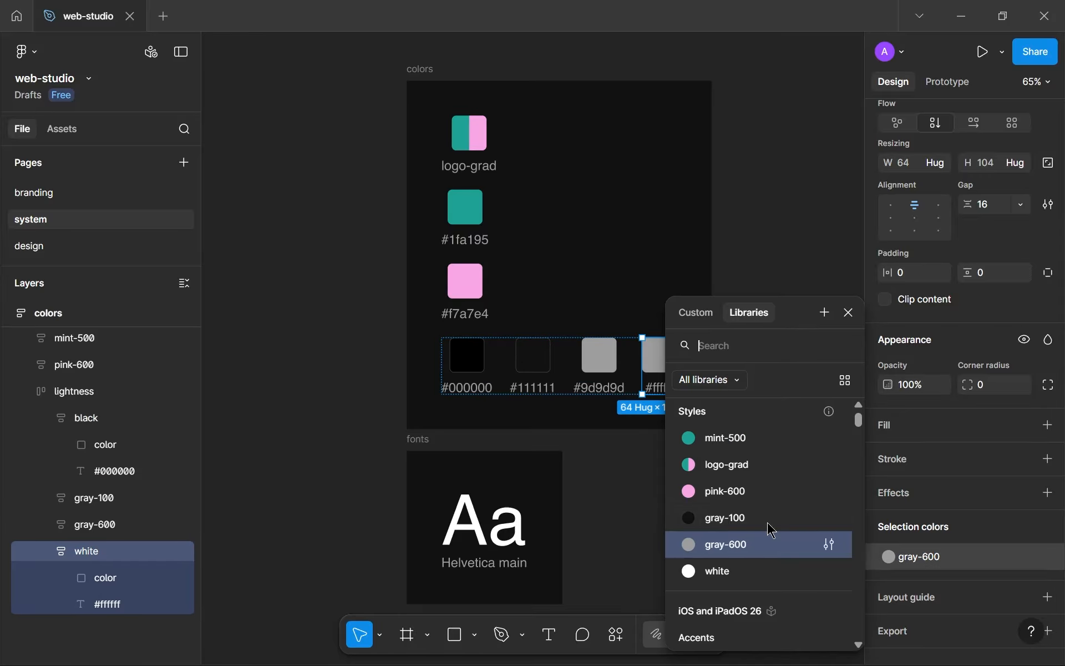
pyautogui.click(730, 571)
pyautogui.click(675, 524)
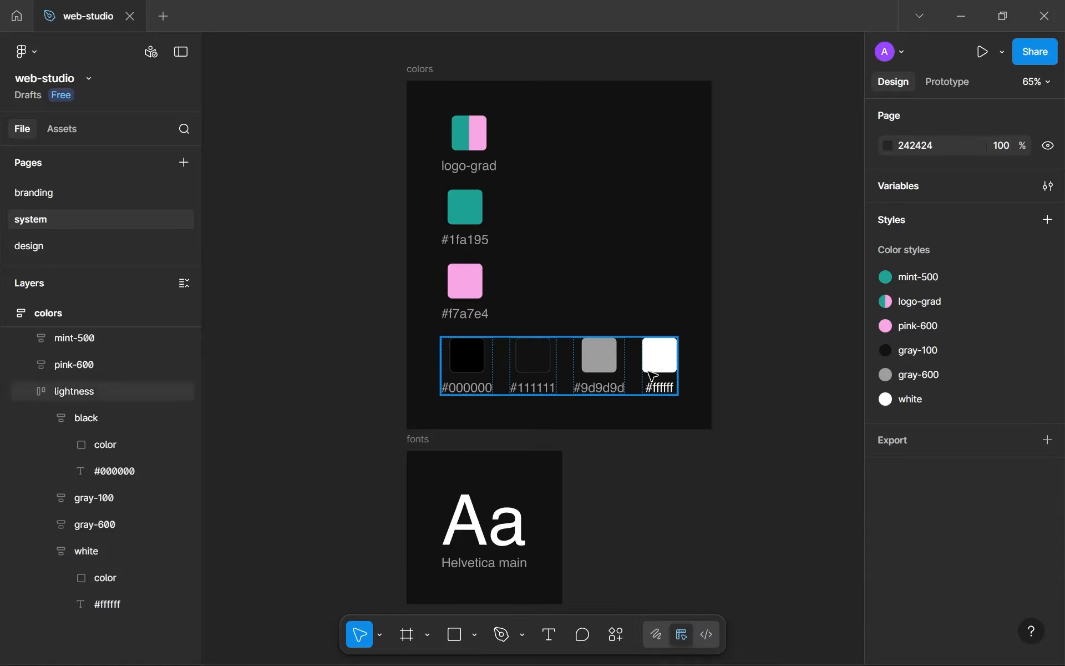
# - Apply the white color style to only the color square of the #ffffff swatch
pyautogui.doubleClick(667, 375)
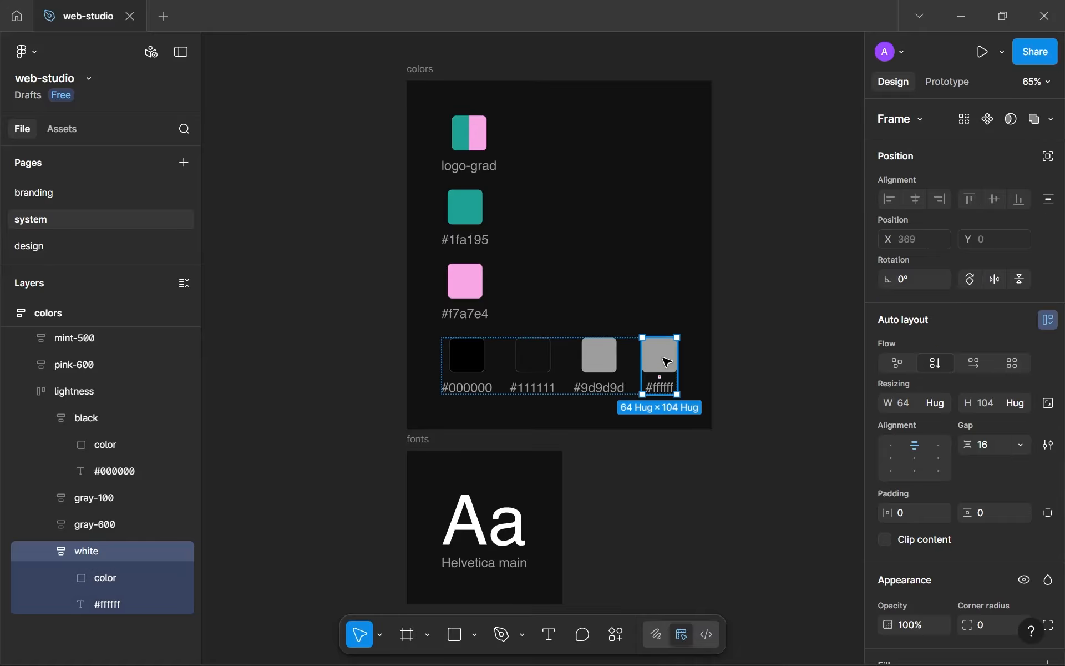
pyautogui.click(667, 375)
pyautogui.click(930, 519)
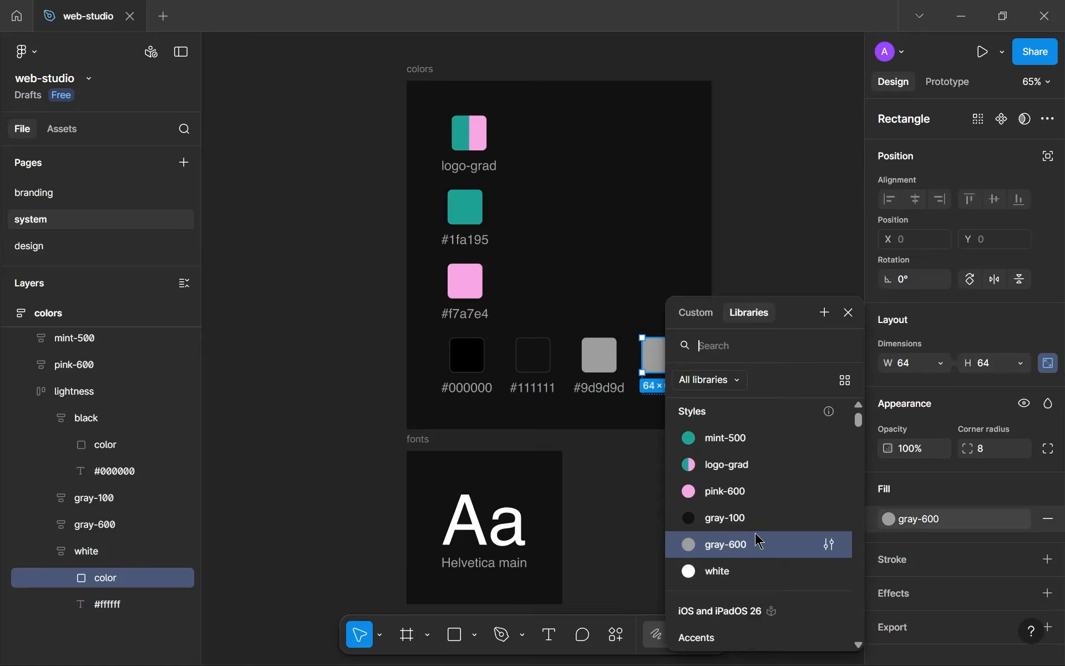
pyautogui.click(751, 573)
pyautogui.click(673, 494)
# - Examine the black, gray and white swatches up close and collapse the layers inside the lightness row
pyautogui.scroll(-4, 673, 494)
pyautogui.scroll(5, 571, 317)
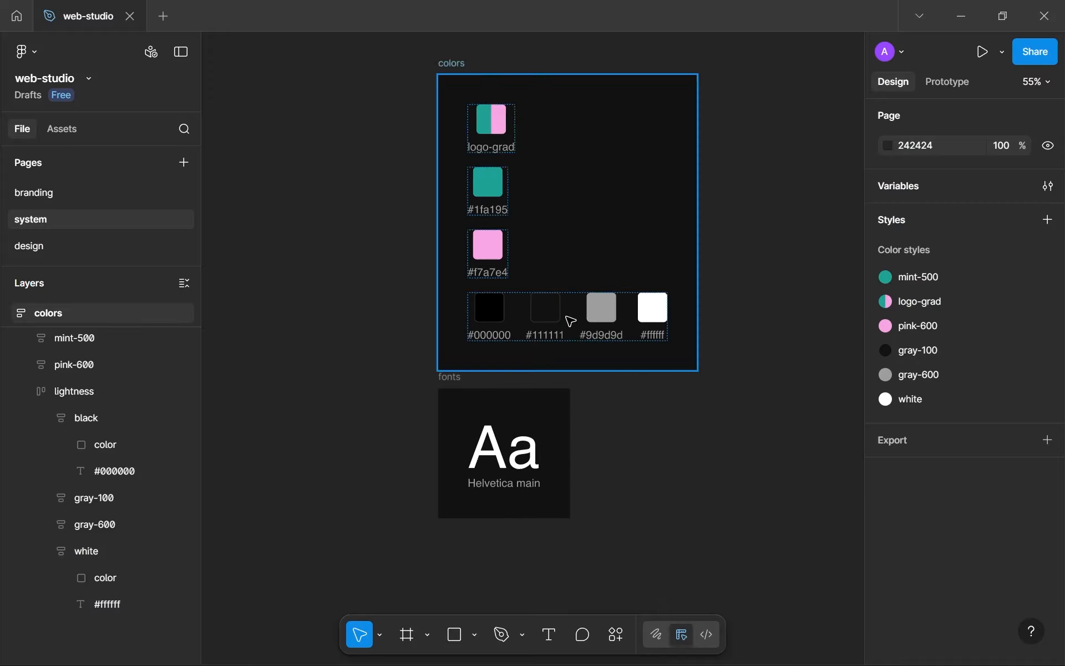
pyautogui.hscroll(5, 621, 348)
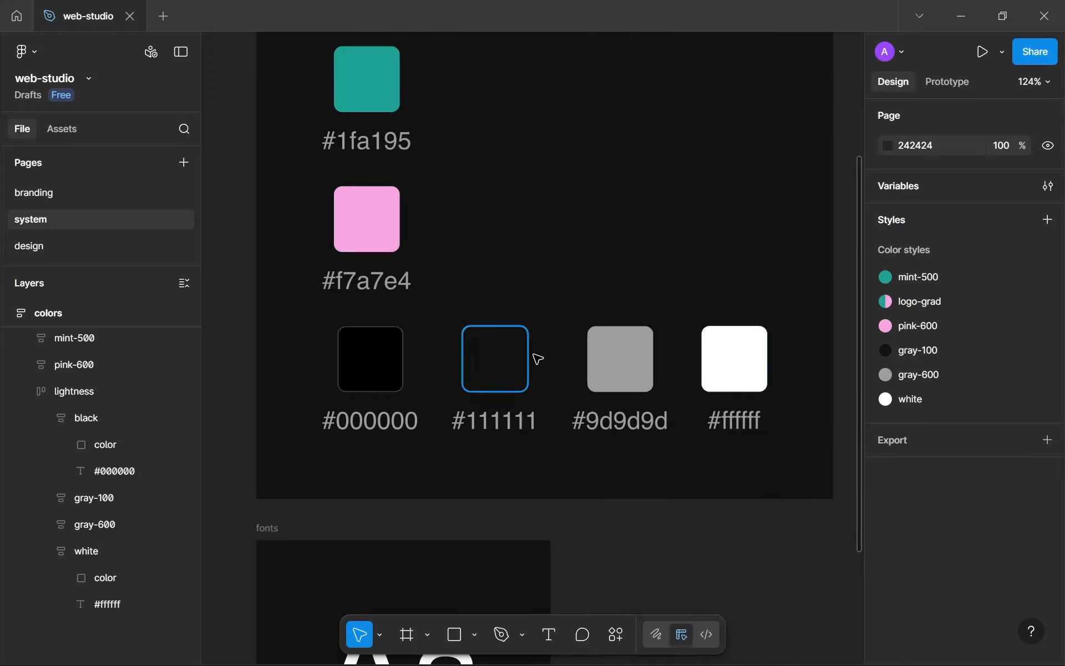
pyautogui.scroll(-4, 555, 355)
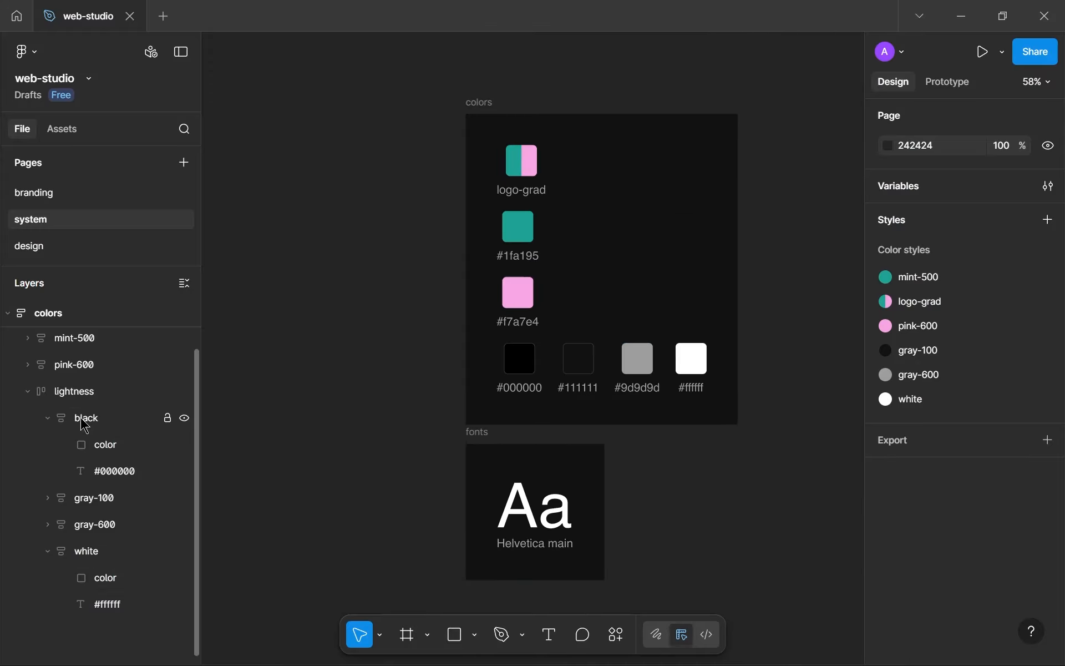
pyautogui.click(32, 398)
pyautogui.click(27, 393)
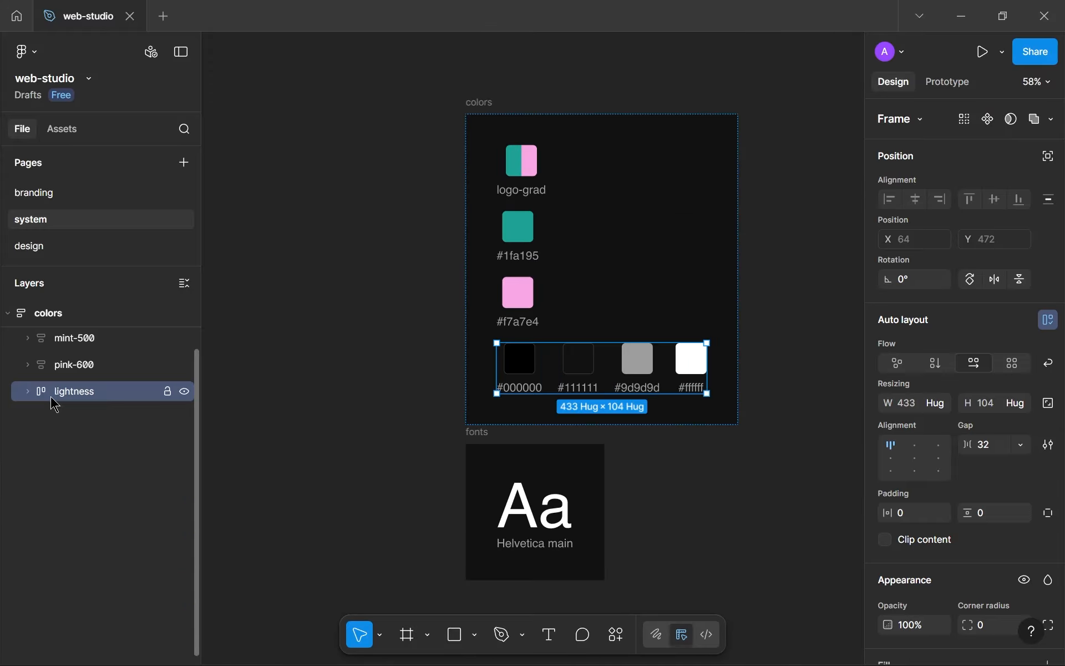
pyautogui.click(534, 375)
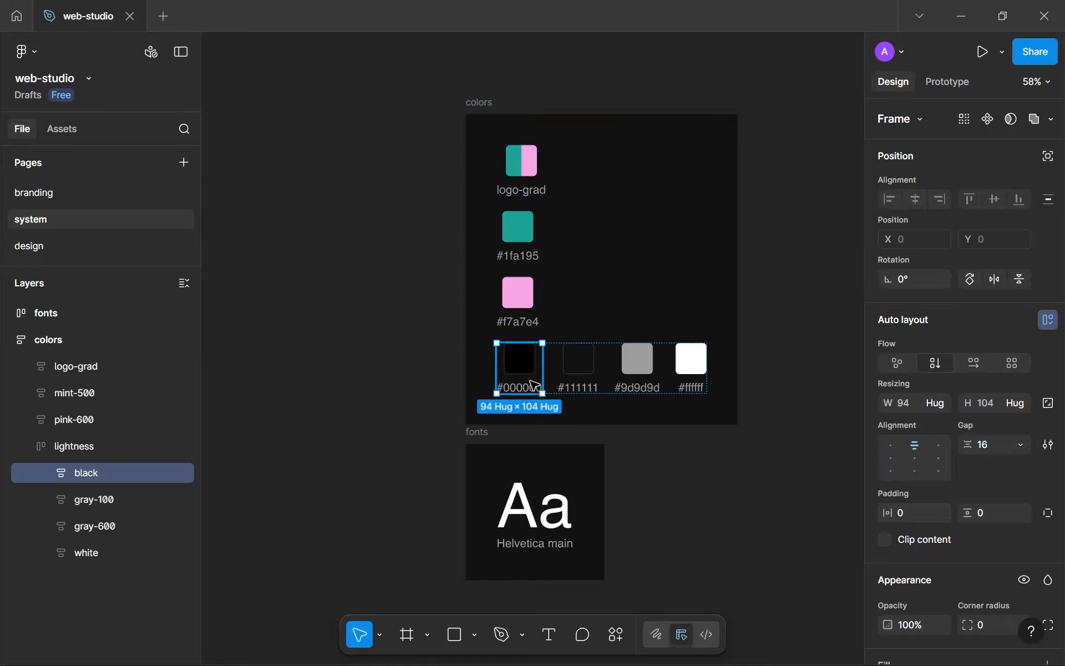
pyautogui.click(690, 361)
pyautogui.click(581, 382)
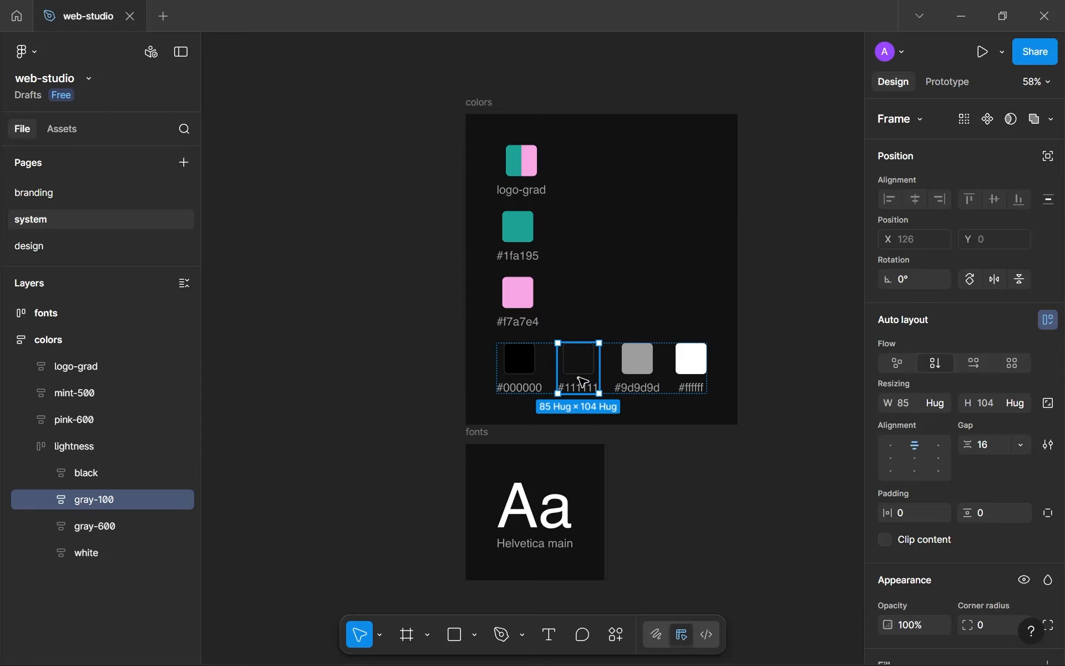
pyautogui.click(643, 378)
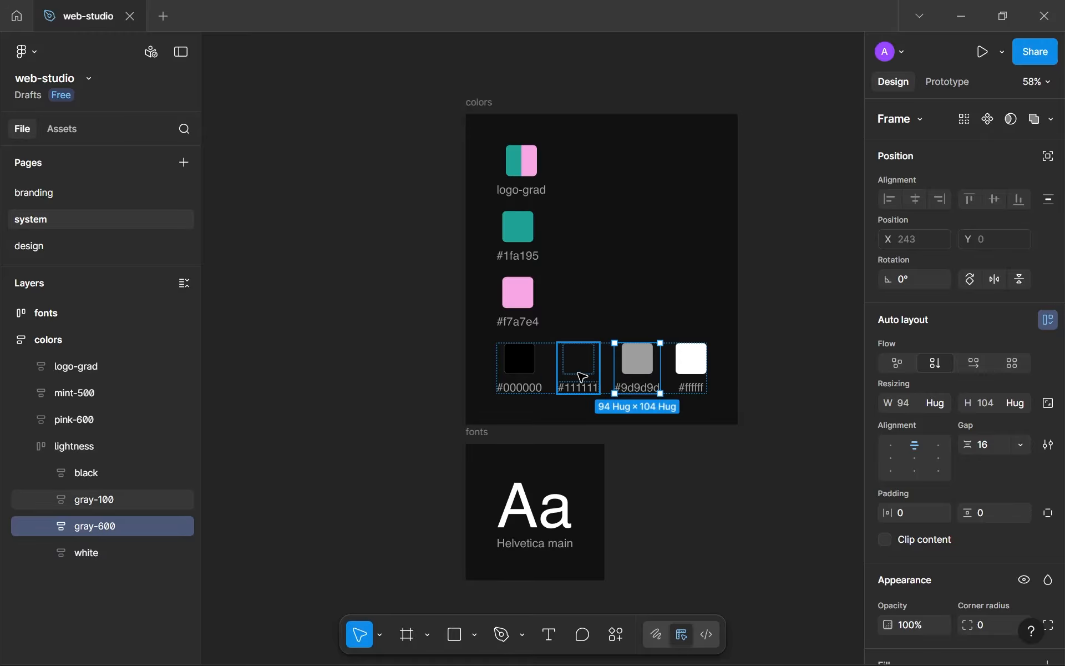
pyautogui.click(517, 304)
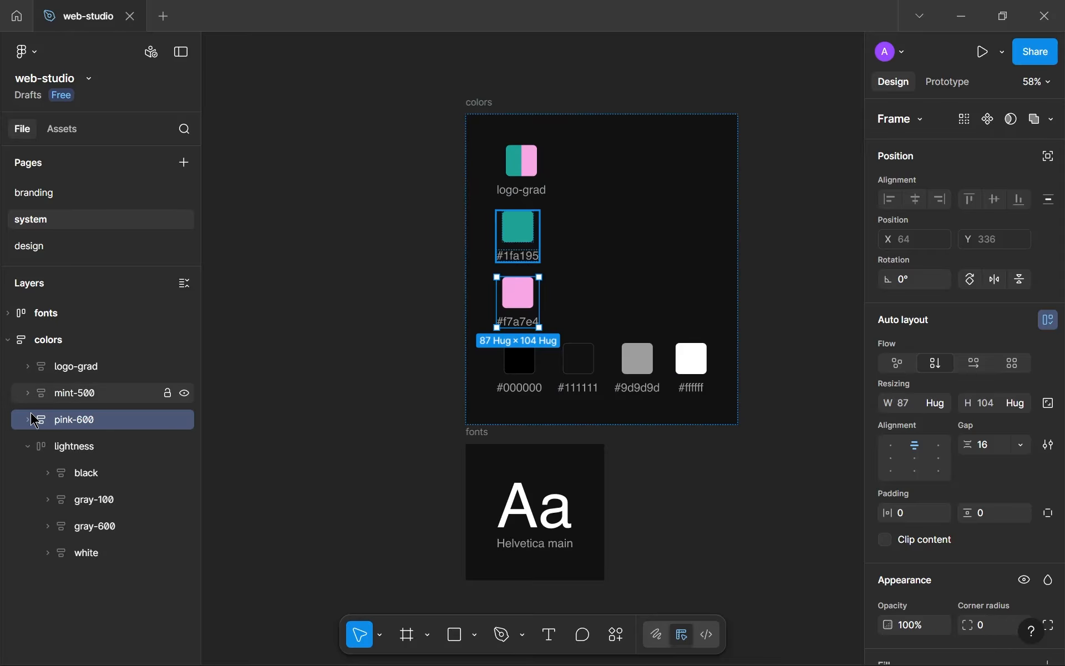
pyautogui.click(86, 392)
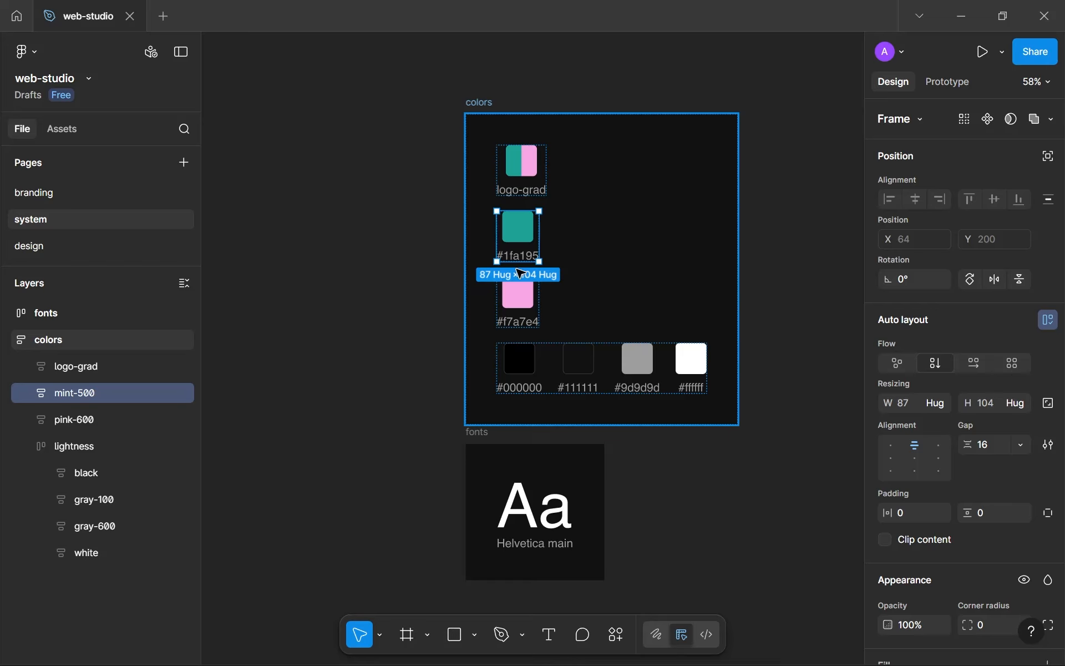
pyautogui.click(329, 444)
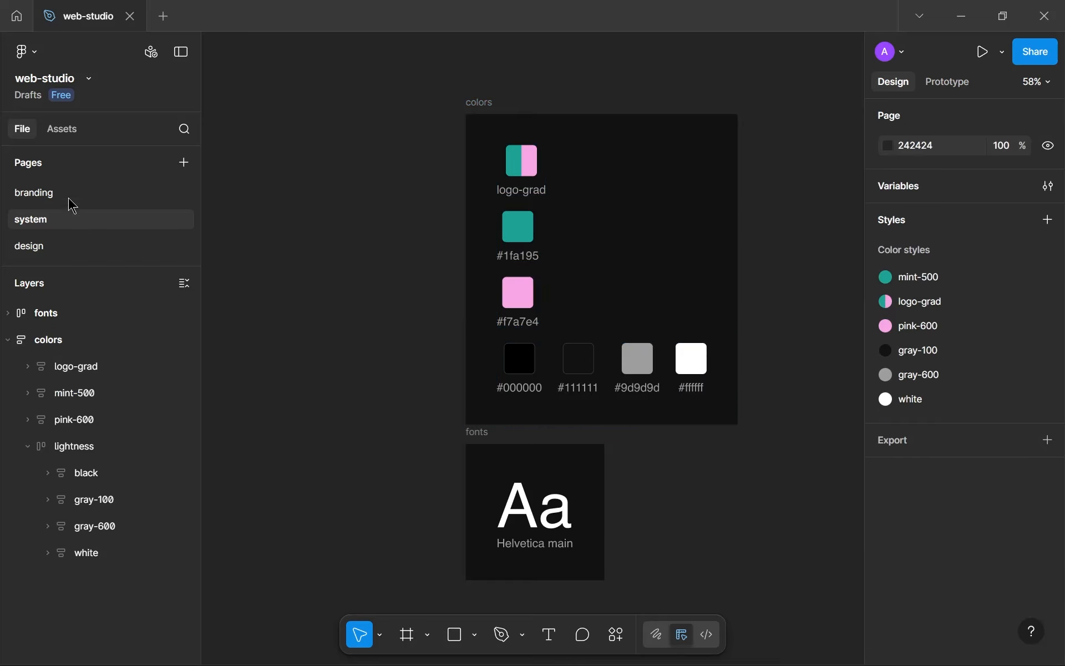
# - On the design page, move the Contact us button up to the right end of the header, in line with the links
pyautogui.click(84, 249)
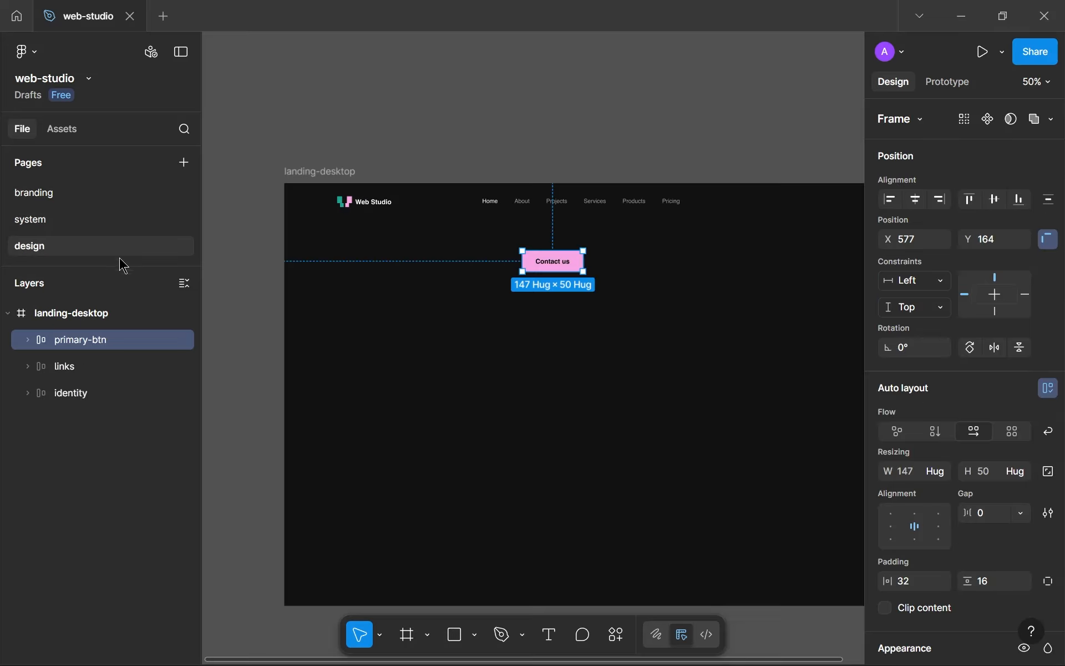
pyautogui.scroll(5, 610, 304)
pyautogui.scroll(-3, 600, 305)
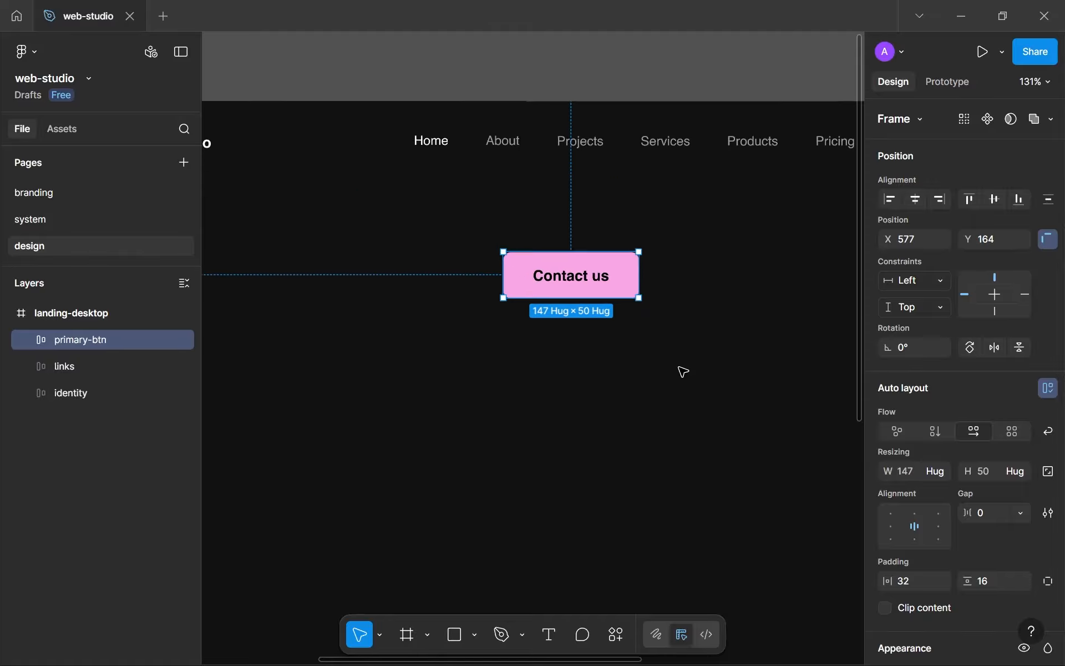
pyautogui.hscroll(1, 615, 321)
pyautogui.click(575, 395)
pyautogui.scroll(-4, 554, 382)
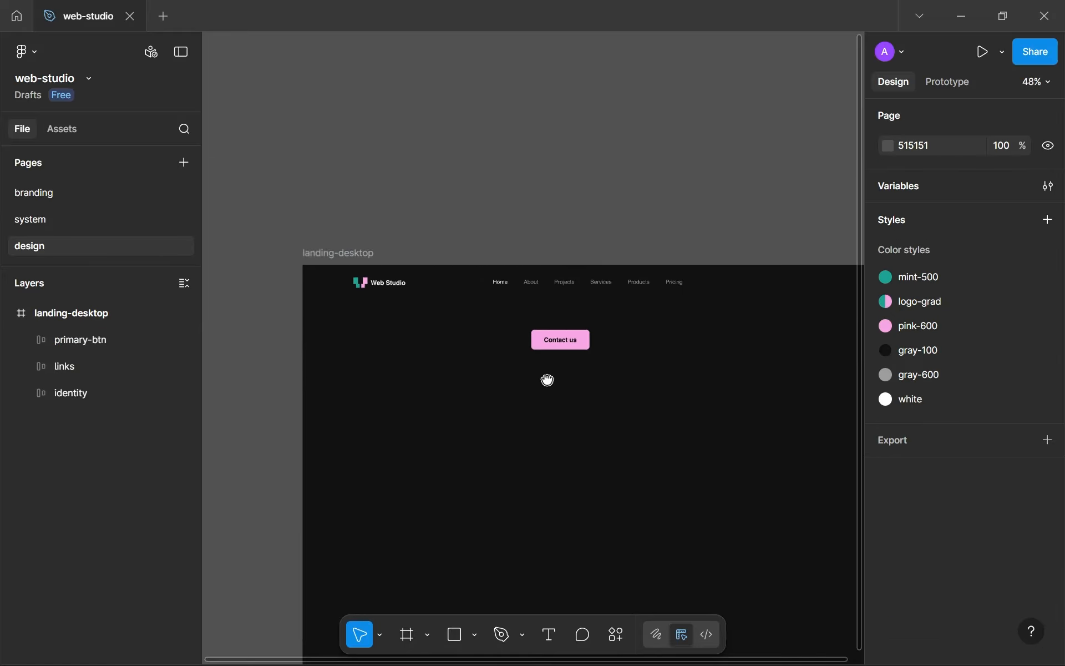
pyautogui.click(505, 321)
pyautogui.moveTo(506, 322); pyautogui.dragTo(769, 264)
pyautogui.click(721, 373)
pyautogui.scroll(-1, 710, 367)
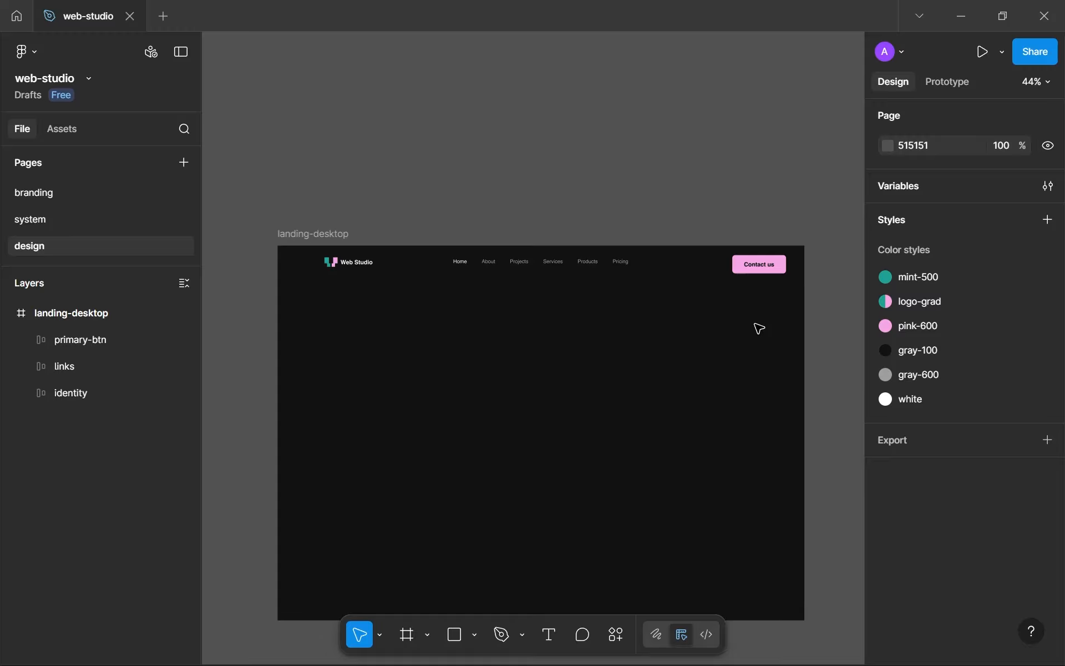
# - Wrap the identity, links and primary-btn layers together in one horizontal auto layout frame
pyautogui.moveTo(755, 324); pyautogui.dragTo(508, 316)
pyautogui.moveTo(470, 312); pyautogui.dragTo(262, 319)
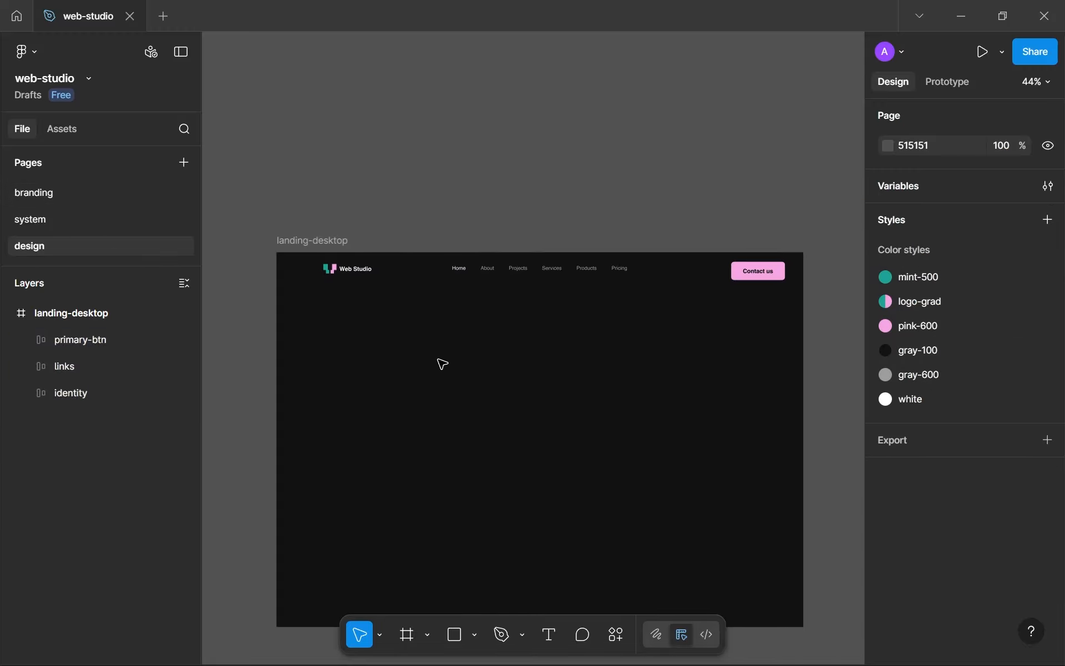
pyautogui.scroll(-2, 443, 364)
pyautogui.moveTo(738, 318); pyautogui.dragTo(340, 261)
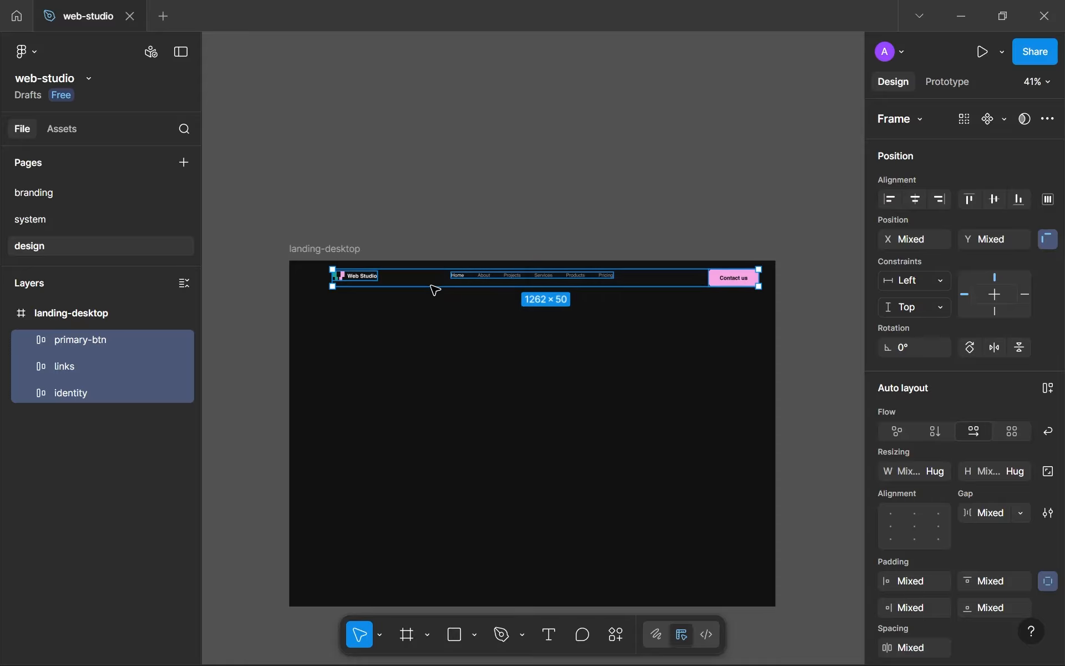
pyautogui.hotkey('shift', 'a')
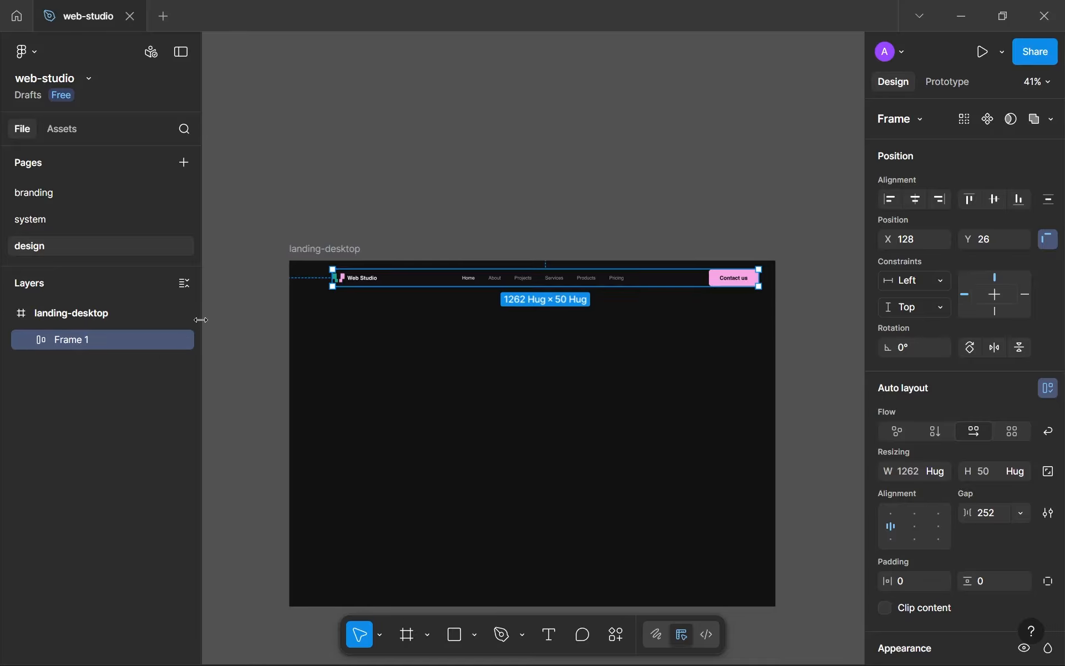
# - Rename the new auto layout frame around the header elements as navbar
pyautogui.doubleClick(87, 340)
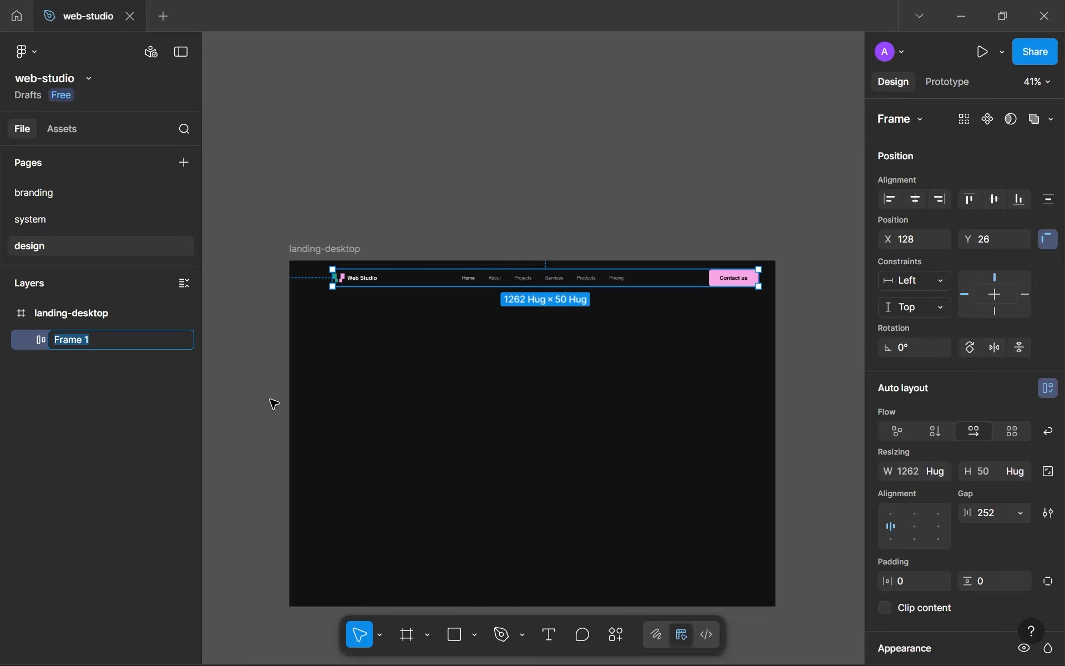
pyautogui.write('navbar')
pyautogui.press('Return')
pyautogui.scroll(3, 605, 300)
pyautogui.scroll(-5, 542, 279)
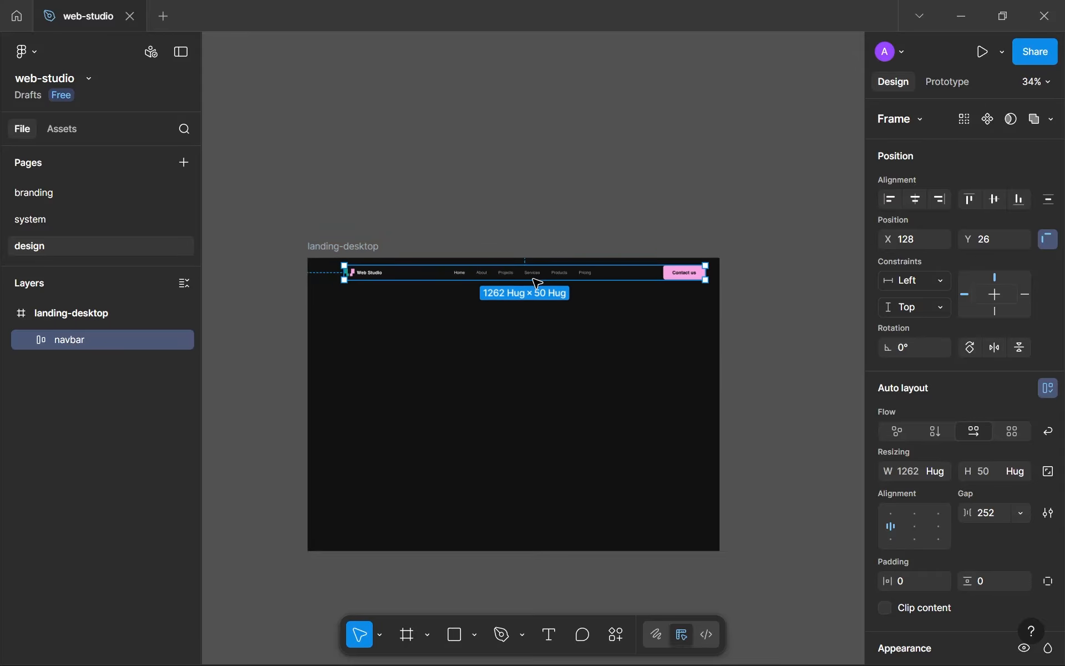
# - Add a columns layout guide with a count of 12 to the landing-desktop frame
pyautogui.click(359, 244)
pyautogui.scroll(-6, 943, 371)
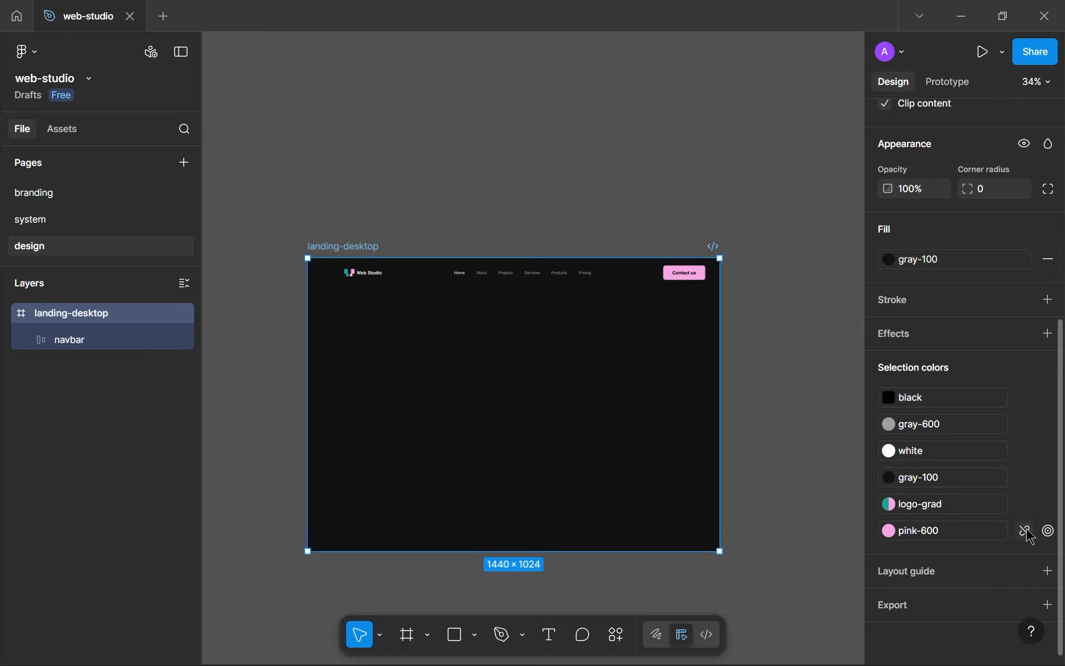
pyautogui.click(1047, 571)
pyautogui.click(710, 565)
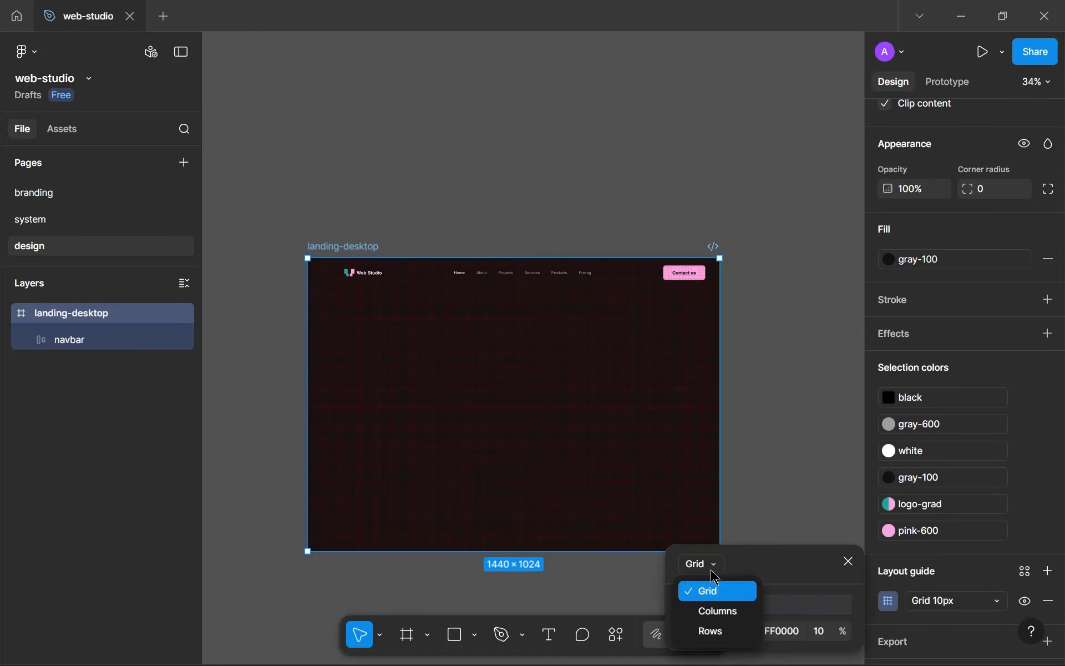
pyautogui.click(707, 610)
pyautogui.write('12')
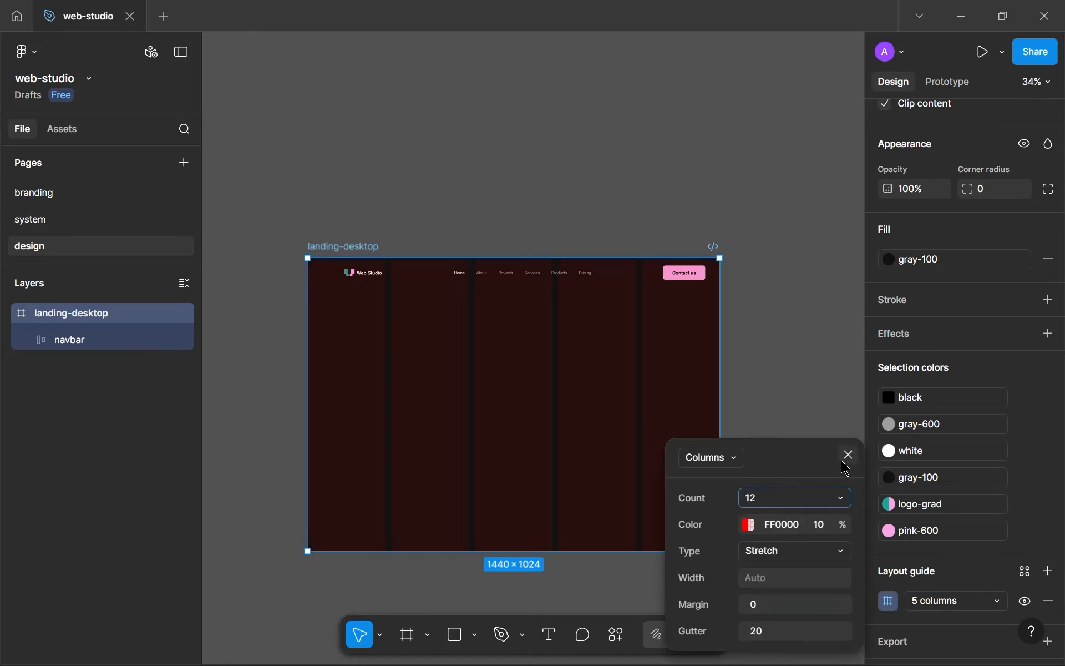
pyautogui.click(802, 460)
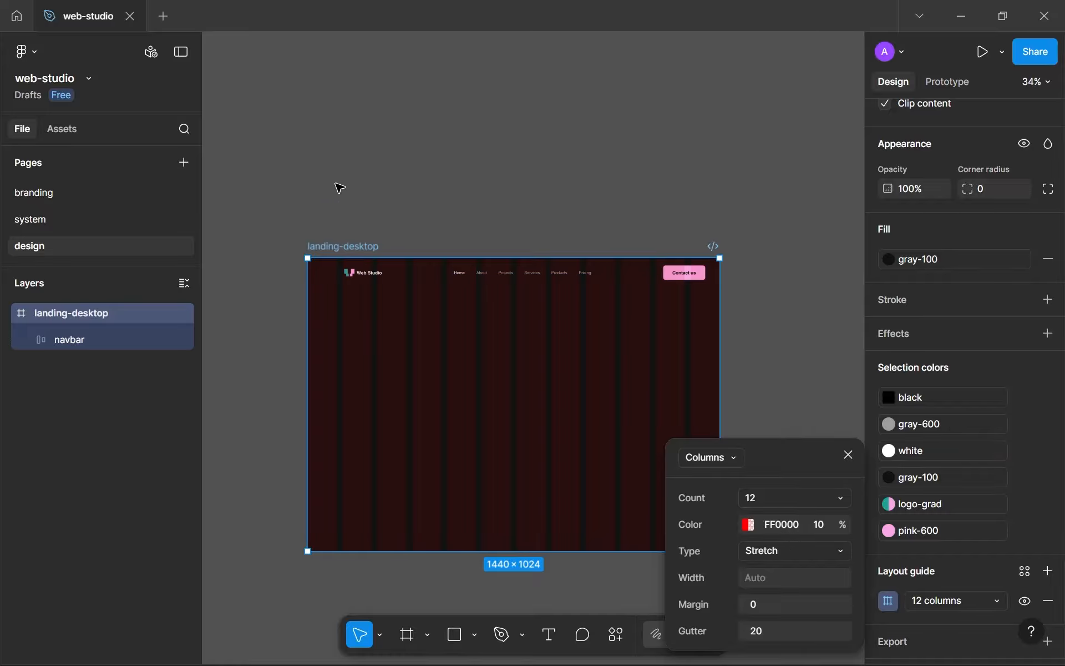
# - Move the navbar against the column guide to about X 163, Y 73
pyautogui.moveTo(336, 180); pyautogui.dragTo(344, 300)
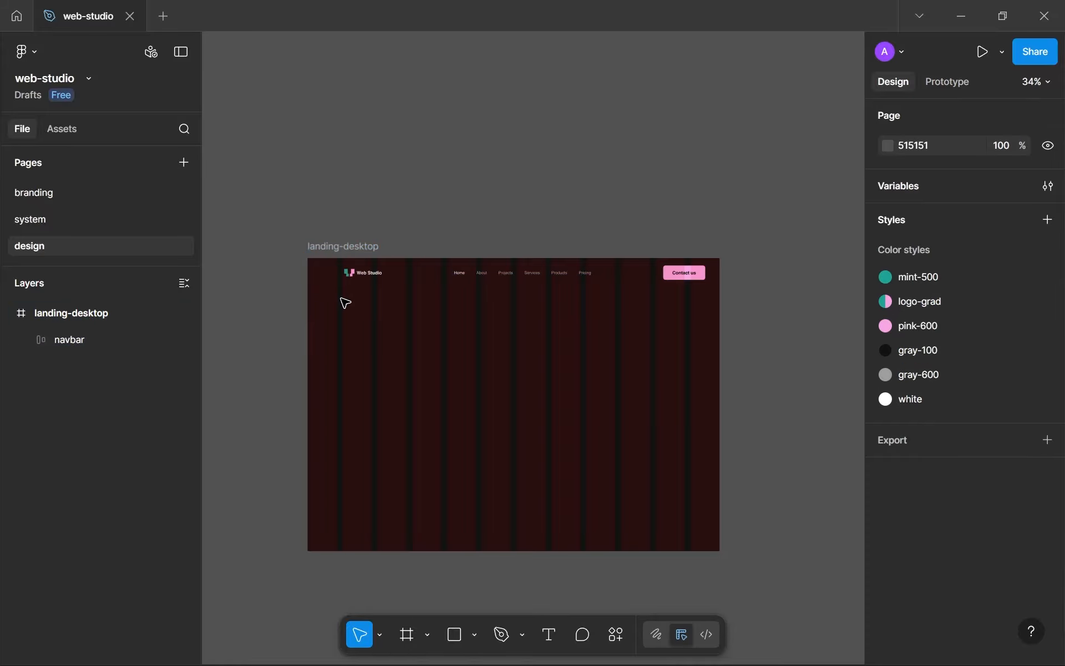
pyautogui.moveTo(337, 160); pyautogui.dragTo(345, 455)
pyautogui.moveTo(671, 70); pyautogui.dragTo(701, 431)
pyautogui.click(754, 145)
pyautogui.click(371, 276)
pyautogui.moveTo(473, 271); pyautogui.dragTo(494, 291)
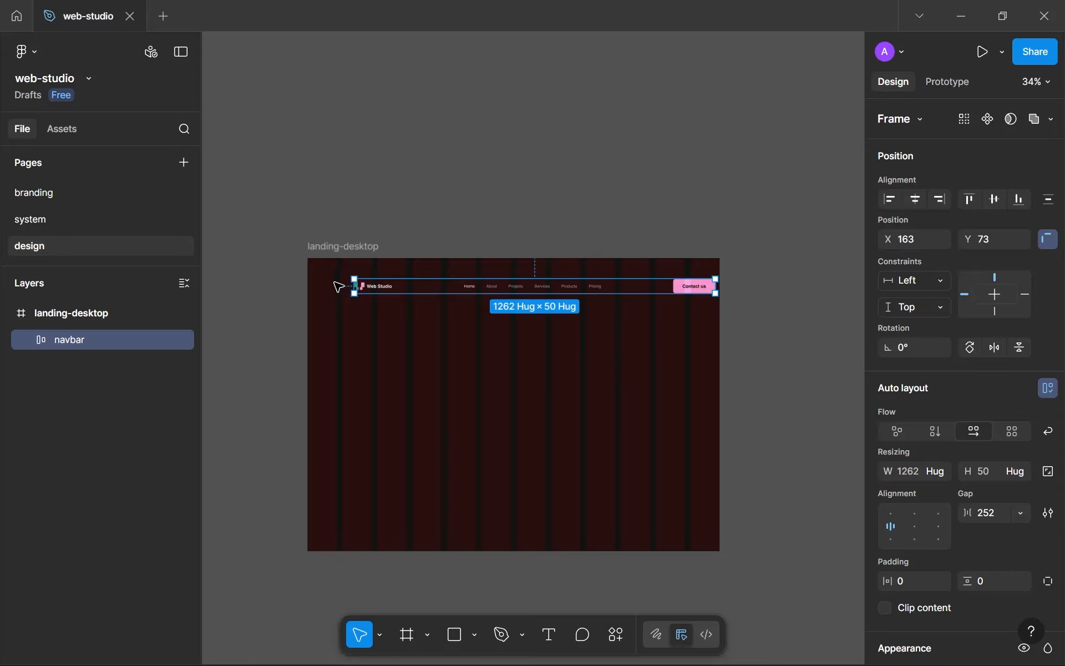
# - Try higher column counts such as 15, 16 and 17 in landing-desktop's layout guide, returning the count to 12
pyautogui.click(331, 254)
pyautogui.scroll(-5, 906, 451)
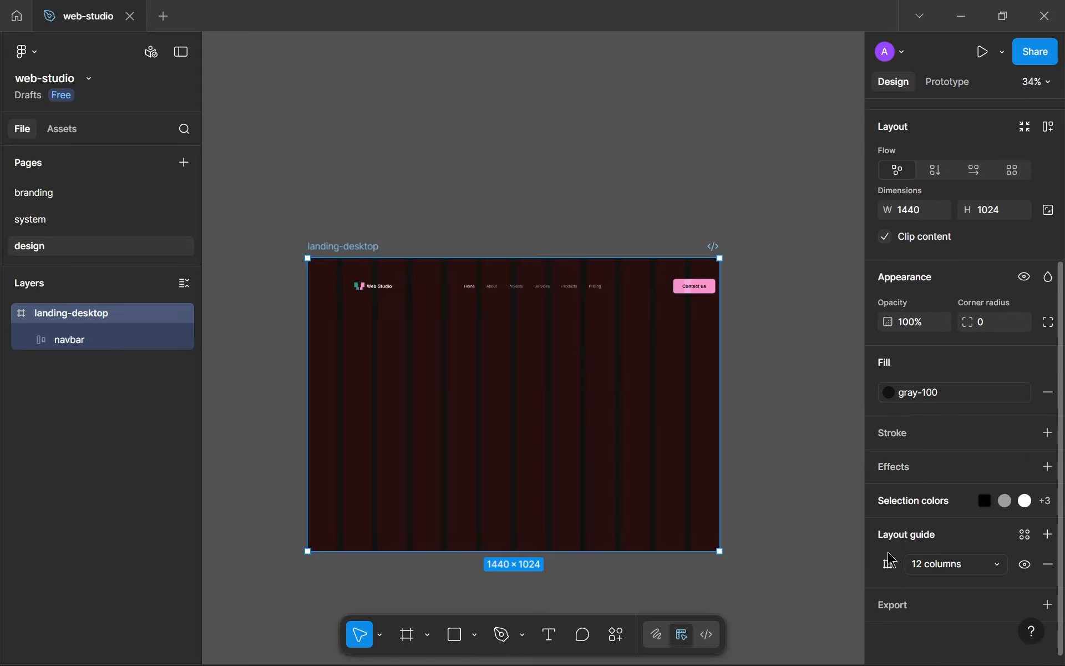
pyautogui.click(888, 564)
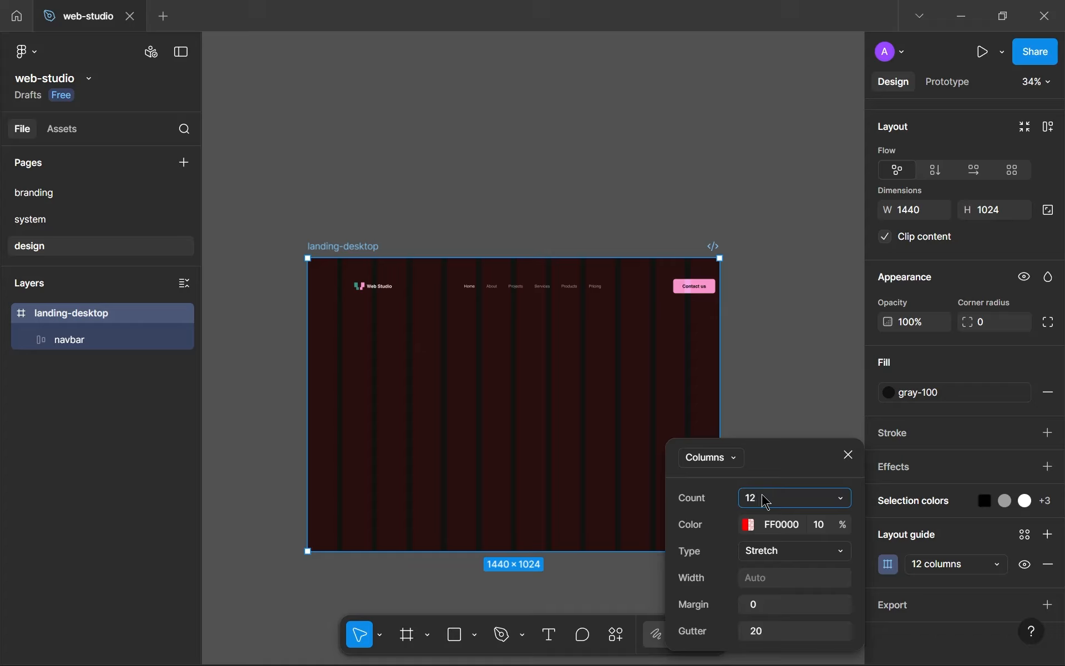
pyautogui.press('Up')
pyautogui.press('Up')
pyautogui.press('Up')
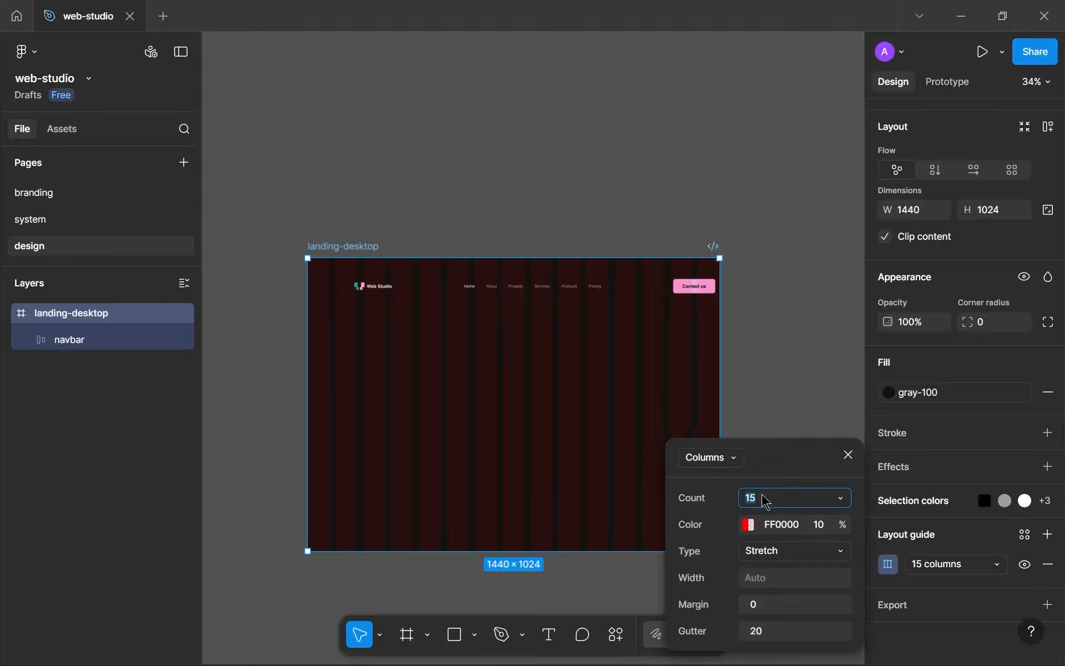
pyautogui.press('Down')
pyautogui.press('Down')
pyautogui.press('Down')
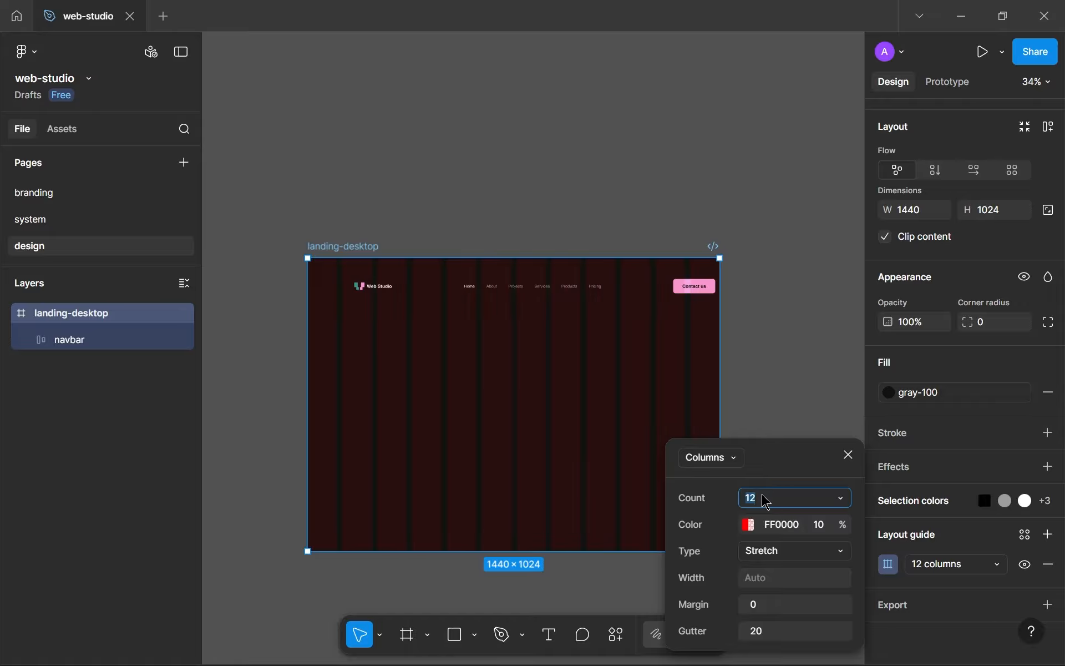
pyautogui.press('Up')
pyautogui.press('Up')
pyautogui.press('Up')
pyautogui.press('Up')
pyautogui.press('Up')
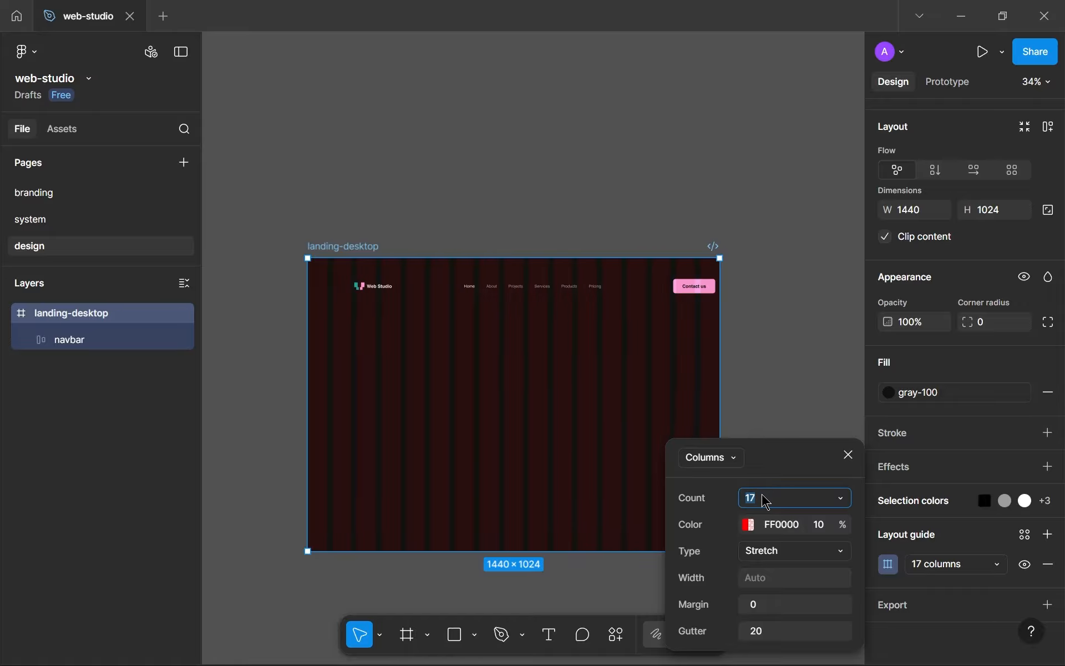
pyautogui.press('Down')
pyautogui.press('Down')
pyautogui.press('Down')
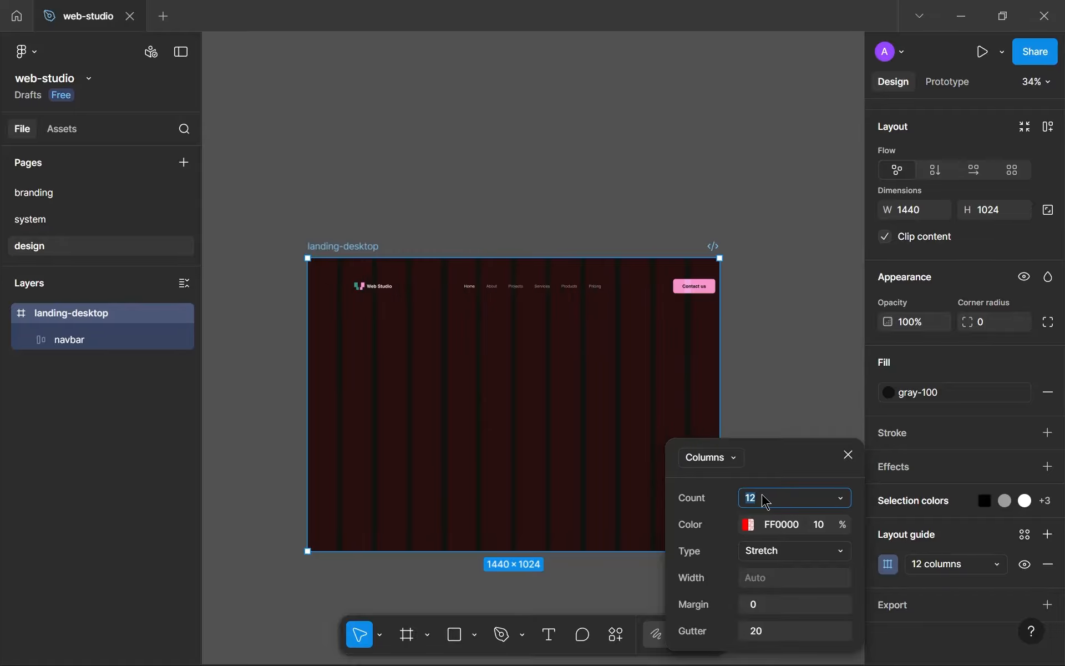
pyautogui.press('Up')
pyautogui.press('Up')
pyautogui.press('Up')
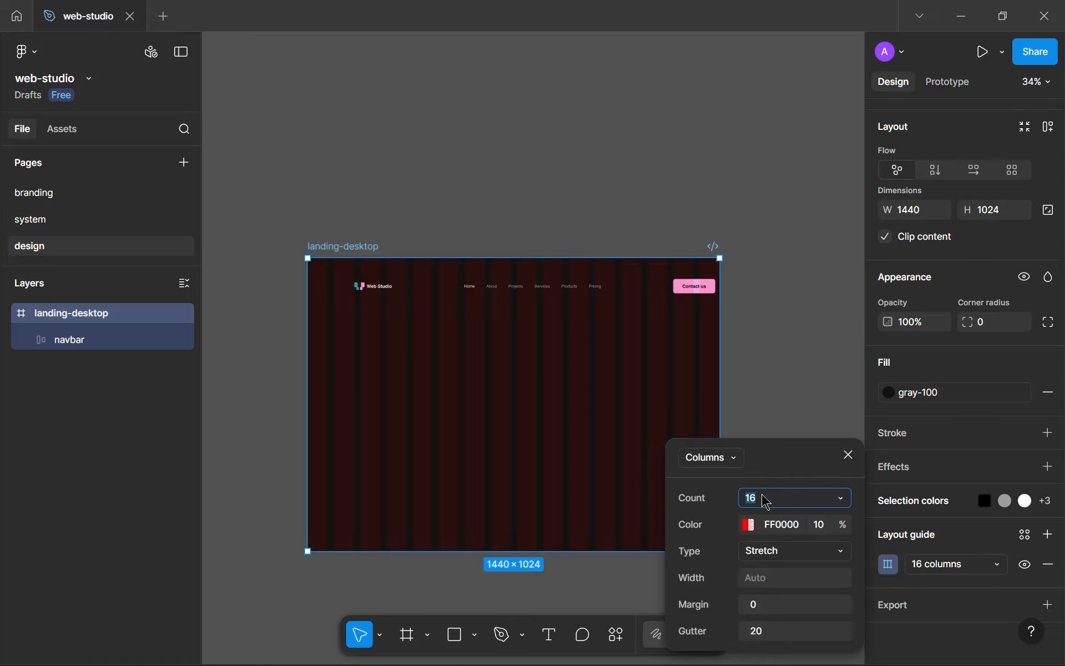
pyautogui.press('Down')
pyautogui.press('Down')
pyautogui.press('Down')
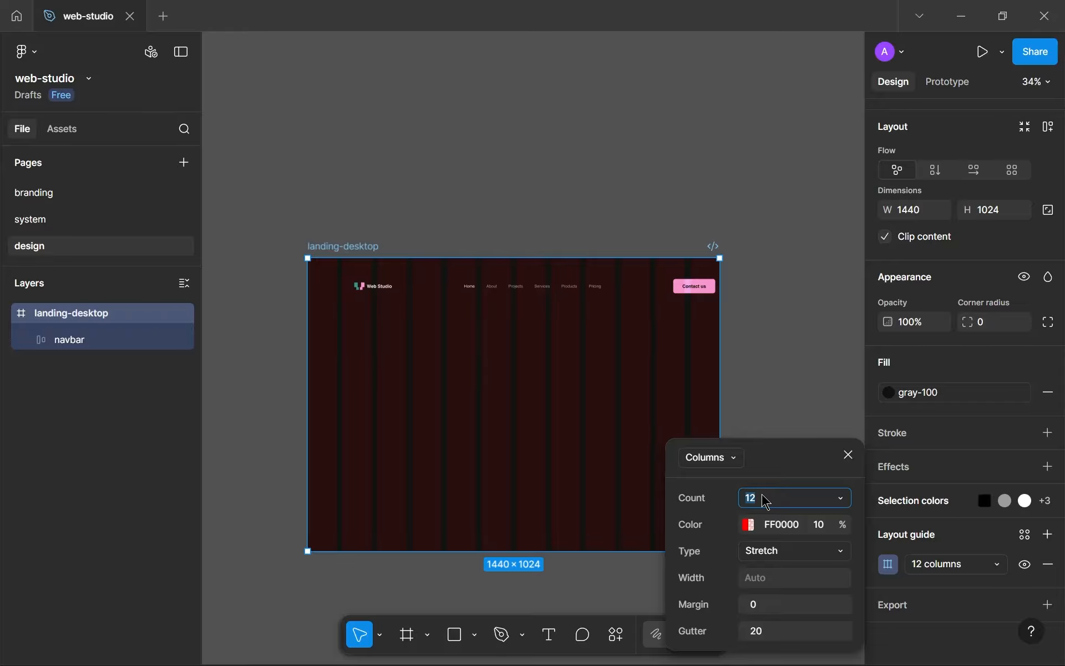
pyautogui.click(848, 454)
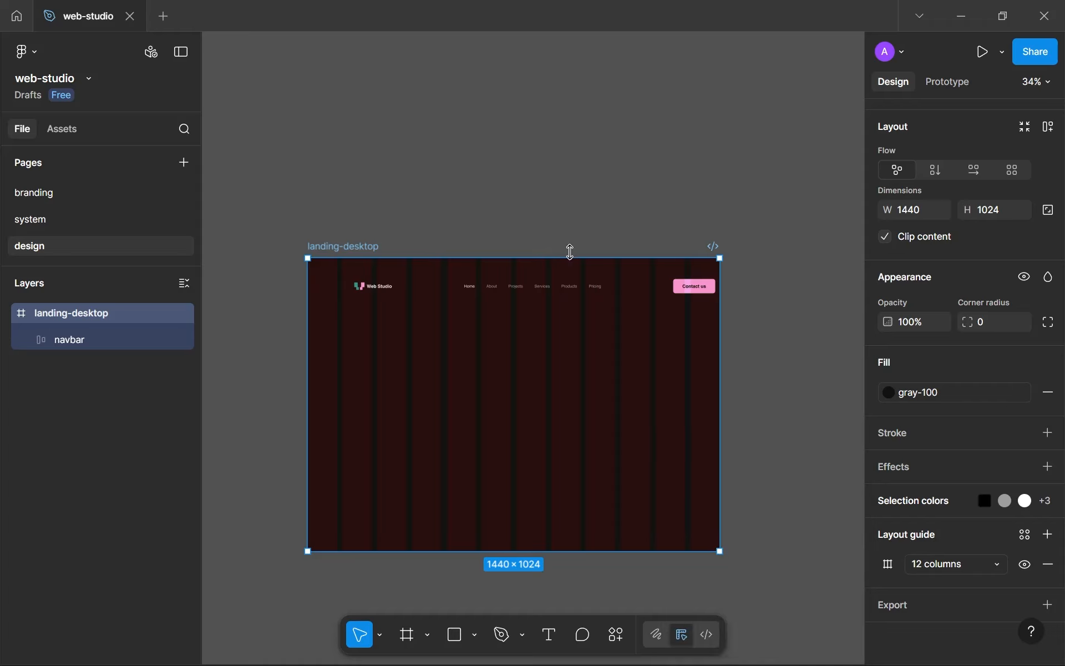
# - Set the navbar's auto layout gap to Auto
pyautogui.click(604, 294)
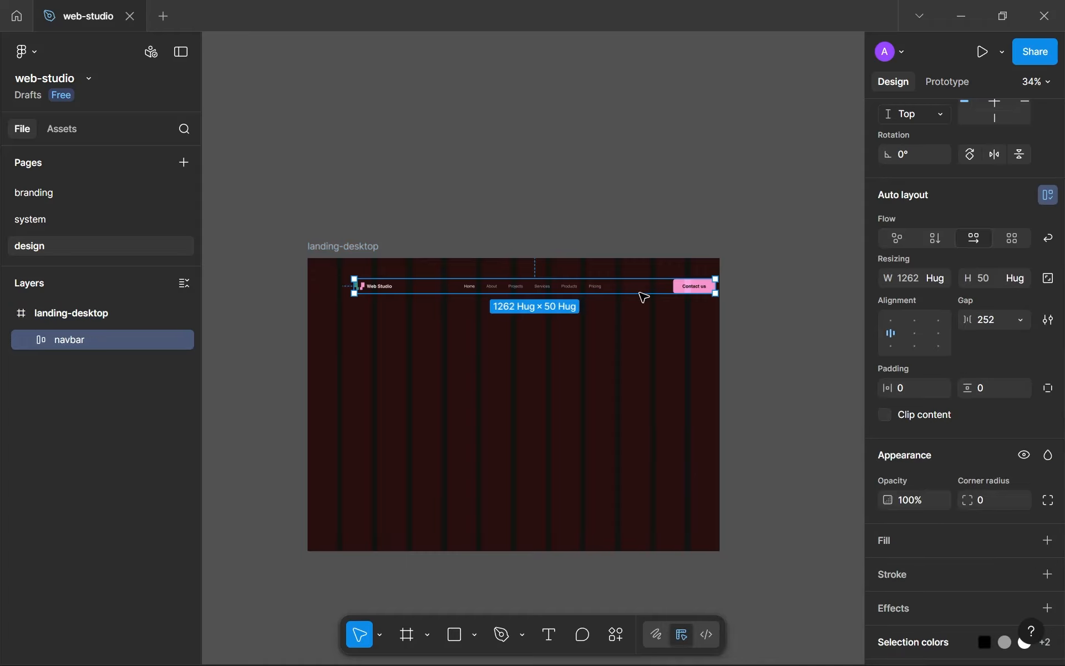
pyautogui.click(1015, 320)
pyautogui.click(977, 339)
# - Narrow the navbar to about 1078 wide and place its left edge at about X 96, near the first column's end
pyautogui.scroll(6, 332, 283)
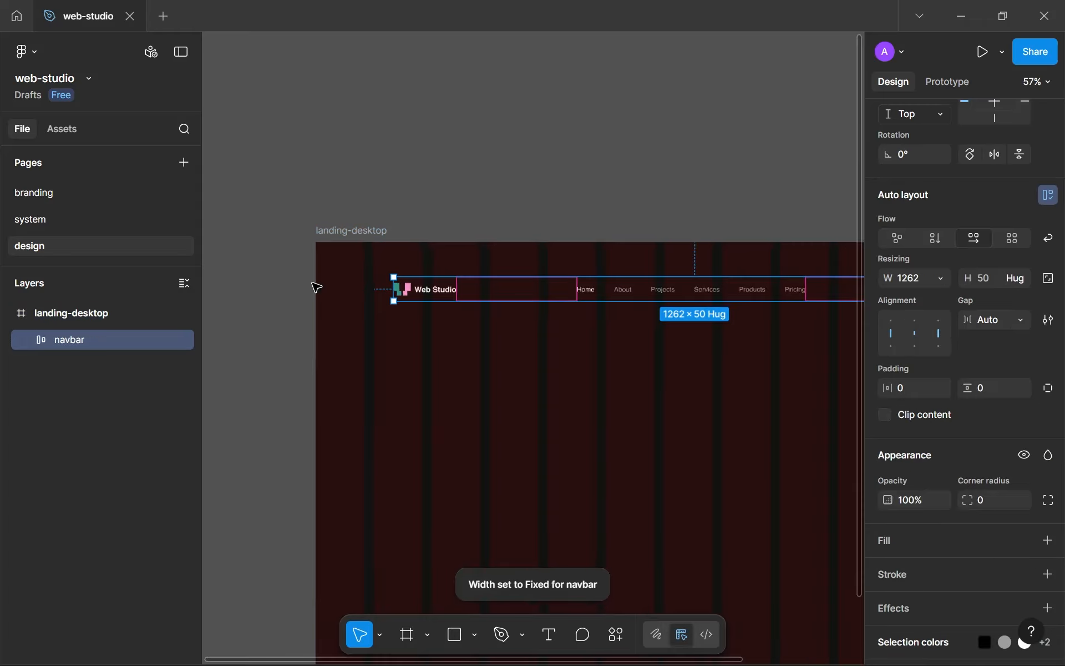
pyautogui.moveTo(427, 305); pyautogui.dragTo(408, 277)
pyautogui.scroll(6, 355, 259)
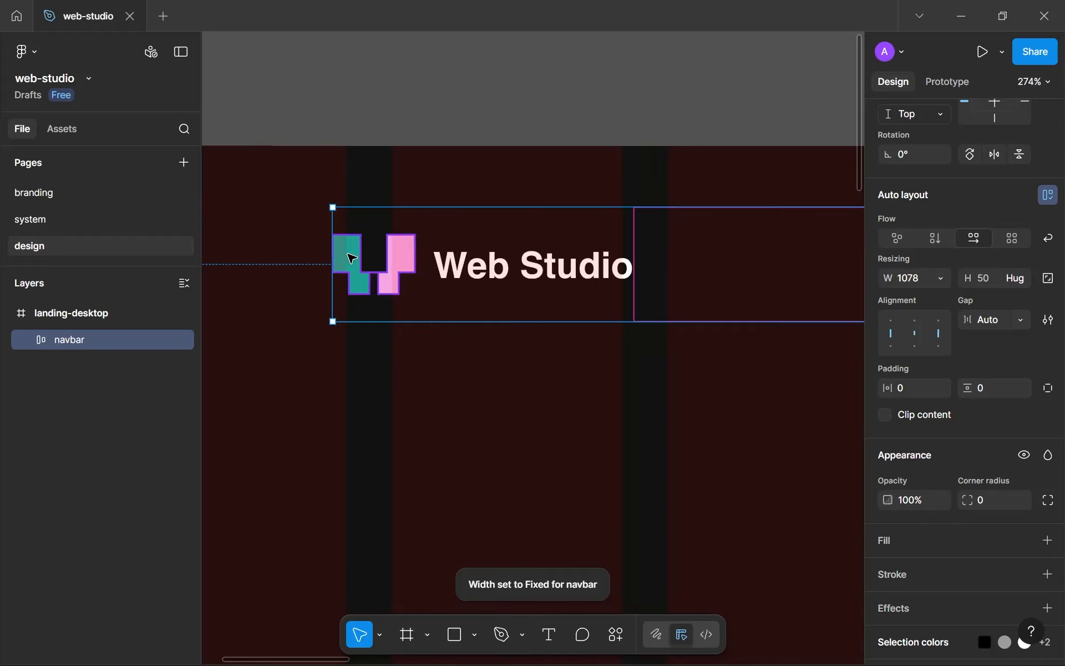
# - Show the rulers and place a vertical guide at 102, on the right edge of the first layout column
pyautogui.moveTo(392, 209); pyautogui.dragTo(663, 86)
pyautogui.hotkey('shift', 'r')
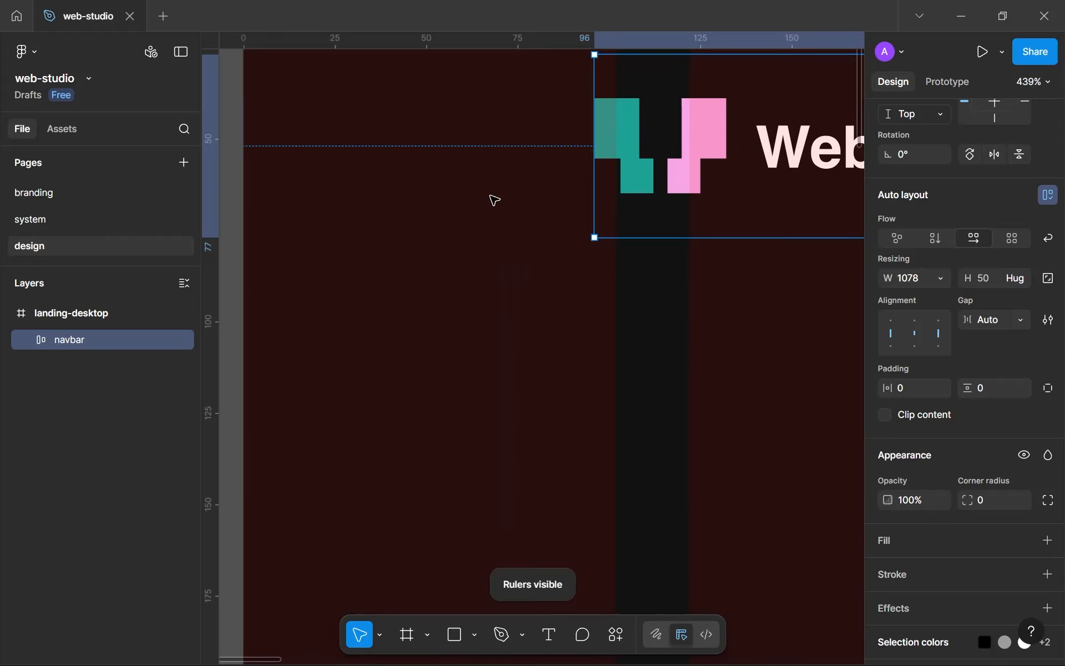
pyautogui.moveTo(209, 288); pyautogui.dragTo(591, 359)
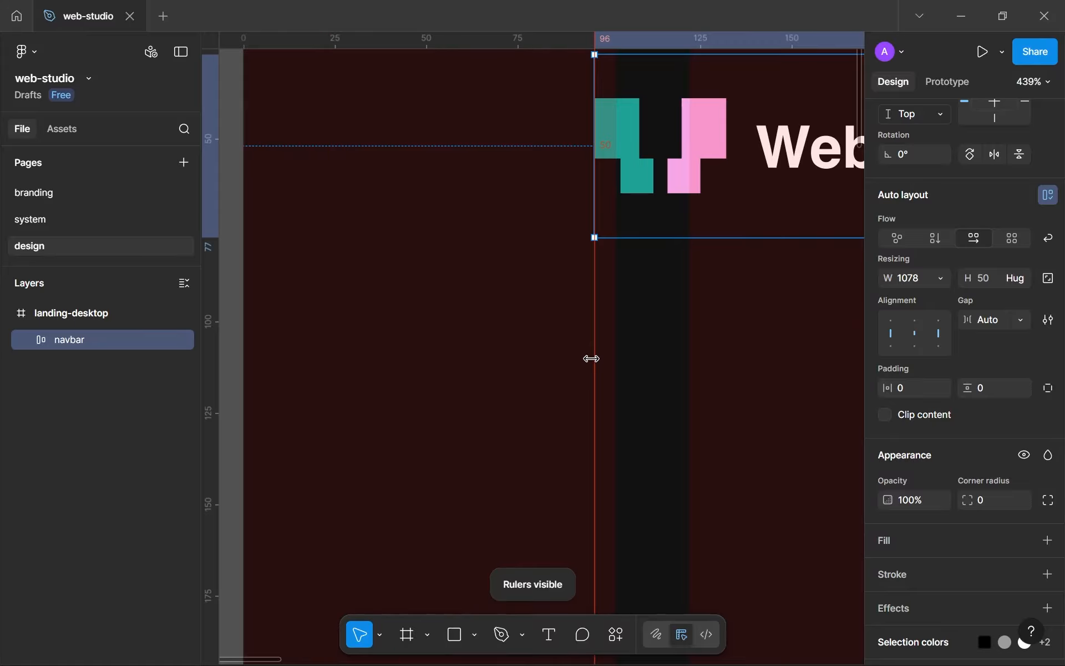
pyautogui.scroll(10, 593, 358)
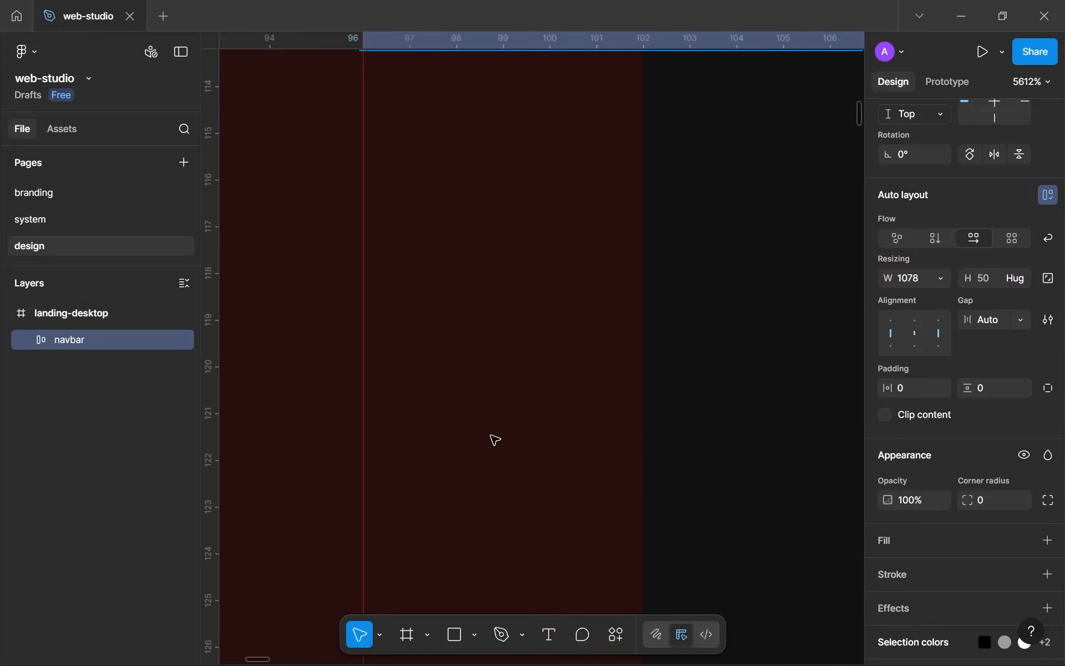
pyautogui.moveTo(361, 406); pyautogui.dragTo(652, 422)
pyautogui.scroll(-8, 653, 421)
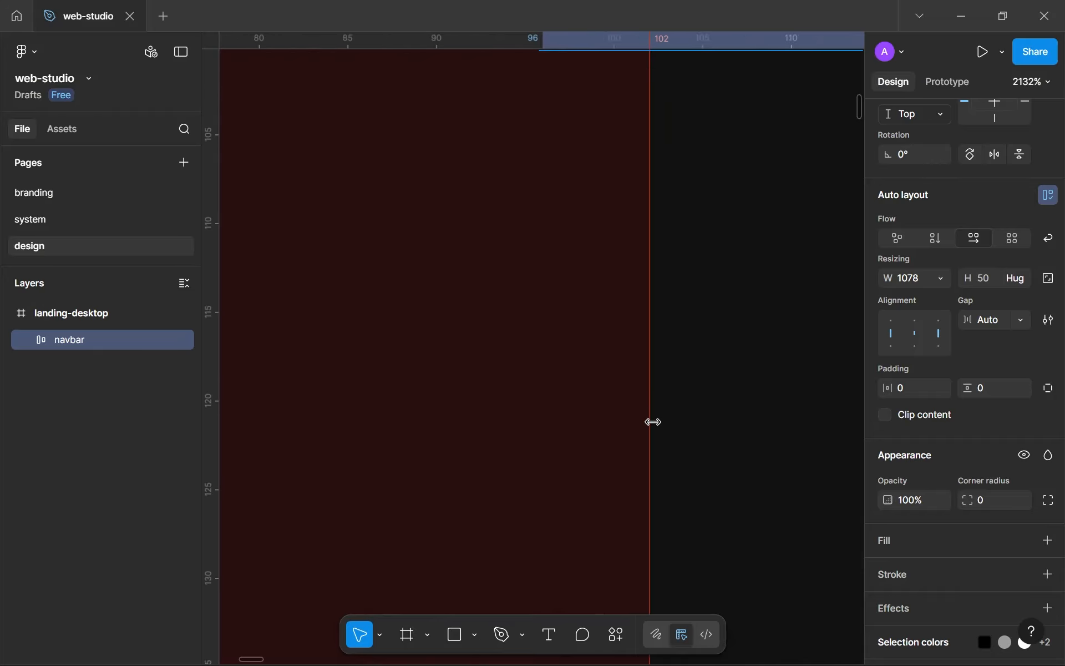
# - Place a second vertical guide at 1338, on the left edge of landing-desktop's last layout column
pyautogui.scroll(-10, 653, 422)
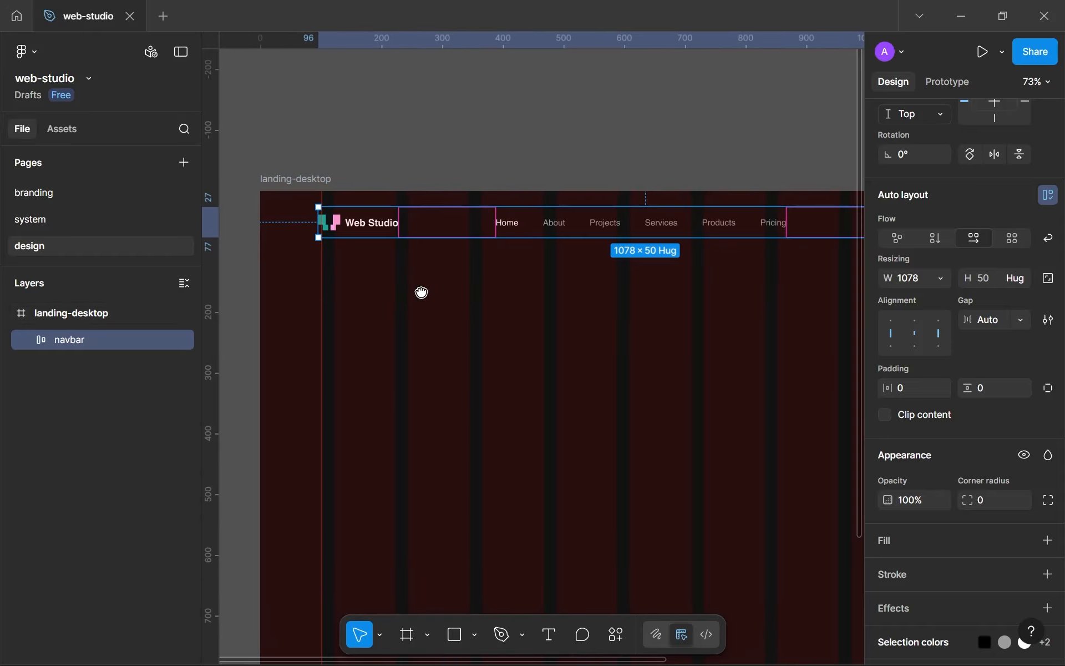
pyautogui.hotkey('shift', 'r')
pyautogui.hotkey('shift', 'r')
pyautogui.hscroll(8, 606, 385)
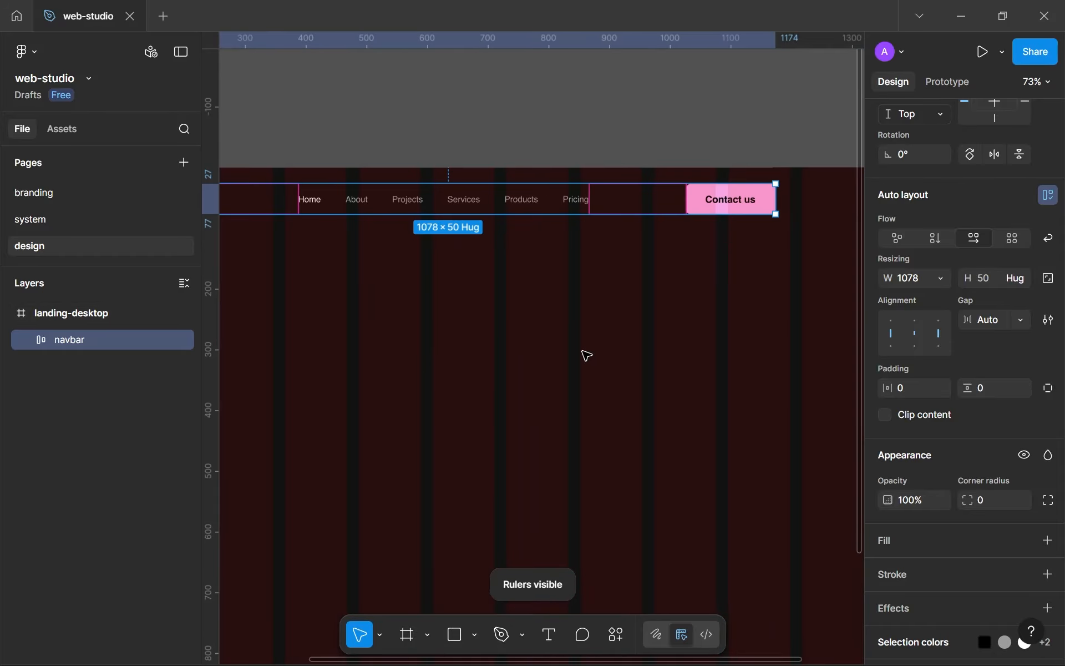
pyautogui.scroll(3, 710, 309)
pyautogui.scroll(10, 665, 309)
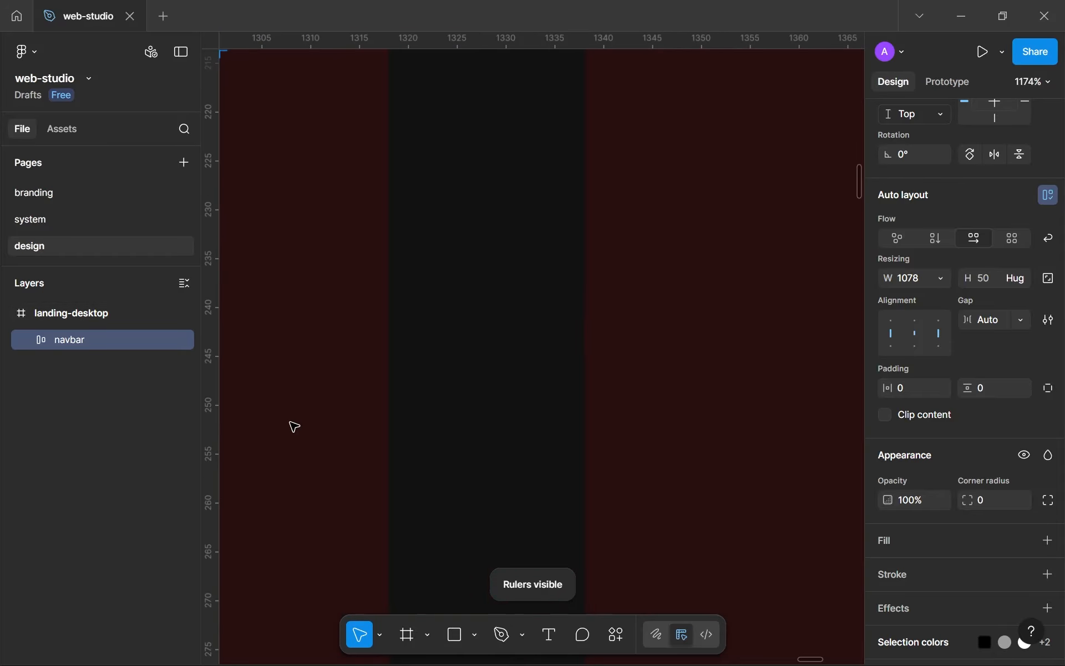
pyautogui.moveTo(210, 411); pyautogui.dragTo(580, 416)
pyautogui.scroll(-12, 580, 416)
pyautogui.scroll(-4, 563, 428)
pyautogui.moveTo(282, 337); pyautogui.dragTo(359, 314)
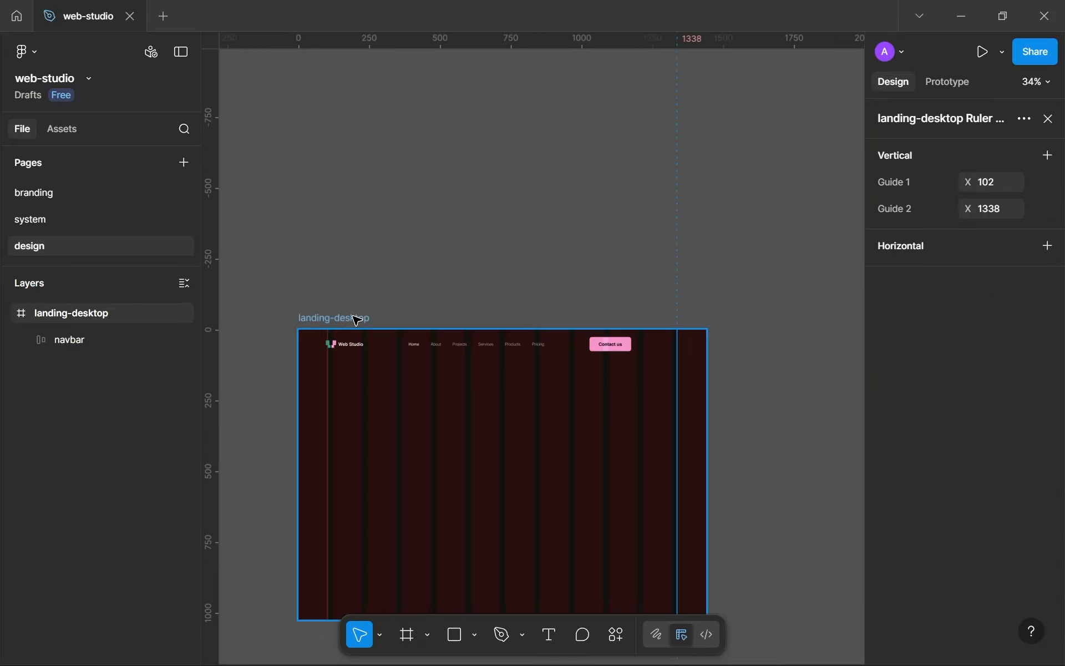
# - Hide the 12-column layout guide on the landing-desktop frame
pyautogui.click(359, 315)
pyautogui.scroll(-4, 976, 499)
pyautogui.click(1025, 564)
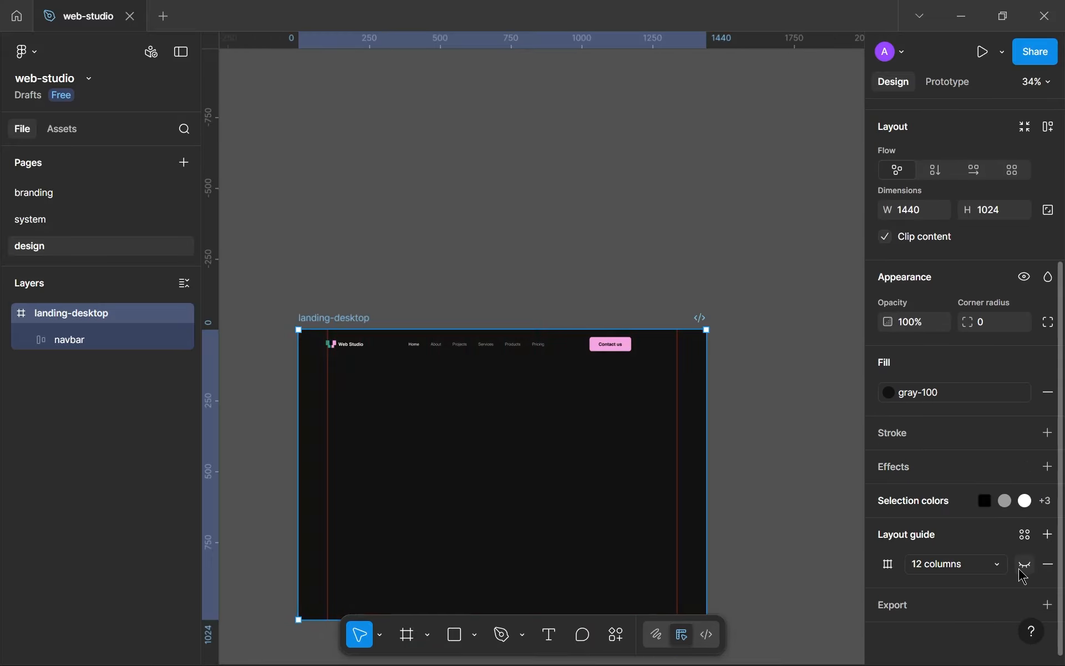
pyautogui.click(488, 385)
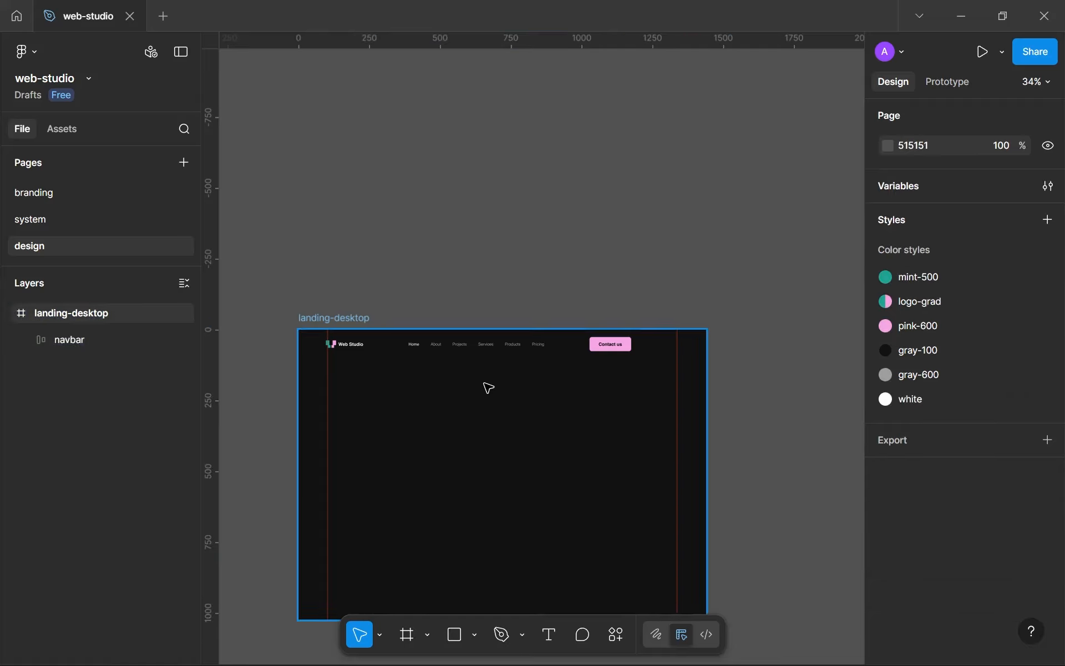
# - Move the navbar to X 102, Y 0 and widen it to 1236 so it spans between the two vertical guides
pyautogui.scroll(3, 540, 359)
pyautogui.click(333, 306)
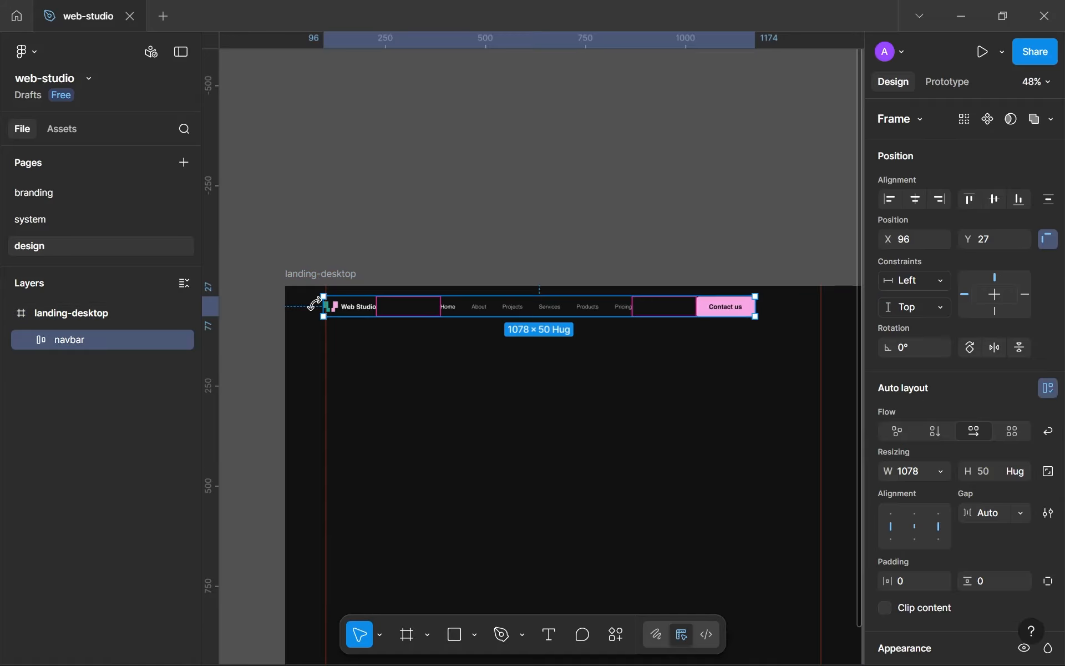
pyautogui.moveTo(348, 312)
pyautogui.mouseDown()
pyautogui.moveTo(364, 304)
pyautogui.moveTo(345, 305)
pyautogui.mouseUp()
pyautogui.hscroll(2, 744, 294)
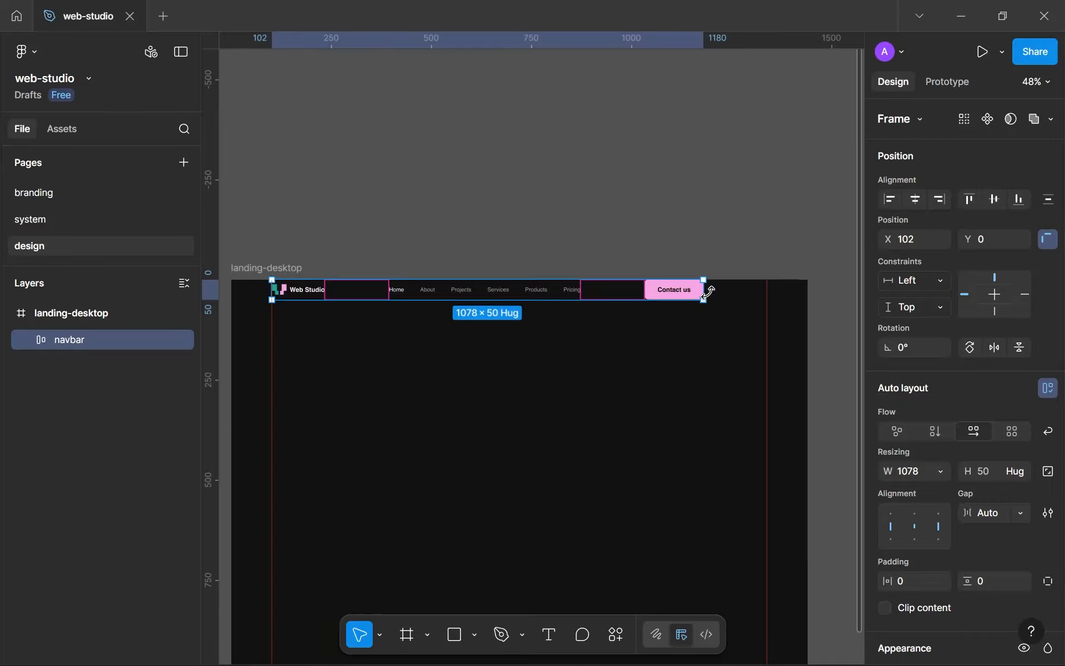
pyautogui.moveTo(726, 303); pyautogui.dragTo(768, 304)
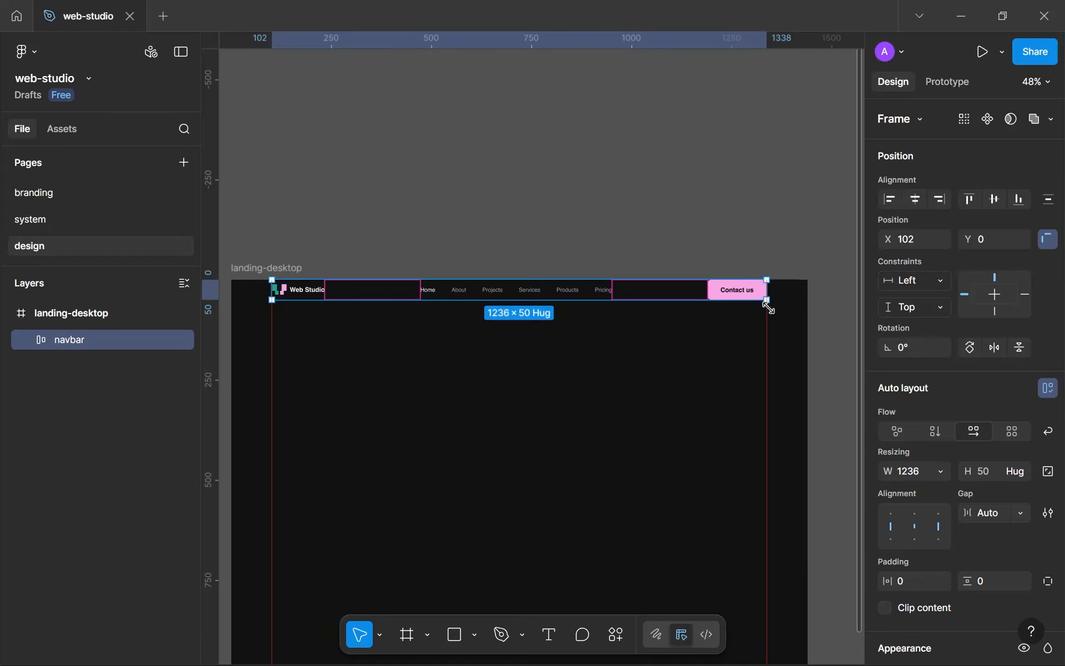
pyautogui.click(793, 340)
pyautogui.scroll(-4, 791, 340)
pyautogui.scroll(8, 630, 337)
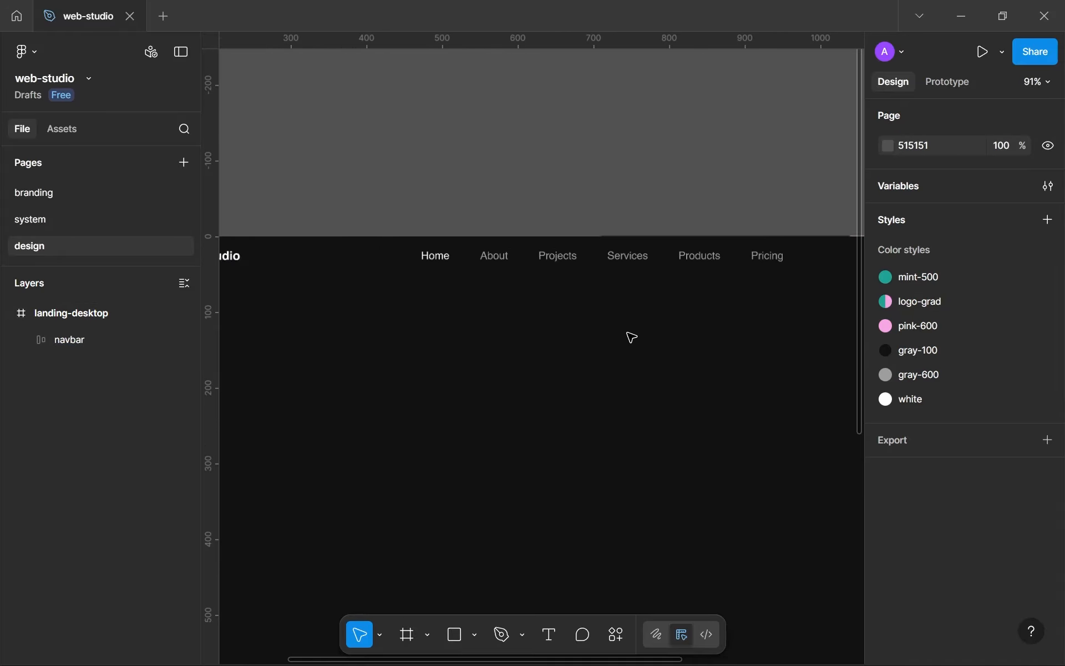
pyautogui.scroll(-5, 598, 325)
# - Hide the rulers and their vertical guides on the design page
pyautogui.click(664, 291)
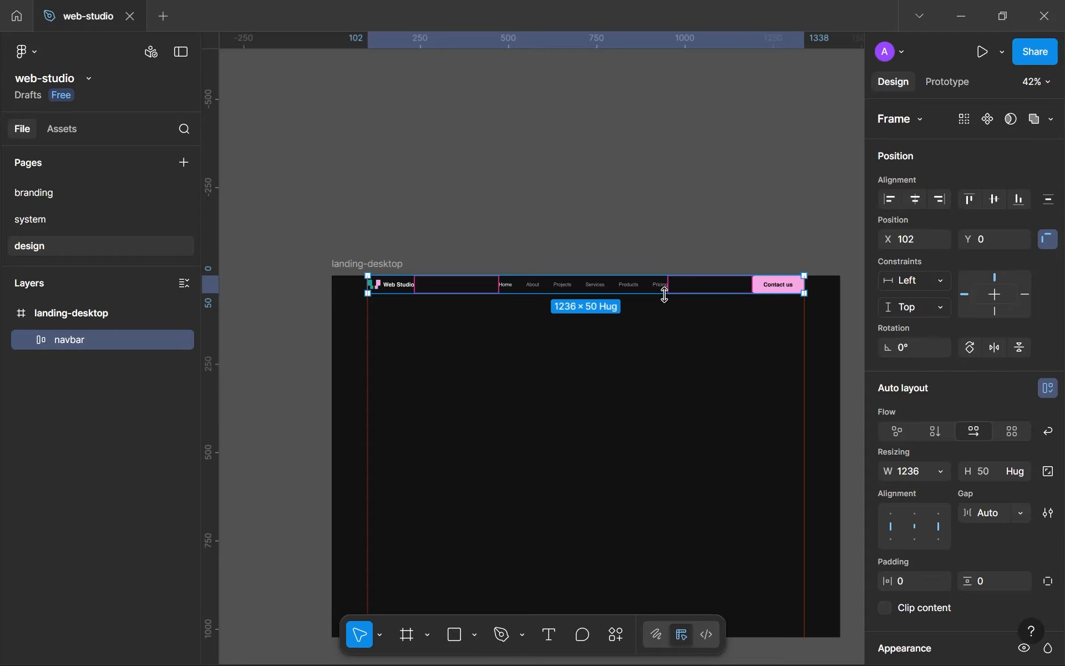
pyautogui.scroll(-3, 941, 476)
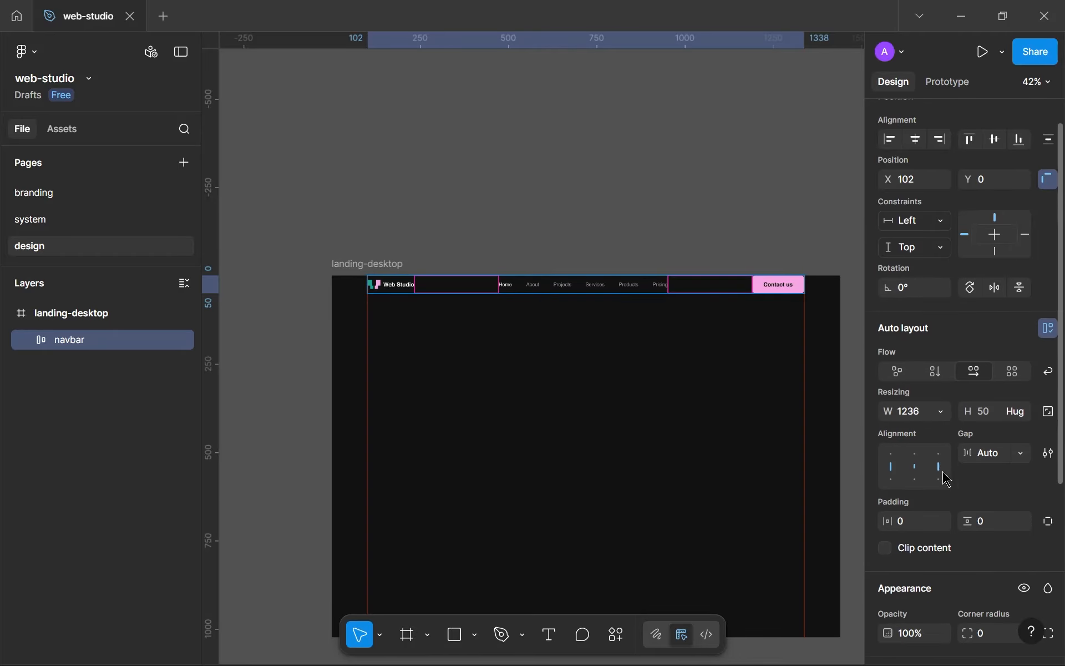
pyautogui.click(656, 328)
pyautogui.scroll(3, 518, 278)
pyautogui.click(254, 250)
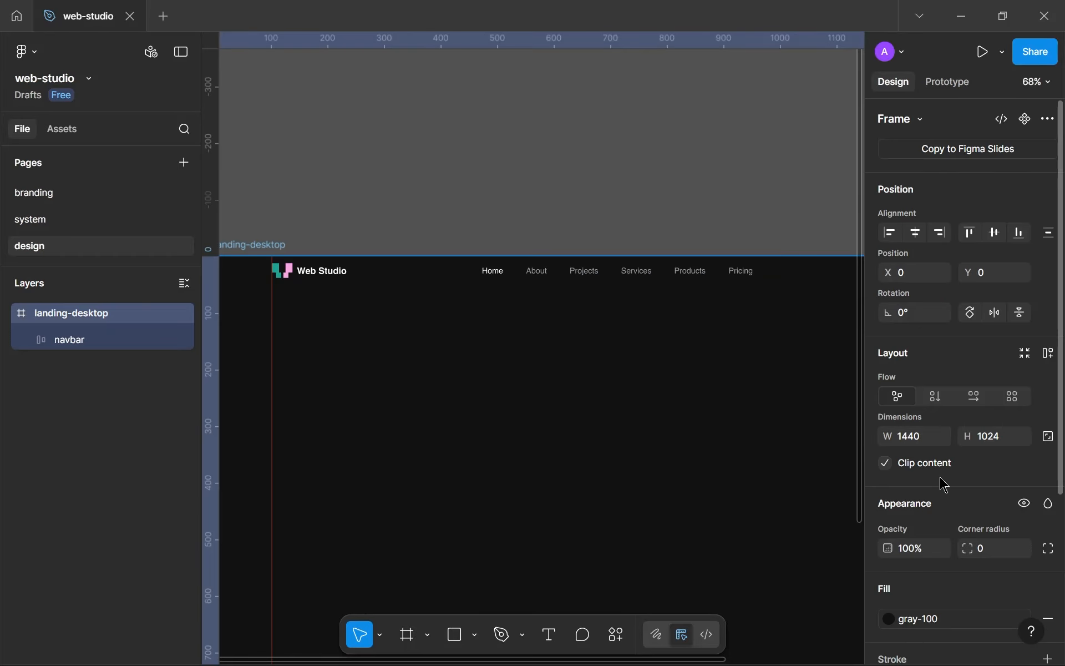
pyautogui.scroll(-4, 939, 477)
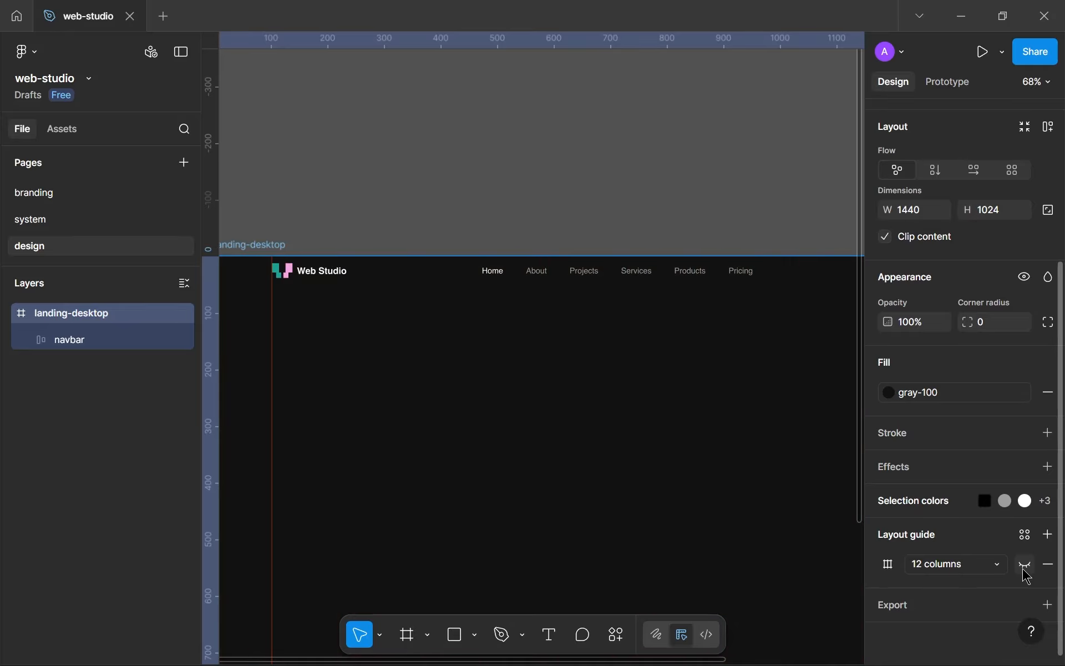
pyautogui.hotkey('shift', 'r')
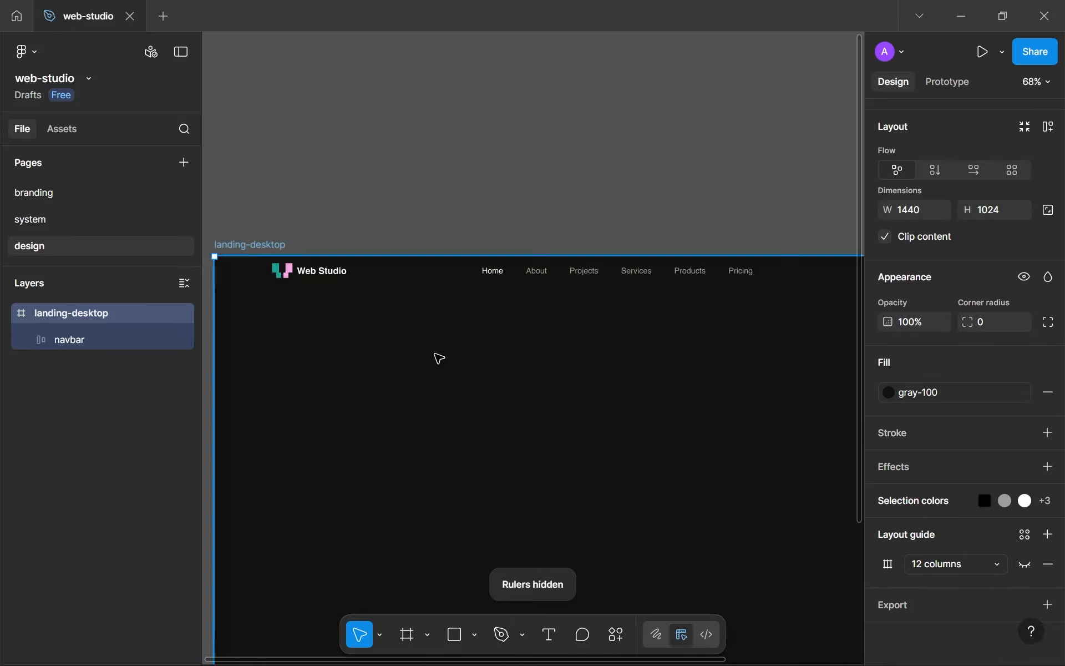
# - Examine the Contact us button and the whole header's alignment within the landing-desktop frame
pyautogui.scroll(-5, 469, 353)
pyautogui.click(566, 197)
pyautogui.scroll(4, 603, 377)
pyautogui.scroll(10, 603, 377)
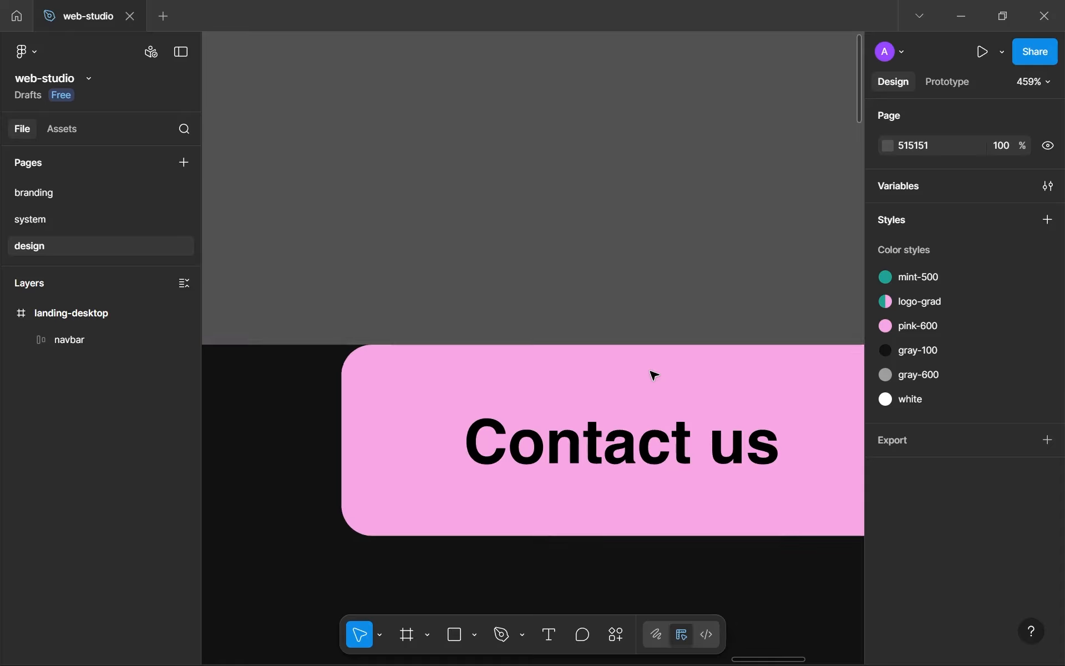
pyautogui.scroll(-6, 476, 361)
pyautogui.scroll(-3, 480, 370)
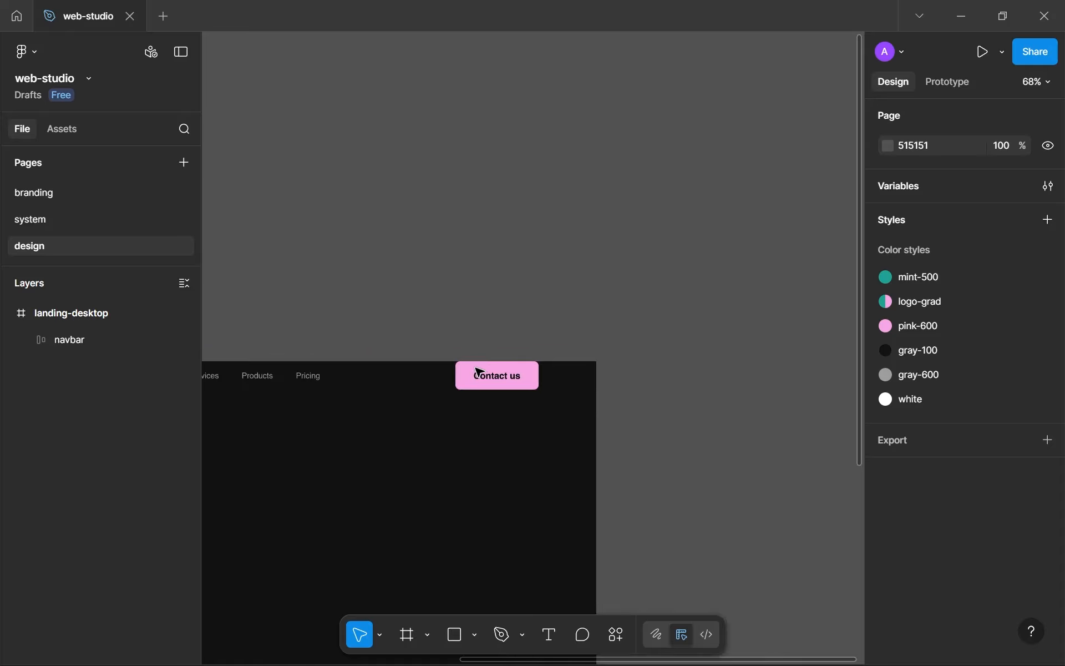
pyautogui.moveTo(483, 371); pyautogui.dragTo(634, 255)
pyautogui.moveTo(571, 309); pyautogui.dragTo(703, 261)
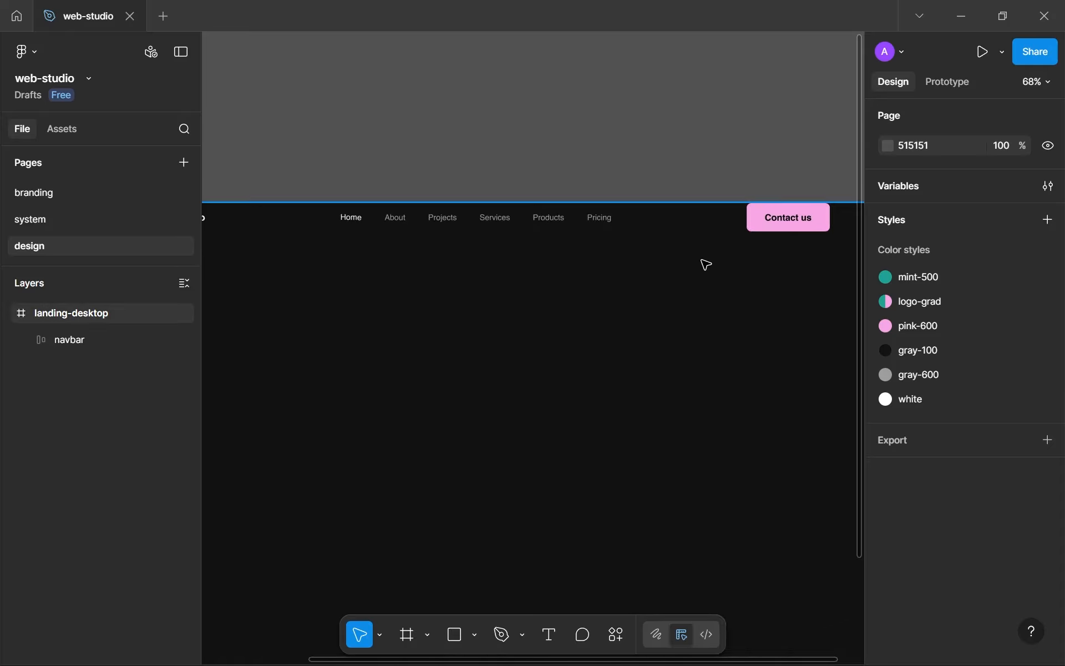
pyautogui.scroll(-2, 702, 261)
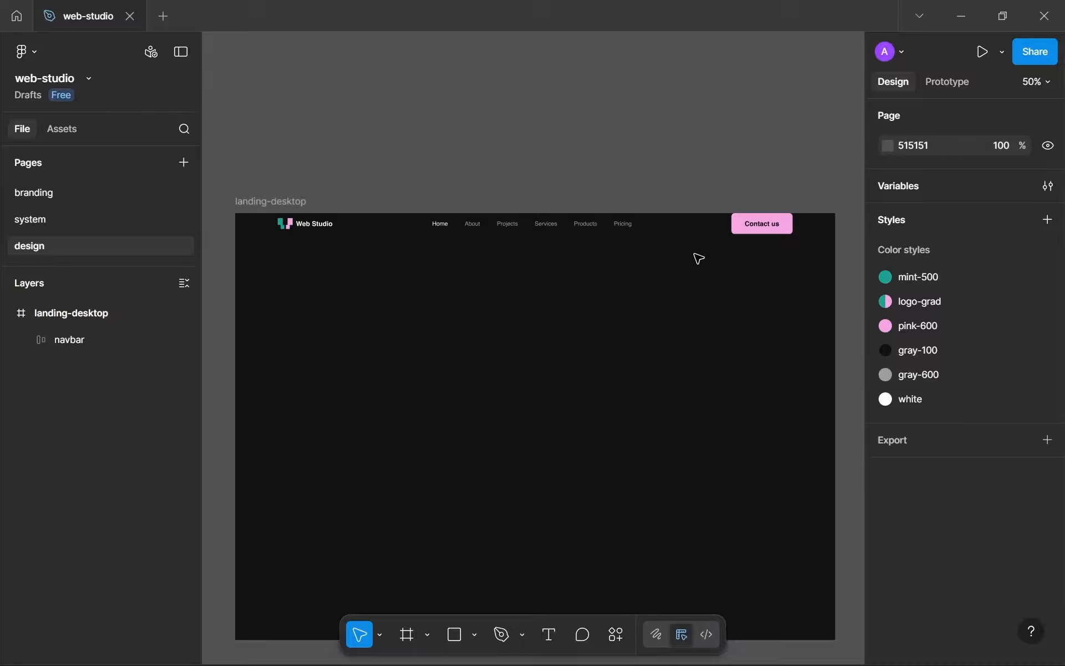
# - Set the navbar's vertical padding to 16
pyautogui.click(608, 230)
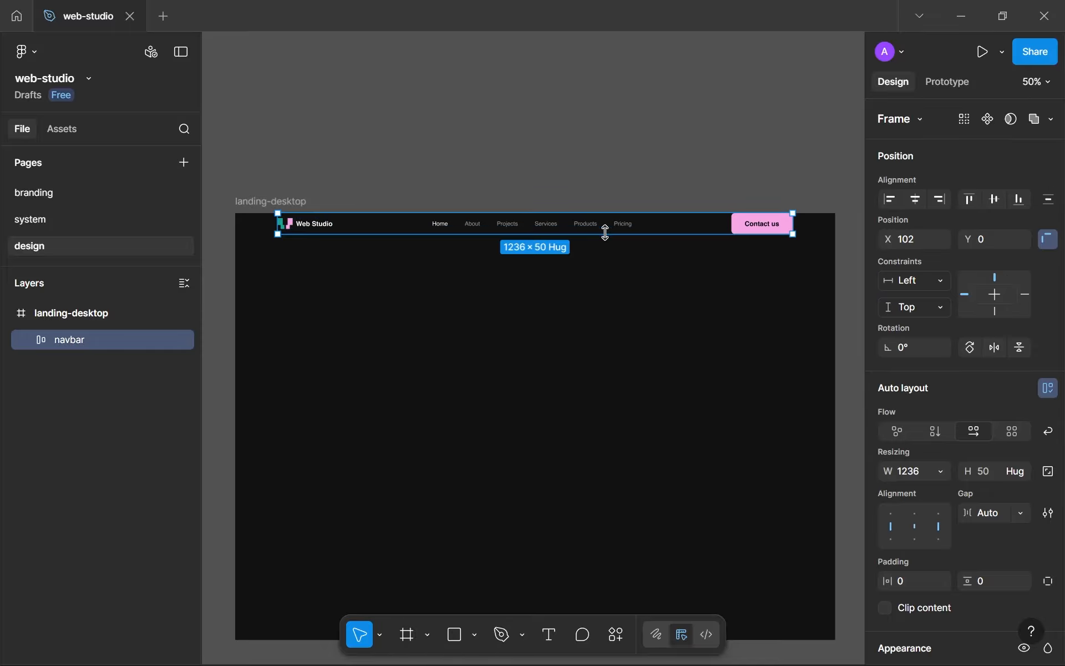
pyautogui.click(984, 513)
pyautogui.click(985, 581)
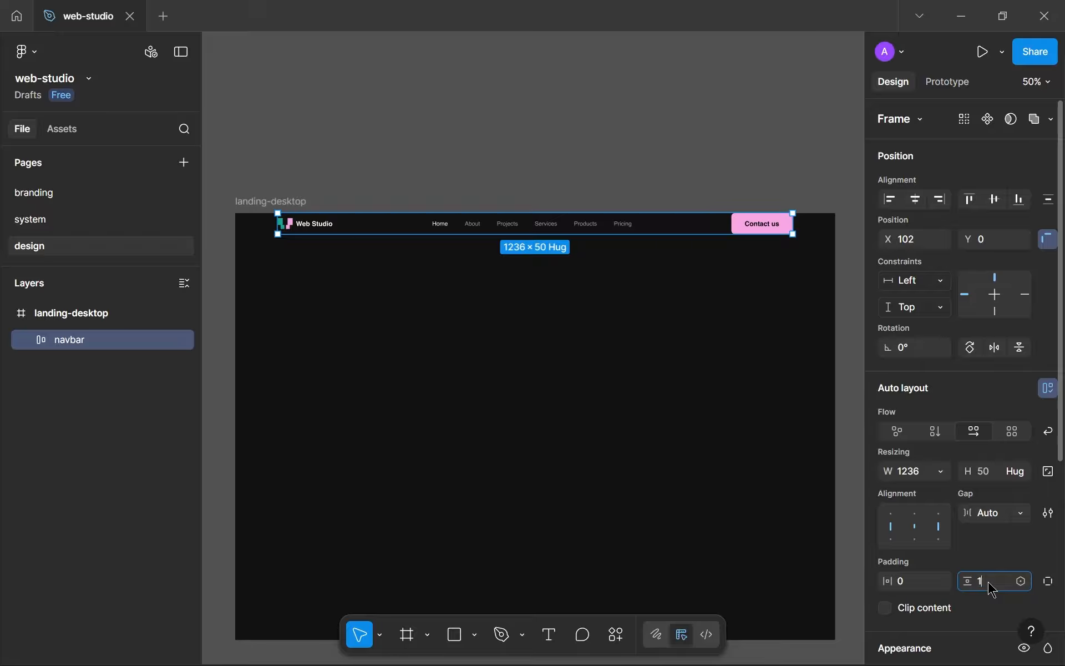
pyautogui.press('Return')
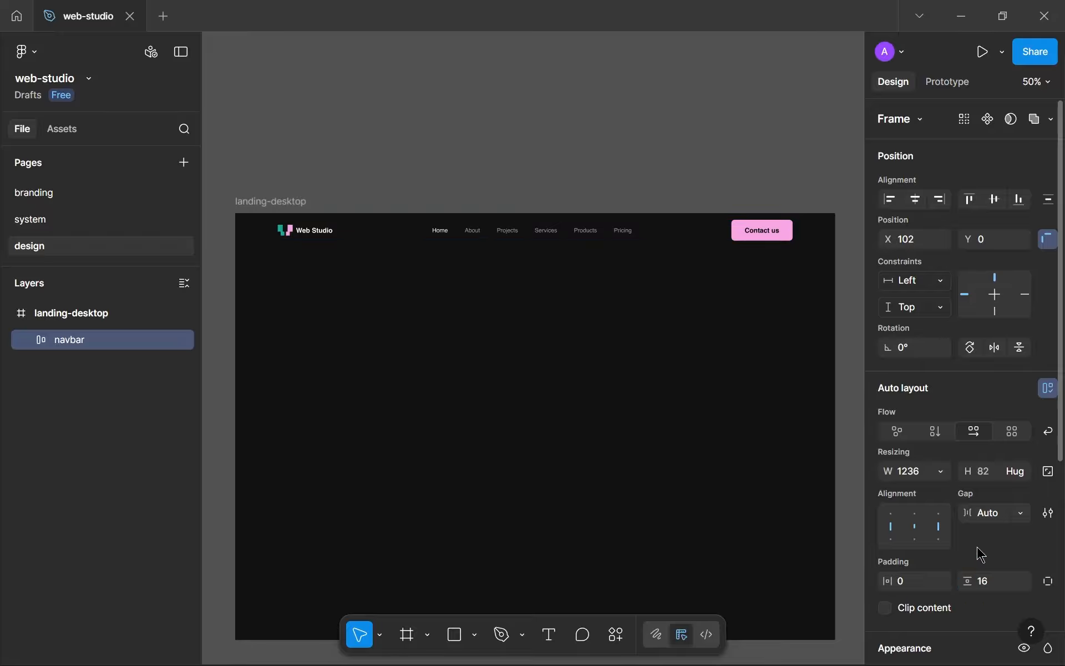
pyautogui.click(658, 411)
# - Inspect the padded navbar up close, from the logo and links to the Contact us button and the page edges
pyautogui.scroll(5, 361, 252)
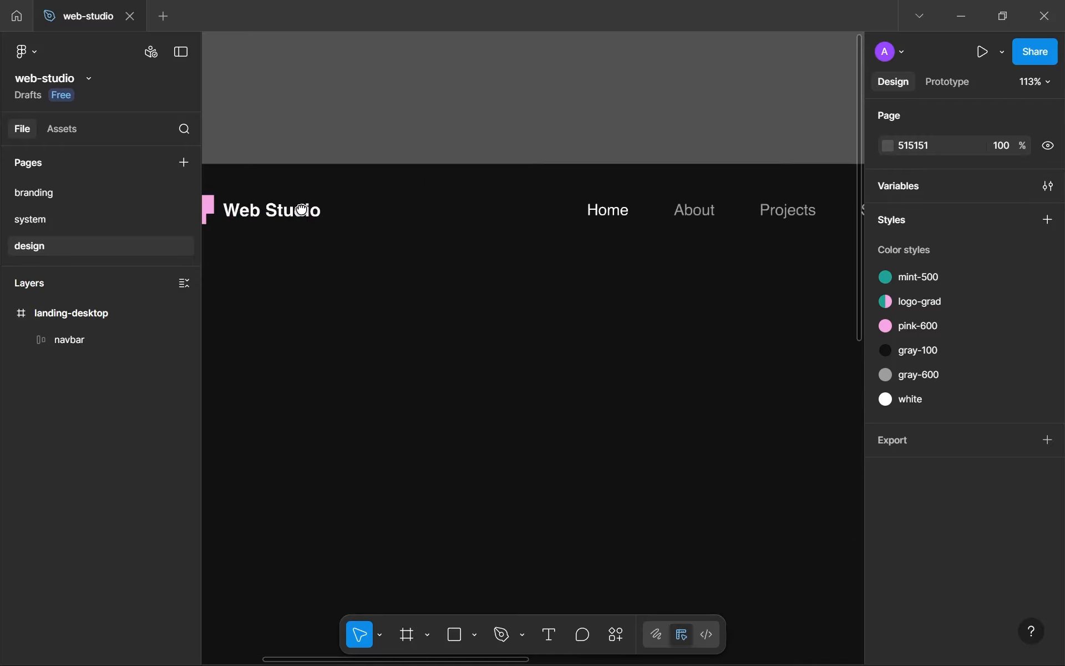
pyautogui.moveTo(302, 209); pyautogui.dragTo(641, 449)
pyautogui.scroll(4, 638, 448)
pyautogui.scroll(-2, 558, 389)
pyautogui.moveTo(552, 387); pyautogui.dragTo(459, 369)
pyautogui.moveTo(638, 410); pyautogui.dragTo(466, 367)
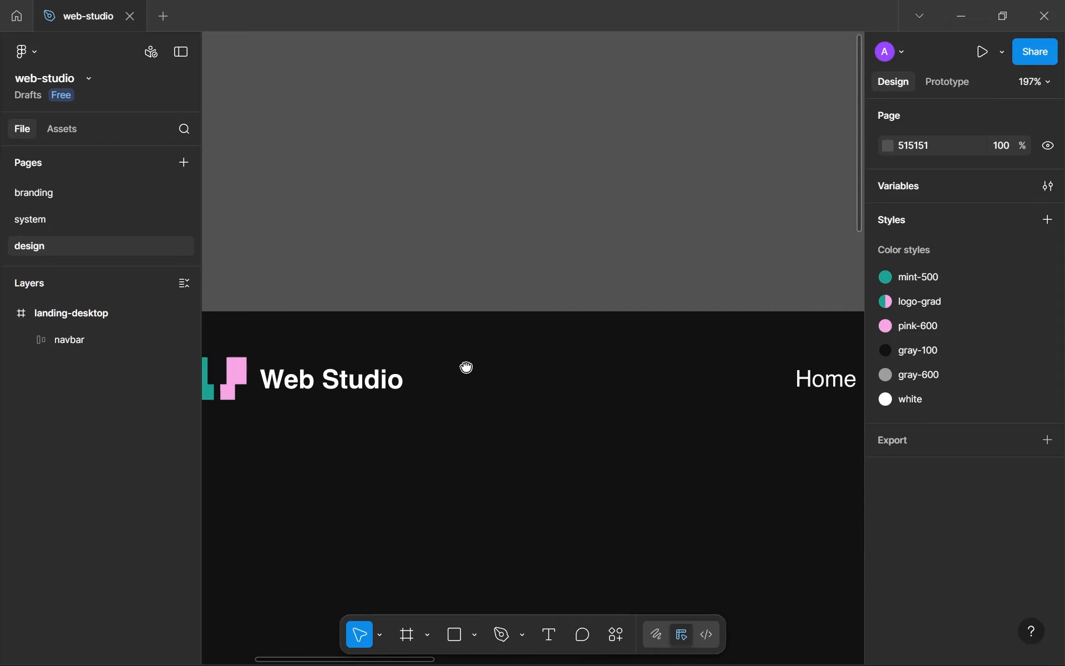
pyautogui.scroll(-10, 656, 407)
pyautogui.moveTo(689, 435); pyautogui.dragTo(548, 416)
pyautogui.scroll(5, 665, 424)
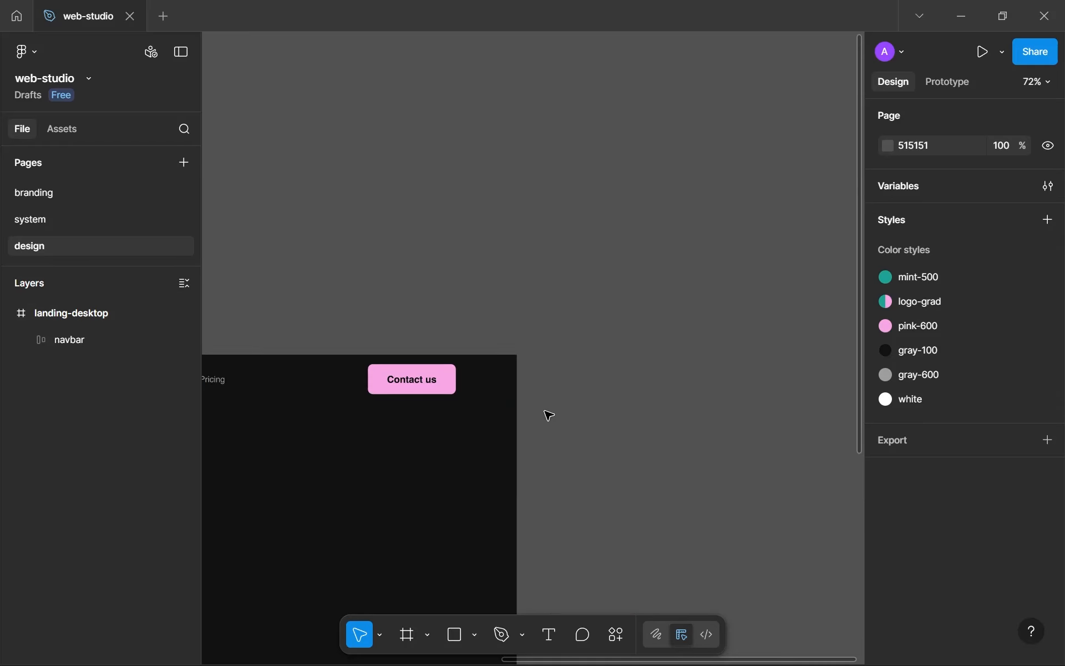
pyautogui.scroll(9, 473, 373)
pyautogui.moveTo(411, 340); pyautogui.dragTo(613, 442)
pyautogui.scroll(1, 613, 439)
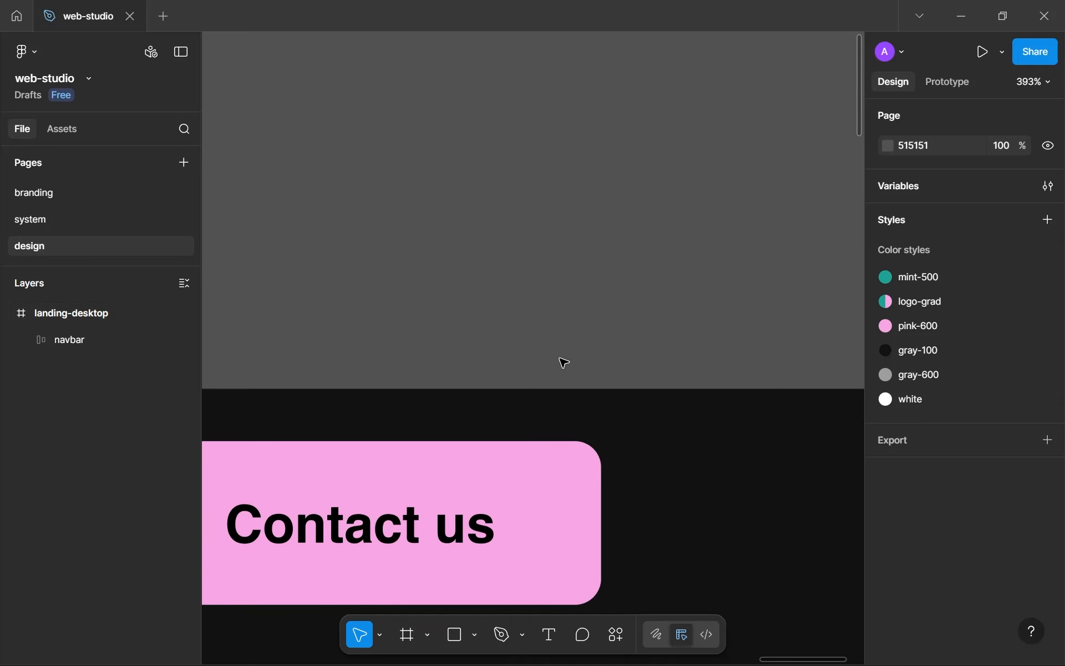
pyautogui.scroll(-6, 591, 451)
pyautogui.scroll(-4, 744, 338)
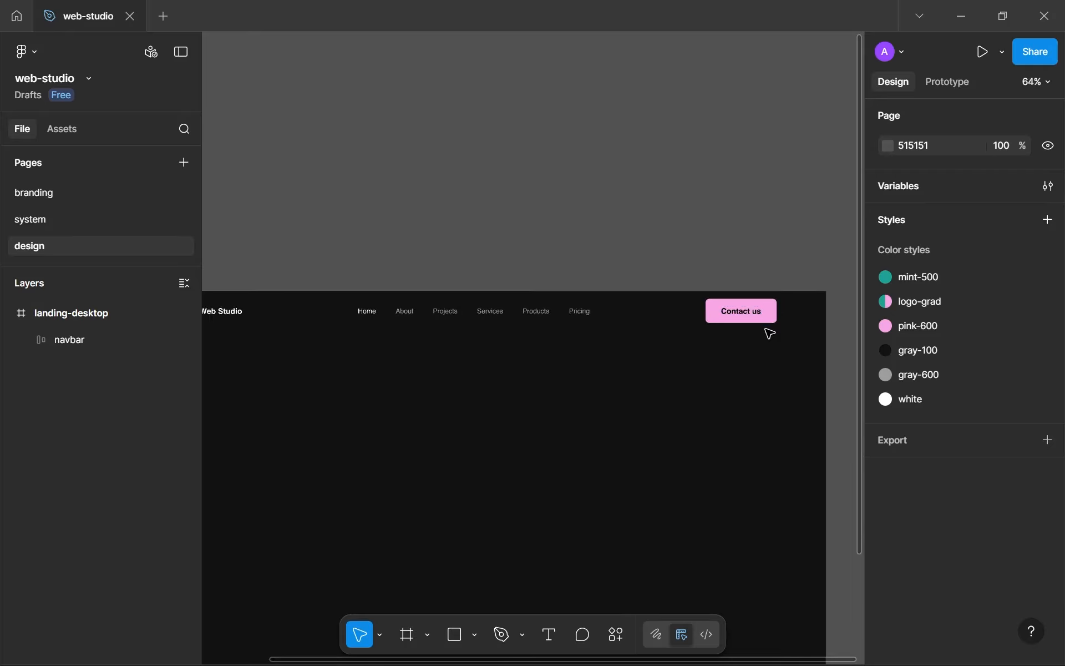
pyautogui.scroll(-4, 760, 334)
pyautogui.scroll(3, 730, 281)
pyautogui.moveTo(740, 278); pyautogui.dragTo(727, 185)
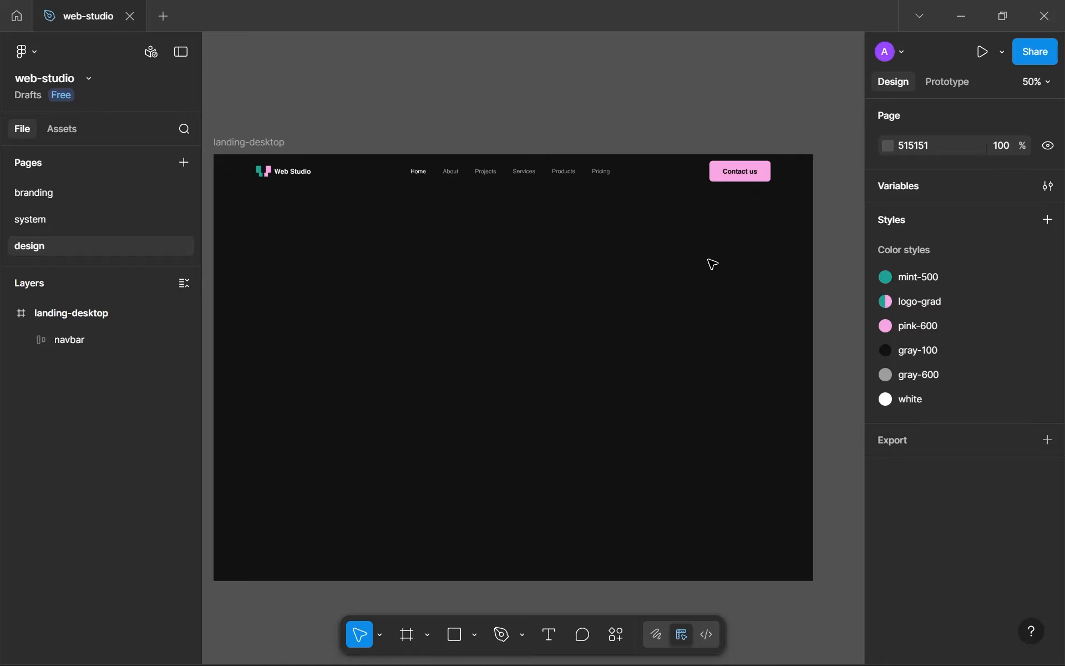
# - Wrap the links and primary-btn layers inside the navbar in a new auto layout frame
pyautogui.click(578, 182)
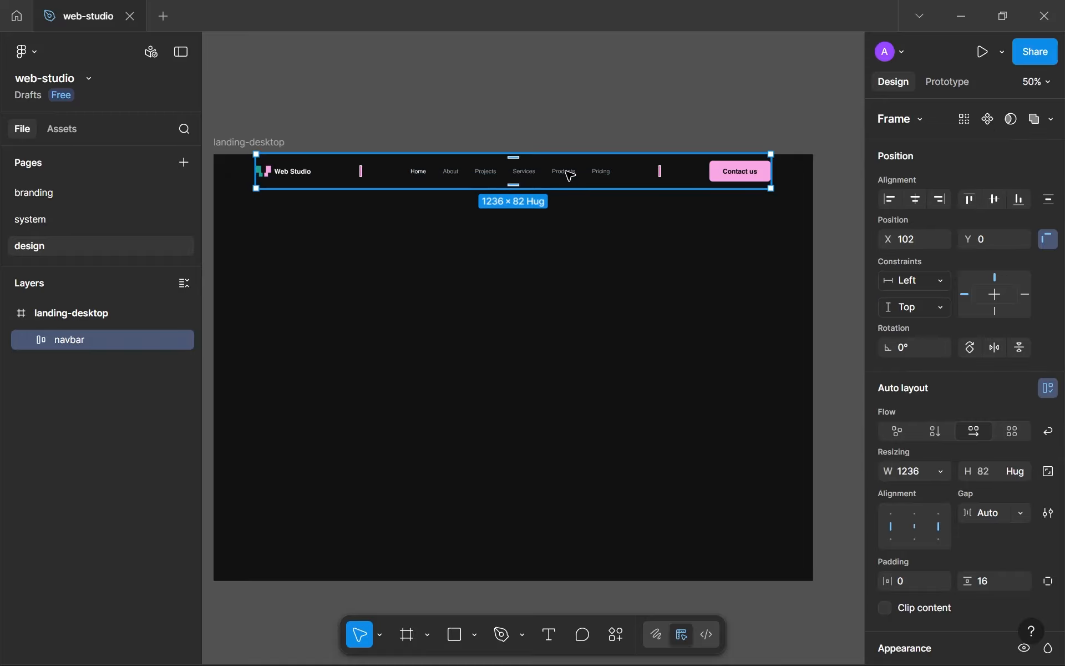
pyautogui.doubleClick(563, 173)
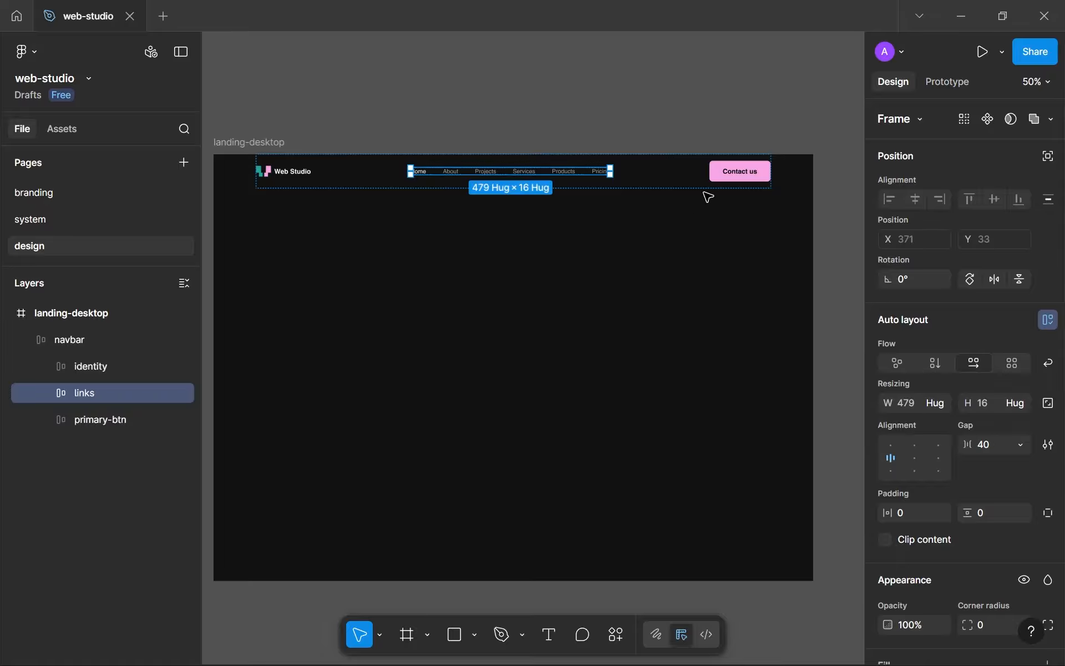
pyautogui.keyDown('shift'); pyautogui.click(733, 183); pyautogui.keyUp('shift')
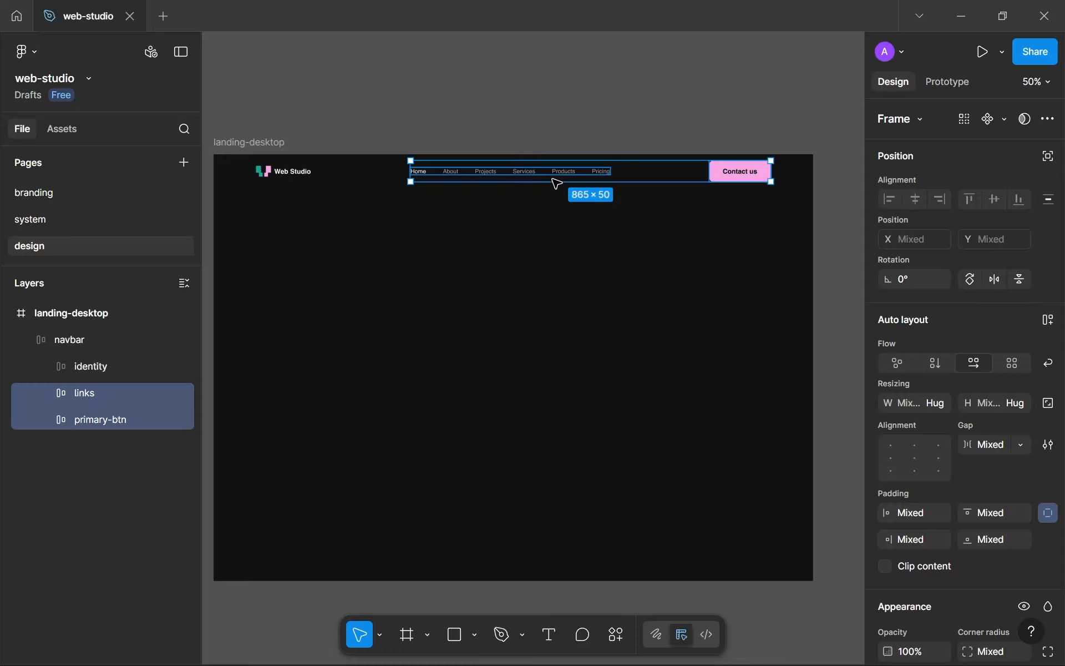
pyautogui.click(710, 184)
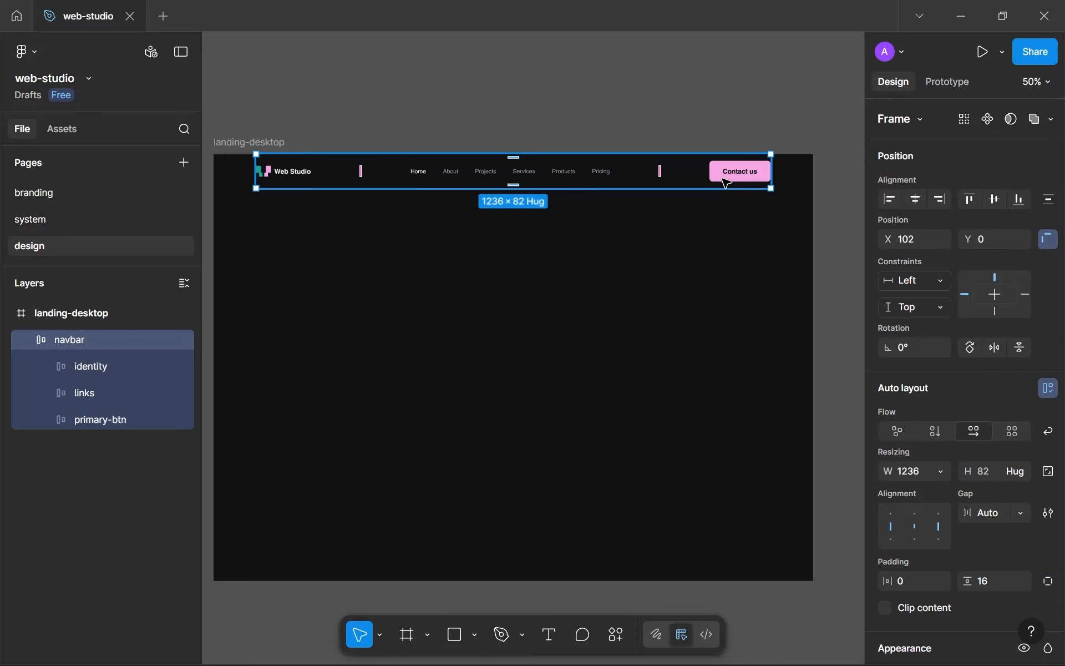
pyautogui.click(725, 183)
pyautogui.keyDown('shift'); pyautogui.click(580, 173); pyautogui.keyUp('shift')
pyautogui.hotkey('shift', 'a')
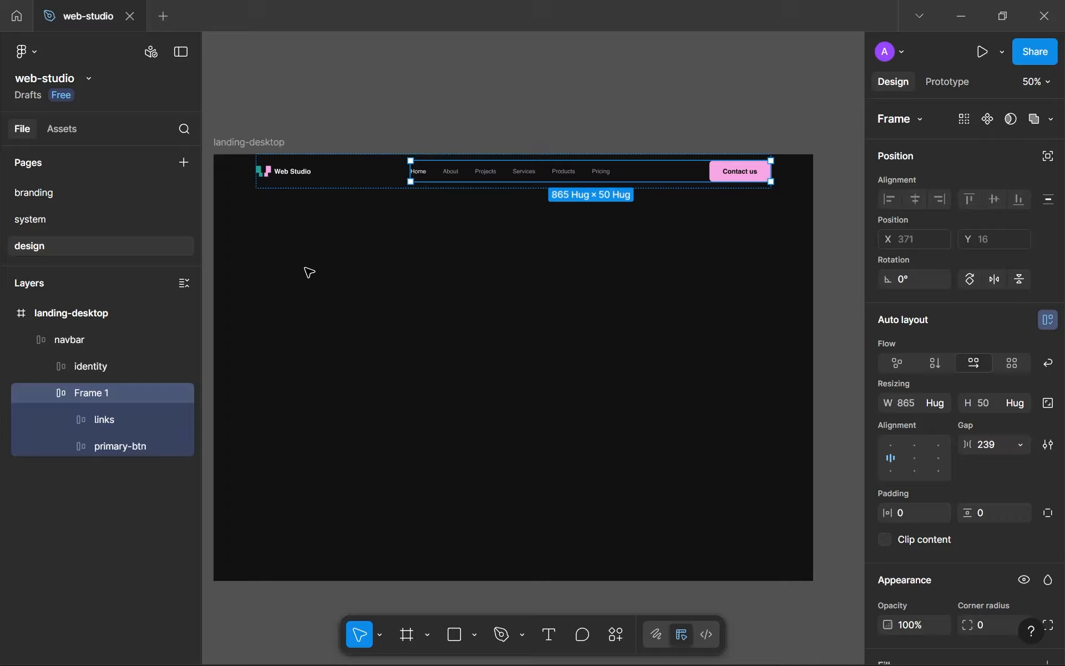
# - Rename the auto layout frame that holds links and primary-btn as actions
pyautogui.doubleClick(93, 393)
pyautogui.write('actions')
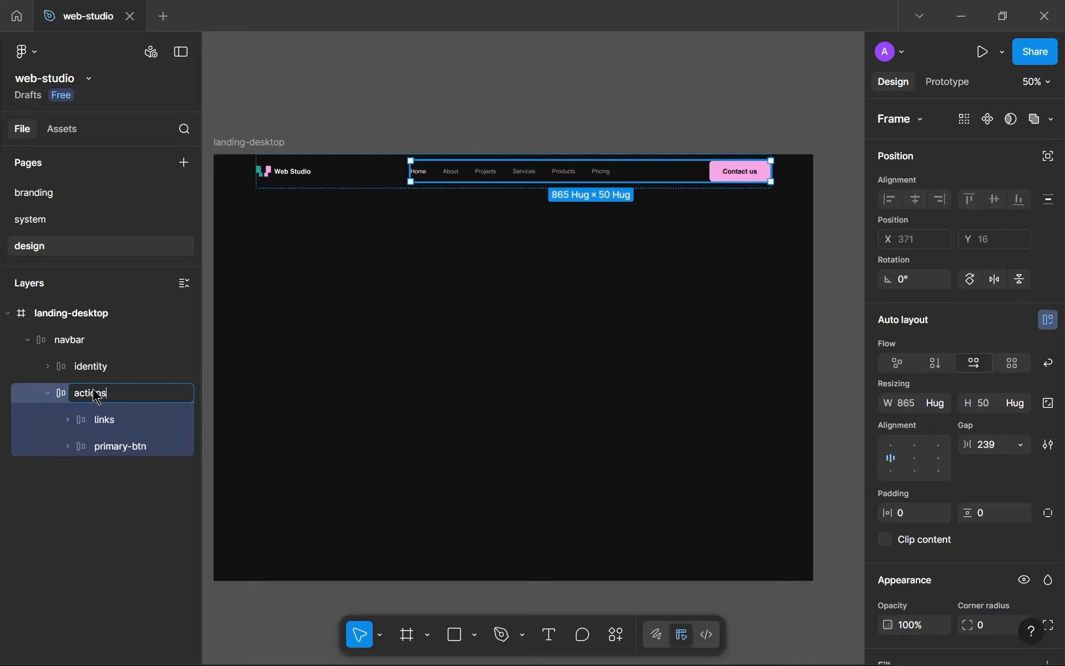
pyautogui.press('Return')
pyautogui.doubleClick(98, 394)
pyautogui.write('right')
pyautogui.hotkey('ctrl', 'z')
pyautogui.press('Escape')
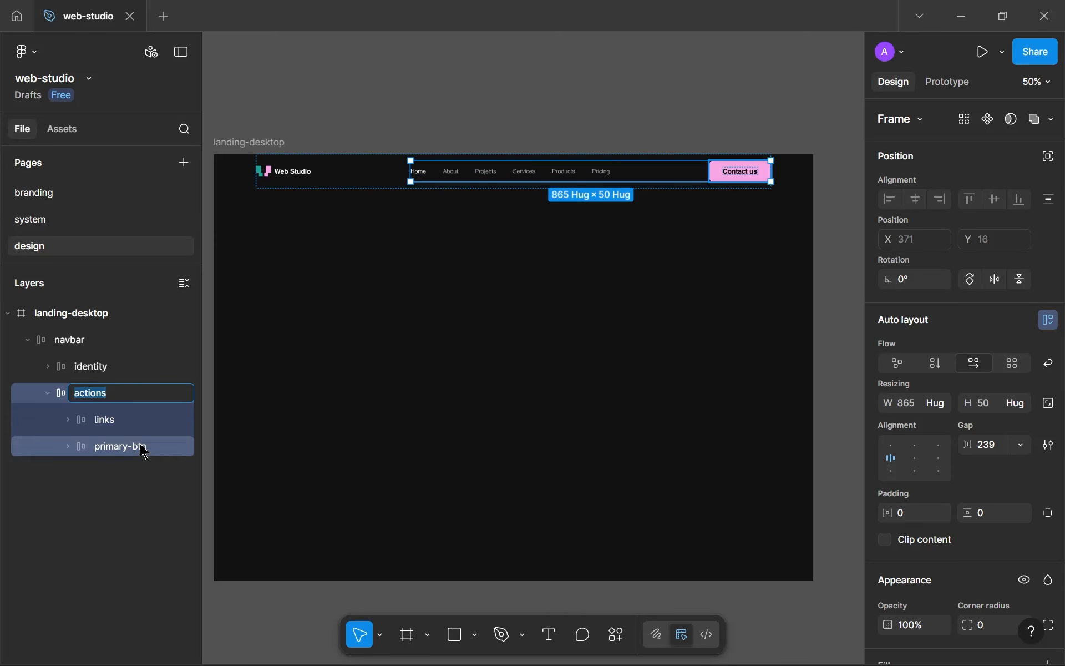
# - Set the gap between the links and the button in the actions frame to 40
pyautogui.press('Escape')
pyautogui.click(118, 399)
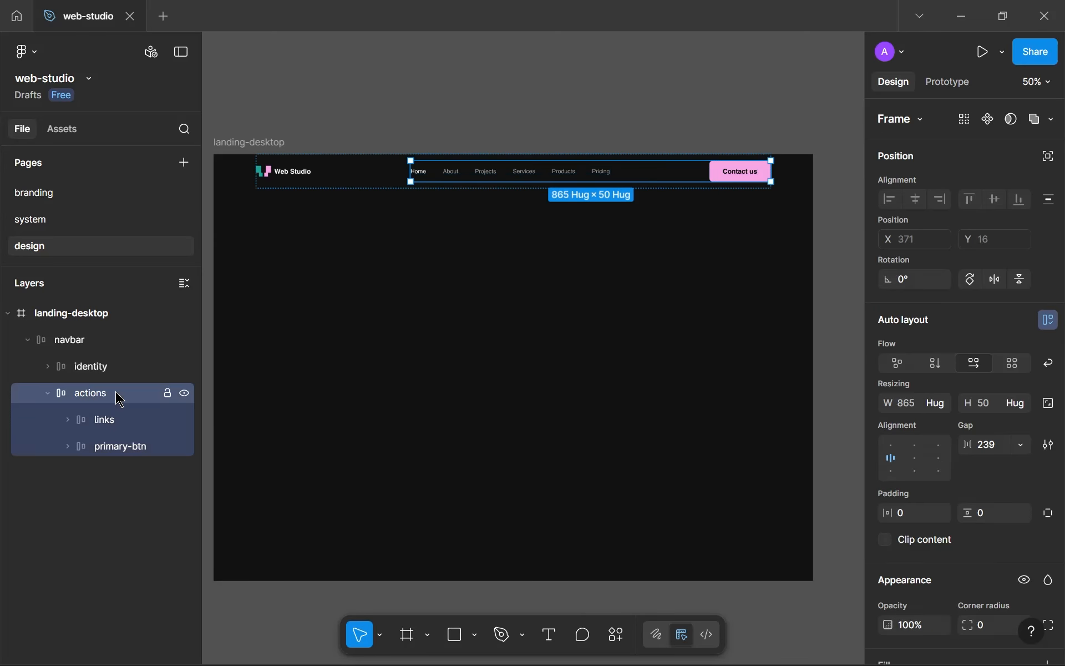
pyautogui.click(981, 445)
pyautogui.write('40')
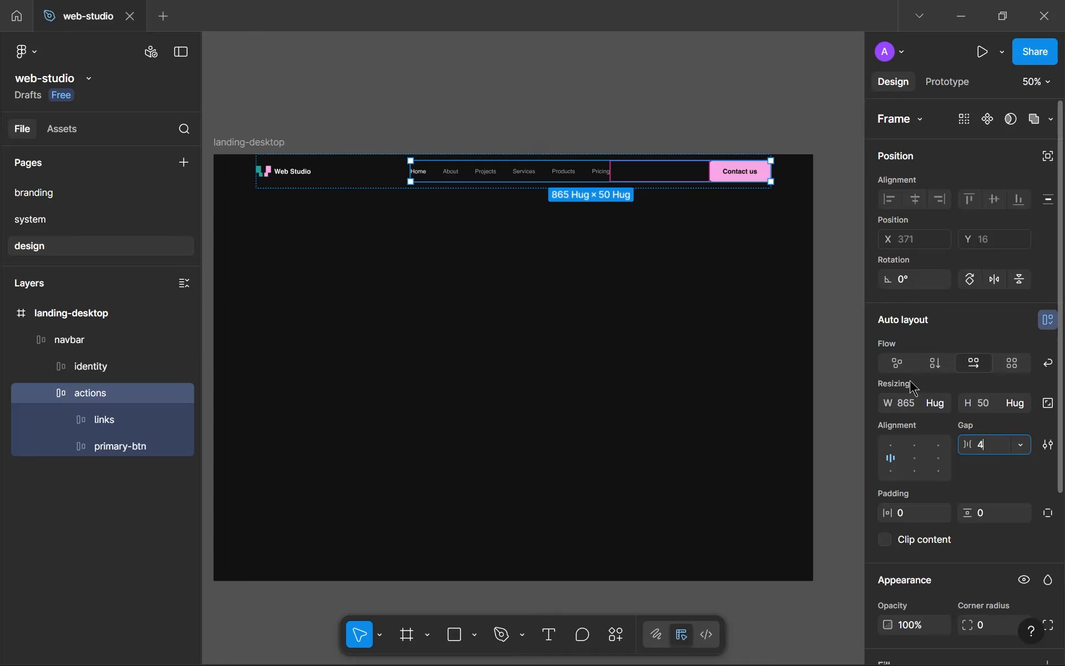
pyautogui.press('Return')
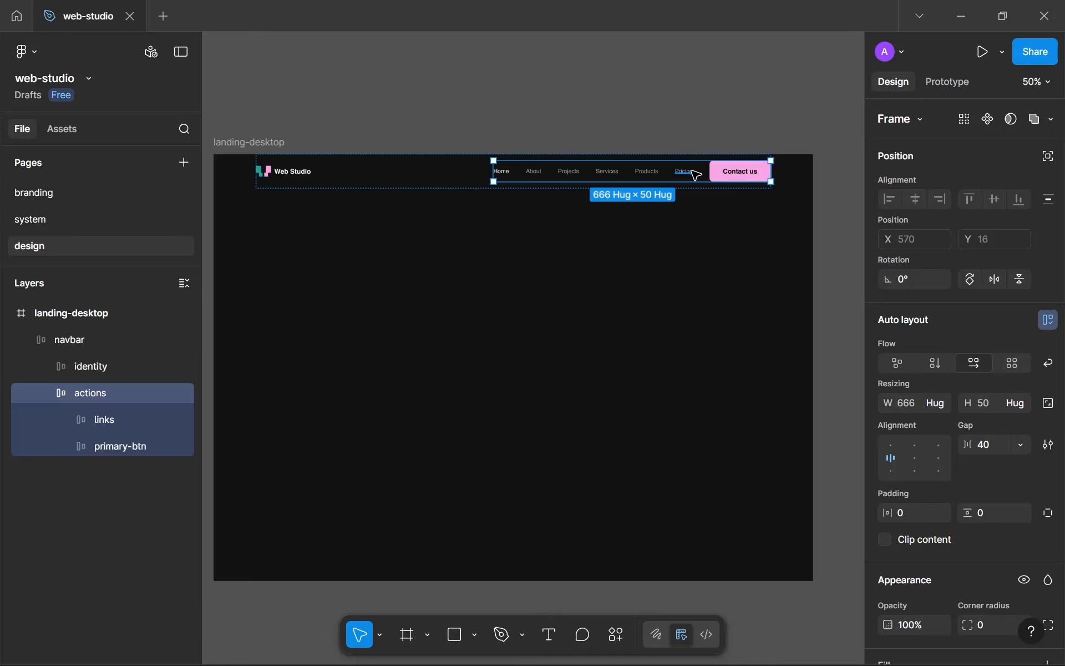
# - Examine the spacing between the navigation links and the Contact us button up close and across the whole navbar
pyautogui.scroll(5, 692, 171)
pyautogui.click(660, 179)
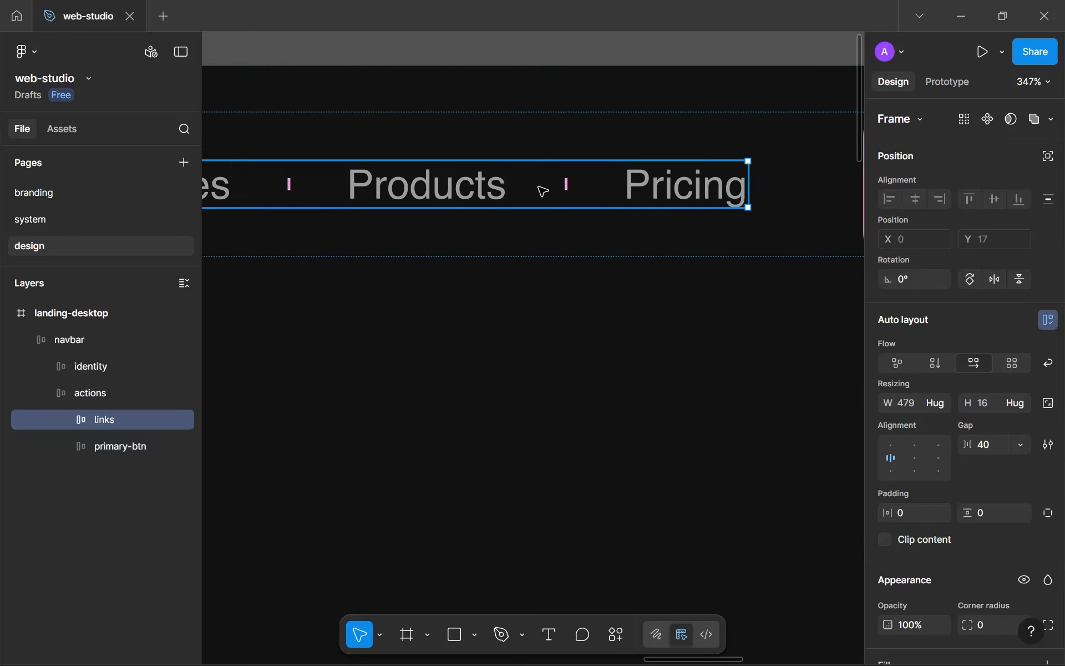
pyautogui.hscroll(4, 659, 194)
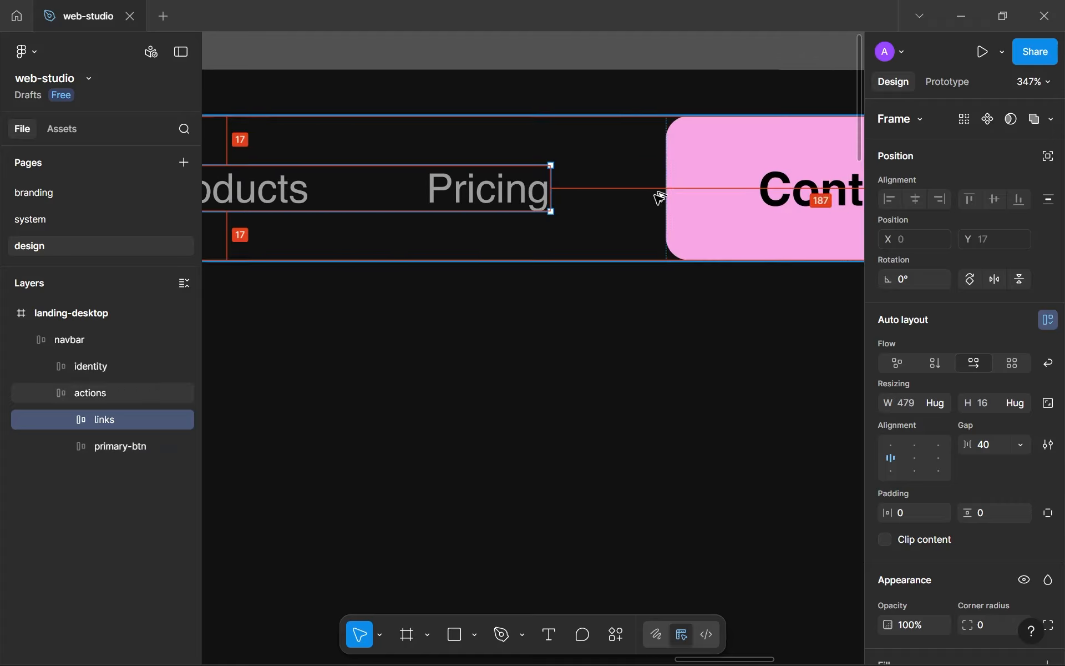
pyautogui.scroll(-5, 645, 209)
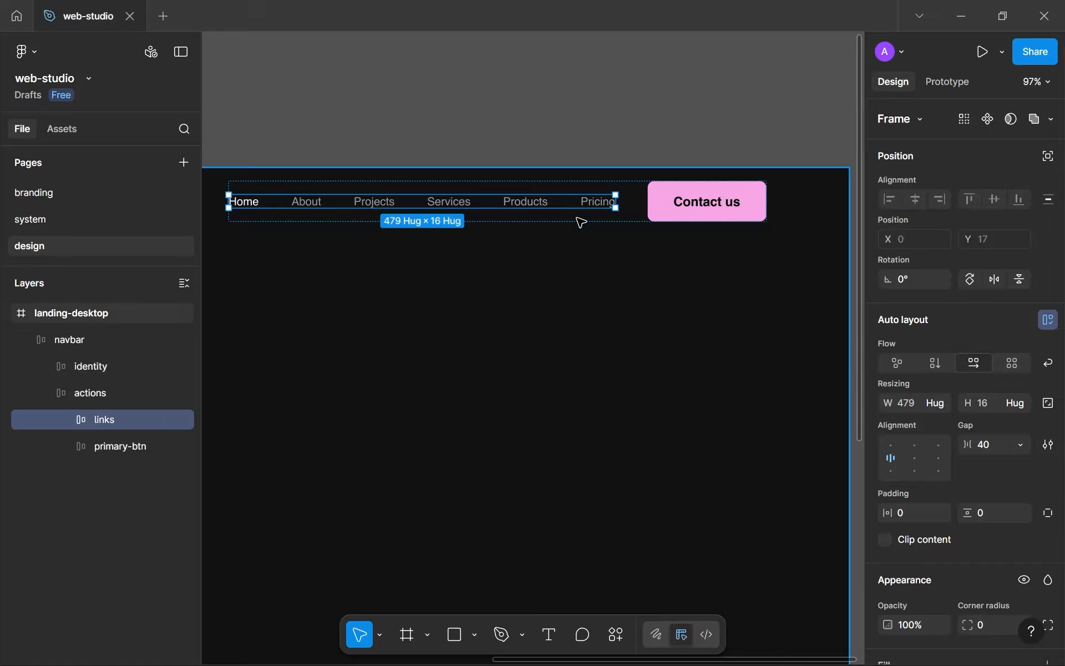
pyautogui.scroll(-1, 668, 209)
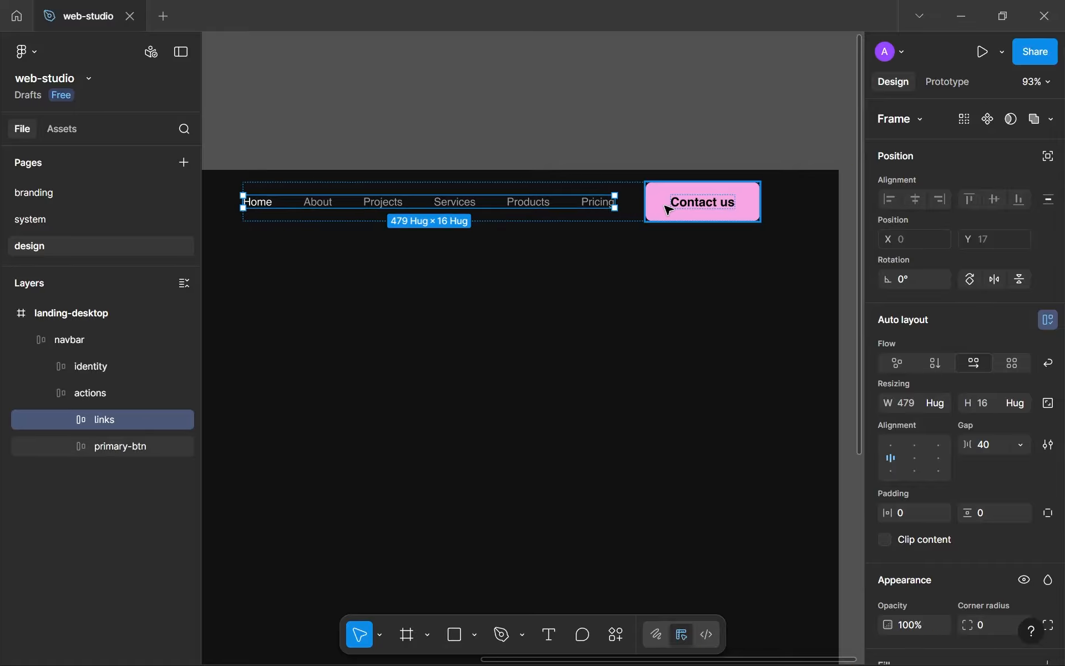
pyautogui.click(501, 250)
pyautogui.scroll(-4, 502, 250)
pyautogui.moveTo(518, 237); pyautogui.dragTo(617, 202)
pyautogui.scroll(1, 689, 190)
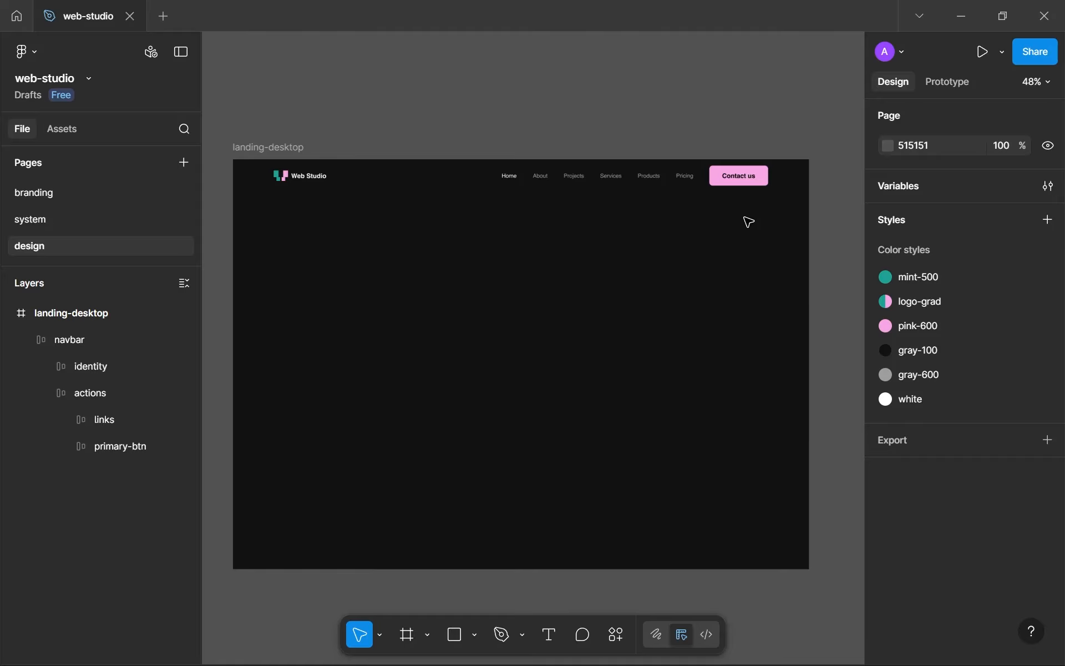
# - Try a corner radius of 999 on the Contact us button and undo the change
pyautogui.click(719, 186)
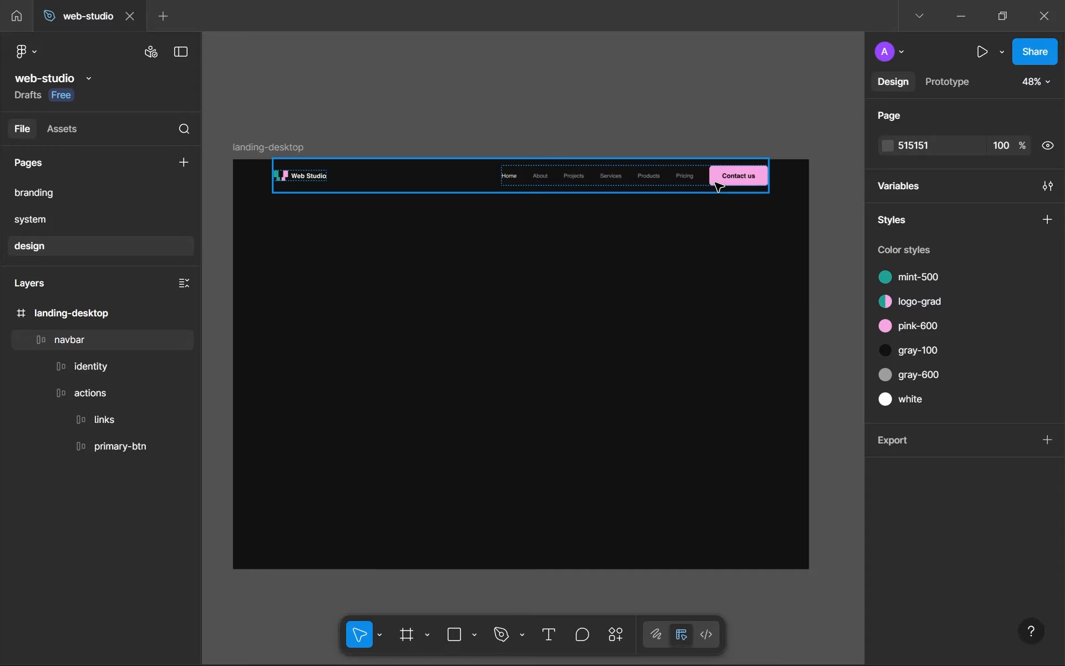
pyautogui.click(28, 340)
pyautogui.doubleClick(757, 176)
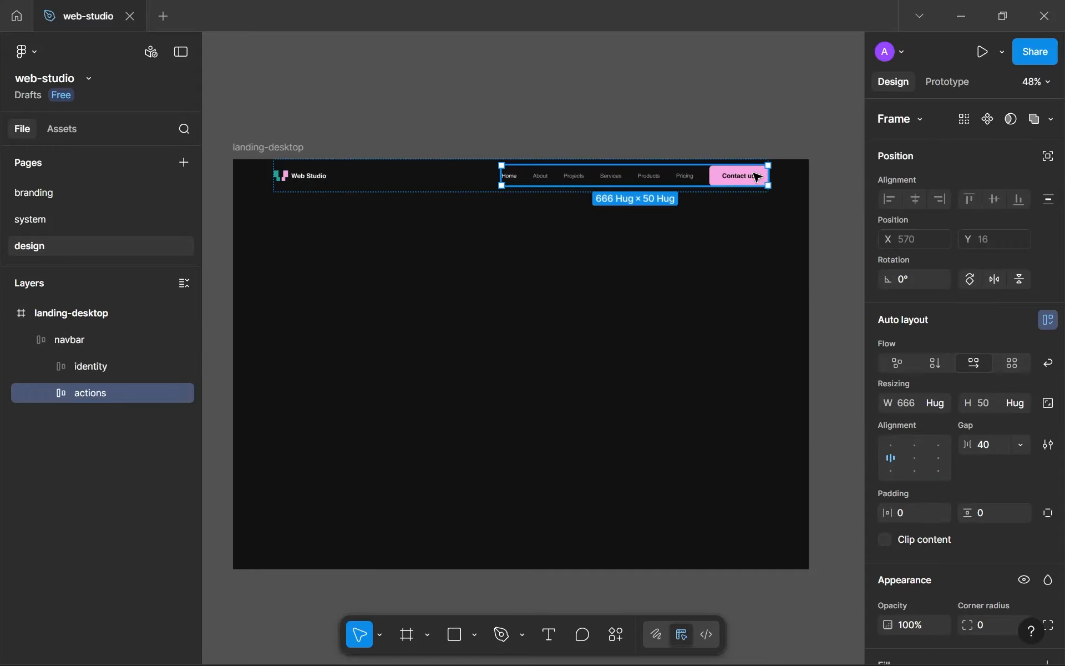
pyautogui.click(757, 177)
pyautogui.scroll(-5, 972, 494)
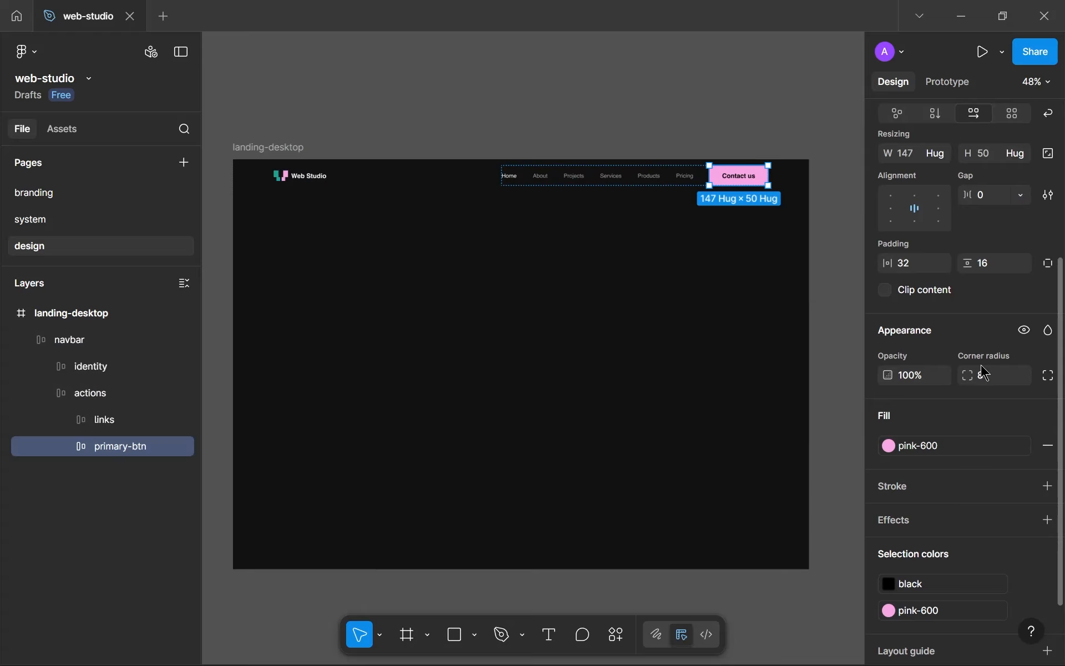
pyautogui.click(997, 376)
pyautogui.press('BackSpace')
pyautogui.write('999')
pyautogui.press('Return')
pyautogui.click(643, 356)
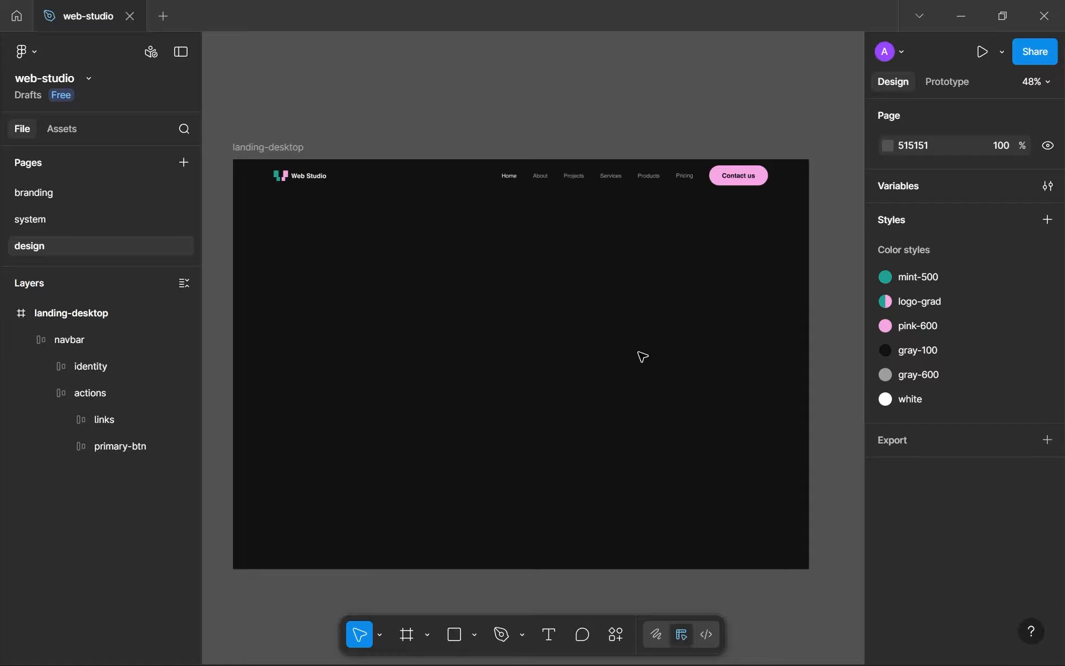
pyautogui.hotkey('ctrl', 'z')
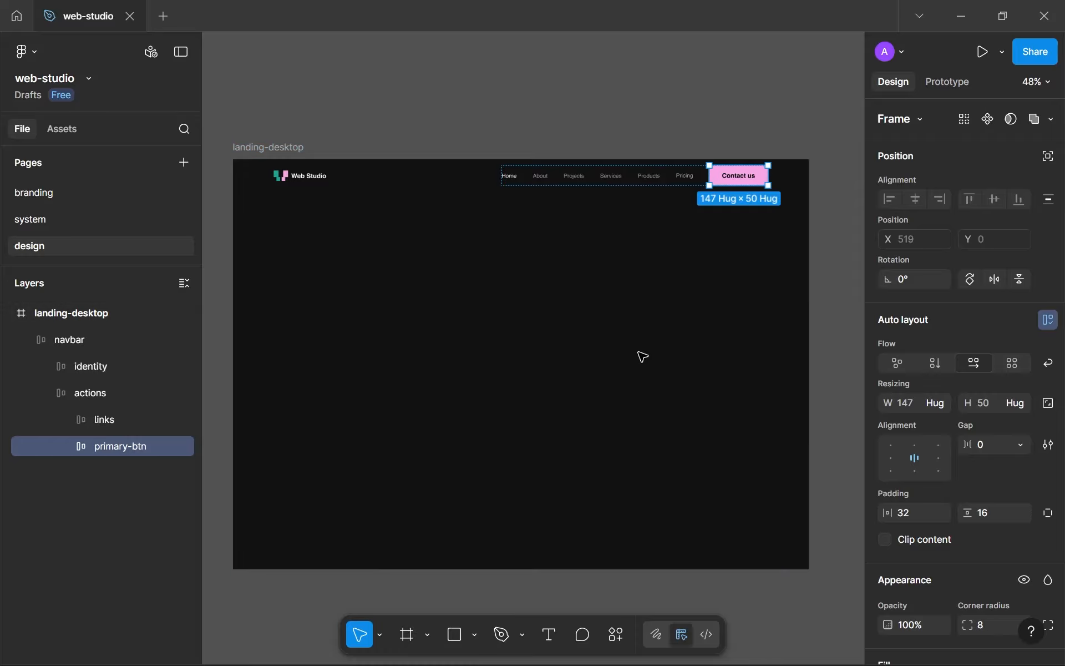
pyautogui.click(645, 360)
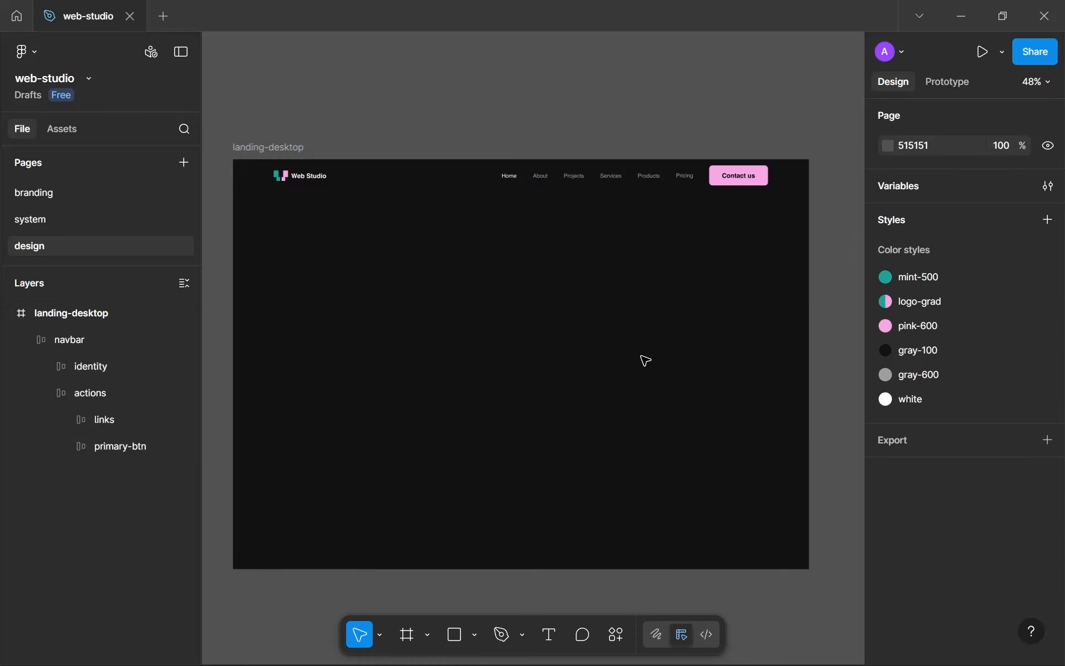
pyautogui.scroll(5, 749, 202)
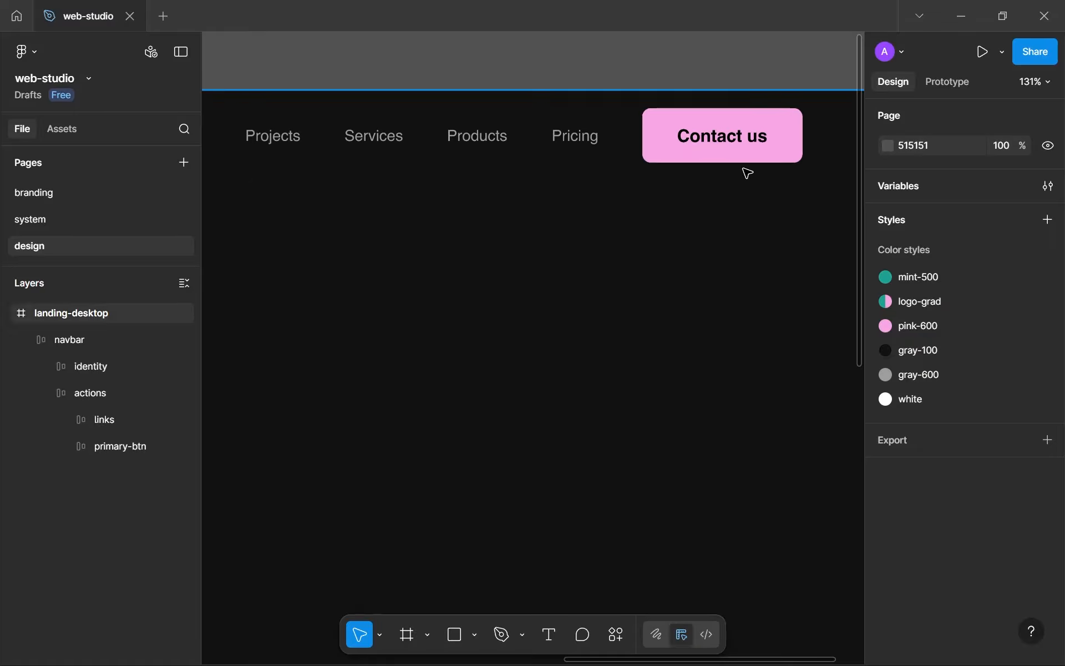
pyautogui.scroll(-3, 720, 175)
pyautogui.scroll(-4, 696, 235)
pyautogui.scroll(2, 704, 225)
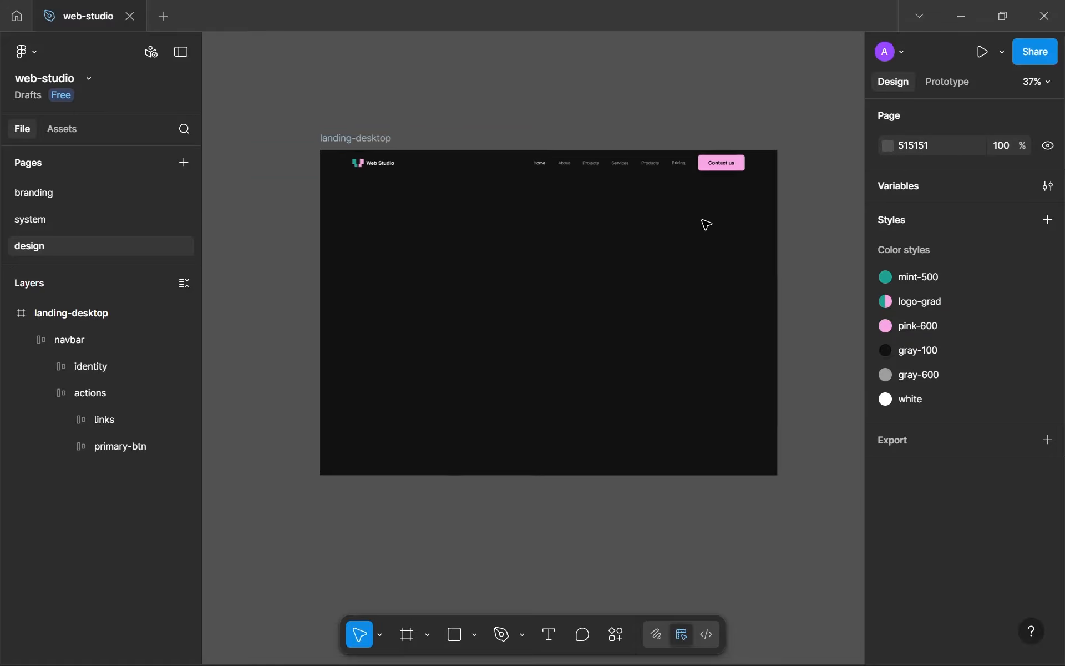
pyautogui.scroll(2, 706, 224)
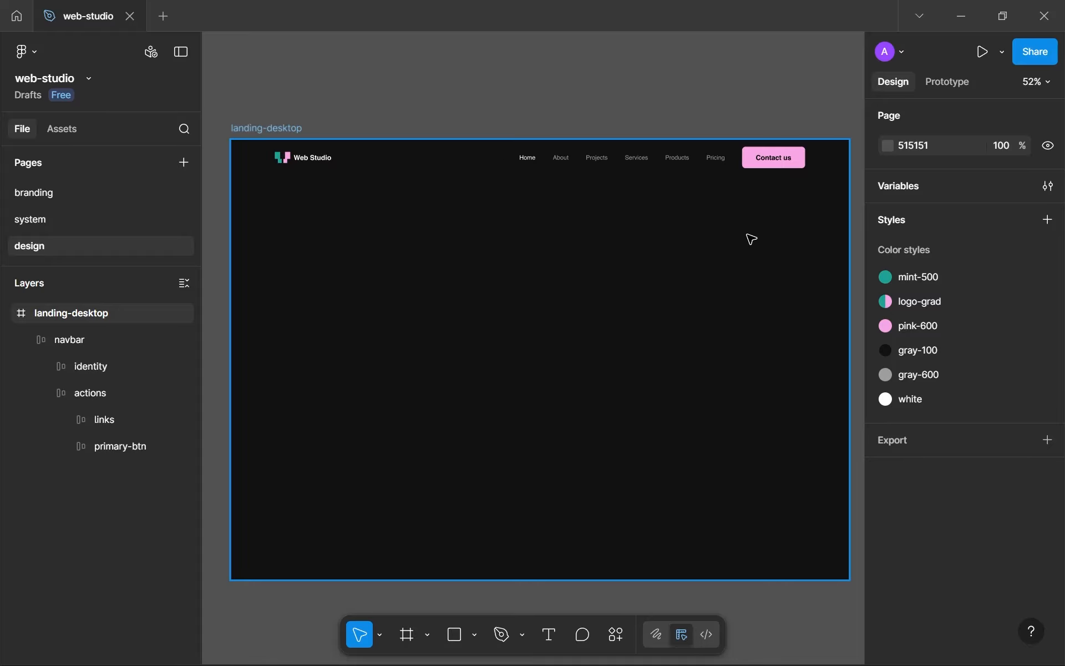
# - Collapse the landing-desktop layer on the design page and the fonts and colors layers on the system page
pyautogui.click(7, 314)
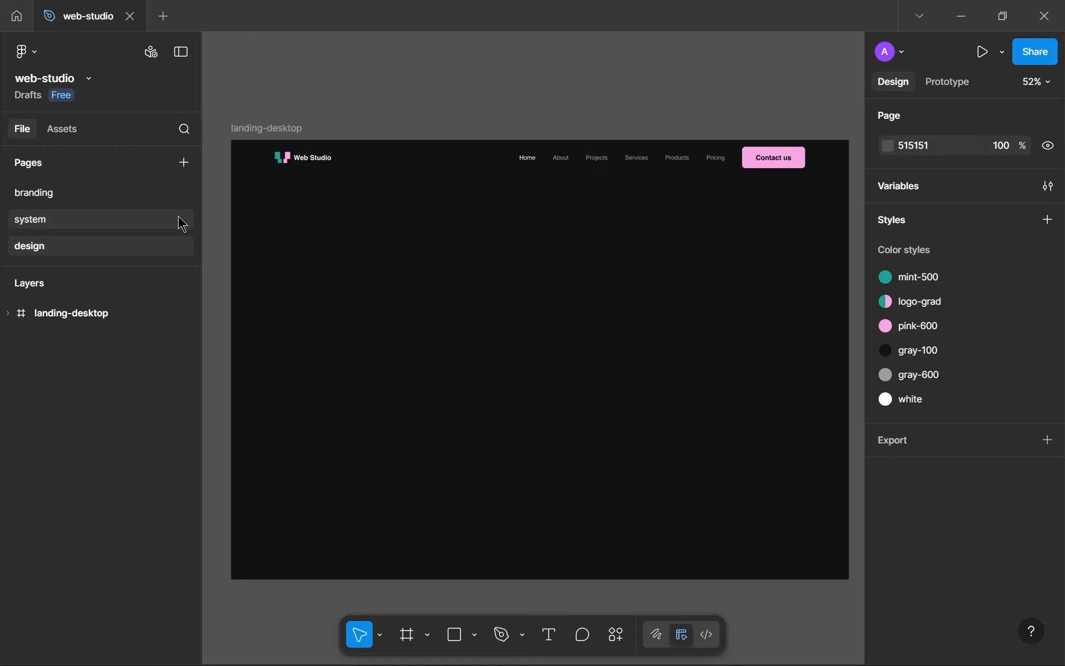
pyautogui.click(182, 223)
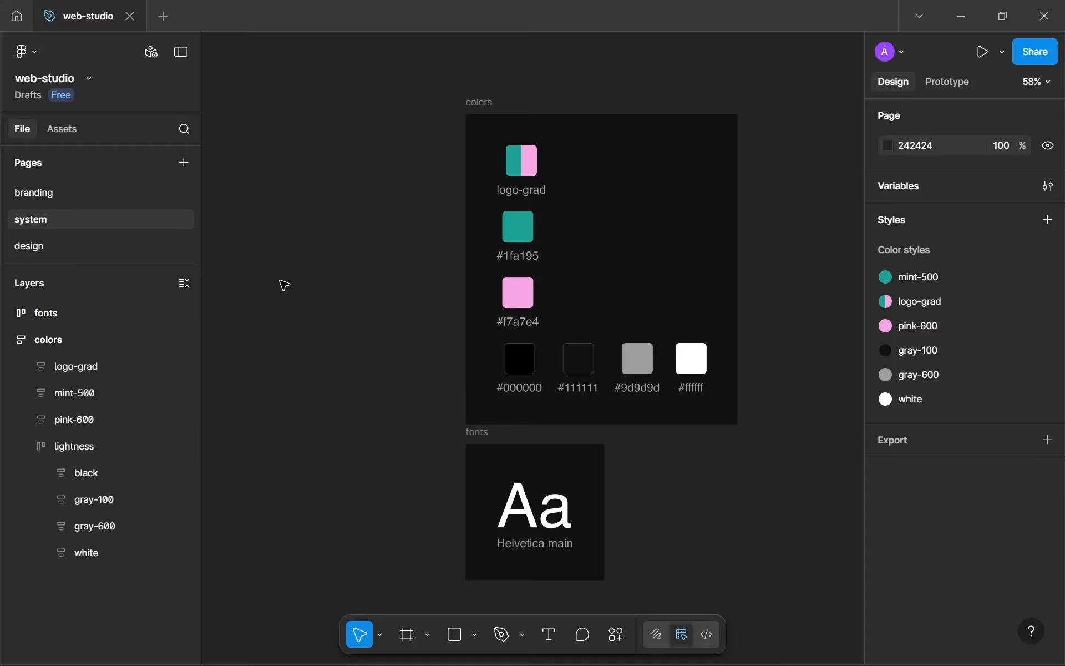
pyautogui.hotkey('ctrl', 'a')
pyautogui.scroll(-5, 934, 407)
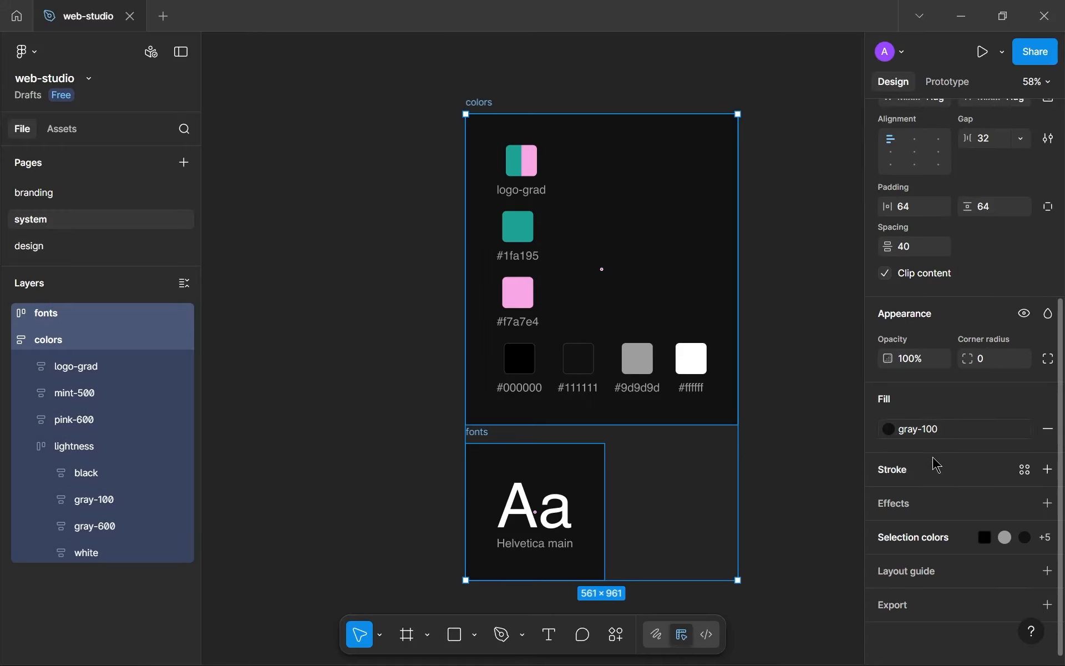
pyautogui.click(27, 446)
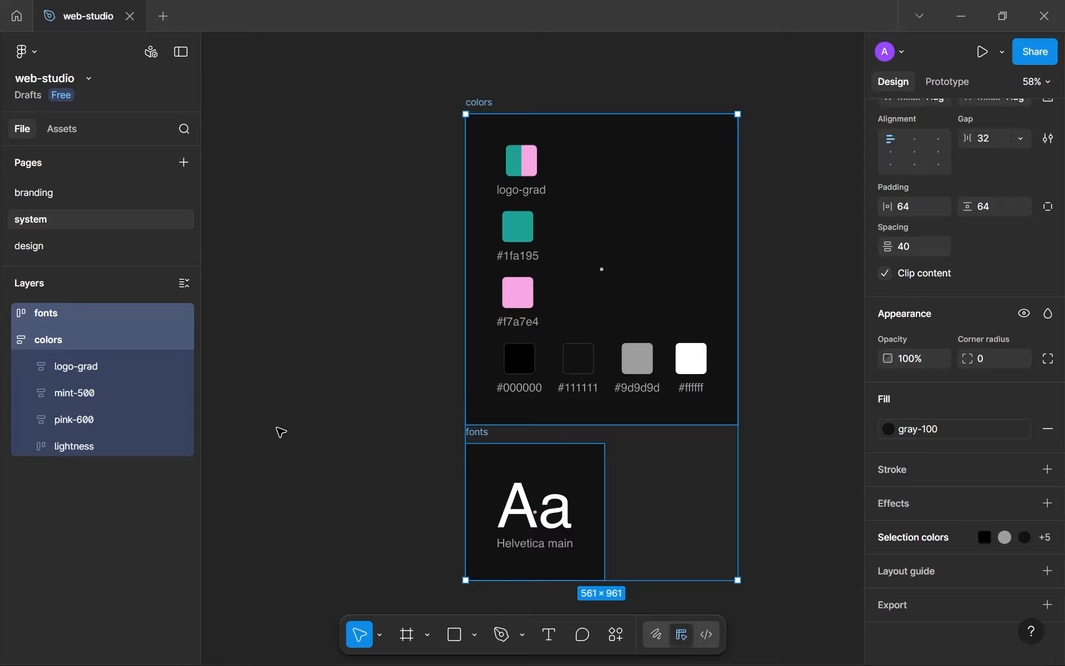
pyautogui.click(297, 428)
pyautogui.click(8, 340)
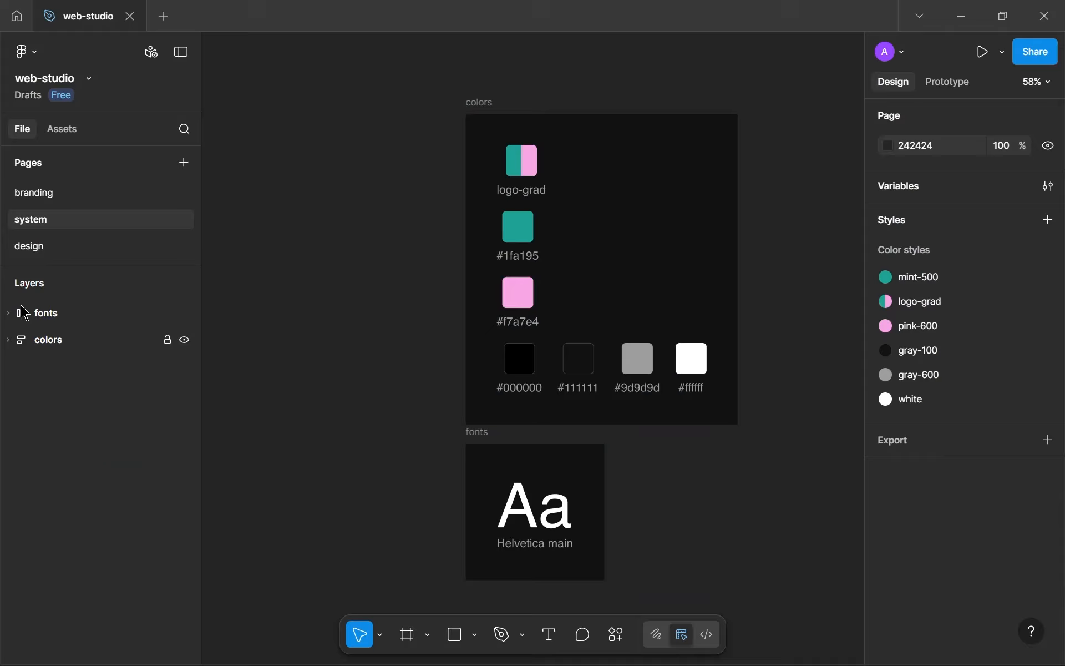
# - Return to the design page and examine the navbar from the Contact us button across the links to the logo
pyautogui.click(69, 254)
pyautogui.scroll(5, 756, 162)
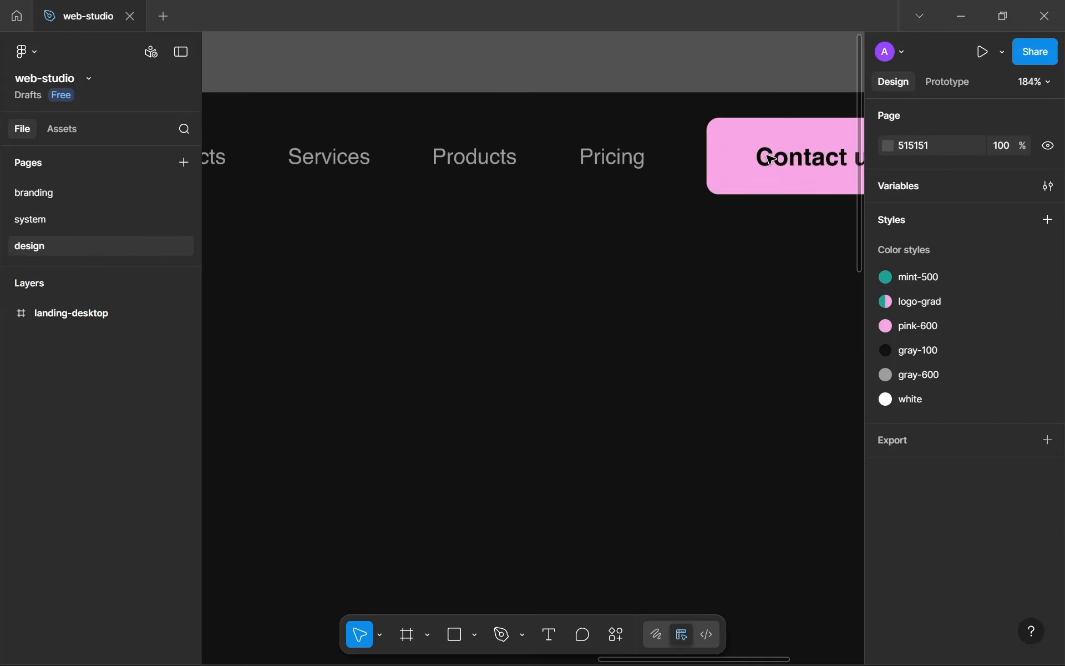
pyautogui.scroll(-5, 708, 120)
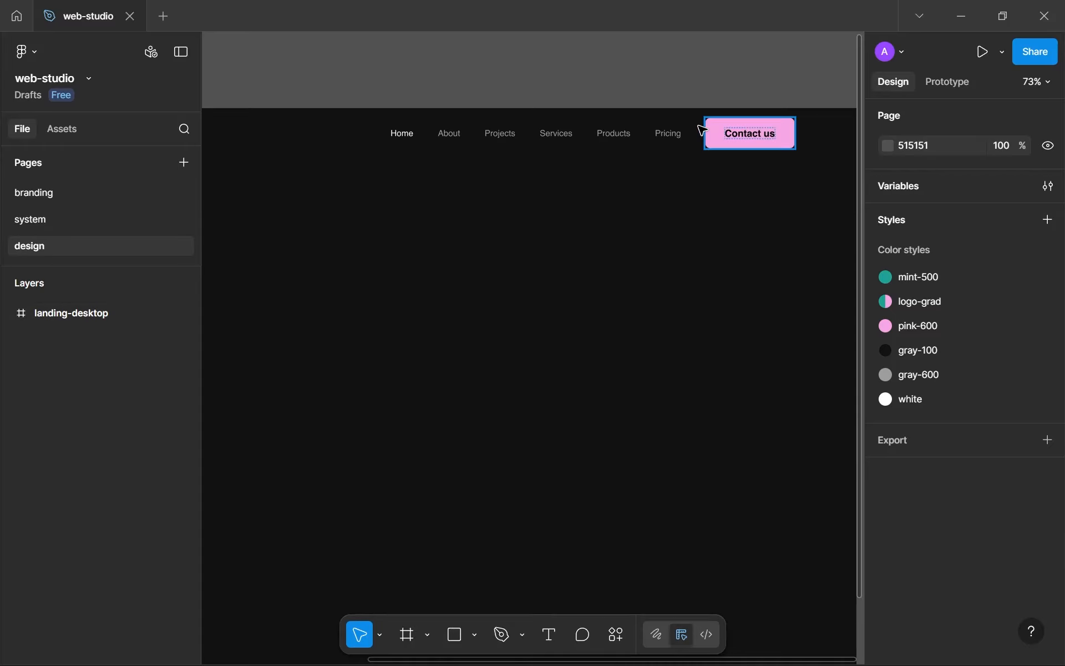
pyautogui.moveTo(576, 172); pyautogui.dragTo(552, 183)
pyautogui.hscroll(-3, 594, 151)
pyautogui.scroll(5, 613, 153)
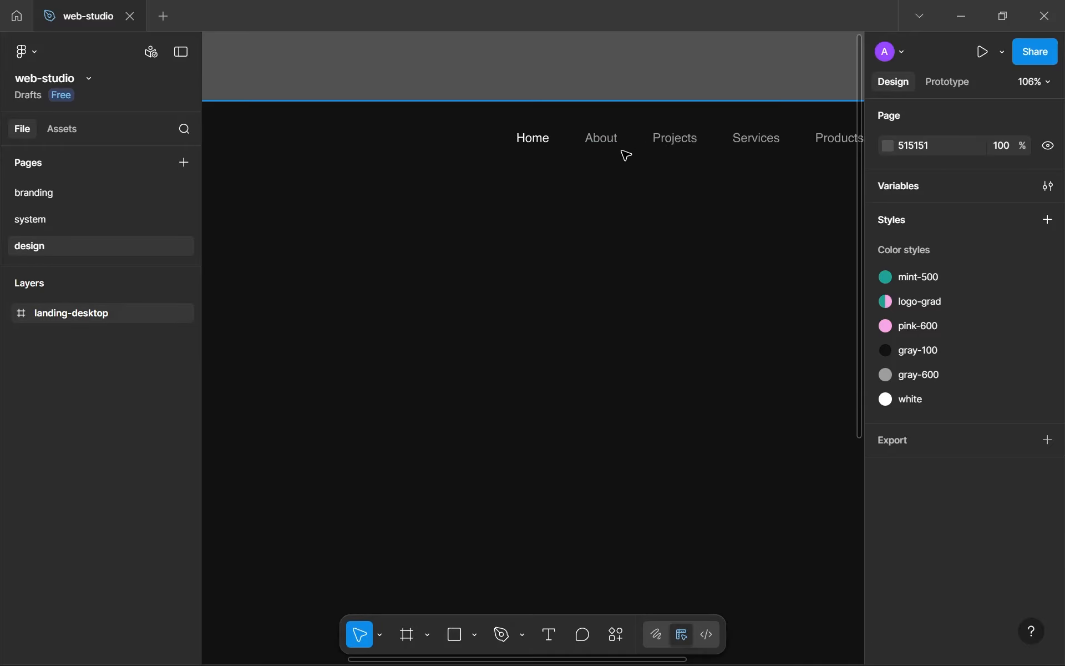
pyautogui.scroll(-5, 639, 148)
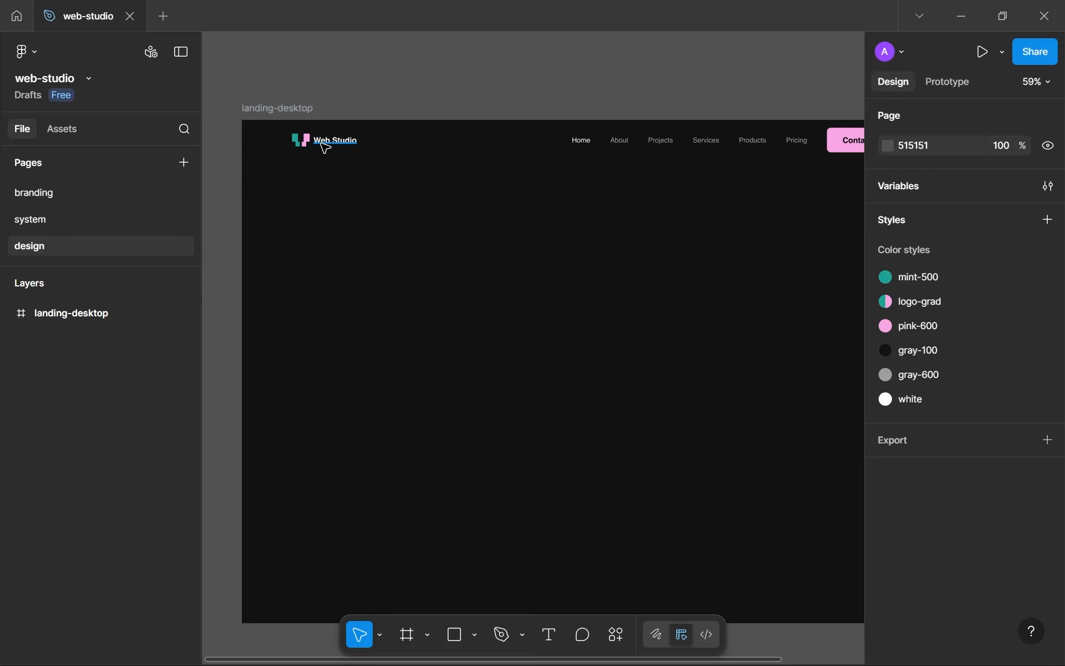
pyautogui.moveTo(369, 183); pyautogui.dragTo(297, 178)
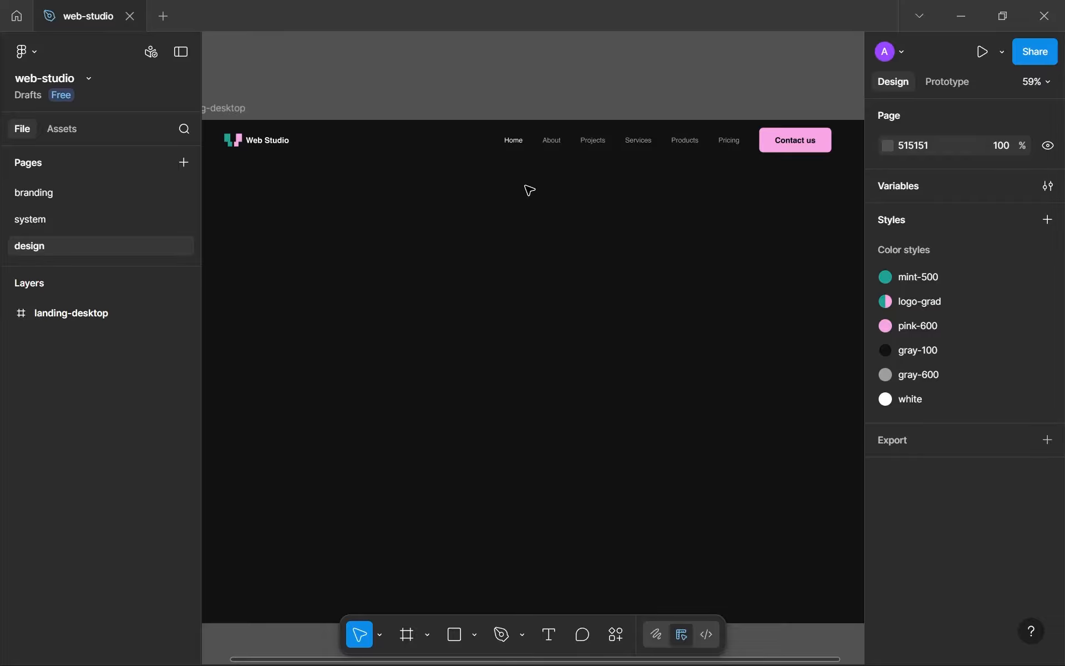
pyautogui.moveTo(525, 185); pyautogui.dragTo(539, 195)
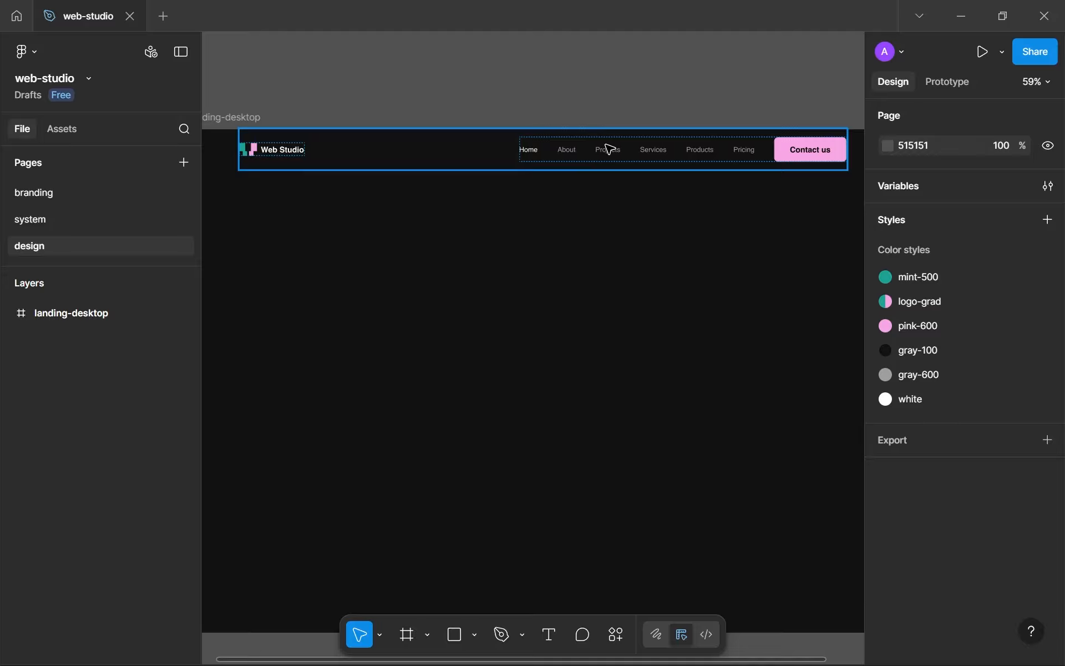
pyautogui.moveTo(523, 215); pyautogui.dragTo(547, 231)
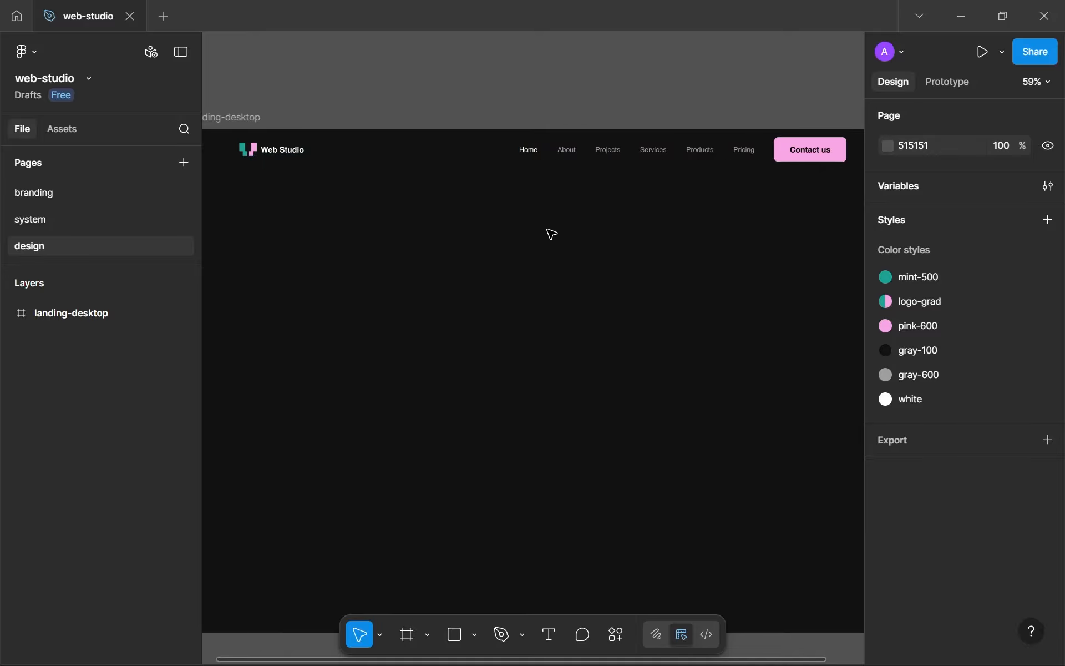